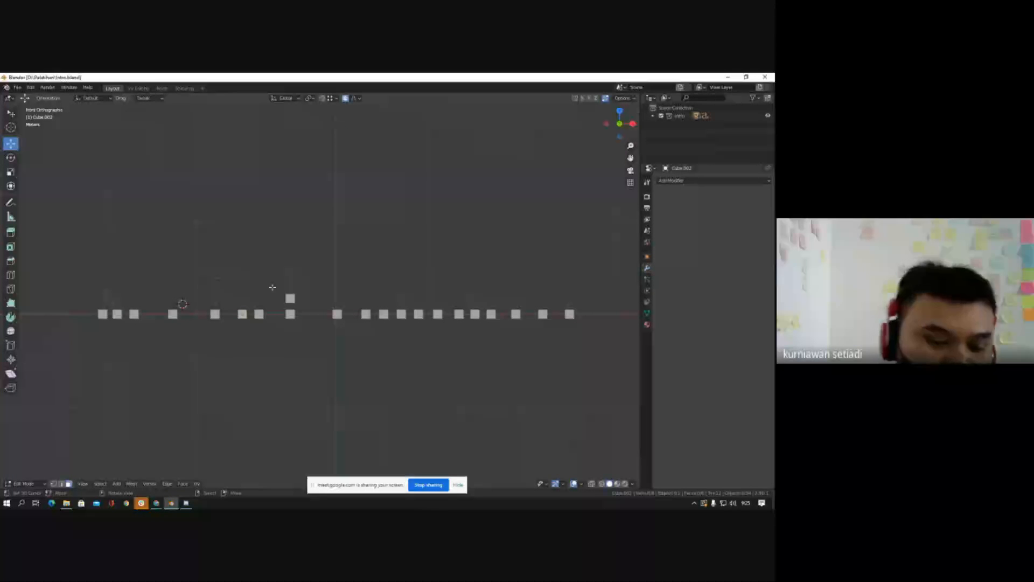
# Step: Open the preferences and review the keyboard, mouse and tablet input settings, including Emulate 3 Button Mouse and Release Confirms
pyautogui.scroll(5, 226, 305)
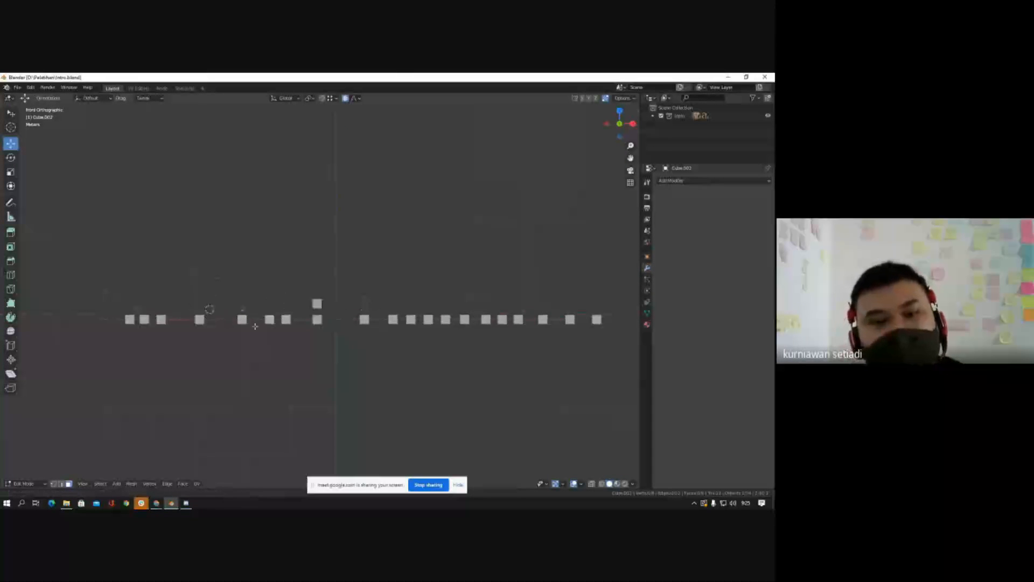
pyautogui.scroll(2, 272, 302)
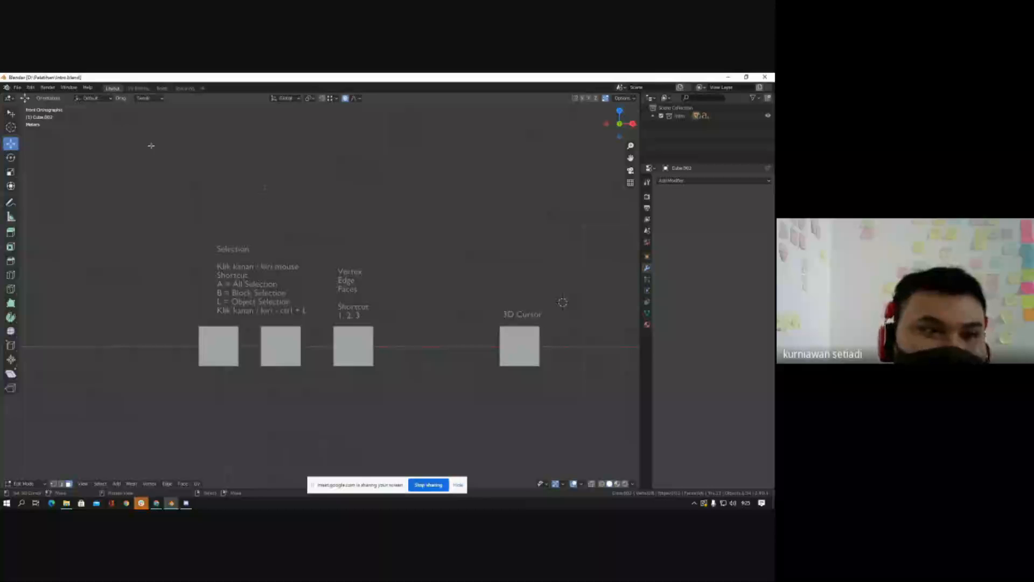
pyautogui.click(31, 87)
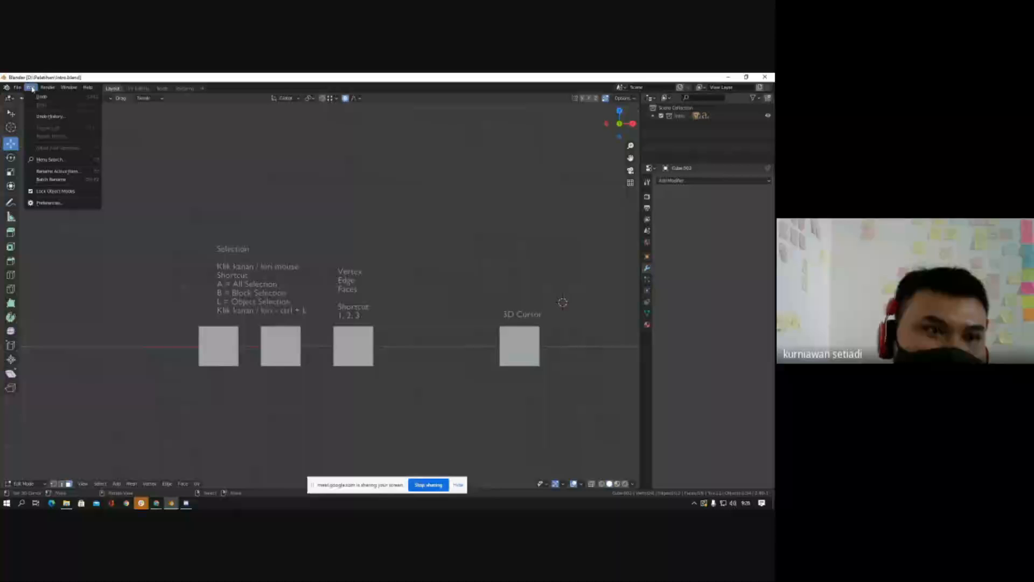
pyautogui.click(58, 204)
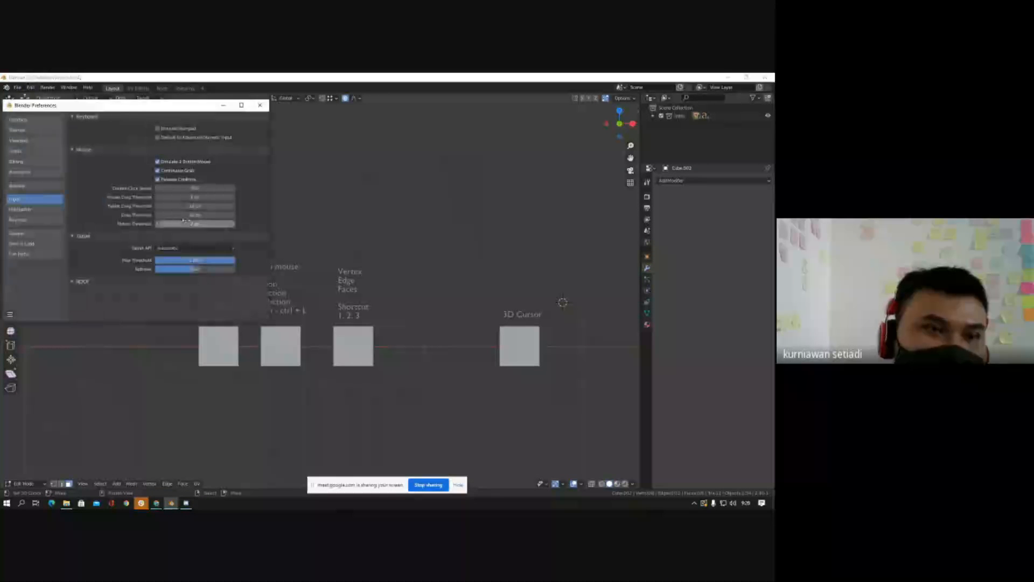
pyautogui.moveTo(139, 111); pyautogui.dragTo(239, 119)
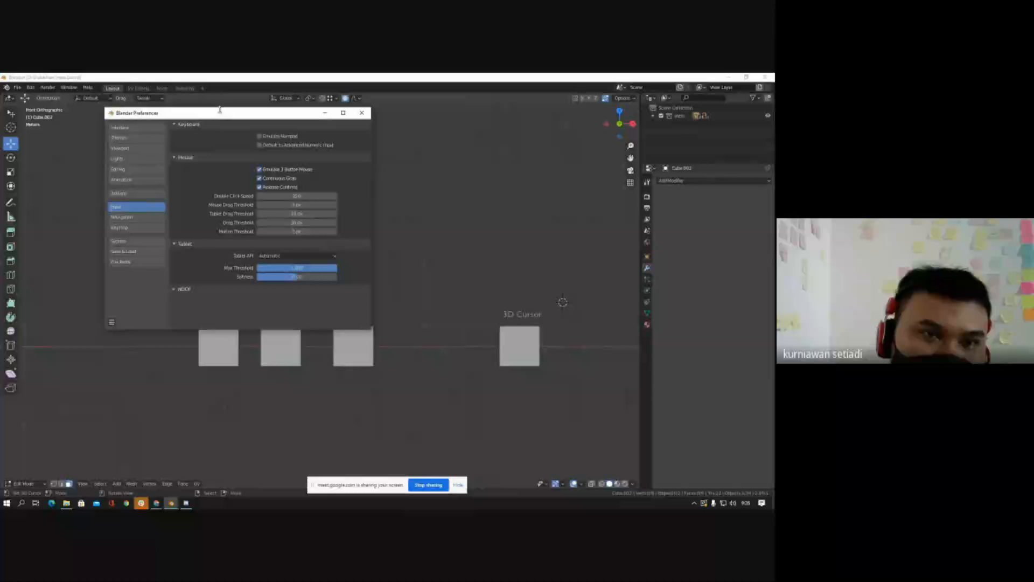
pyautogui.moveTo(220, 110); pyautogui.dragTo(233, 135)
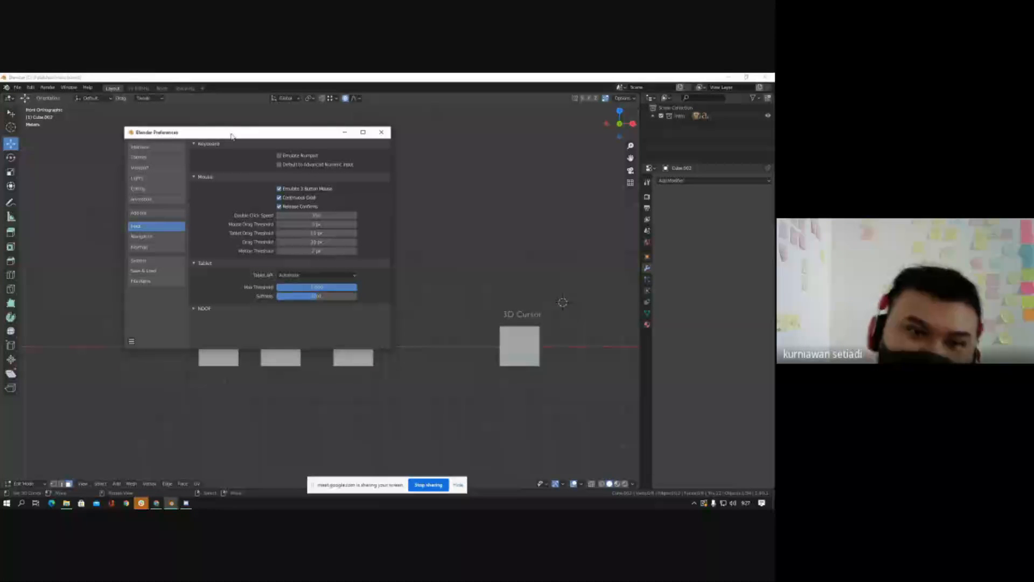
pyautogui.click(279, 206)
pyautogui.click(279, 188)
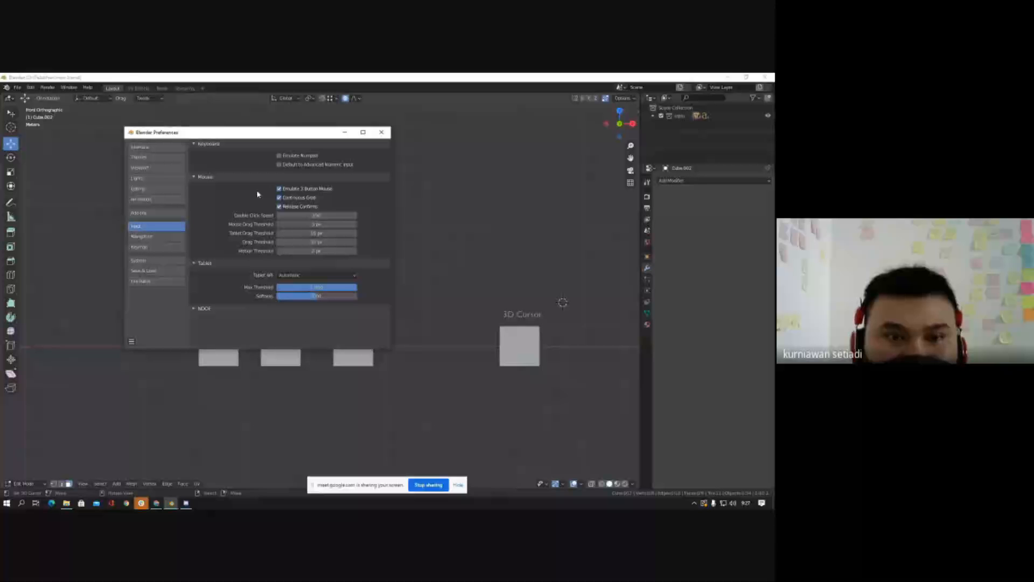
# Step: Review the Navigation, Keymap and System preferences, and close the preferences window
pyautogui.click(141, 236)
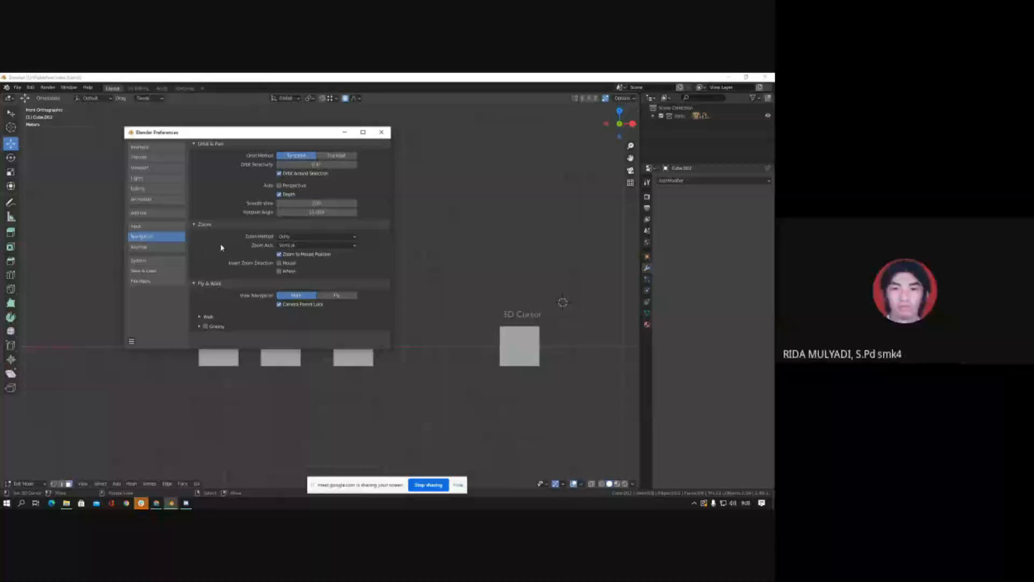
pyautogui.click(162, 249)
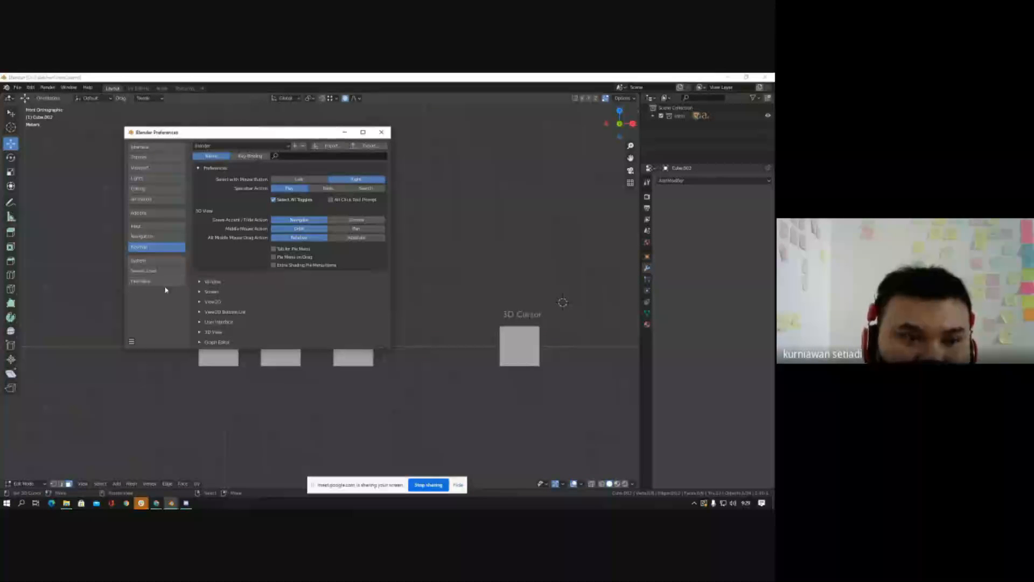
pyautogui.click(153, 262)
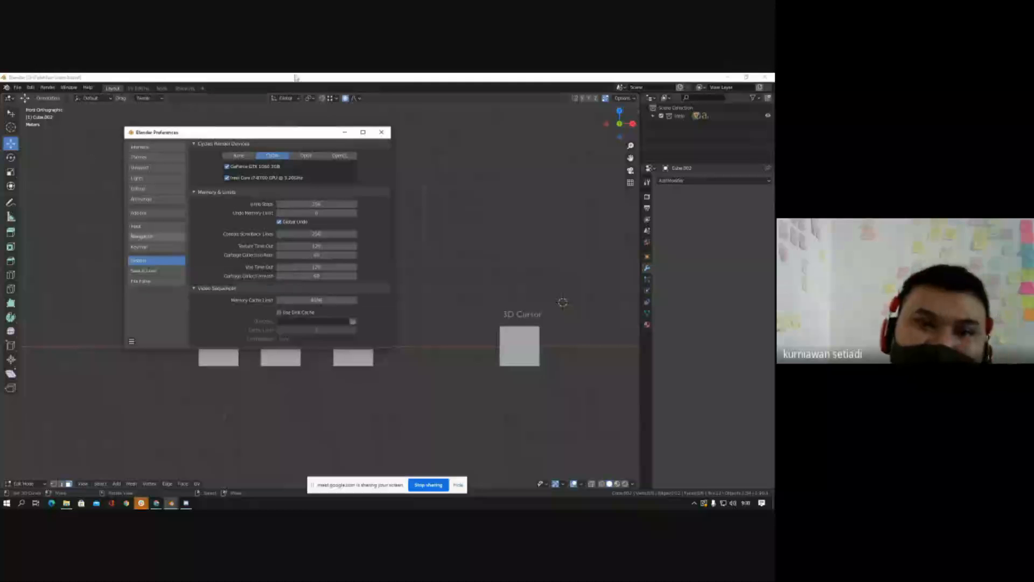
pyautogui.click(382, 132)
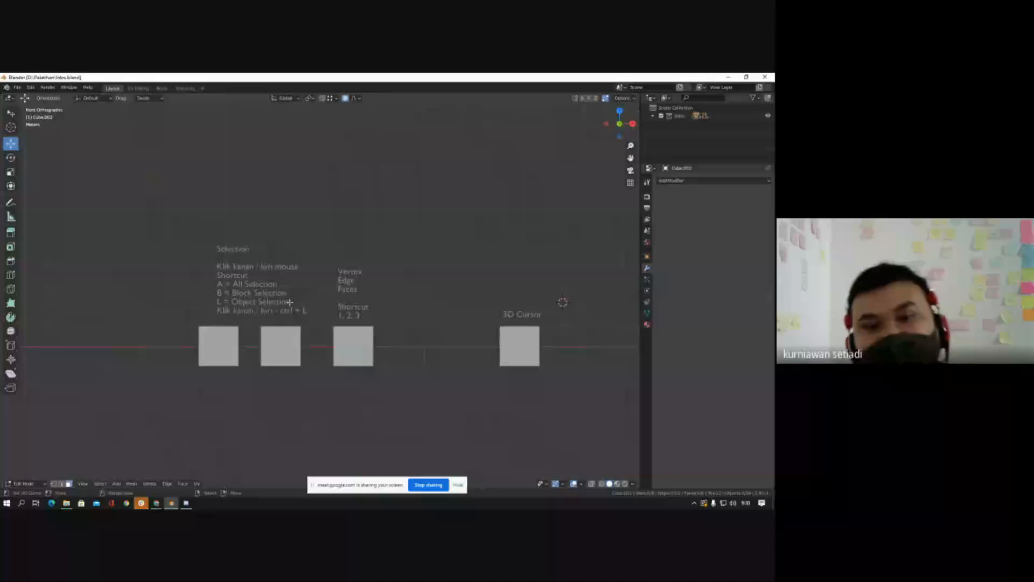
# Step: Select the pair of cubes below the Selection notes in Object Mode and enter Edit Mode on them
pyautogui.moveTo(232, 357)
pyautogui.keyDown('shift'); pyautogui.mouseDown(button='middle')
pyautogui.moveTo(303, 362)
pyautogui.moveTo(269, 347)
pyautogui.mouseUp(button='middle'); pyautogui.keyUp('shift')
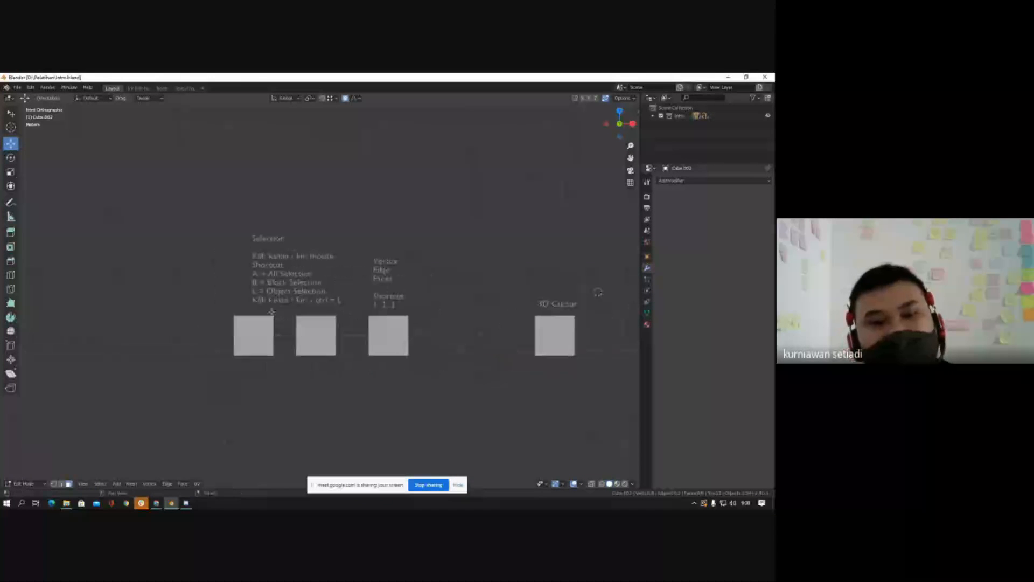
pyautogui.scroll(3, 311, 304)
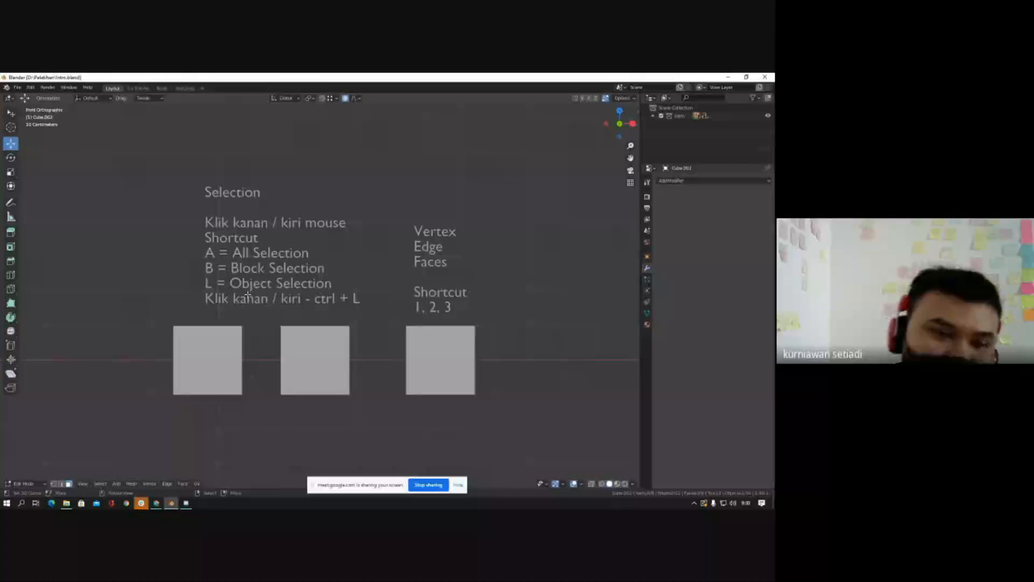
pyautogui.press('Tab')
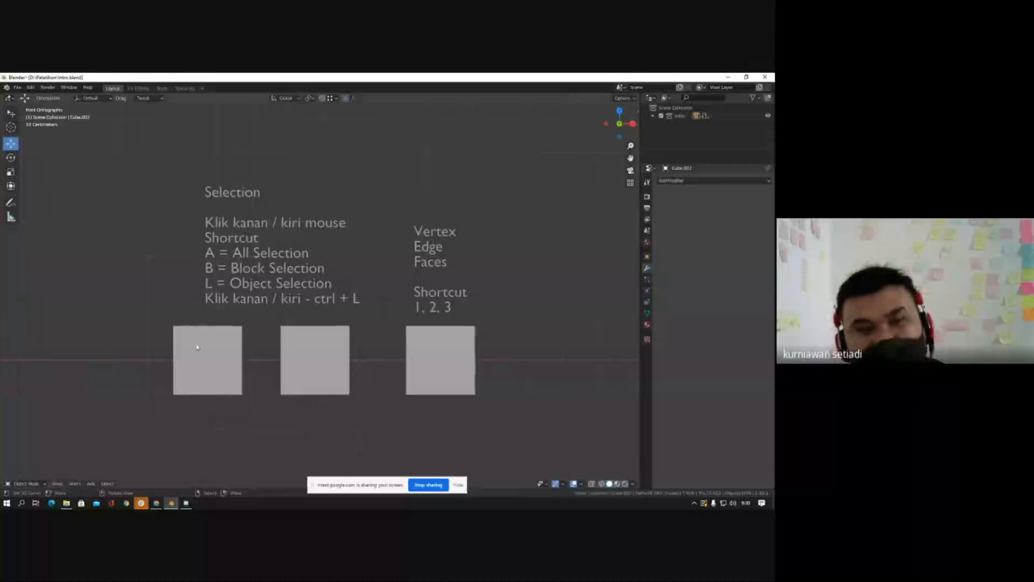
pyautogui.click(203, 345)
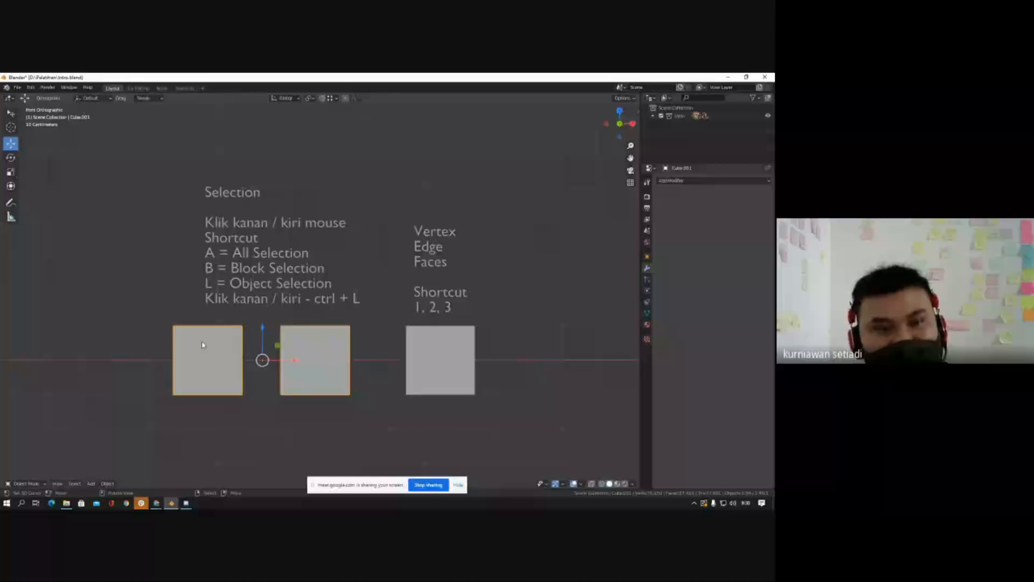
pyautogui.press('Tab')
# Step: Toggle between selecting all and deselecting all geometry of the cube pair, ending with nothing selected
pyautogui.press('a')
pyautogui.press('a')
pyautogui.press('a')
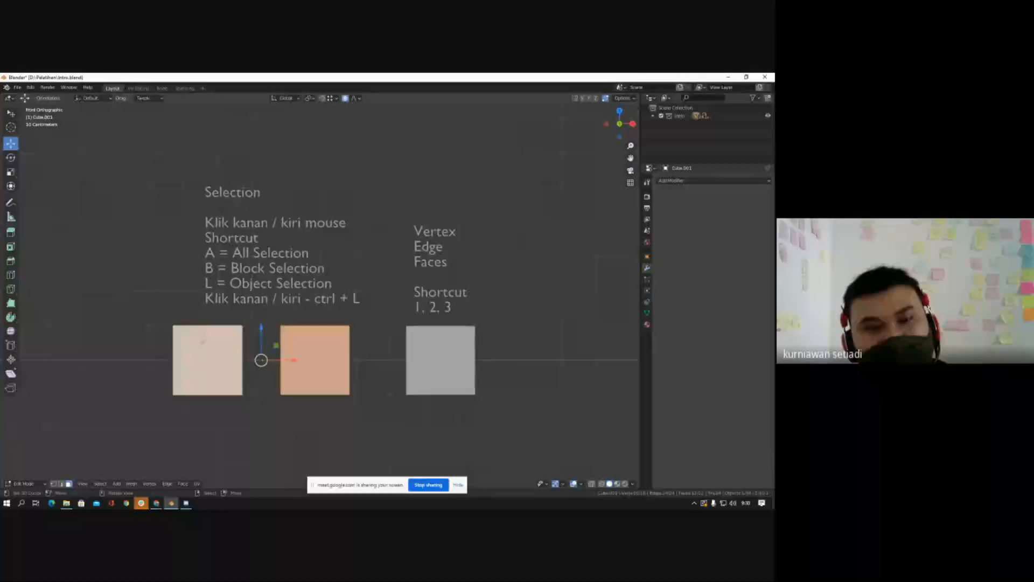
pyautogui.press('a')
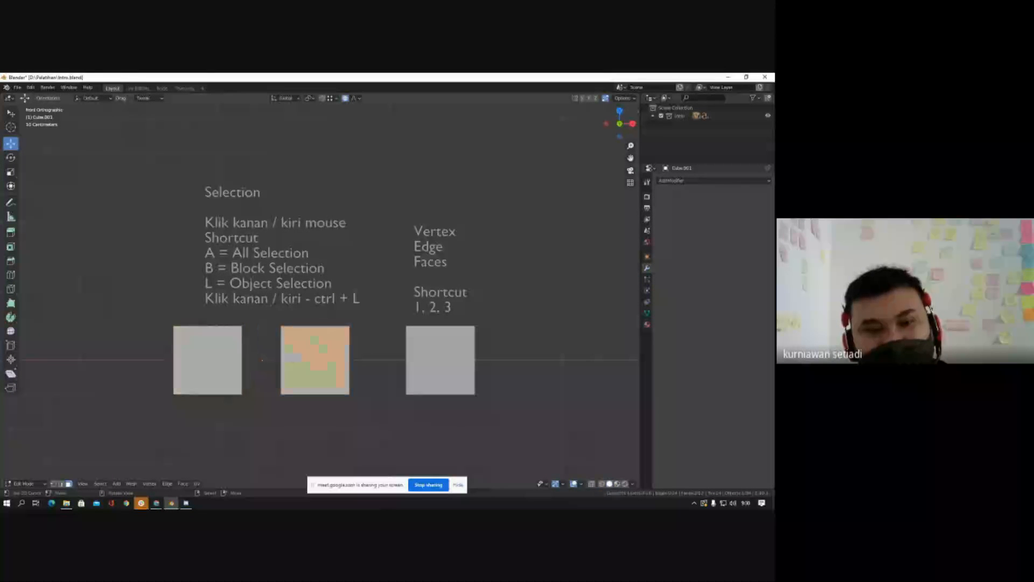
pyautogui.press('a')
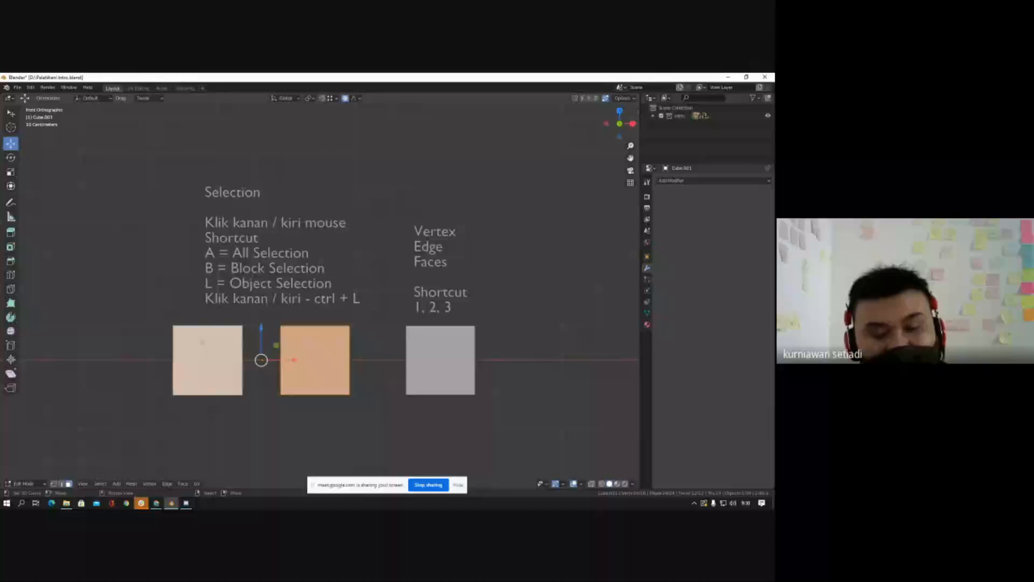
pyautogui.press('a')
pyautogui.press('a')
pyautogui.press('a')
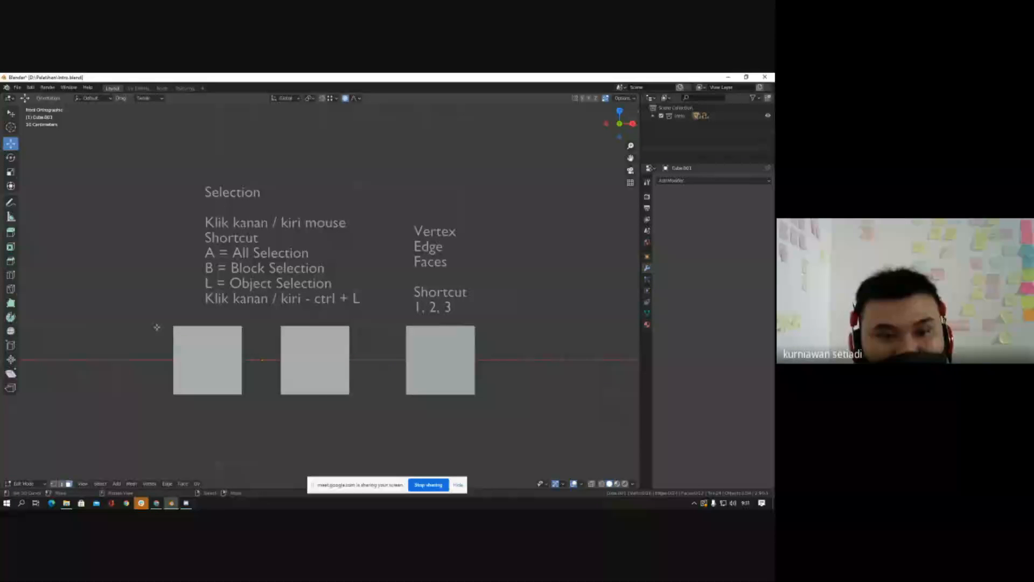
# Step: Demonstrate box selection on the first cube of the pair and clear the selection
pyautogui.press('b')
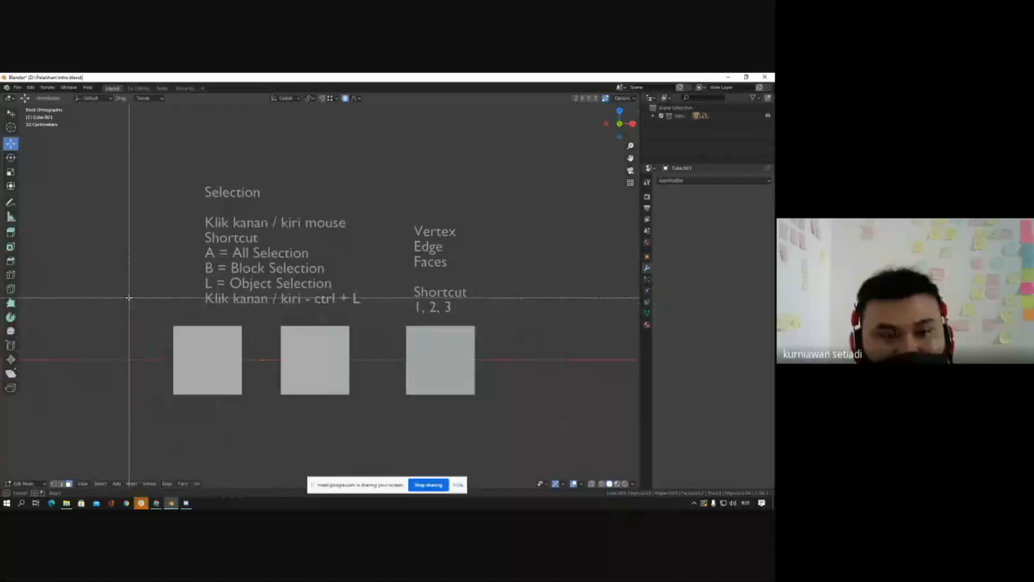
pyautogui.moveTo(129, 307); pyautogui.dragTo(272, 447)
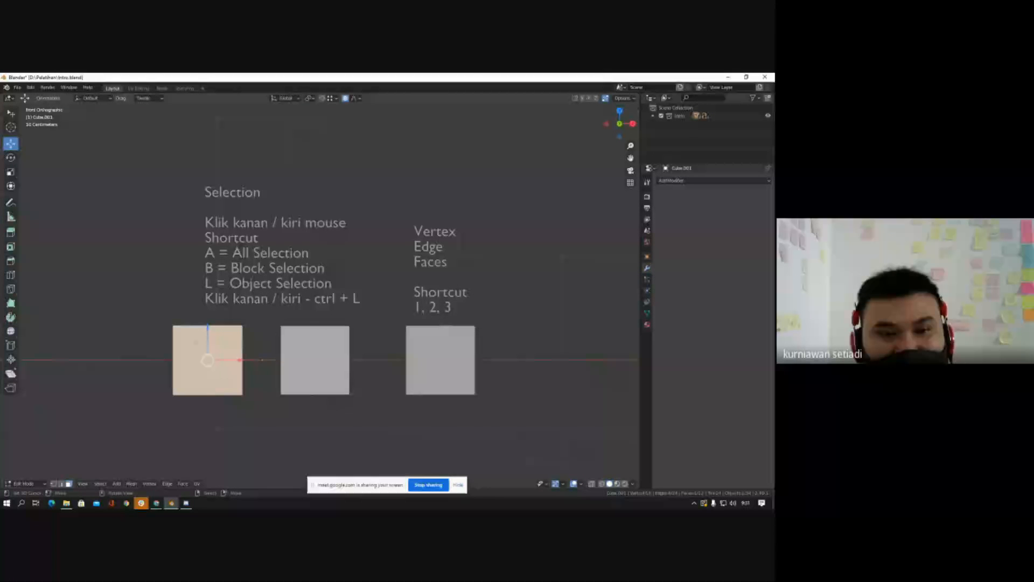
pyautogui.moveTo(263, 436); pyautogui.dragTo(222, 360, button='middle')
pyautogui.press('b')
pyautogui.moveTo(114, 316); pyautogui.dragTo(177, 406)
pyautogui.moveTo(200, 339); pyautogui.dragTo(258, 409, button='middle')
pyautogui.hotkey('alt', 'a')
pyautogui.moveTo(248, 345); pyautogui.dragTo(273, 315, button='middle')
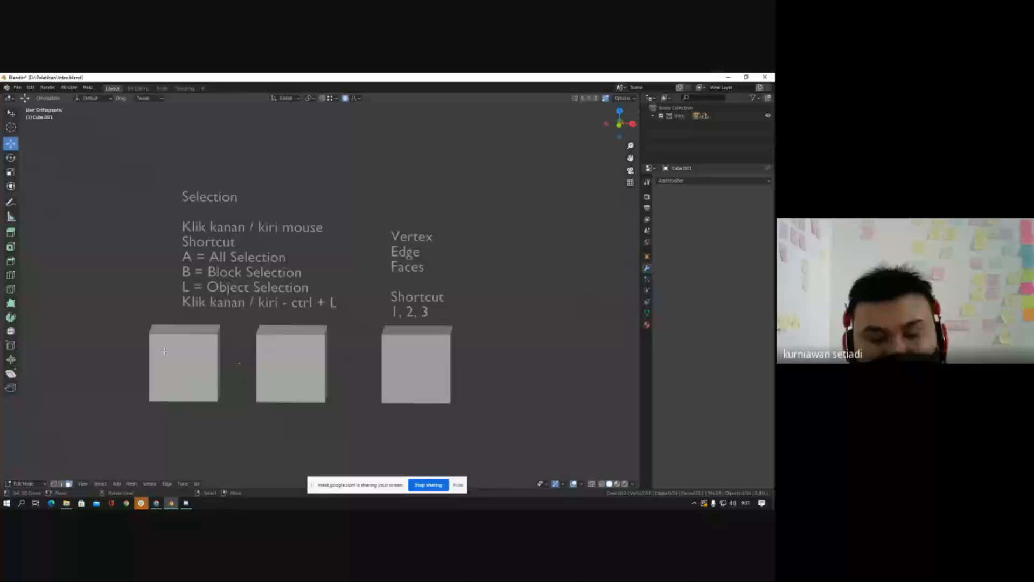
# Step: Demonstrate Select Linked by selecting the whole first cube from the geometry under the pointer
pyautogui.press('l')
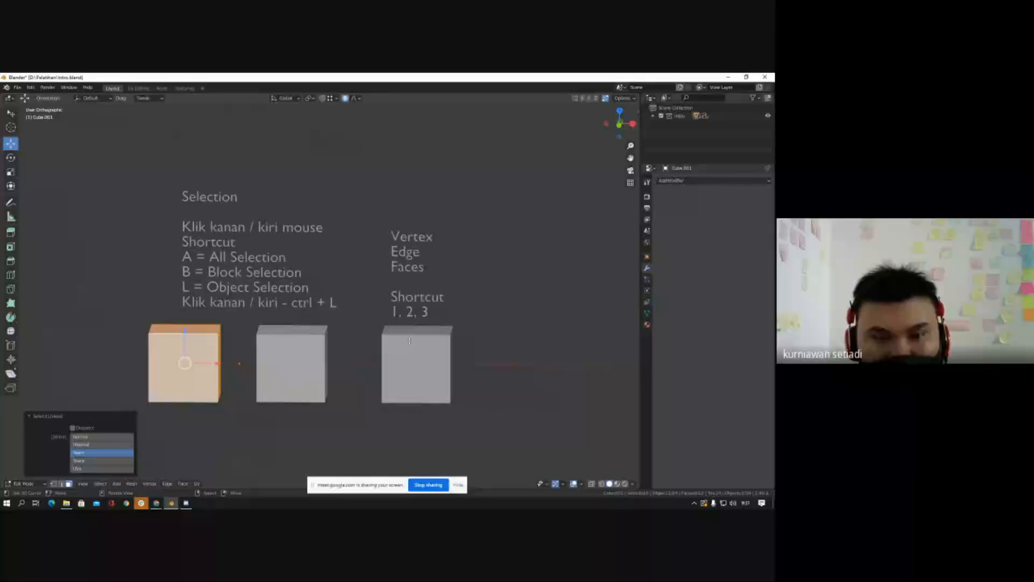
pyautogui.click(301, 345)
pyautogui.press('l')
pyautogui.rightClick(192, 351)
pyautogui.press('l')
# Step: Use Select Linked on the whole second cube and on the whole first cube in turn, and deselect everything
pyautogui.rightClick(323, 340)
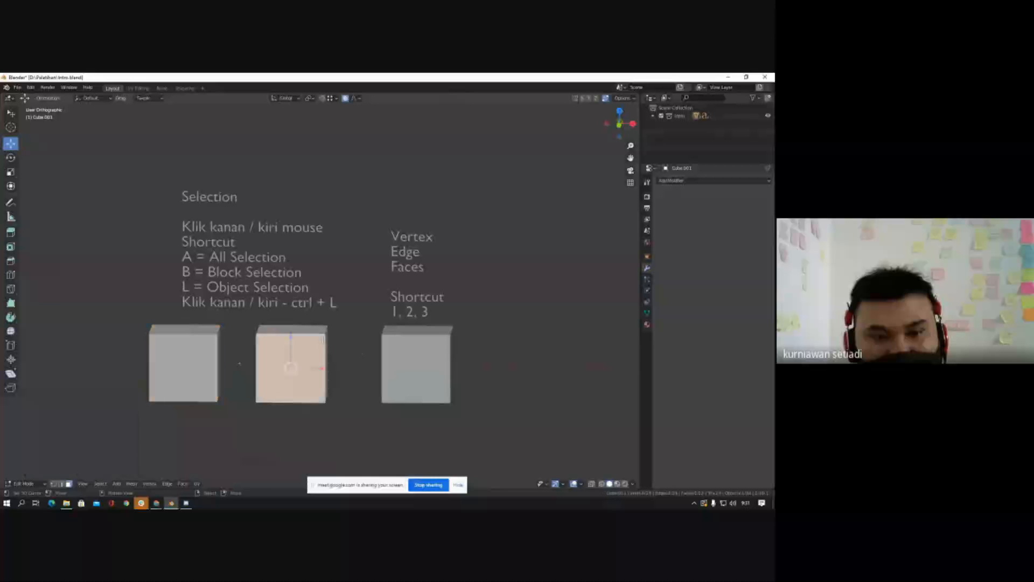
pyautogui.press('l')
pyautogui.press('l')
pyautogui.rightClick(302, 347)
pyautogui.press('l')
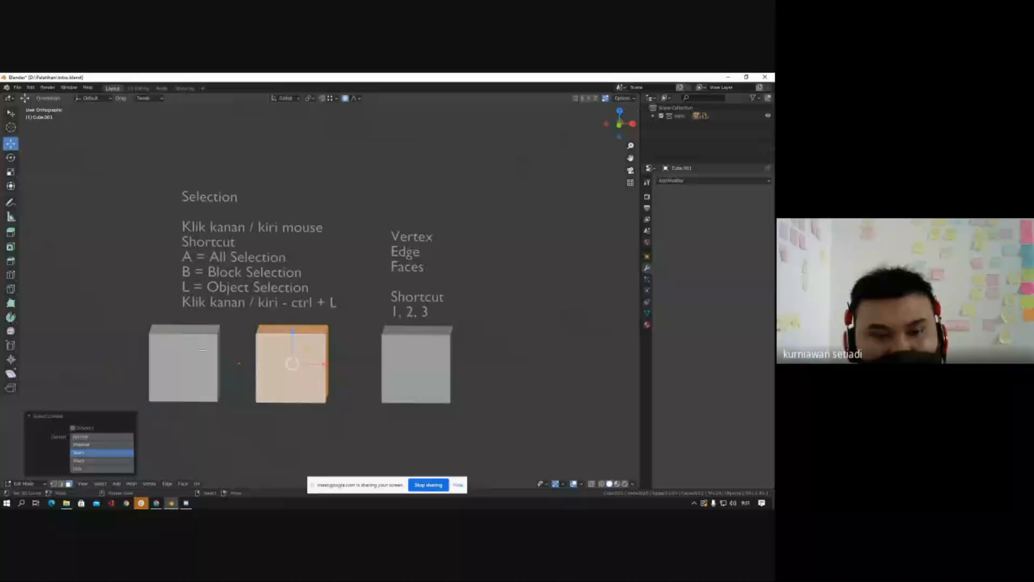
pyautogui.rightClick(202, 350)
pyautogui.press('l')
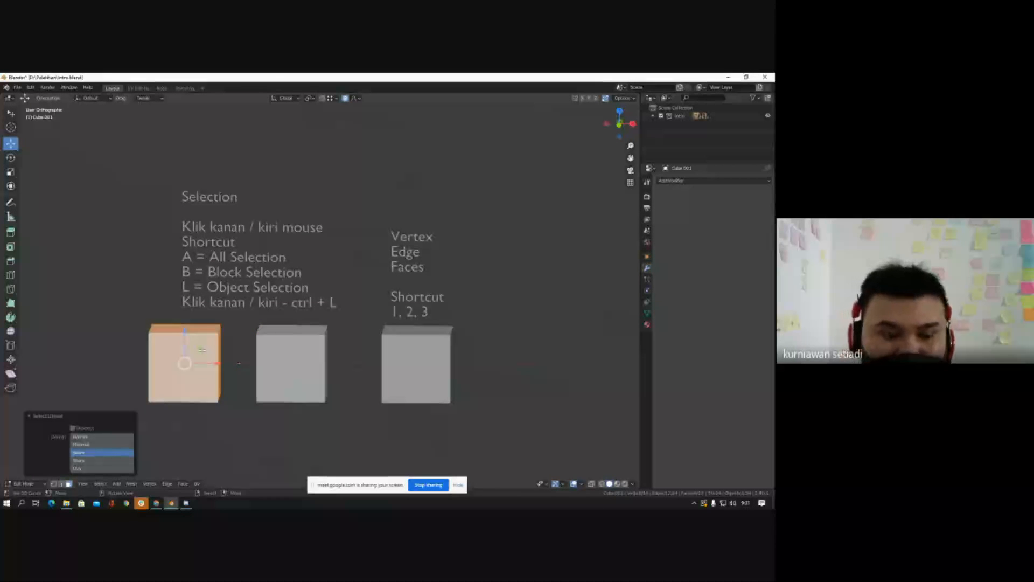
pyautogui.hotkey('alt', 'a')
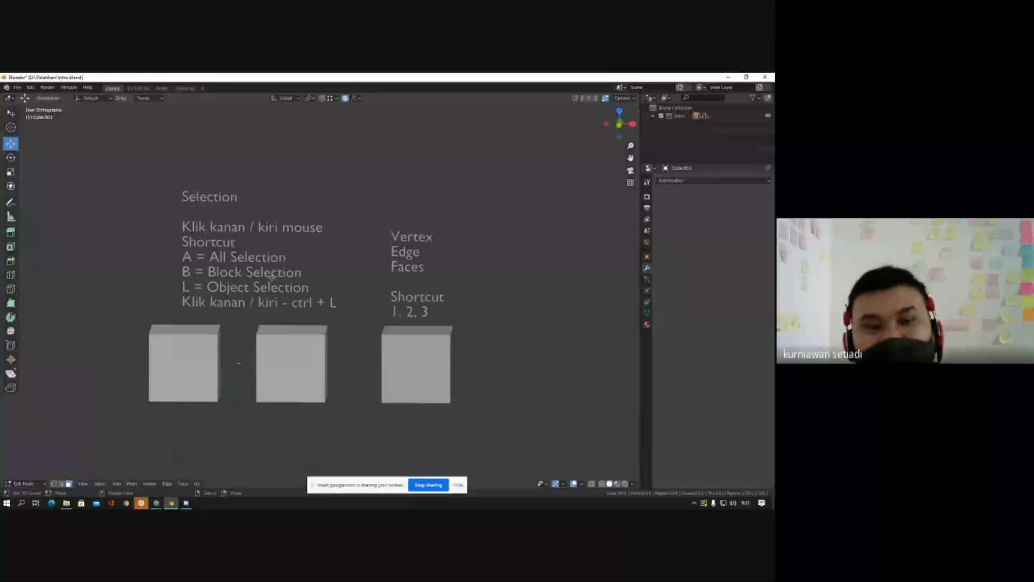
# Step: Select the front faces of both cubes in the pair together
pyautogui.rightClick(175, 356)
pyautogui.keyDown('shift'); pyautogui.rightClick(287, 372); pyautogui.keyUp('shift')
pyautogui.moveTo(282, 327); pyautogui.dragTo(290, 358, button='middle')
pyautogui.hotkey('ctrl', 'l')
pyautogui.moveTo(179, 330); pyautogui.dragTo(211, 311, button='middle')
pyautogui.keyDown('shift'); pyautogui.rightClick(165, 373); pyautogui.keyUp('shift')
pyautogui.scroll(-2, 172, 374)
pyautogui.moveTo(231, 394); pyautogui.dragTo(204, 351, button='middle')
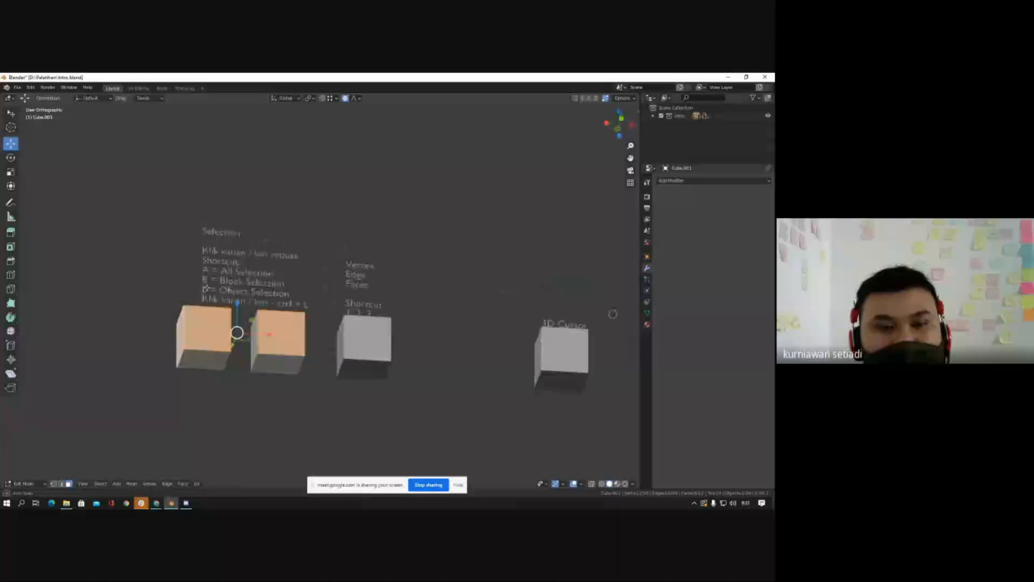
# Step: Extend the multiple face selection on the two cubes, clear it and return to Object Mode
pyautogui.keyDown('shift'); pyautogui.rightClick(208, 354); pyautogui.keyUp('shift')
pyautogui.keyDown('shift'); pyautogui.rightClick(275, 363); pyautogui.keyUp('shift')
pyautogui.moveTo(275, 361); pyautogui.dragTo(377, 391, button='middle')
pyautogui.keyDown('shift'); pyautogui.rightClick(245, 345); pyautogui.keyUp('shift')
pyautogui.keyDown('shift'); pyautogui.rightClick(207, 333); pyautogui.keyUp('shift')
pyautogui.moveTo(207, 333); pyautogui.dragTo(105, 338, button='middle')
pyautogui.hotkey('alt', 'a')
pyautogui.moveTo(354, 315); pyautogui.dragTo(249, 294, button='middle')
pyautogui.press('Tab')
pyautogui.scroll(2, 252, 305)
pyautogui.hotkey('alt', 'a')
# Step: Select the cube below the Vertex, Edge, Faces notes and enter Edit Mode on it
pyautogui.scroll(-3, 301, 310)
pyautogui.scroll(3, 249, 292)
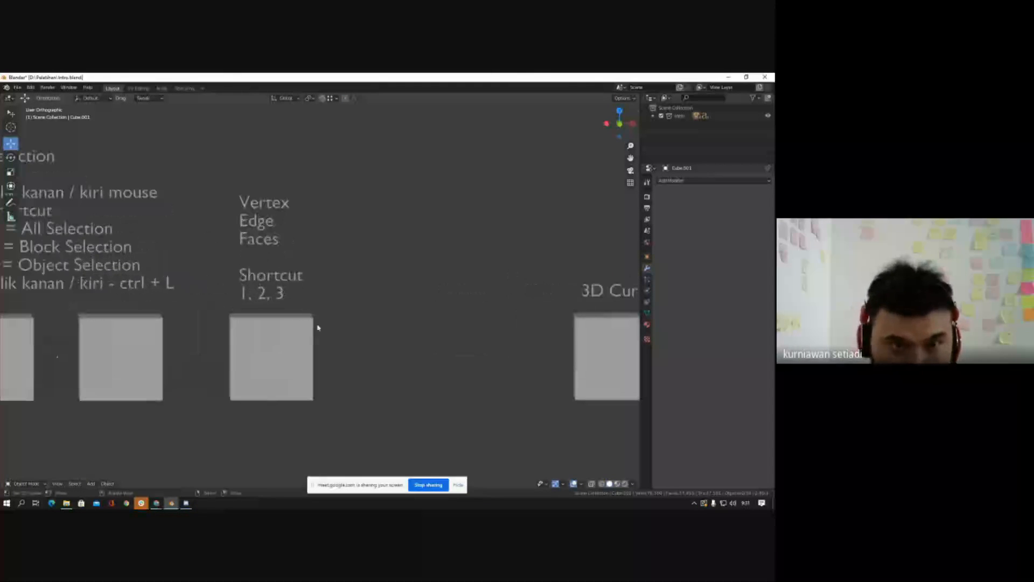
pyautogui.moveTo(322, 332); pyautogui.dragTo(318, 331, button='middle')
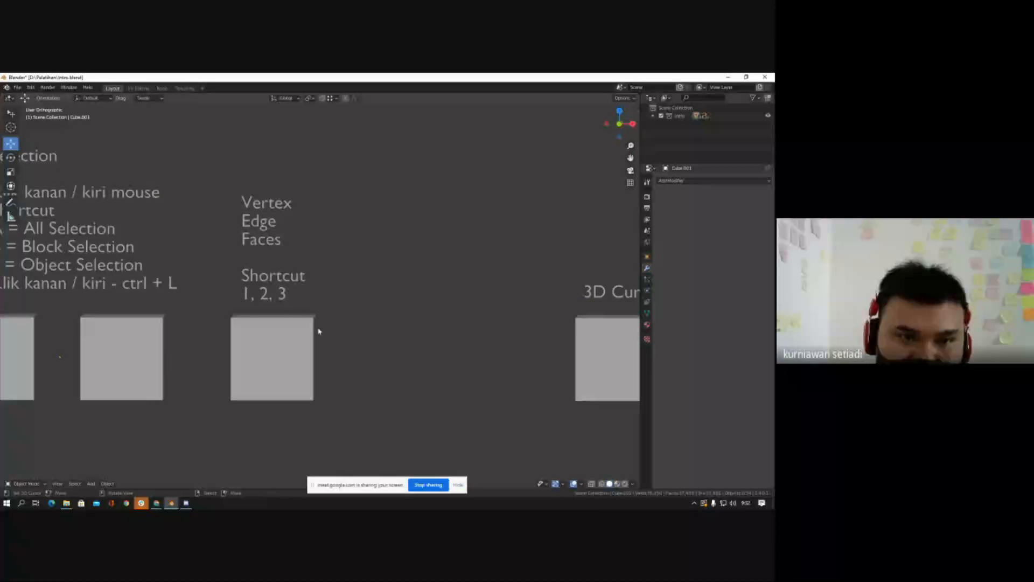
pyautogui.moveTo(316, 330); pyautogui.dragTo(281, 338, button='middle')
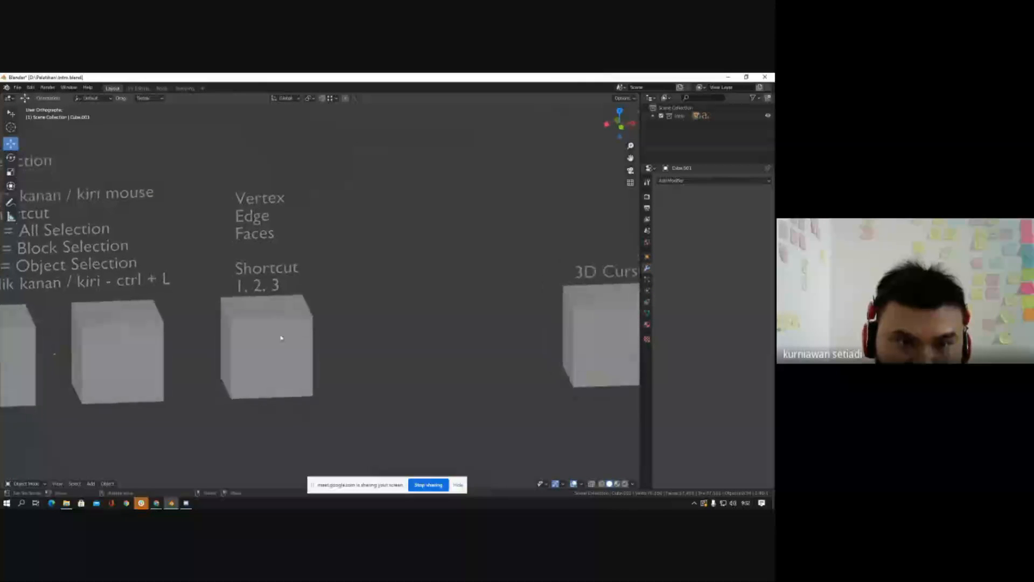
pyautogui.rightClick(281, 337)
pyautogui.press('`')
pyautogui.press('Escape')
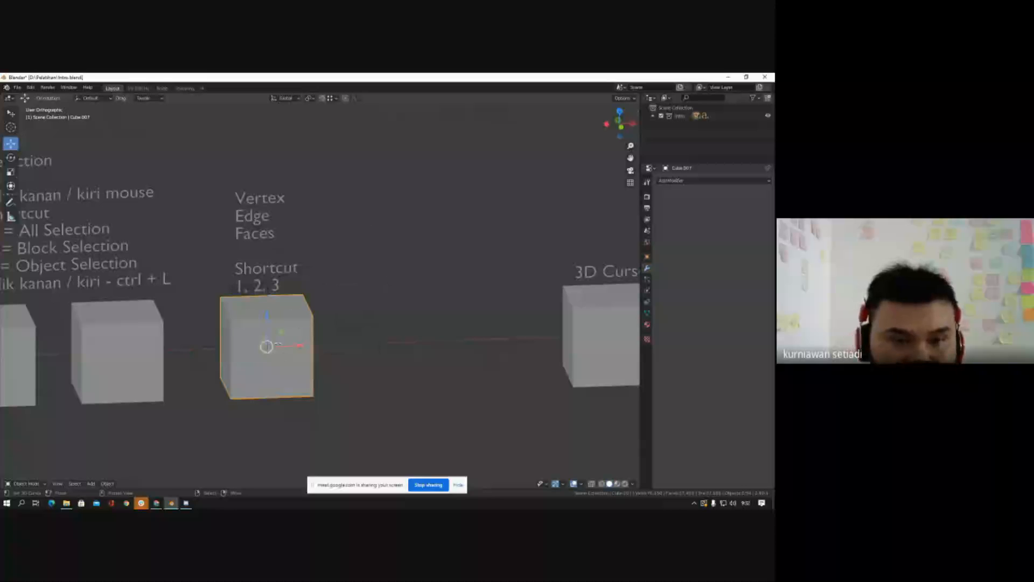
pyautogui.press('Tab')
# Step: Switch the cube below the Vertex, Edge, Faces notes to vertex select mode
pyautogui.moveTo(278, 344); pyautogui.dragTo(274, 320, button='middle')
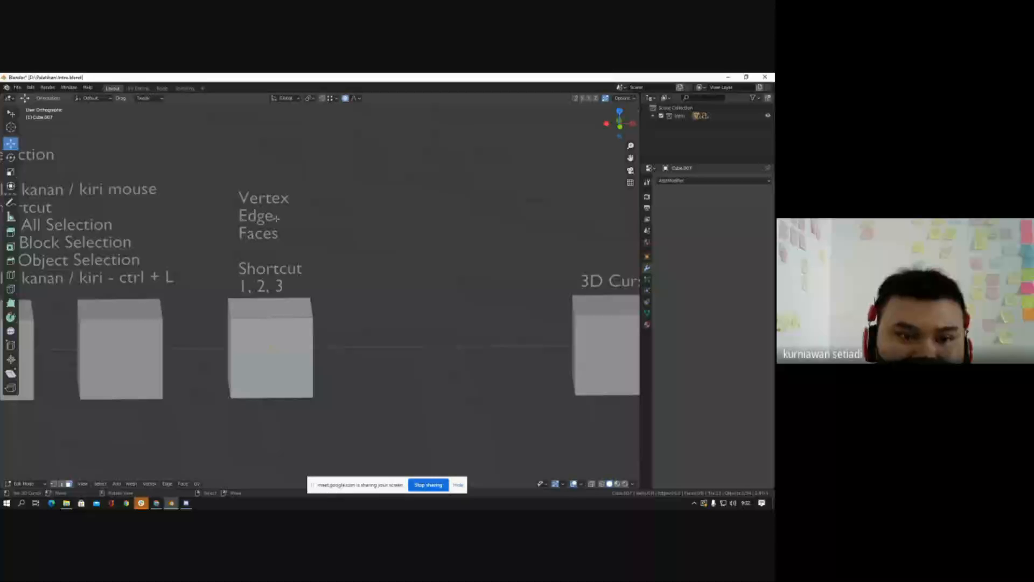
pyautogui.scroll(-3, 298, 242)
pyautogui.scroll(4, 341, 268)
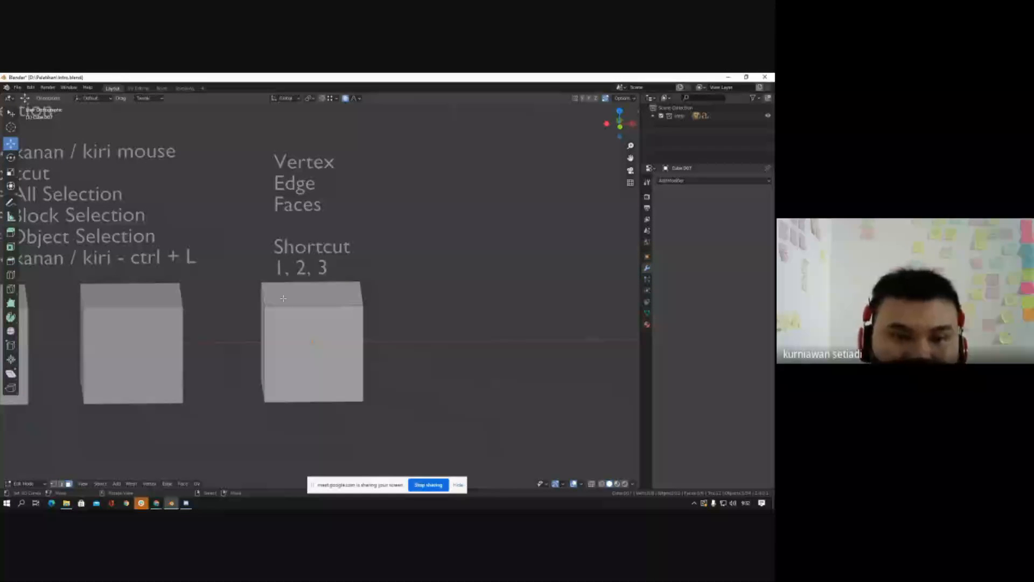
pyautogui.press('1')
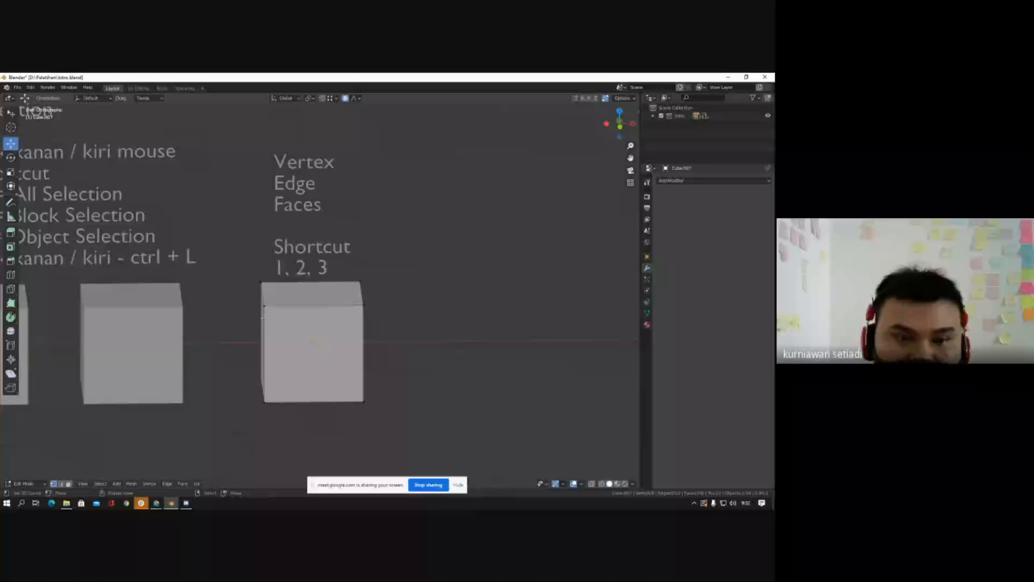
# Step: Select the four top corner vertices of the cube below the Vertex, Edge, Faces notes together
pyautogui.scroll(3, 264, 318)
pyautogui.moveTo(264, 318); pyautogui.dragTo(275, 320, button='middle')
pyautogui.scroll(-2, 294, 290)
pyautogui.scroll(1, 283, 290)
pyautogui.keyDown('shift'); pyautogui.rightClick(271, 299); pyautogui.keyUp('shift')
pyautogui.keyDown('shift'); pyautogui.click(241, 263); pyautogui.keyUp('shift')
pyautogui.keyDown('shift'); pyautogui.click(380, 253); pyautogui.keyUp('shift')
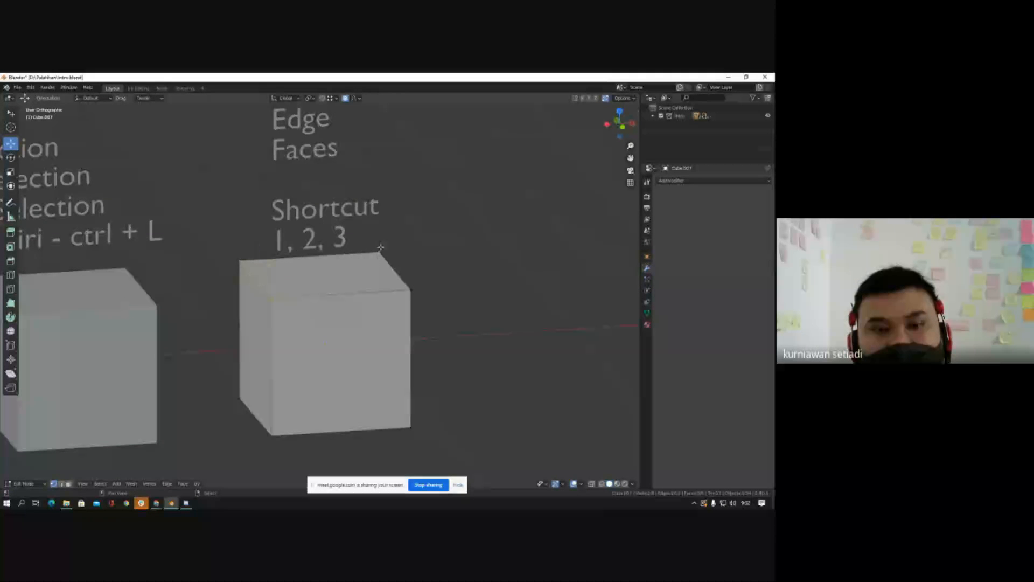
pyautogui.keyDown('shift'); pyautogui.click(410, 289); pyautogui.keyUp('shift')
# Step: Add the visible bottom corner vertices of the cube to the selection, and deselect everything
pyautogui.moveTo(318, 307)
pyautogui.mouseDown(button='middle')
pyautogui.moveTo(319, 292)
pyautogui.moveTo(320, 303)
pyautogui.mouseUp(button='middle')
pyautogui.keyDown('shift'); pyautogui.rightClick(265, 431); pyautogui.keyUp('shift')
pyautogui.keyDown('shift'); pyautogui.rightClick(407, 430); pyautogui.keyUp('shift')
pyautogui.keyDown('shift'); pyautogui.rightClick(239, 402); pyautogui.keyUp('shift')
pyautogui.scroll(-2, 322, 303)
pyautogui.hotkey('alt', 'a')
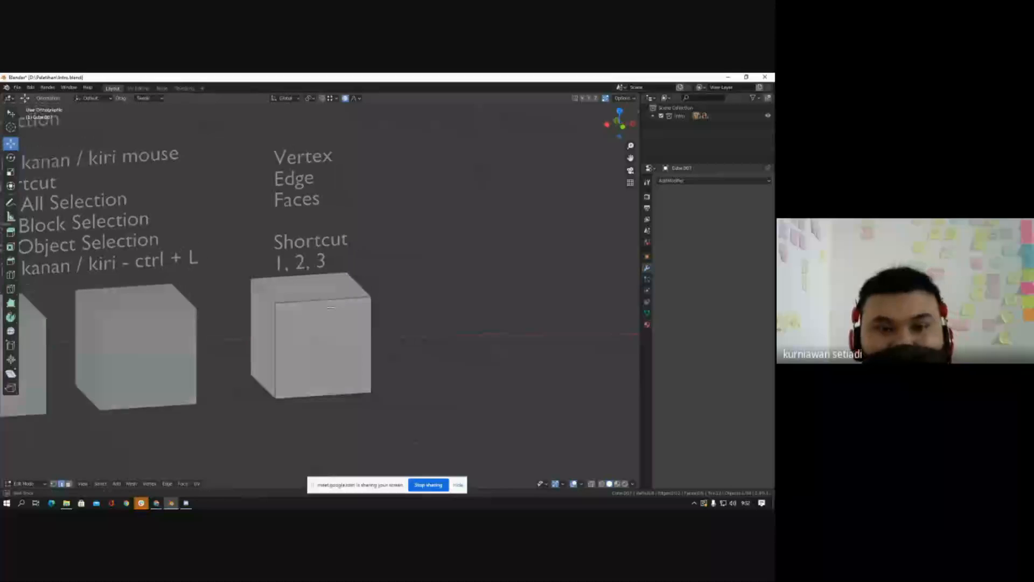
# Step: In edge select mode, select the four edges around the cube's top face together and clear the selection
pyautogui.keyDown('shift'); pyautogui.rightClick(322, 298); pyautogui.keyUp('shift')
pyautogui.keyDown('shift'); pyautogui.rightClick(261, 291); pyautogui.keyUp('shift')
pyautogui.keyDown('shift'); pyautogui.rightClick(348, 284); pyautogui.keyUp('shift')
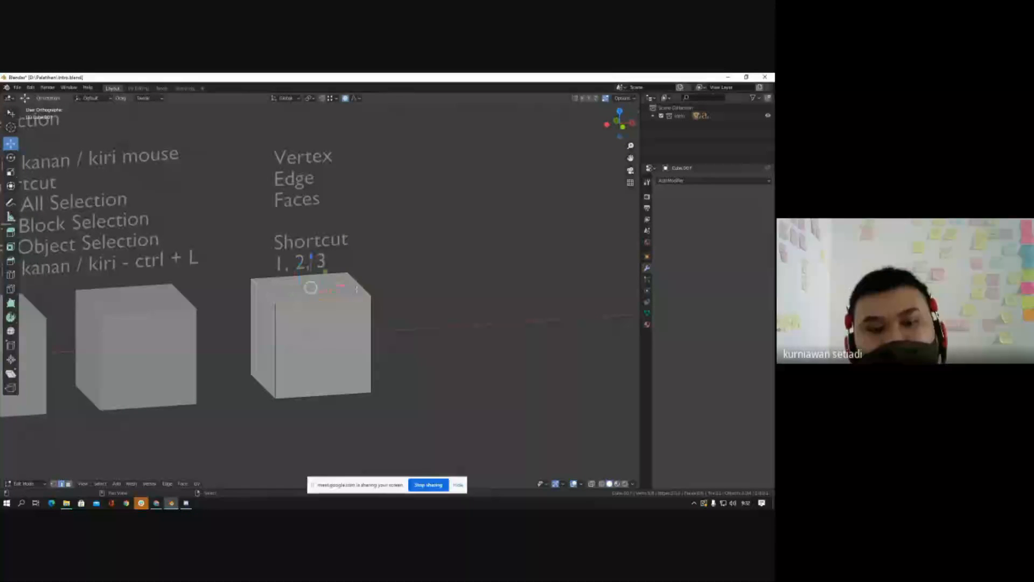
pyautogui.keyDown('shift'); pyautogui.rightClick(318, 275); pyautogui.keyUp('shift')
pyautogui.scroll(-1, 320, 279)
pyautogui.moveTo(323, 279); pyautogui.dragTo(305, 273, button='middle')
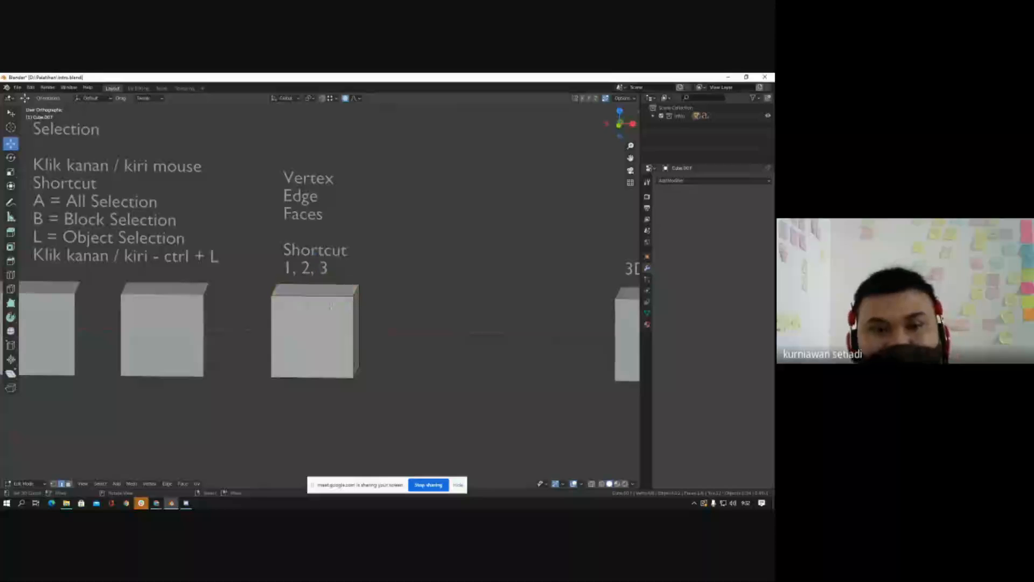
pyautogui.moveTo(332, 305); pyautogui.dragTo(325, 306, button='middle')
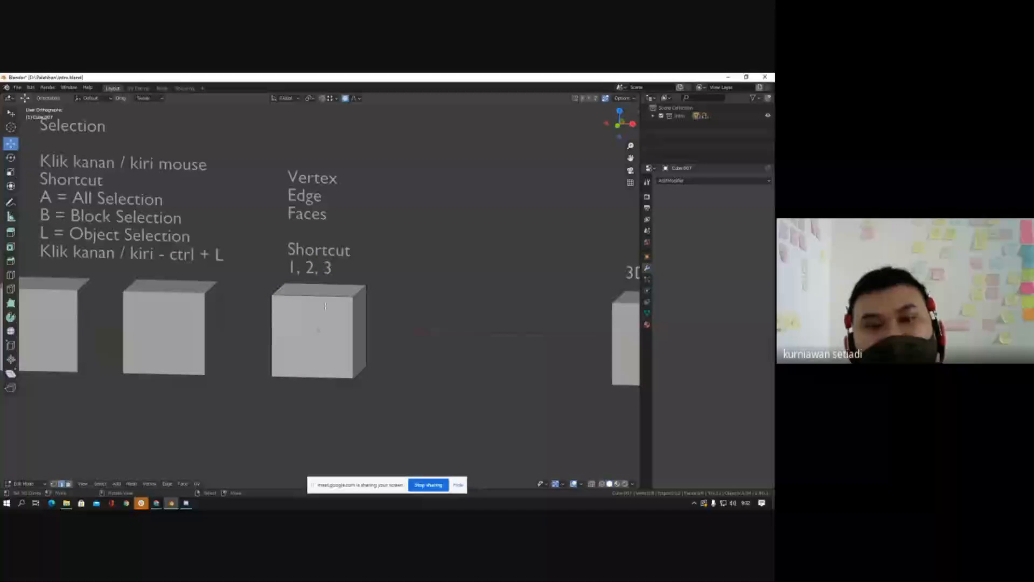
pyautogui.moveTo(308, 317); pyautogui.dragTo(307, 322, button='middle')
# Step: Switch the cube to face select mode and select its front face
pyautogui.moveTo(285, 265); pyautogui.dragTo(333, 275, button='middle')
pyautogui.scroll(3, 309, 272)
pyautogui.press('3')
pyautogui.scroll(-1, 309, 272)
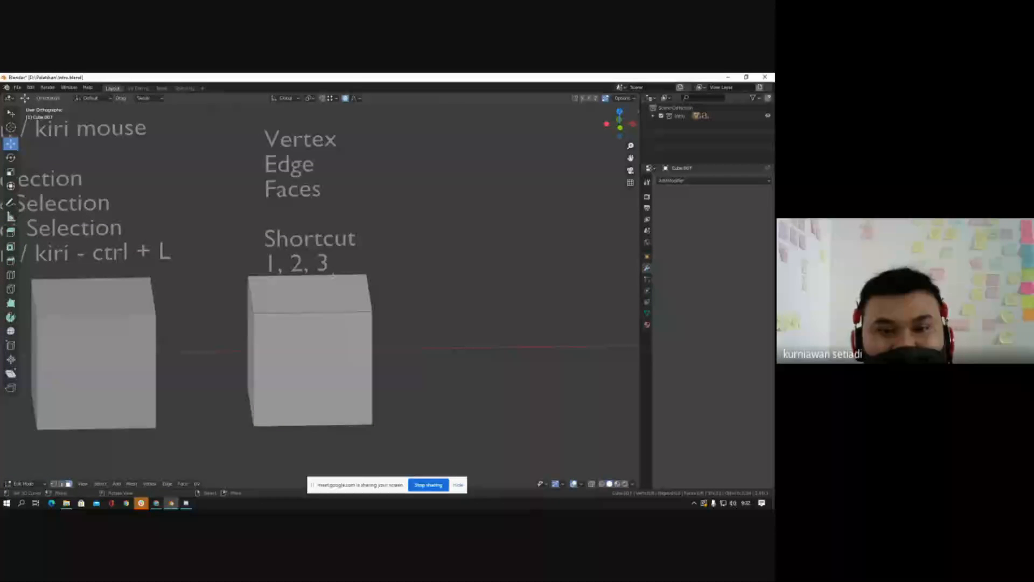
pyautogui.scroll(-2, 351, 266)
pyautogui.moveTo(291, 313); pyautogui.dragTo(338, 314, button='middle')
pyautogui.click(319, 329)
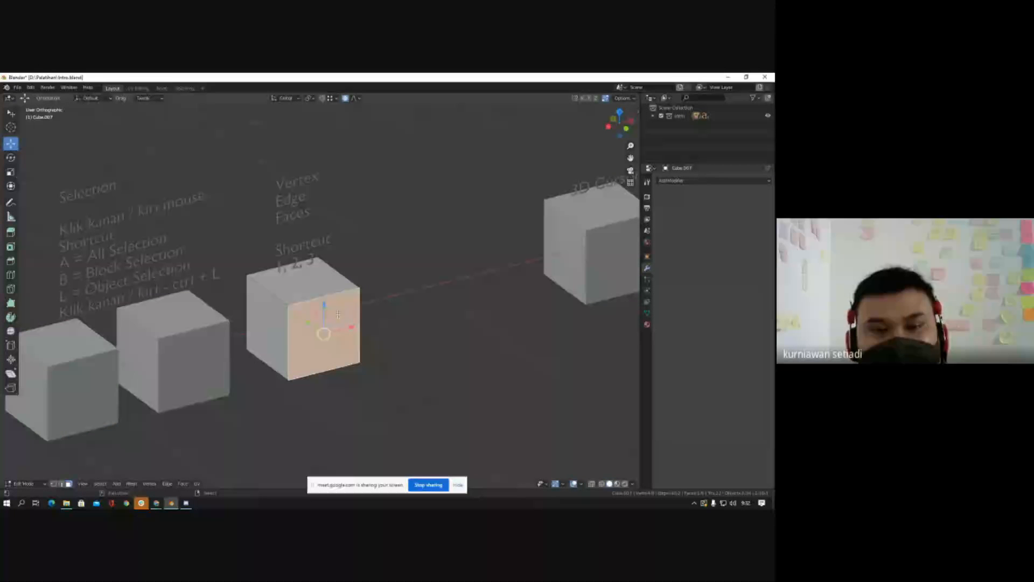
# Step: Add the cube's top face and left side face to the face selection, and deselect everything
pyautogui.moveTo(285, 269); pyautogui.dragTo(298, 280, button='middle')
pyautogui.keyDown('shift'); pyautogui.rightClick(298, 277); pyautogui.keyUp('shift')
pyautogui.keyDown('shift'); pyautogui.rightClick(266, 326); pyautogui.keyUp('shift')
pyautogui.scroll(-3, 265, 325)
pyautogui.moveTo(265, 326); pyautogui.dragTo(223, 311, button='middle')
pyautogui.scroll(-1, 325, 314)
pyautogui.moveTo(386, 320)
pyautogui.mouseDown(button='middle')
pyautogui.moveTo(324, 315)
pyautogui.moveTo(385, 307)
pyautogui.mouseUp(button='middle')
pyautogui.scroll(2, 324, 315)
pyautogui.hotkey('alt', 'a')
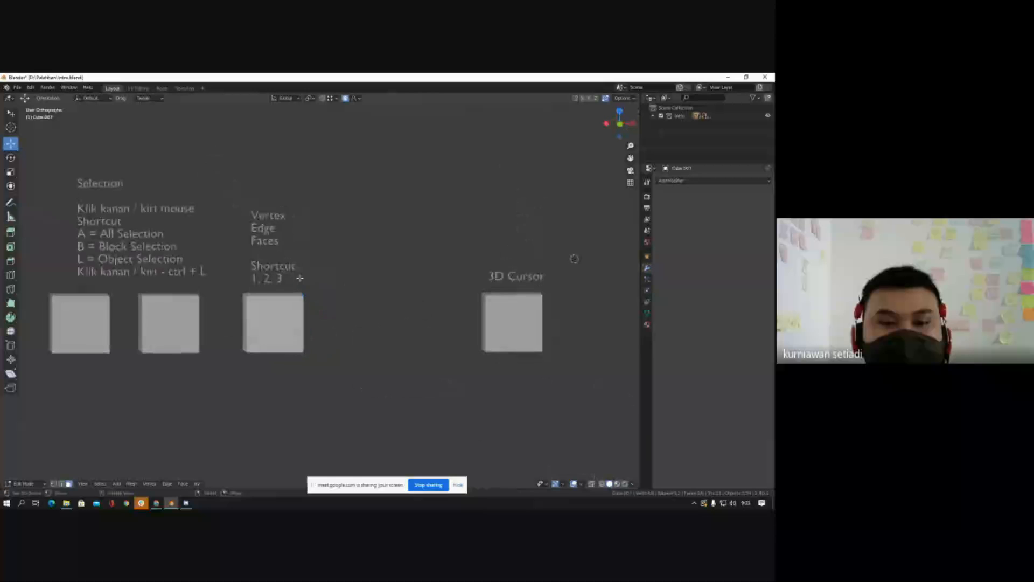
# Step: Return to Object Mode and select the cube below the 3D Cursor label
pyautogui.scroll(1, 267, 281)
pyautogui.keyDown('shift'); pyautogui.moveTo(518, 309); pyautogui.dragTo(238, 316, button='middle'); pyautogui.keyUp('shift')
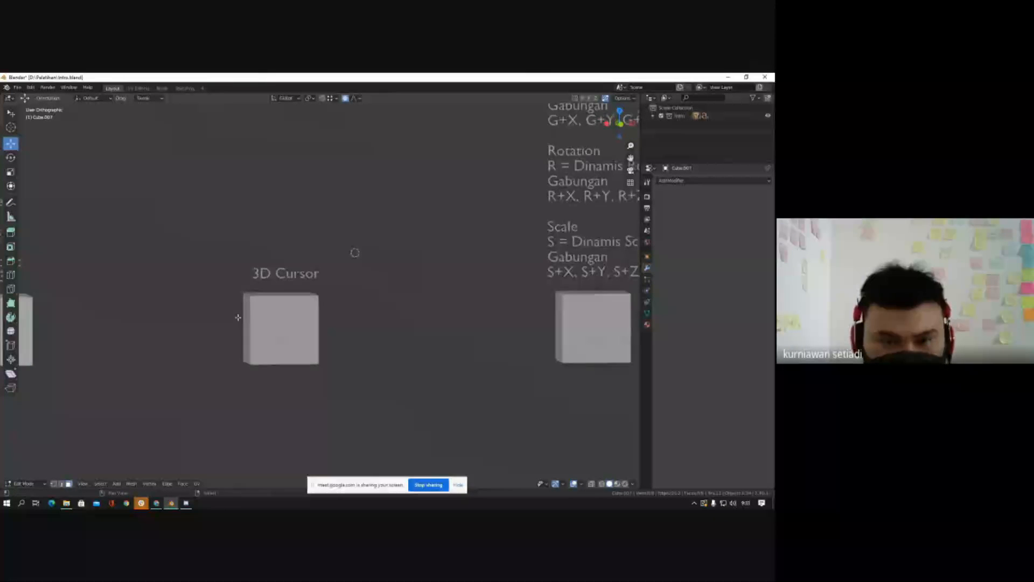
pyautogui.scroll(-1, 291, 311)
pyautogui.moveTo(312, 308); pyautogui.dragTo(304, 310, button='middle')
pyautogui.scroll(1, 309, 309)
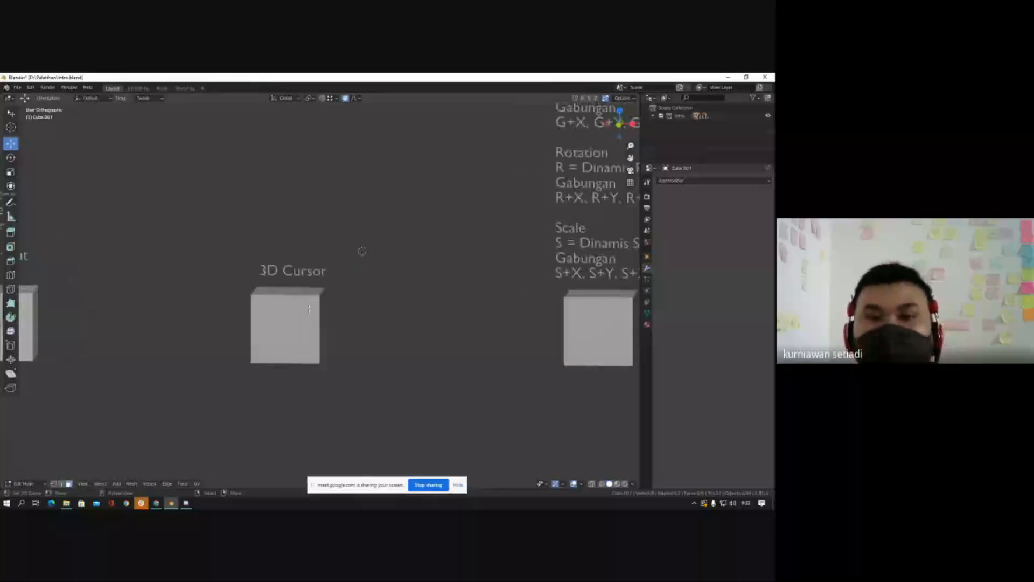
pyautogui.press('Tab')
pyautogui.click(309, 308)
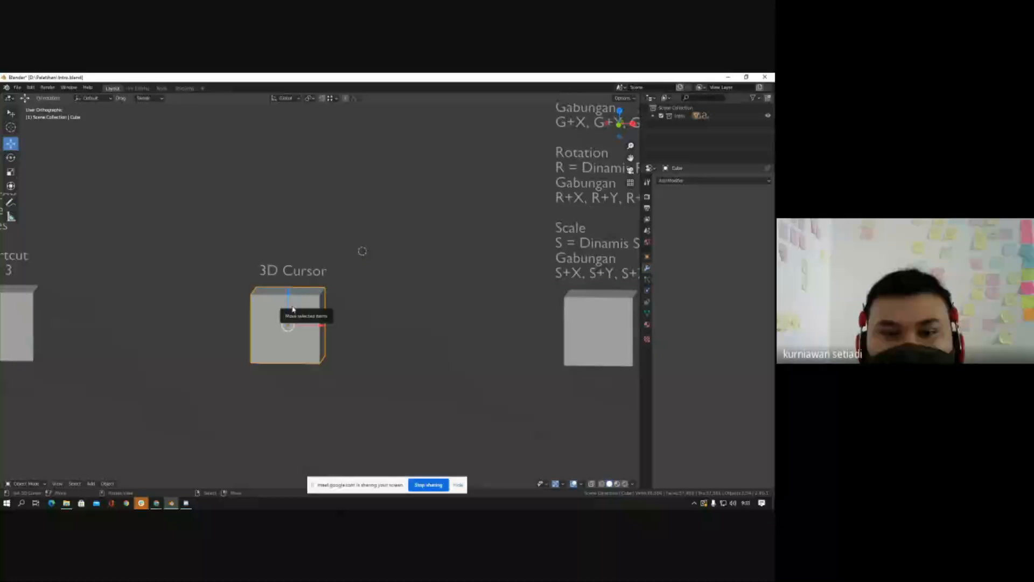
pyautogui.scroll(3, 363, 287)
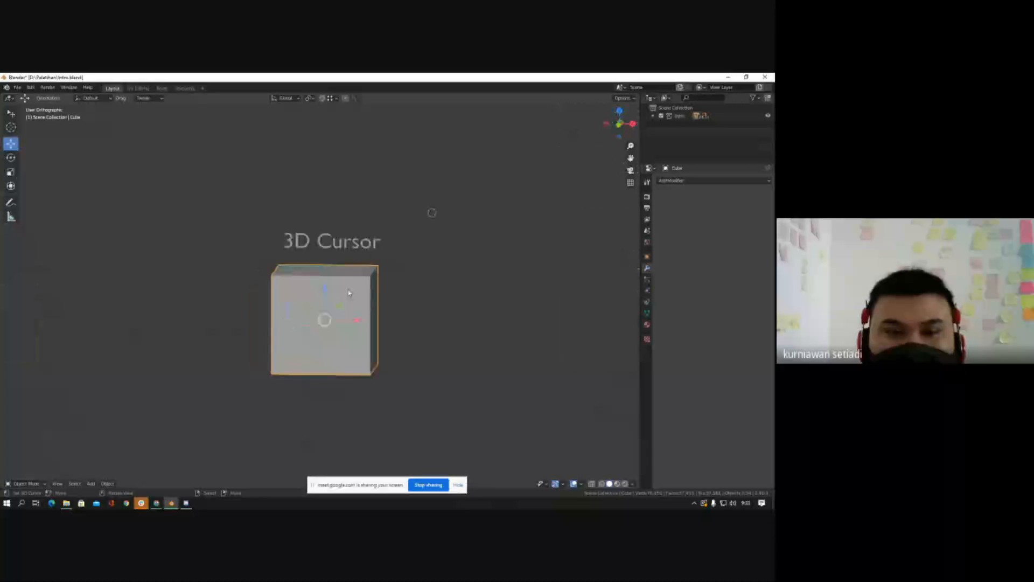
pyautogui.scroll(-3, 363, 289)
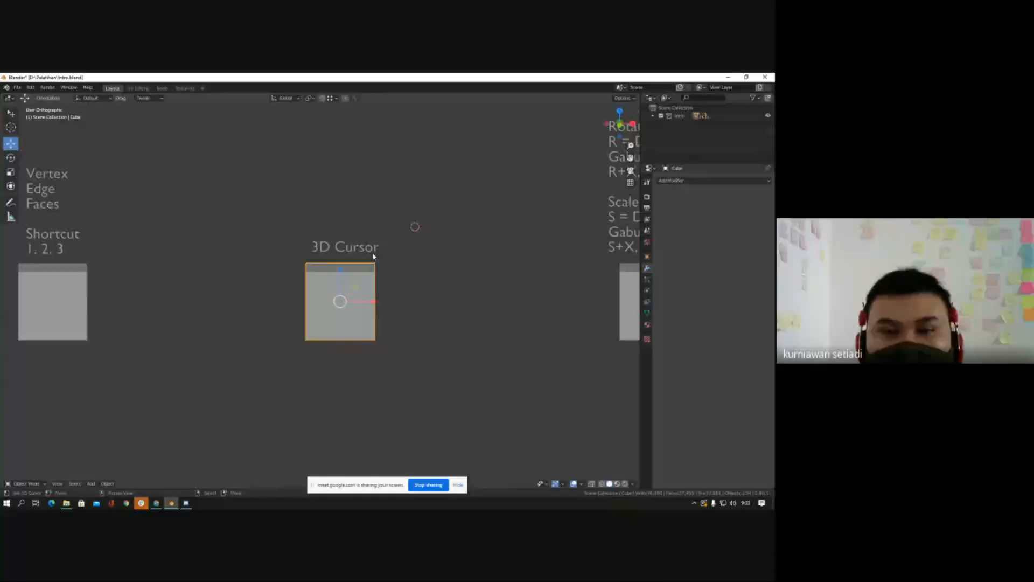
pyautogui.scroll(-2, 307, 313)
pyautogui.scroll(2, 376, 237)
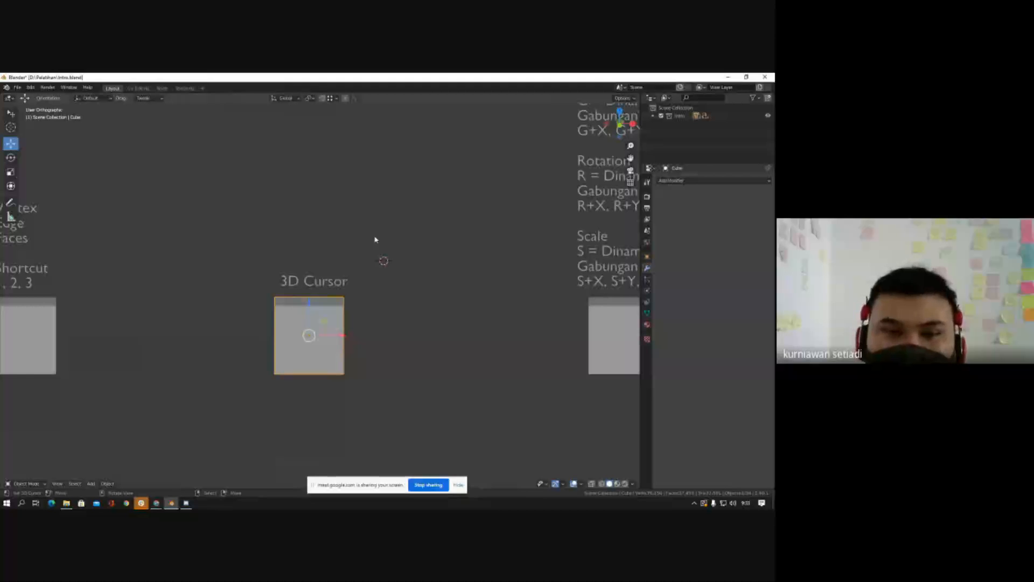
pyautogui.scroll(-2, 392, 260)
pyautogui.scroll(2, 420, 343)
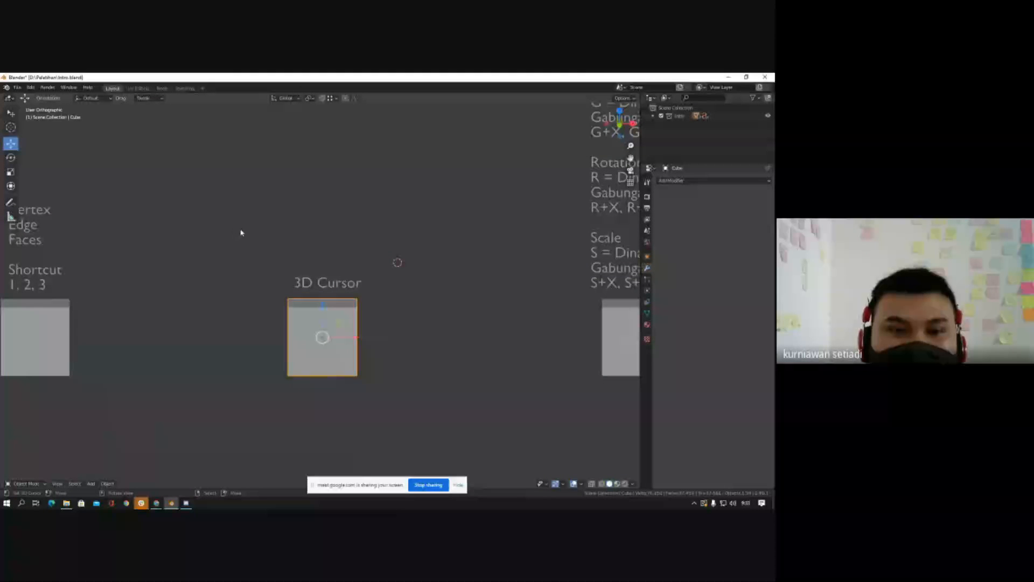
# Step: Place the 3D cursor in the empty space up and left of the 3D Cursor label and add a mesh cube there
pyautogui.keyDown('shift'); pyautogui.rightClick(215, 213); pyautogui.keyUp('shift')
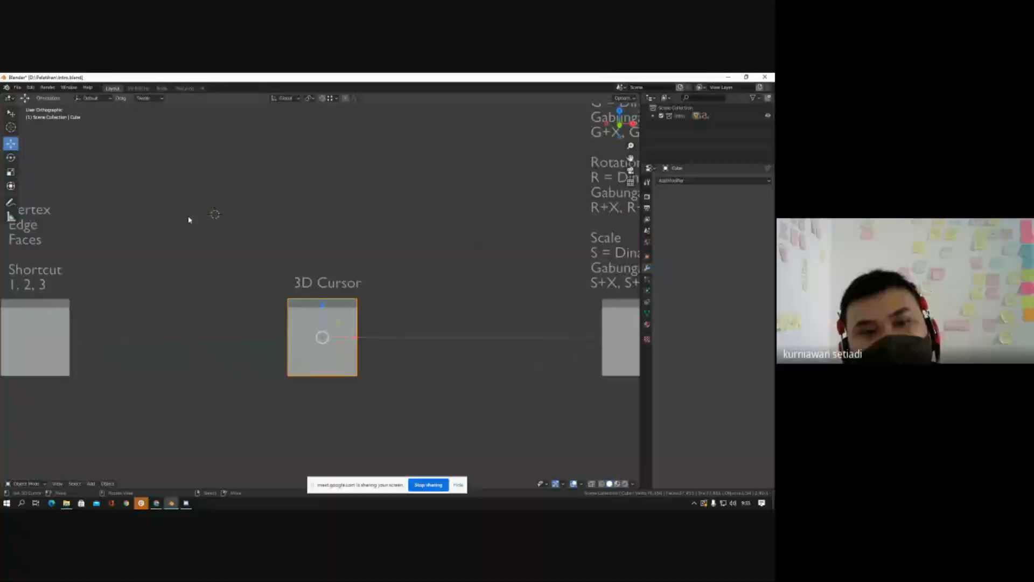
pyautogui.scroll(1, 211, 225)
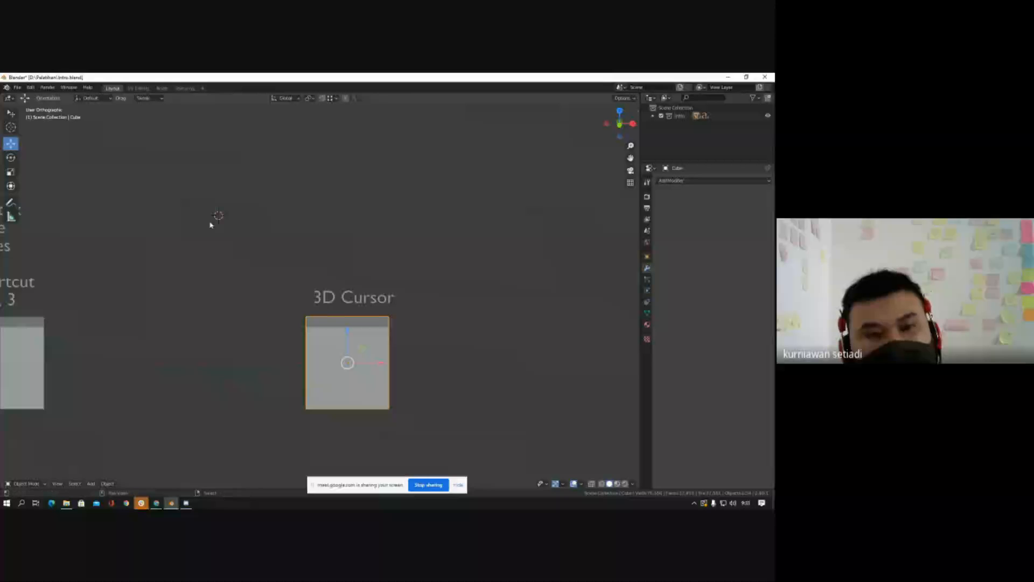
pyautogui.hotkey('shift', 'a')
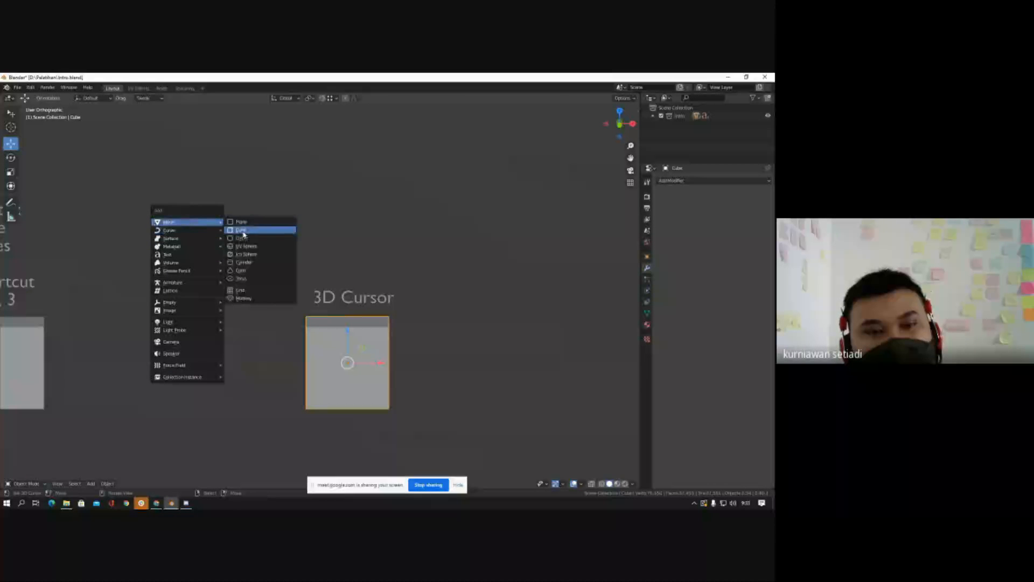
pyautogui.click(243, 233)
pyautogui.scroll(-1, 196, 249)
pyautogui.moveTo(198, 250); pyautogui.dragTo(217, 224, button='middle')
pyautogui.scroll(-3, 199, 253)
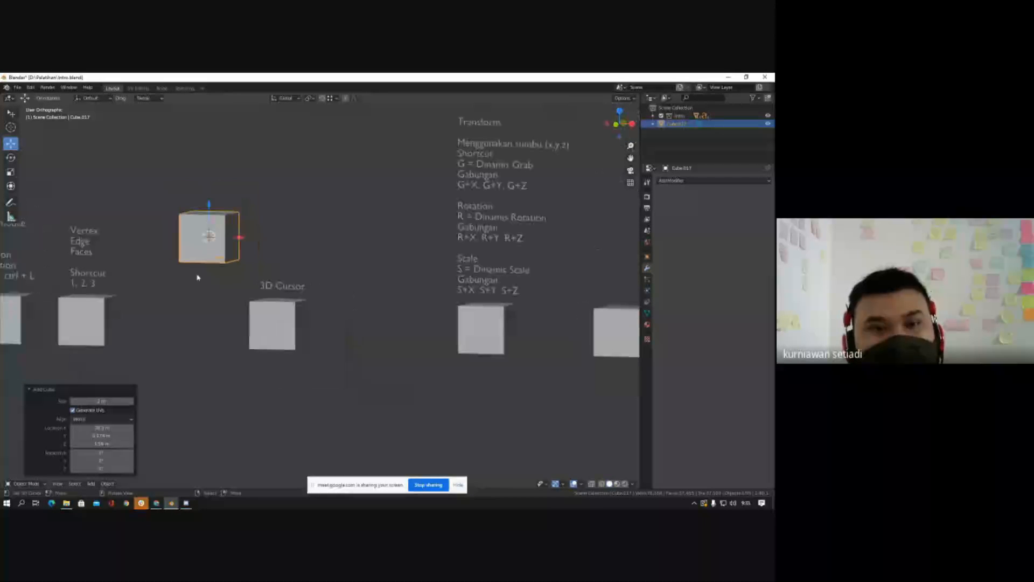
# Step: Place the 3D cursor in the empty space above the row of cubes and add a mesh circle there
pyautogui.scroll(-2, 280, 226)
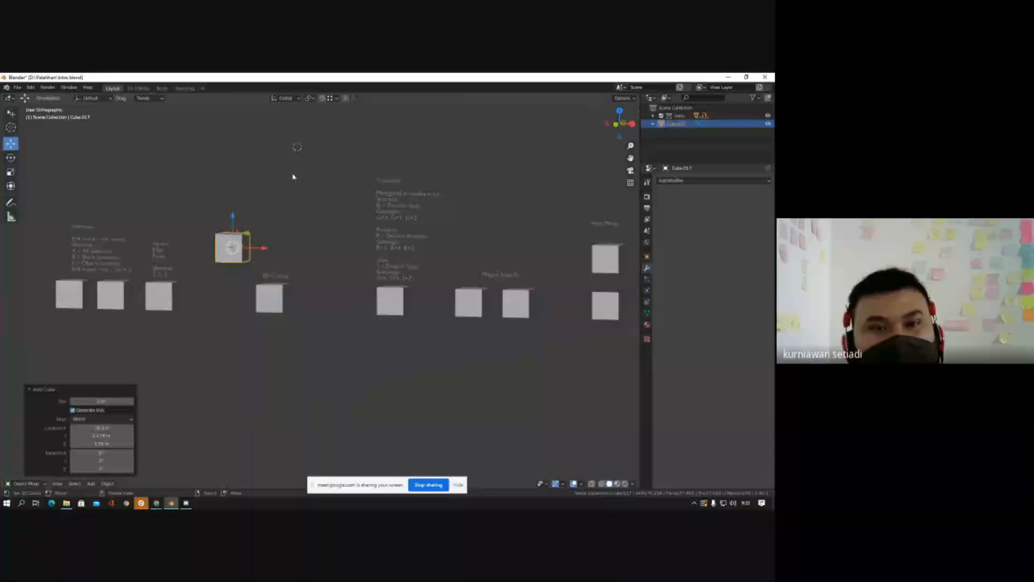
pyautogui.hotkey('shift', 'a')
pyautogui.moveTo(290, 174)
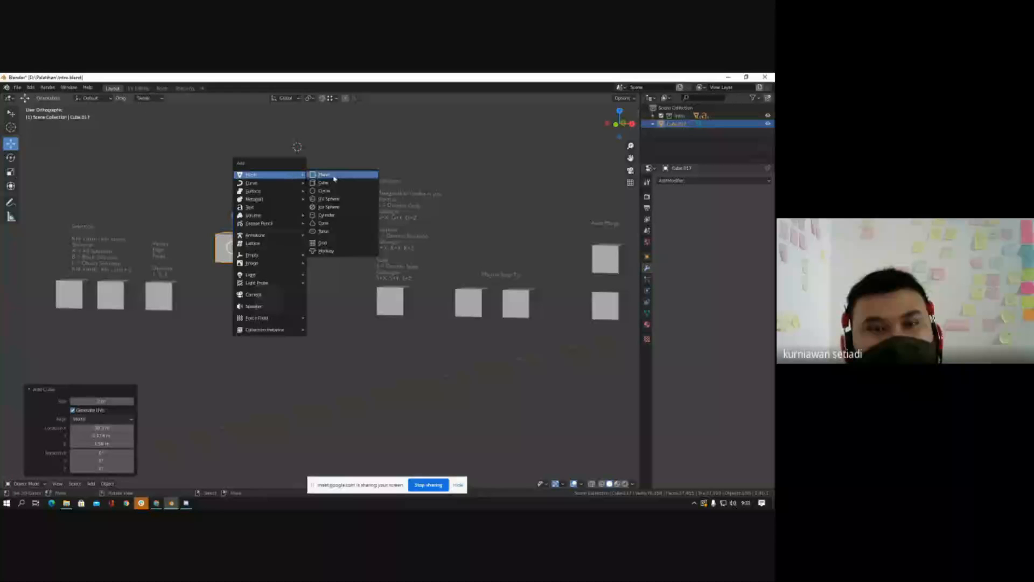
pyautogui.click(330, 193)
pyautogui.moveTo(313, 162)
pyautogui.mouseDown(button='middle')
pyautogui.moveTo(303, 174)
pyautogui.moveTo(321, 163)
pyautogui.mouseUp(button='middle')
pyautogui.scroll(-2, 300, 224)
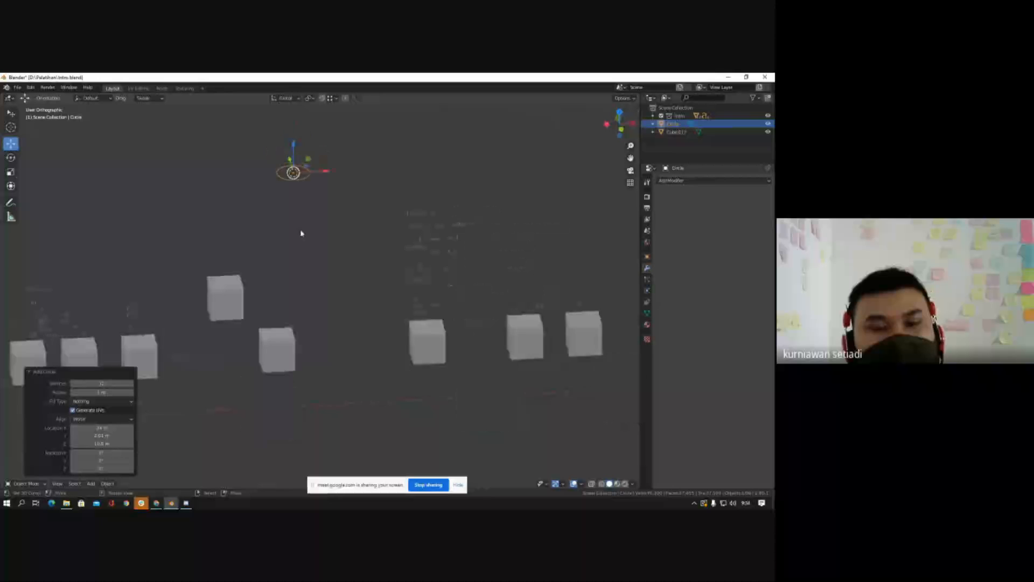
# Step: Select the newly added cube together with the circle and delete both objects
pyautogui.moveTo(300, 232); pyautogui.dragTo(275, 218, button='middle')
pyautogui.scroll(2, 226, 287)
pyautogui.keyDown('shift'); pyautogui.rightClick(210, 294); pyautogui.keyUp('shift')
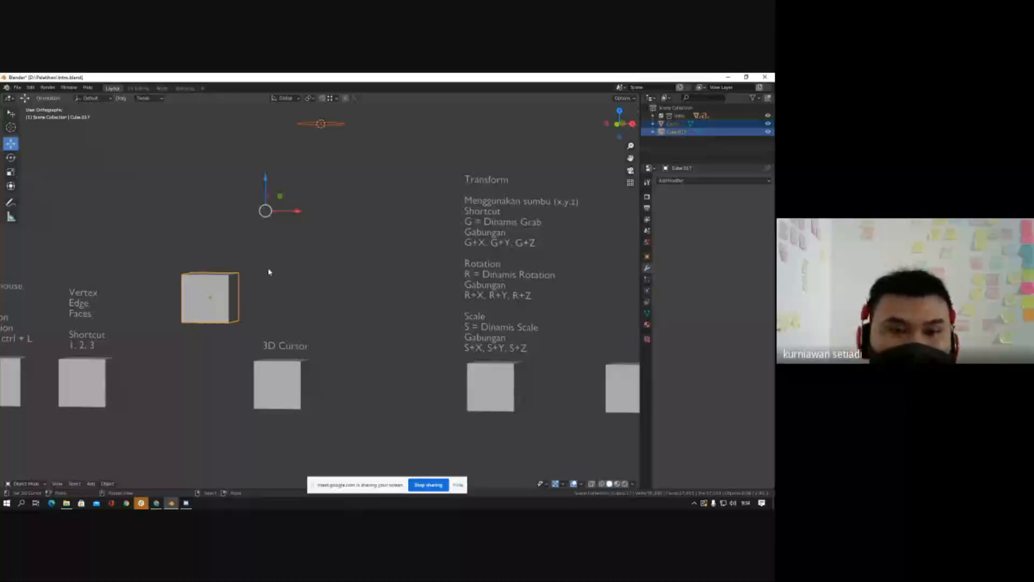
pyautogui.press('x')
pyautogui.click(268, 270)
pyautogui.scroll(-4, 280, 291)
pyautogui.scroll(5, 290, 318)
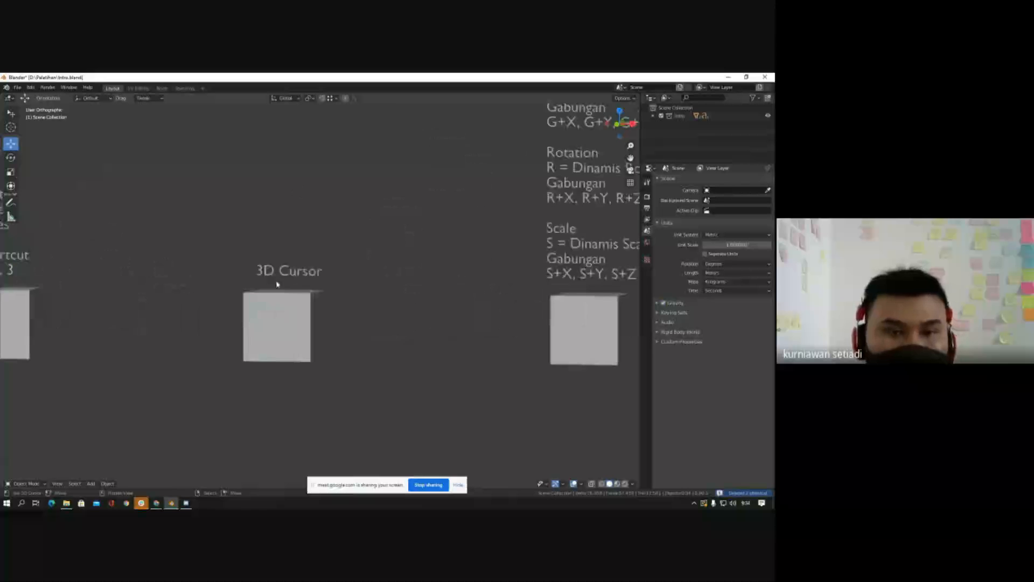
# Step: Select the cube below the 3D Cursor label and bring it into close view
pyautogui.rightClick(290, 318)
pyautogui.scroll(-4, 288, 316)
pyautogui.scroll(1, 210, 293)
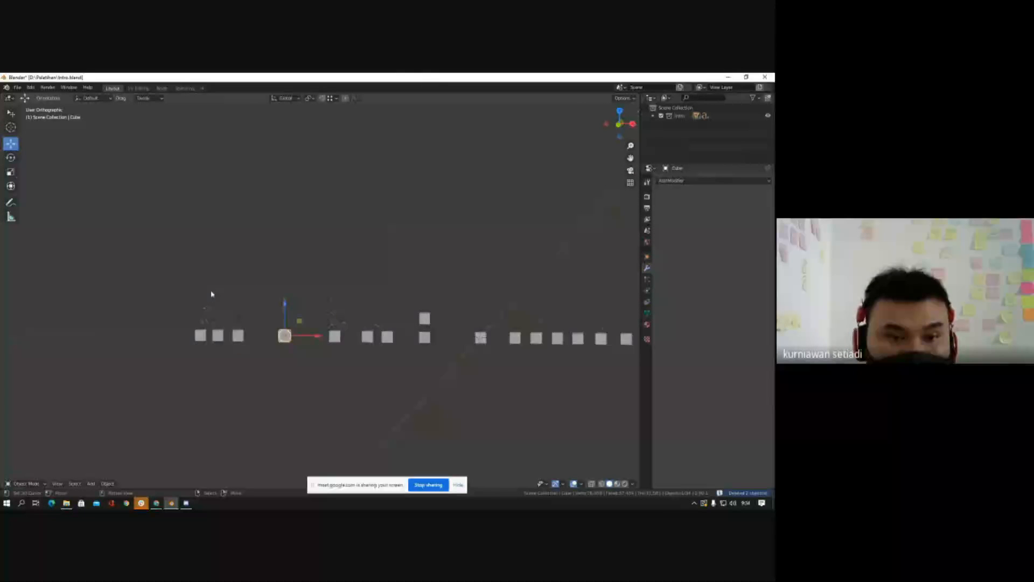
pyautogui.scroll(4, 263, 338)
pyautogui.scroll(3, 264, 338)
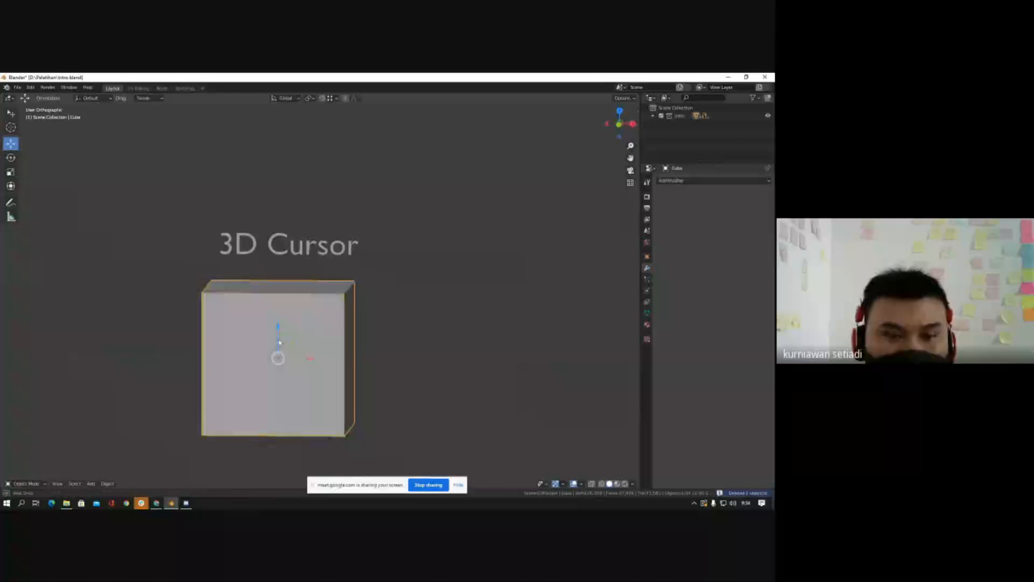
pyautogui.scroll(-2, 290, 324)
pyautogui.moveTo(296, 316)
pyautogui.mouseDown(button='middle')
pyautogui.moveTo(250, 321)
pyautogui.moveTo(280, 325)
pyautogui.mouseUp(button='middle')
pyautogui.scroll(3, 275, 317)
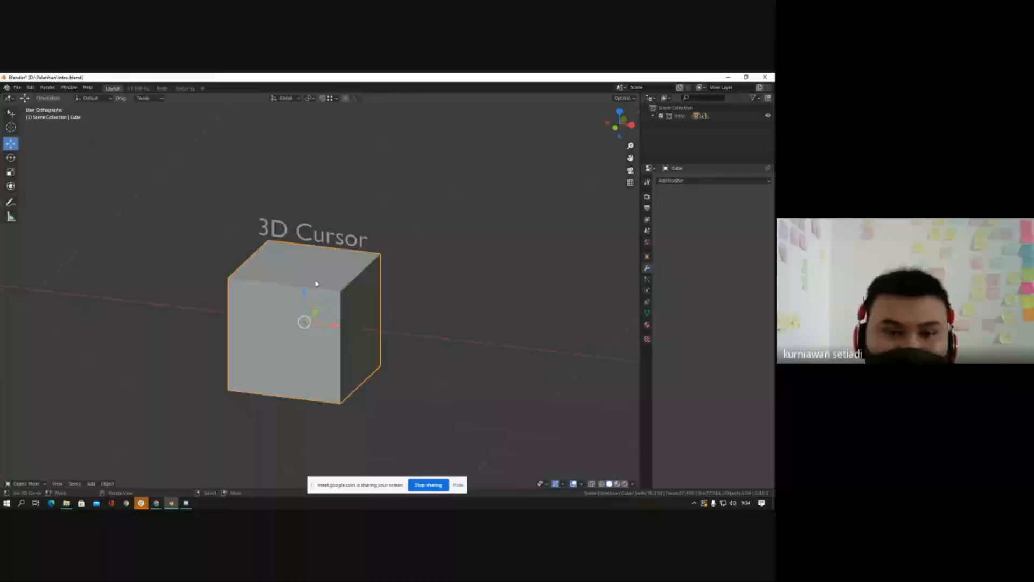
# Step: Try rotating the 3D Cursor cube freely about its centre and cancel the rotation
pyautogui.moveTo(316, 283); pyautogui.dragTo(341, 281, button='middle')
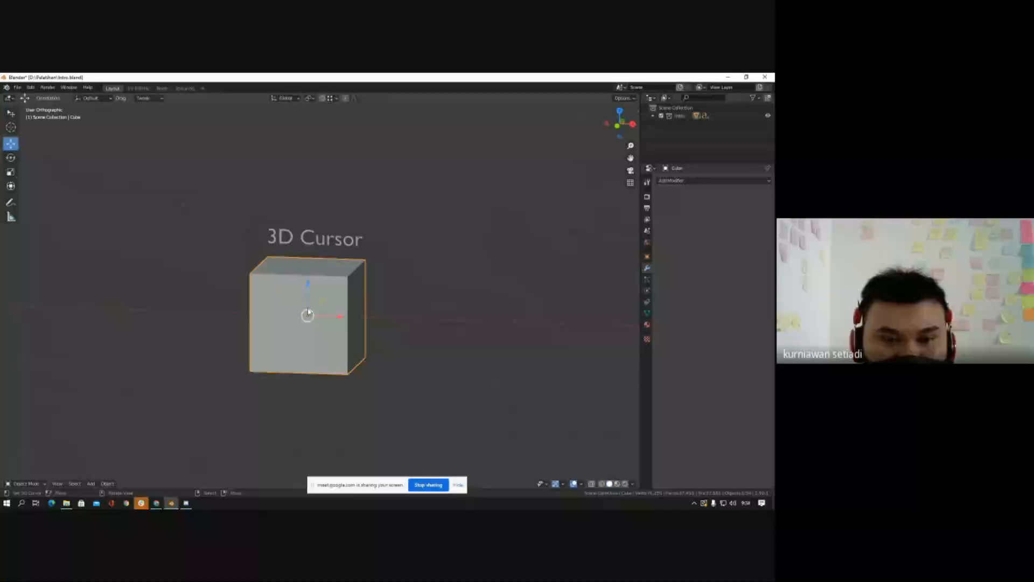
pyautogui.scroll(5, 323, 326)
pyautogui.moveTo(332, 325)
pyautogui.mouseDown(button='middle')
pyautogui.moveTo(273, 327)
pyautogui.moveTo(313, 318)
pyautogui.moveTo(340, 291)
pyautogui.moveTo(320, 322)
pyautogui.mouseUp(button='middle')
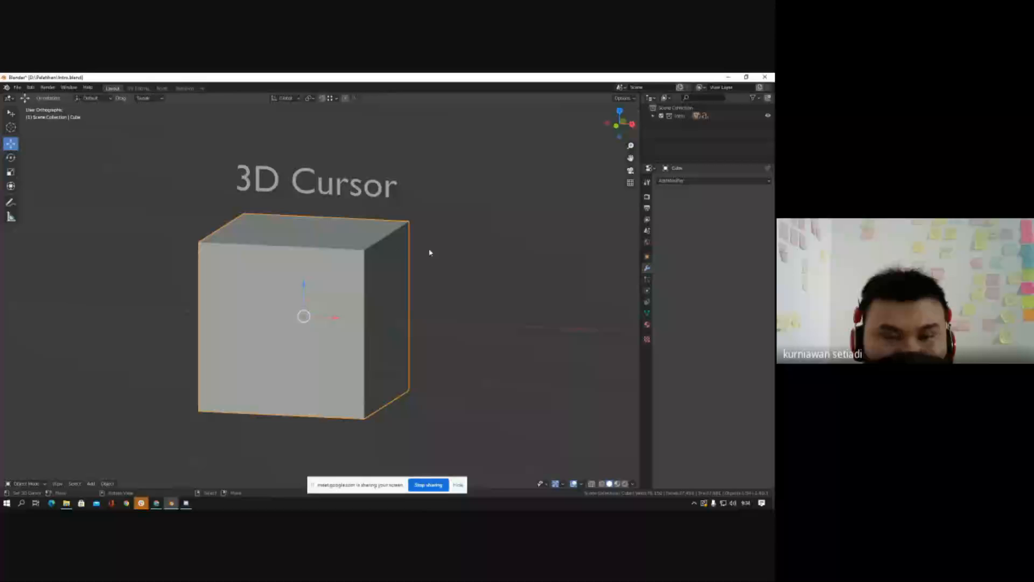
pyautogui.press('r')
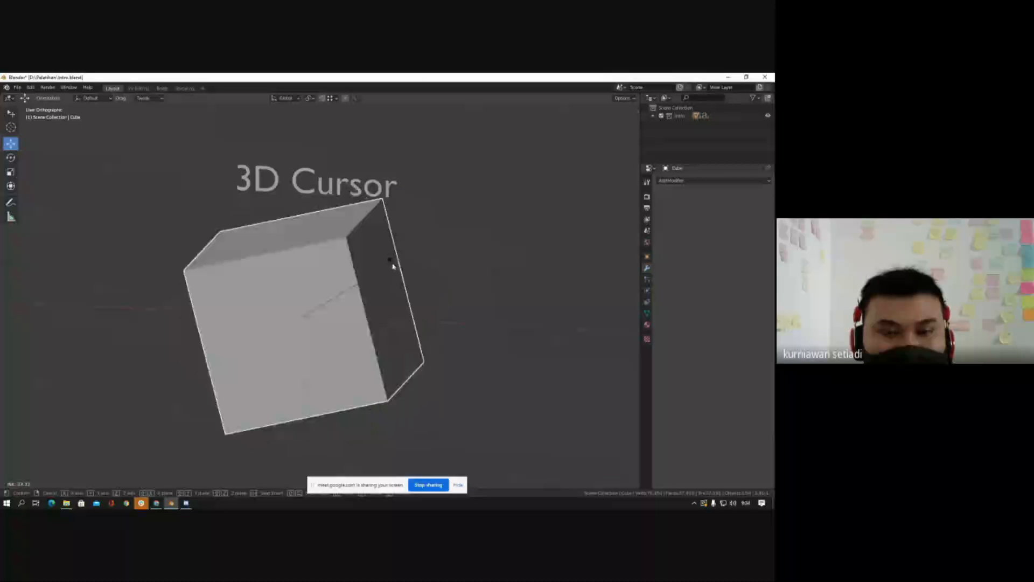
pyautogui.rightClick(377, 257)
# Step: Enter Edit Mode on the 3D Cursor cube and select its upper right front corner in vertex select mode
pyautogui.scroll(-4, 395, 273)
pyautogui.moveTo(376, 256)
pyautogui.mouseDown(button='middle')
pyautogui.moveTo(394, 272)
pyautogui.moveTo(379, 252)
pyautogui.mouseUp(button='middle')
pyautogui.scroll(4, 392, 258)
pyautogui.press('Tab')
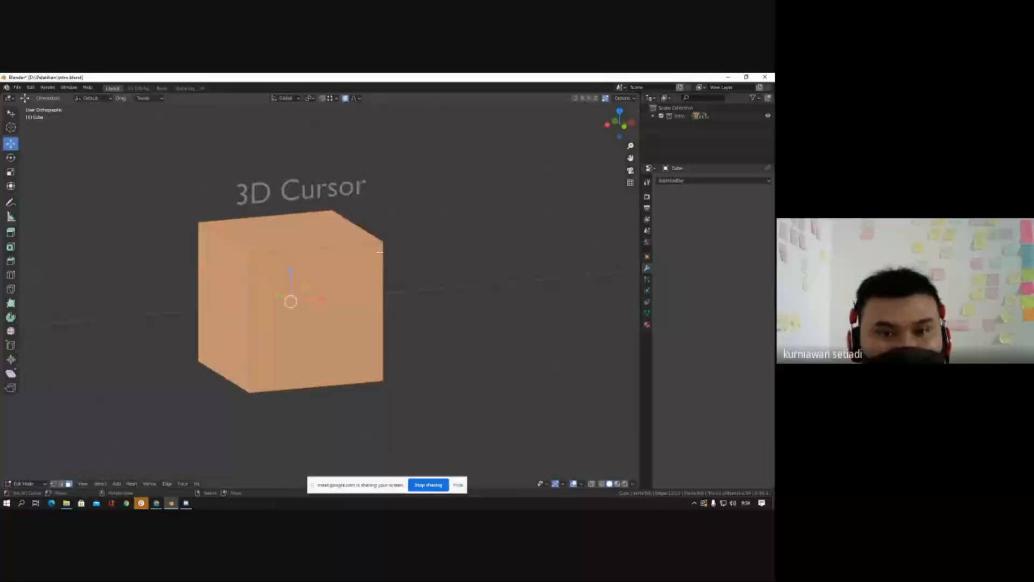
pyautogui.click(386, 239)
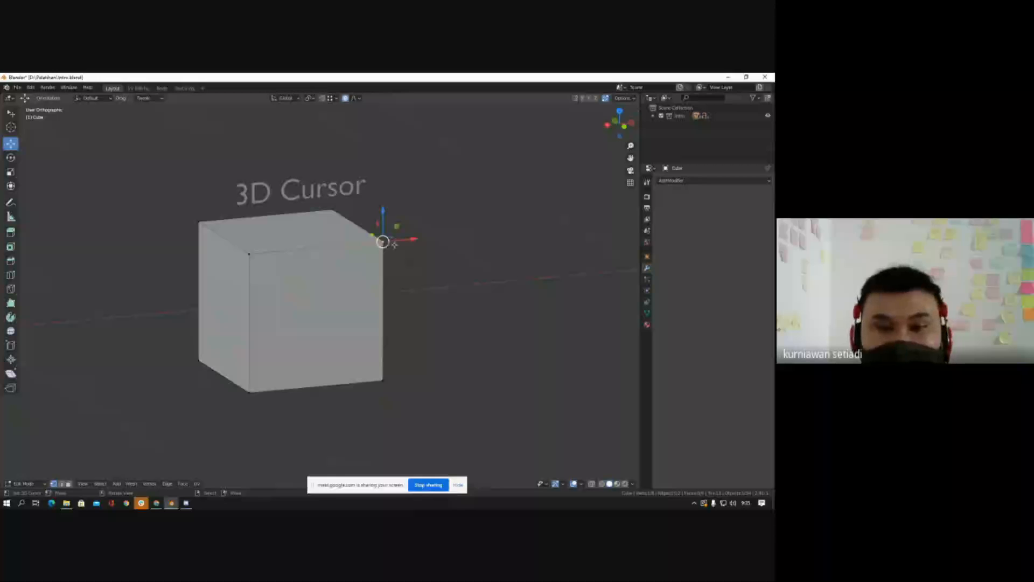
# Step: Snap the 3D cursor to the selected corner vertex, switching to Object Mode and back to Edit Mode
pyautogui.hotkey('ctrl', 'Tab')
pyautogui.click(344, 268)
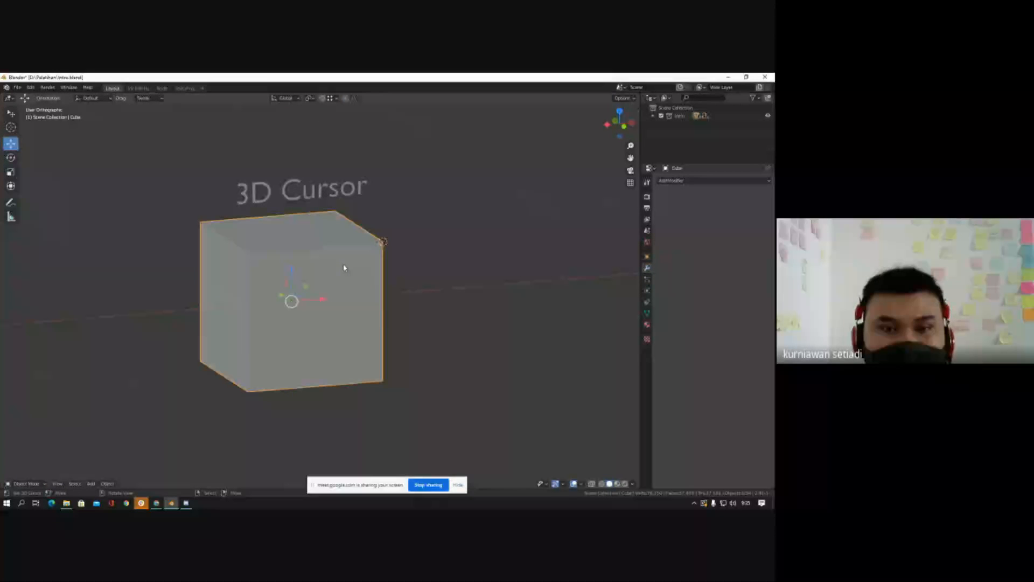
pyautogui.press('Tab')
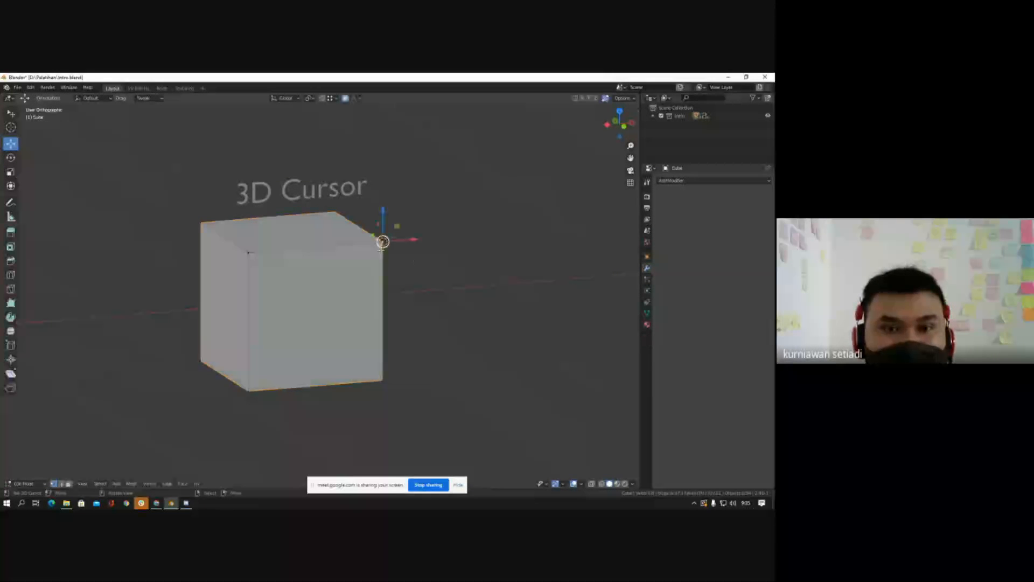
pyautogui.scroll(3, 381, 245)
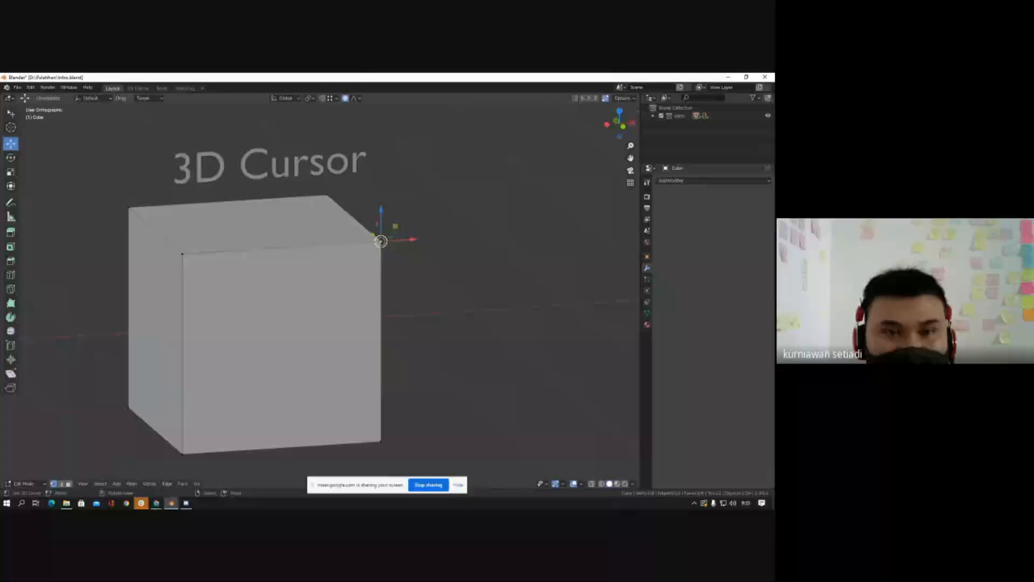
# Step: Snap the selected corner vertex of the 3D Cursor cube to the 3D cursor with Selection to Cursor
pyautogui.scroll(-3, 381, 241)
pyautogui.hotkey('shift', 's')
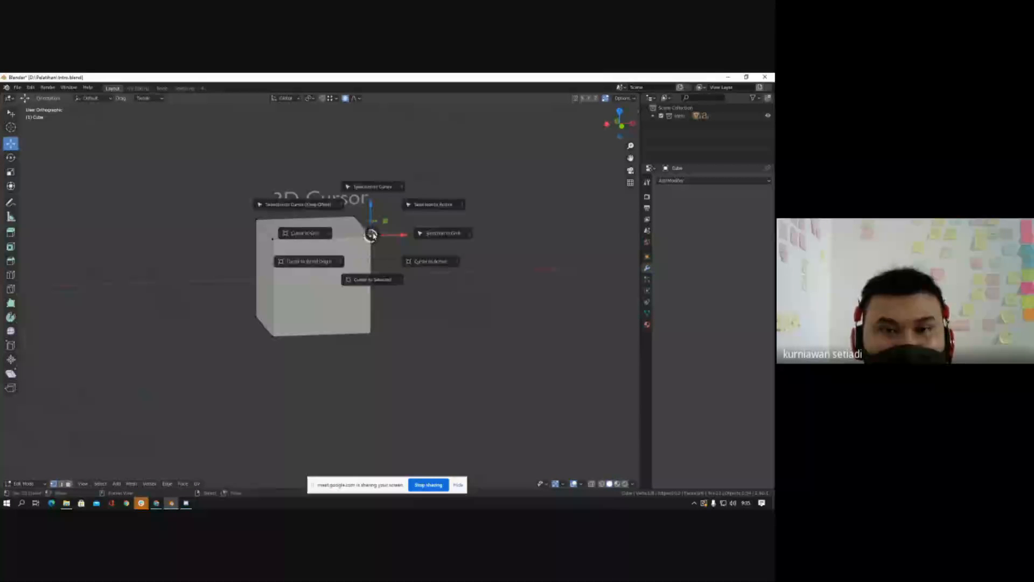
pyautogui.click(370, 188)
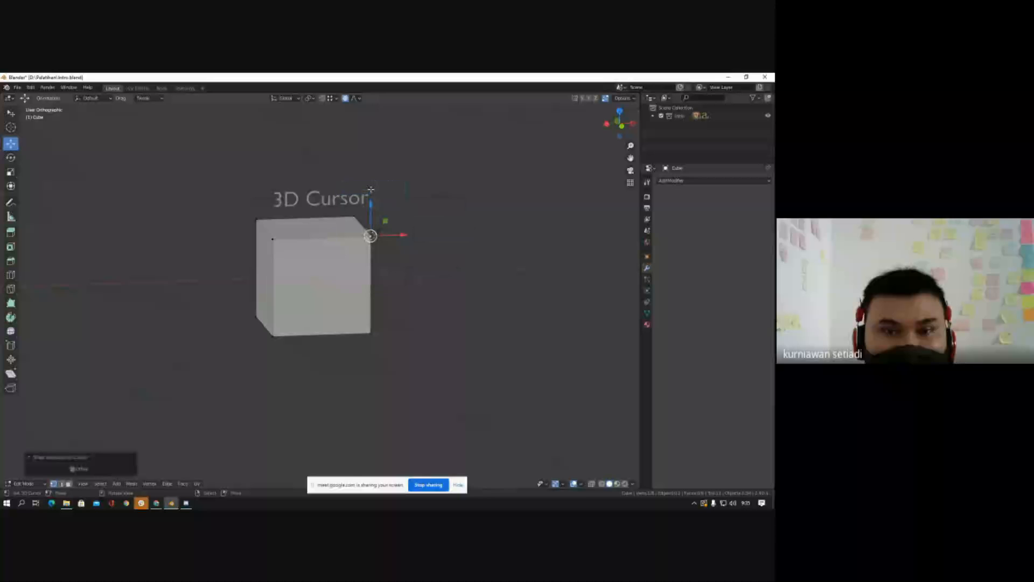
pyautogui.scroll(2, 370, 237)
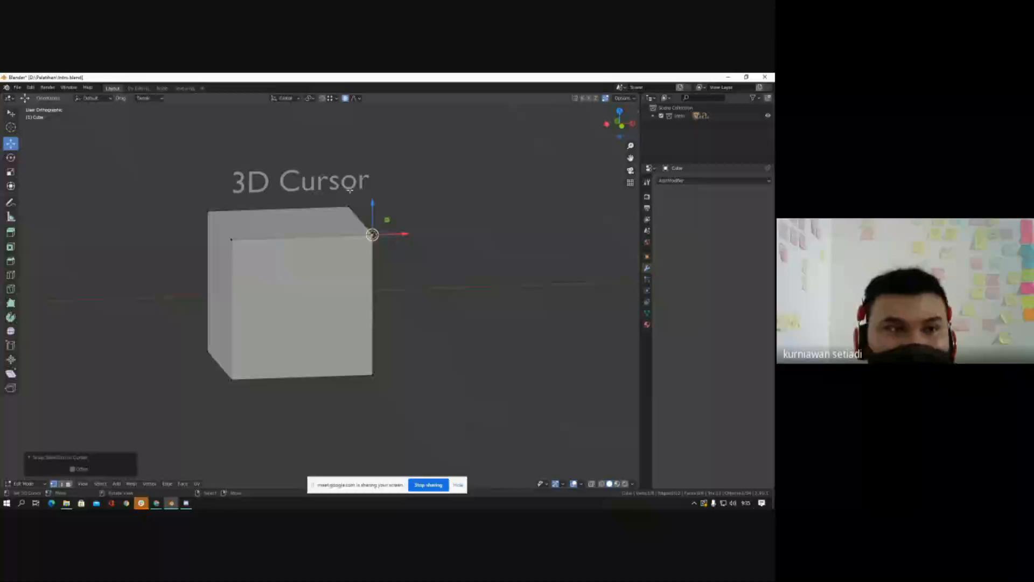
# Step: Return to Object Mode and set the 3D Cursor cube's origin to the 3D cursor at its corner
pyautogui.press('Tab')
pyautogui.scroll(-1, 178, 210)
pyautogui.scroll(2, 175, 209)
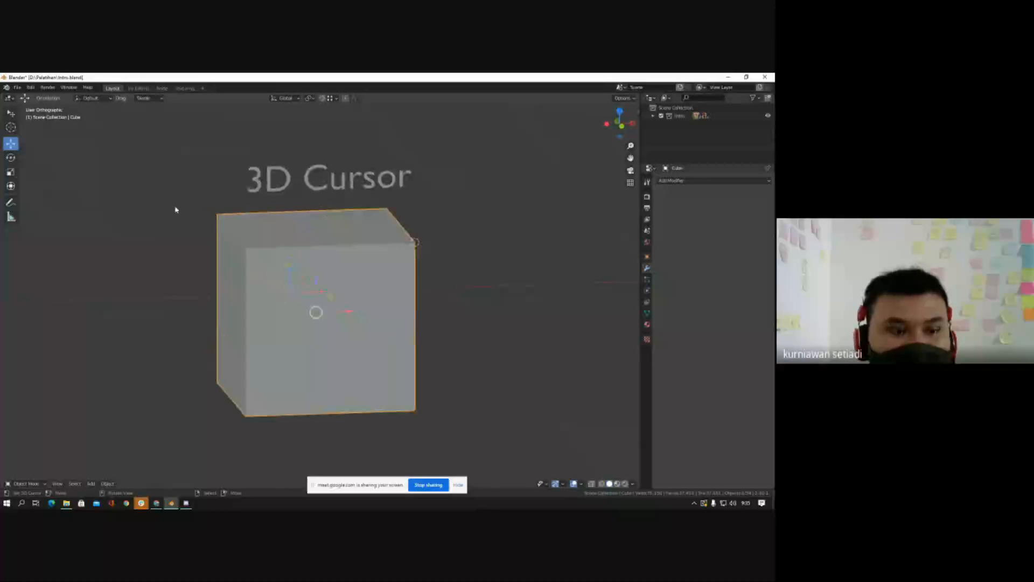
pyautogui.click(108, 484)
pyautogui.moveTo(151, 437)
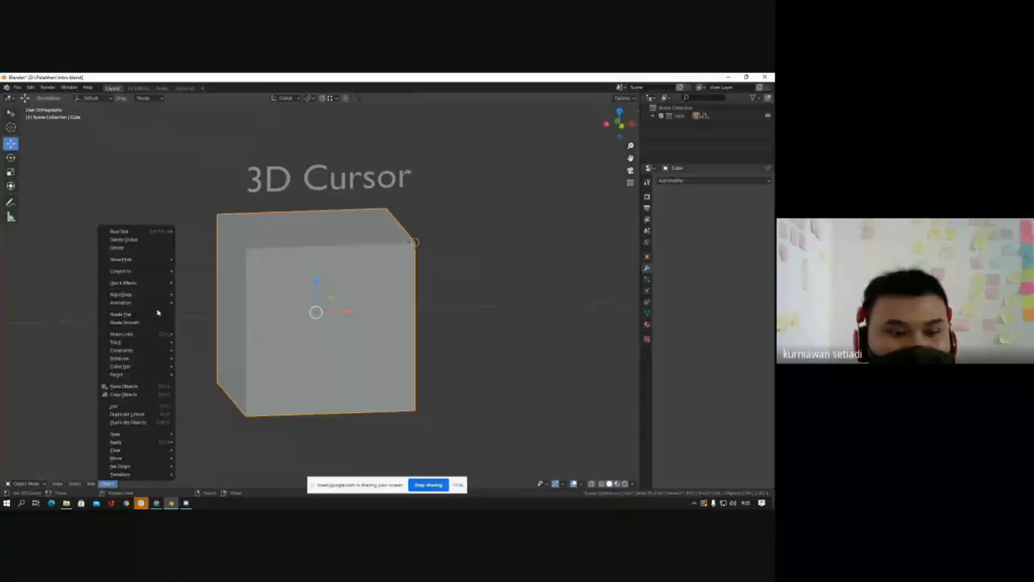
pyautogui.moveTo(154, 467)
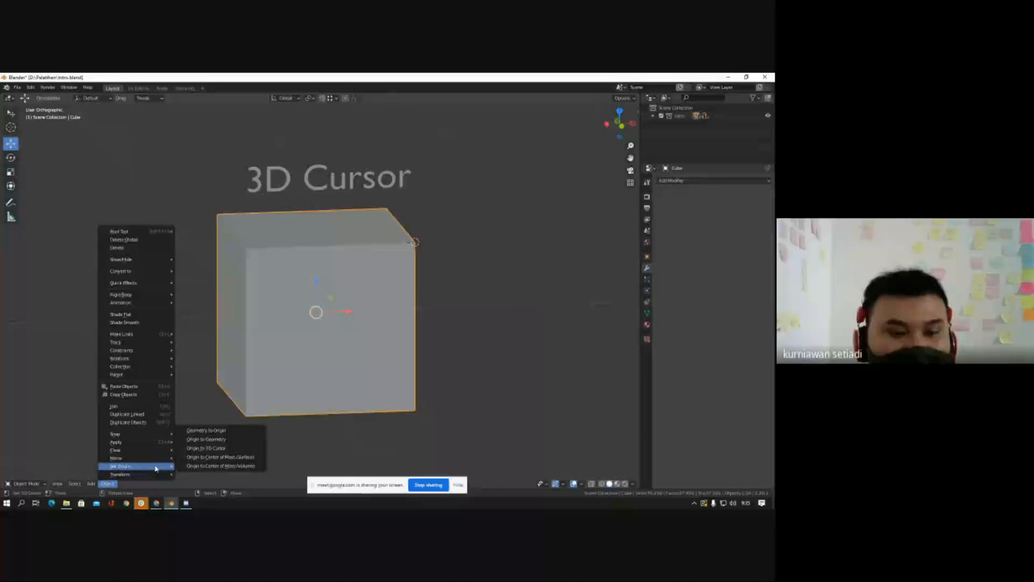
pyautogui.click(205, 448)
pyautogui.scroll(-3, 392, 258)
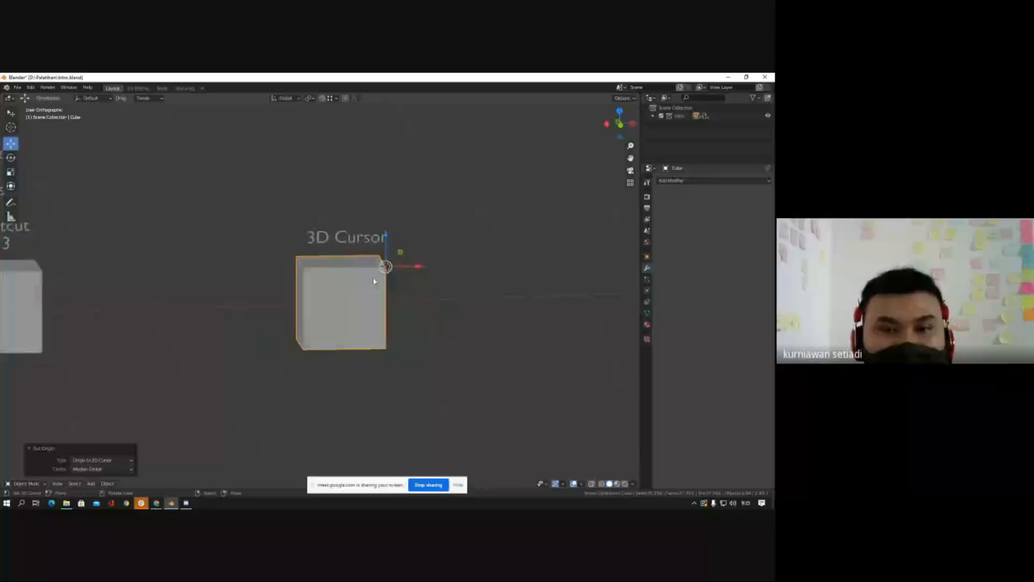
pyautogui.scroll(8, 389, 258)
pyautogui.scroll(-4, 390, 257)
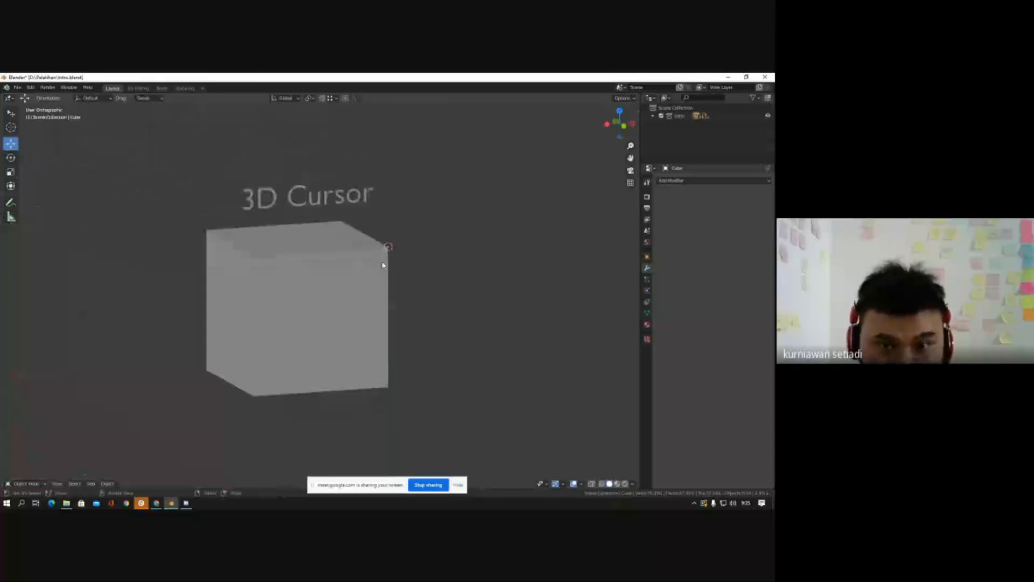
# Step: Reselect the 3D Cursor cube and try rotating it freely about its corner origin, cancelling the rotation
pyautogui.scroll(4, 383, 257)
pyautogui.click(383, 244)
pyautogui.scroll(-4, 371, 248)
pyautogui.moveTo(372, 248)
pyautogui.mouseDown(button='middle')
pyautogui.moveTo(412, 256)
pyautogui.moveTo(368, 240)
pyautogui.moveTo(377, 241)
pyautogui.mouseUp(button='middle')
pyautogui.scroll(5, 395, 242)
pyautogui.scroll(-4, 384, 245)
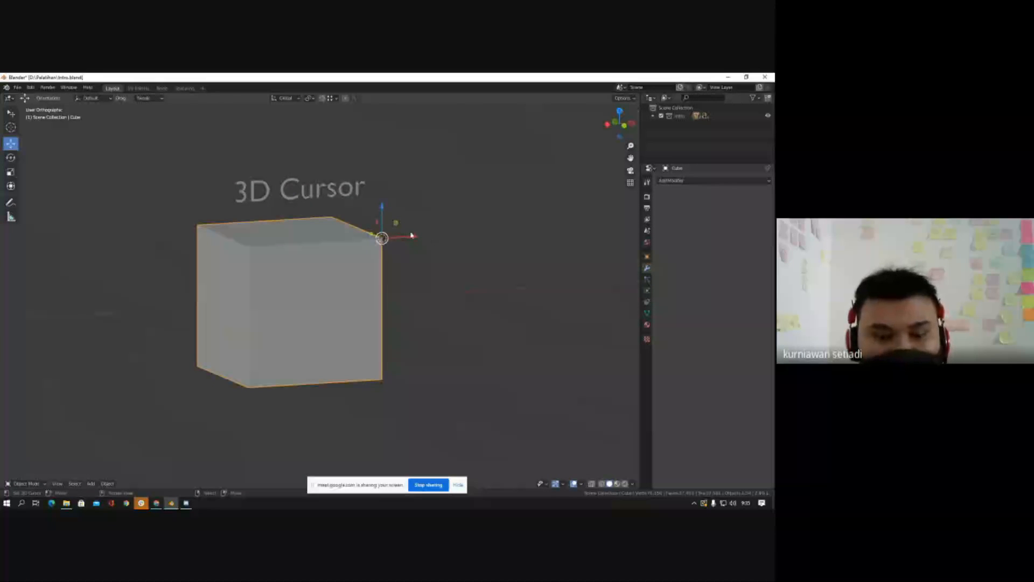
pyautogui.press('r')
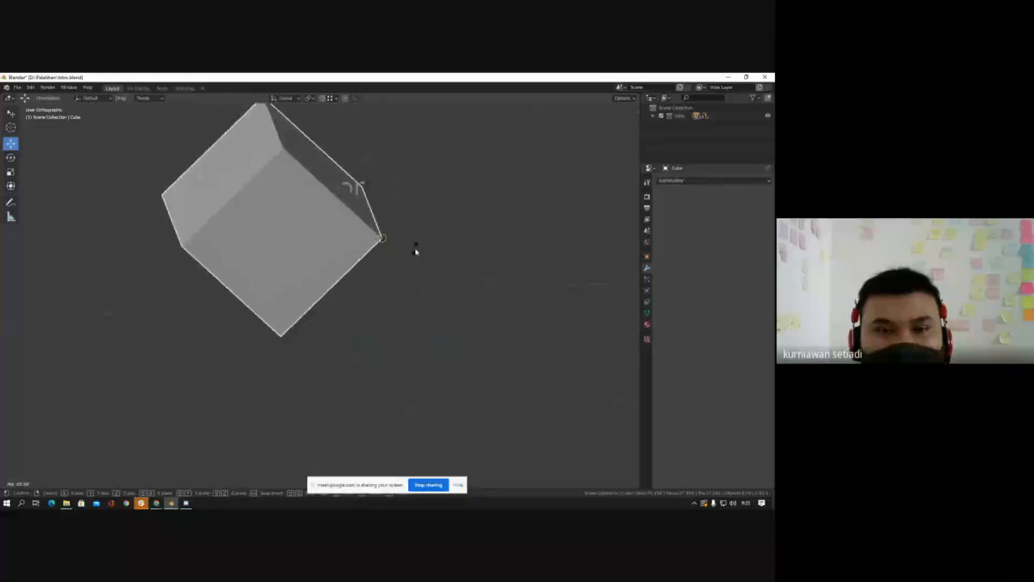
pyautogui.press('Escape')
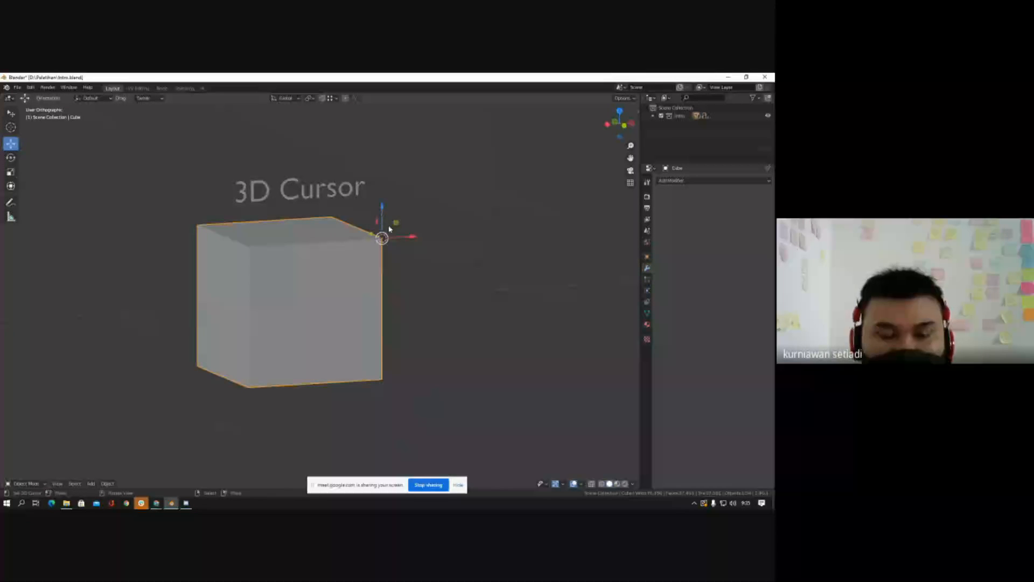
# Step: Examine the Transform notes on the grab, rotation and scale shortcuts above the next cube
pyautogui.scroll(-6, 279, 258)
pyautogui.scroll(1, 328, 265)
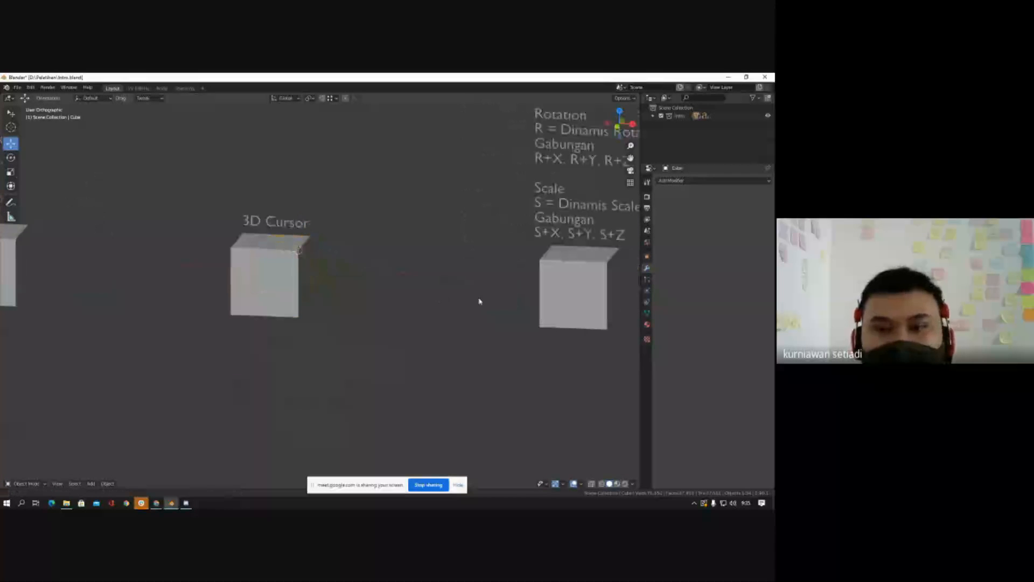
pyautogui.keyDown('shift'); pyautogui.moveTo(479, 302); pyautogui.dragTo(179, 346, button='middle'); pyautogui.keyUp('shift')
pyautogui.keyDown('shift'); pyautogui.moveTo(306, 240); pyautogui.dragTo(301, 346, button='middle'); pyautogui.keyUp('shift')
pyautogui.press('KP_1')
pyautogui.scroll(-3, 325, 298)
pyautogui.scroll(4, 304, 328)
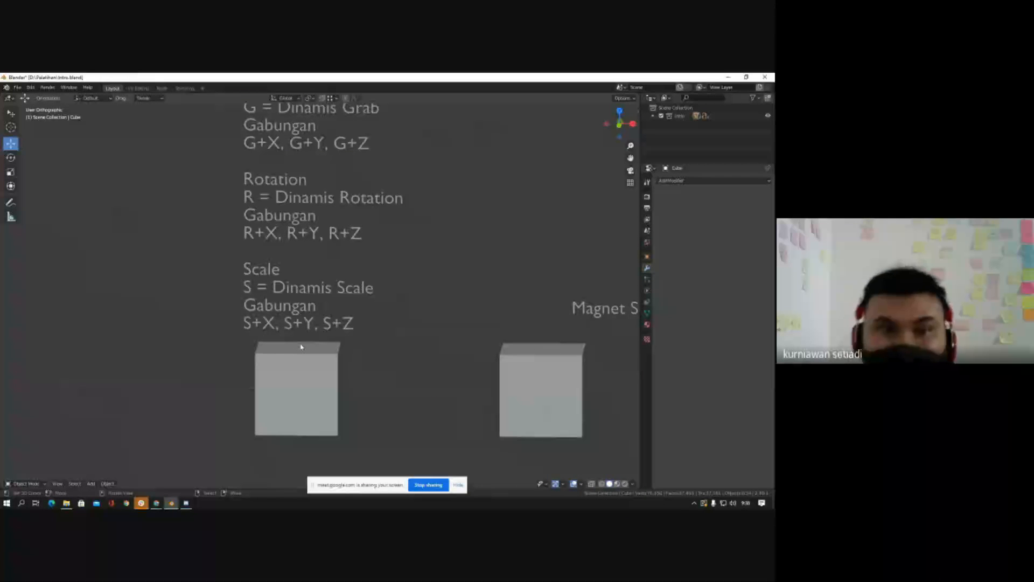
pyautogui.keyDown('shift'); pyautogui.moveTo(349, 185); pyautogui.dragTo(309, 233, button='middle'); pyautogui.keyUp('shift')
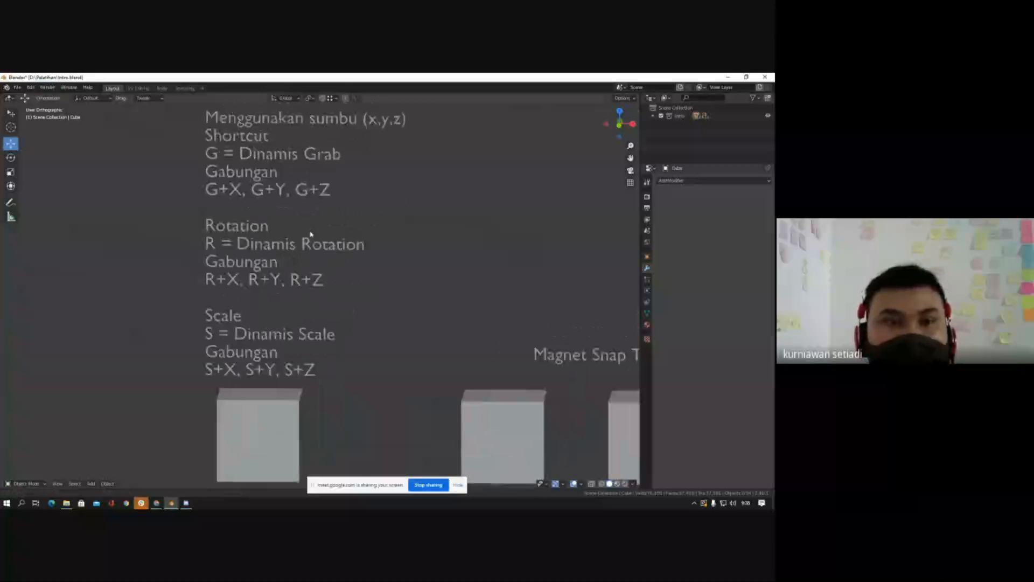
pyautogui.scroll(-3, 258, 264)
pyautogui.scroll(2, 286, 244)
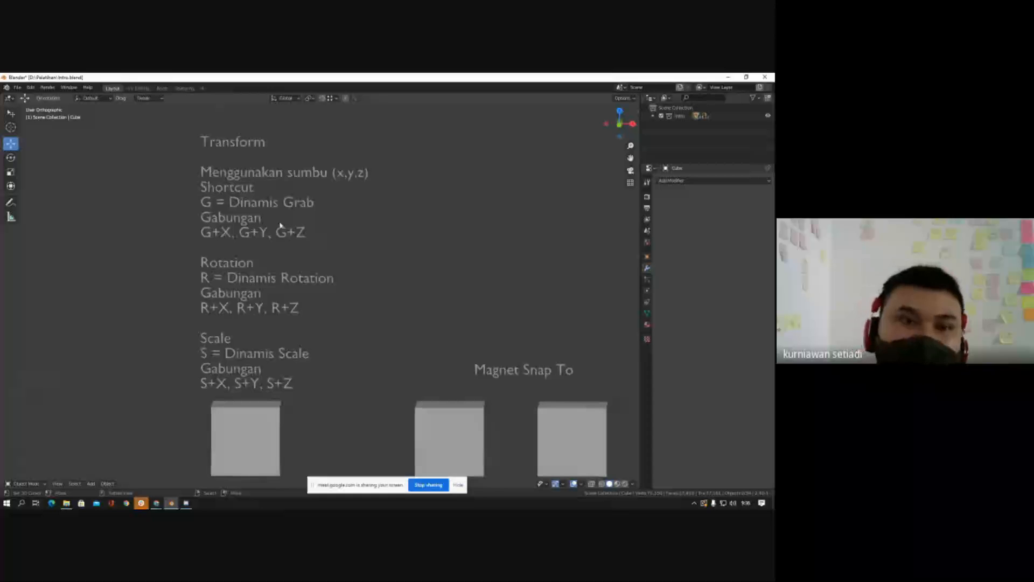
pyautogui.scroll(-2, 452, 291)
pyautogui.scroll(1, 329, 361)
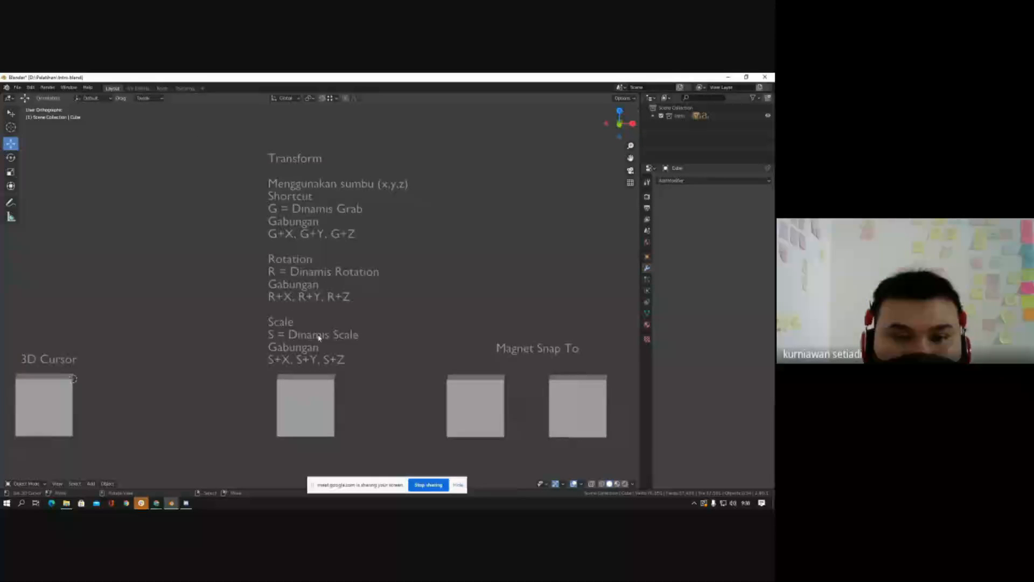
pyautogui.scroll(-1, 323, 359)
# Step: Switch to front view, select the cube below the Transform notes, enter Edit Mode and select its whole mesh
pyautogui.press('`')
pyautogui.click(208, 299)
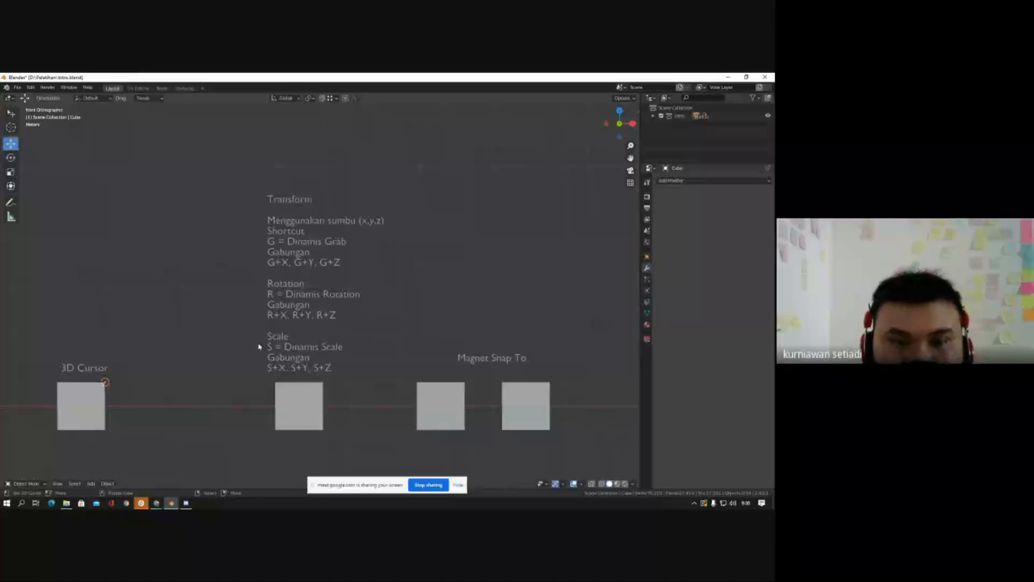
pyautogui.scroll(1, 318, 346)
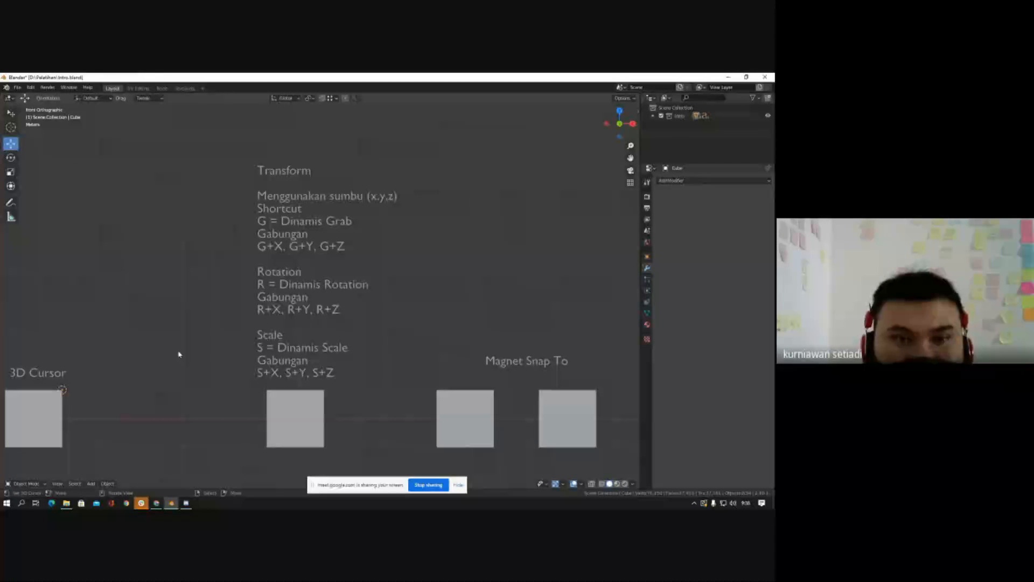
pyautogui.click(302, 436)
pyautogui.keyDown('shift'); pyautogui.moveTo(302, 434); pyautogui.dragTo(307, 386, button='middle'); pyautogui.keyUp('shift')
pyautogui.press('Tab')
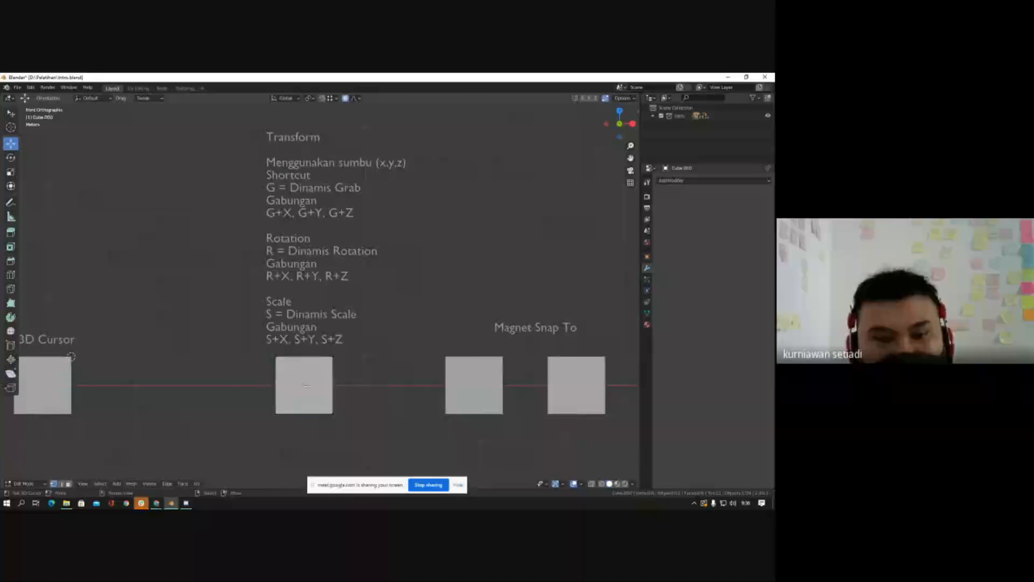
pyautogui.scroll(1, 307, 386)
pyautogui.press('a')
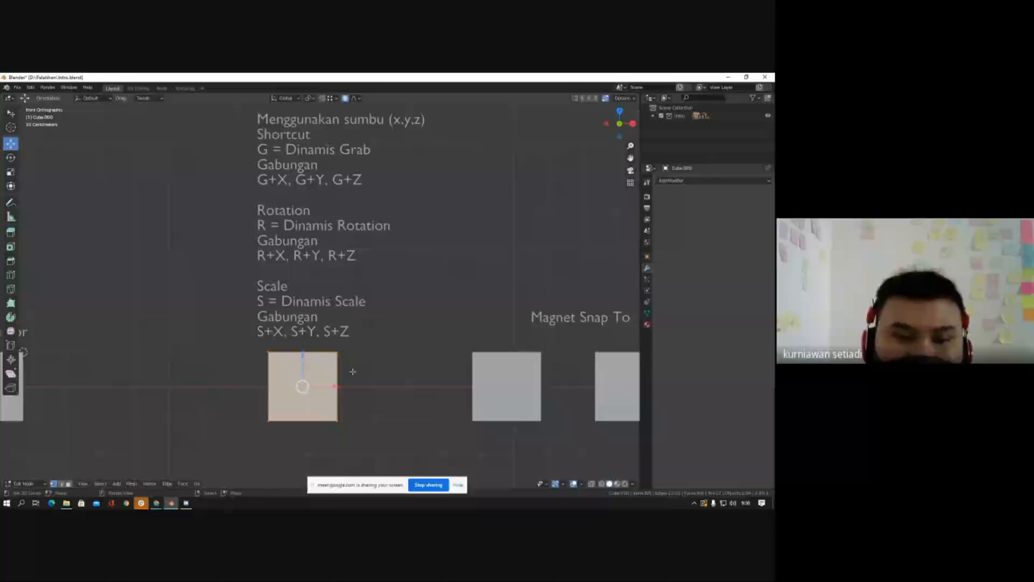
# Step: Examine the move gizmo's three axes on the selected Transform cube from several angles
pyautogui.moveTo(353, 371); pyautogui.dragTo(299, 399, button='middle')
pyautogui.scroll(3, 299, 399)
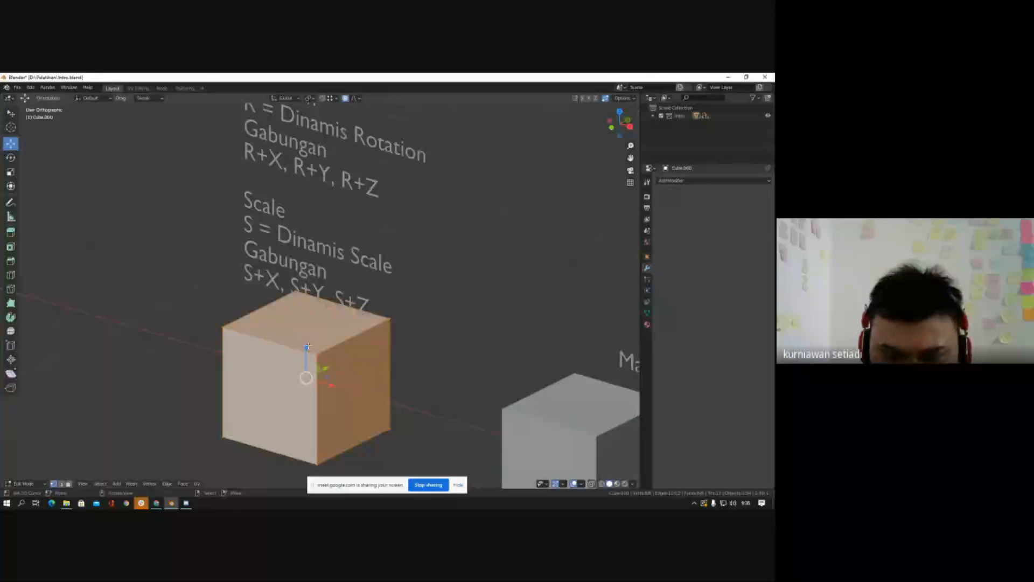
pyautogui.moveTo(317, 359); pyautogui.dragTo(317, 377, button='middle')
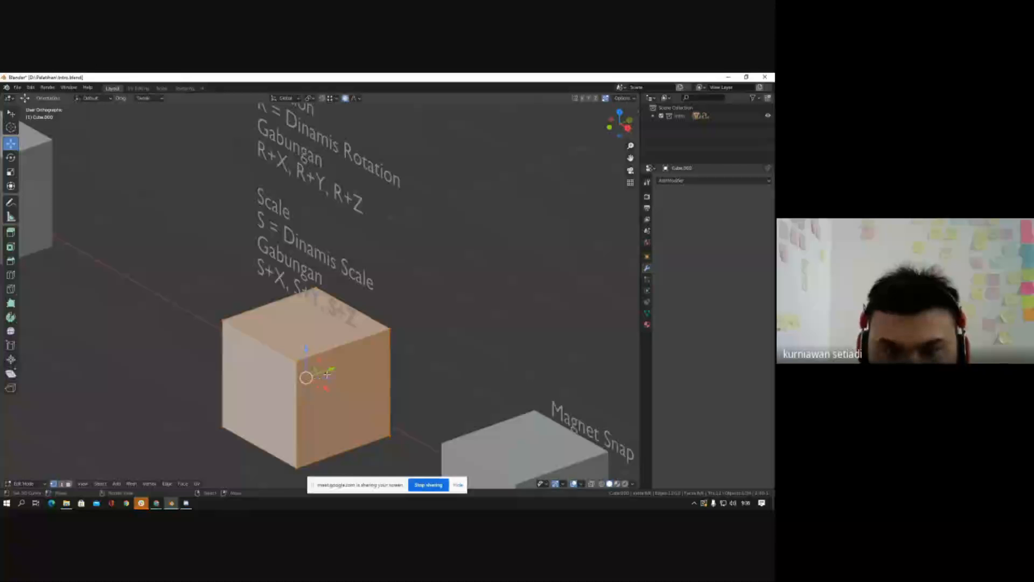
pyautogui.moveTo(316, 378); pyautogui.dragTo(396, 378, button='middle')
pyautogui.scroll(-3, 348, 337)
pyautogui.moveTo(353, 343); pyautogui.dragTo(325, 340, button='middle')
pyautogui.scroll(2, 327, 333)
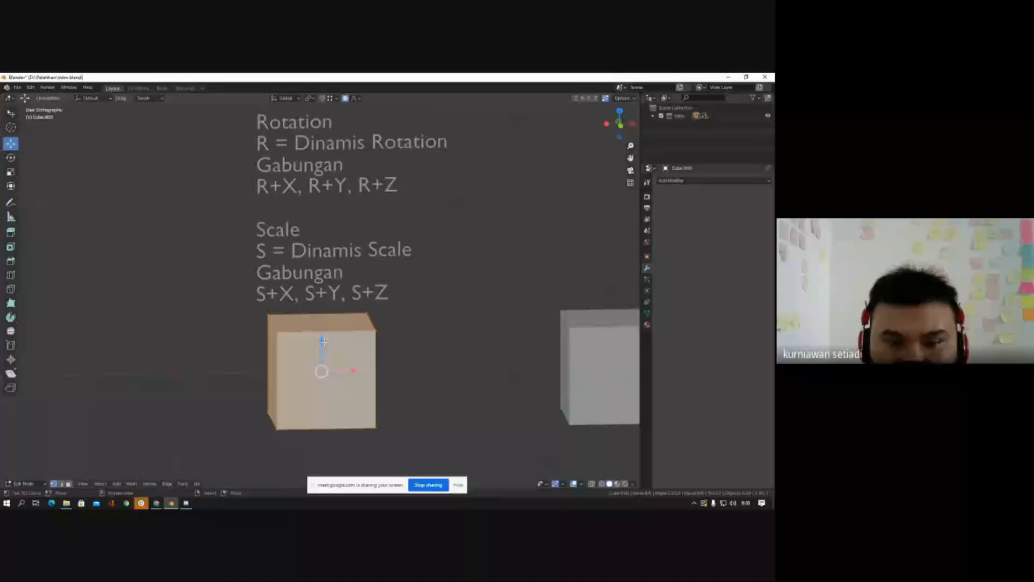
# Step: Reselect the whole Transform cube mesh and try moving it along the X axis, undoing the move
pyautogui.click(323, 311)
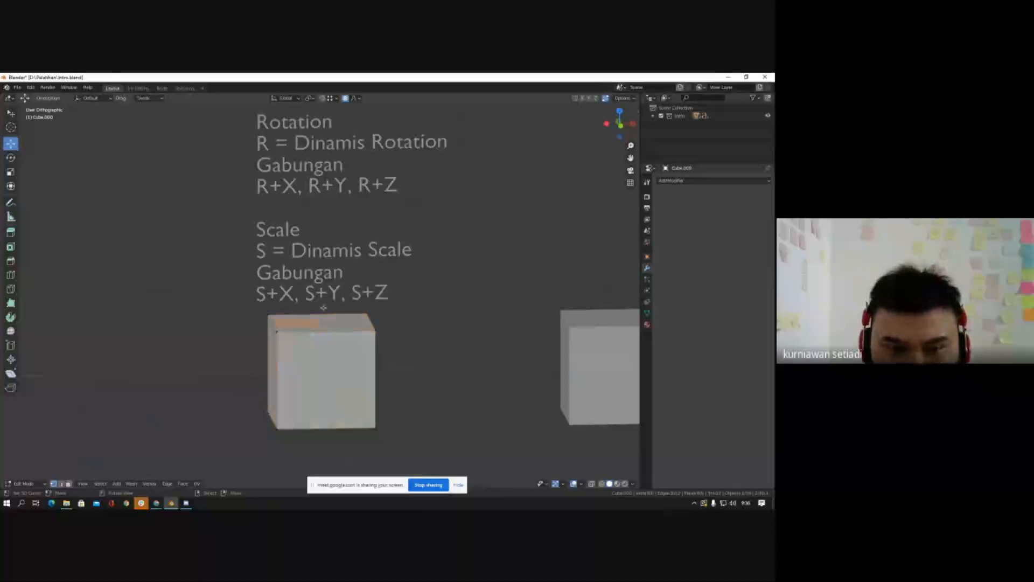
pyautogui.press('a')
pyautogui.moveTo(326, 356)
pyautogui.mouseDown(button='middle')
pyautogui.moveTo(347, 367)
pyautogui.moveTo(317, 371)
pyautogui.mouseUp(button='middle')
pyautogui.press('g')
pyautogui.click(325, 369)
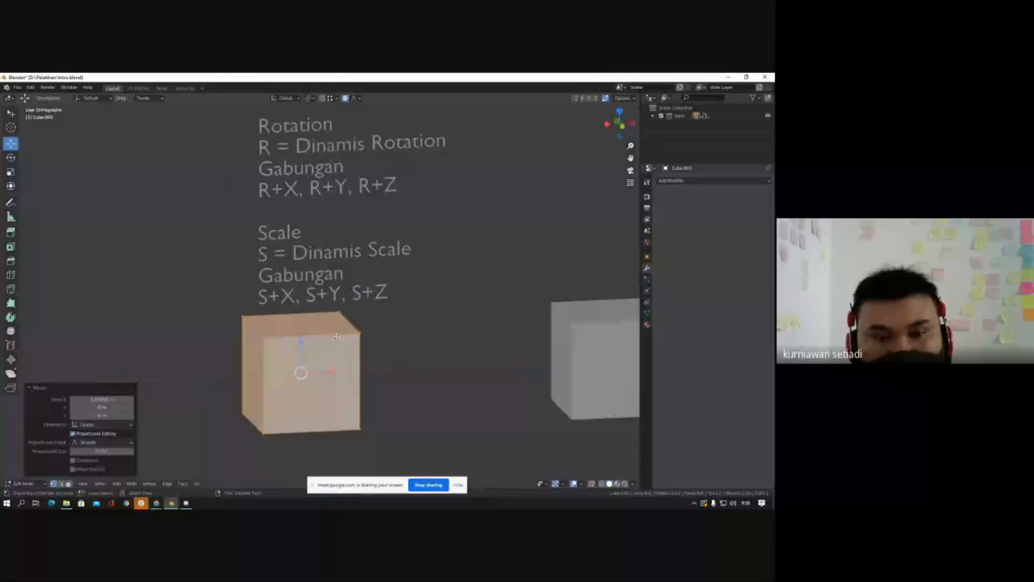
pyautogui.hotkey('ctrl', 'z')
# Step: Turn off Proportional Editing and try moving the Transform cube up along the Z axis, undoing the move
pyautogui.click(346, 99)
pyautogui.moveTo(324, 343)
pyautogui.mouseDown()
pyautogui.moveTo(326, 305)
pyautogui.moveTo(328, 346)
pyautogui.moveTo(326, 323)
pyautogui.mouseUp()
pyautogui.moveTo(325, 323); pyautogui.dragTo(301, 323, button='middle')
pyautogui.moveTo(340, 378); pyautogui.dragTo(343, 378, button='middle')
pyautogui.hotkey('ctrl', 'z')
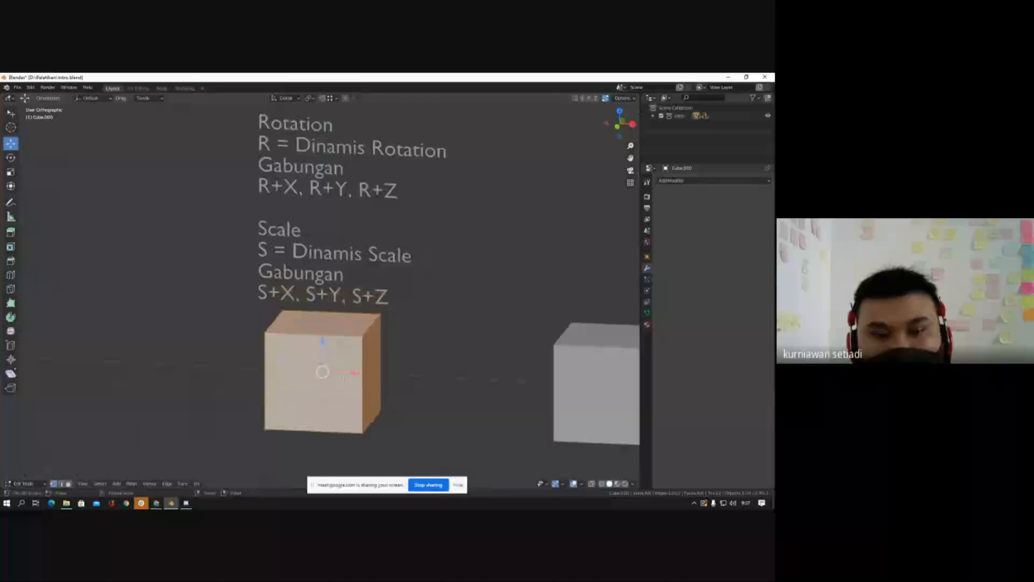
# Step: Try moving the Transform cube along the X, Z and Y axes one at a time, undoing each move
pyautogui.moveTo(352, 372); pyautogui.dragTo(419, 373)
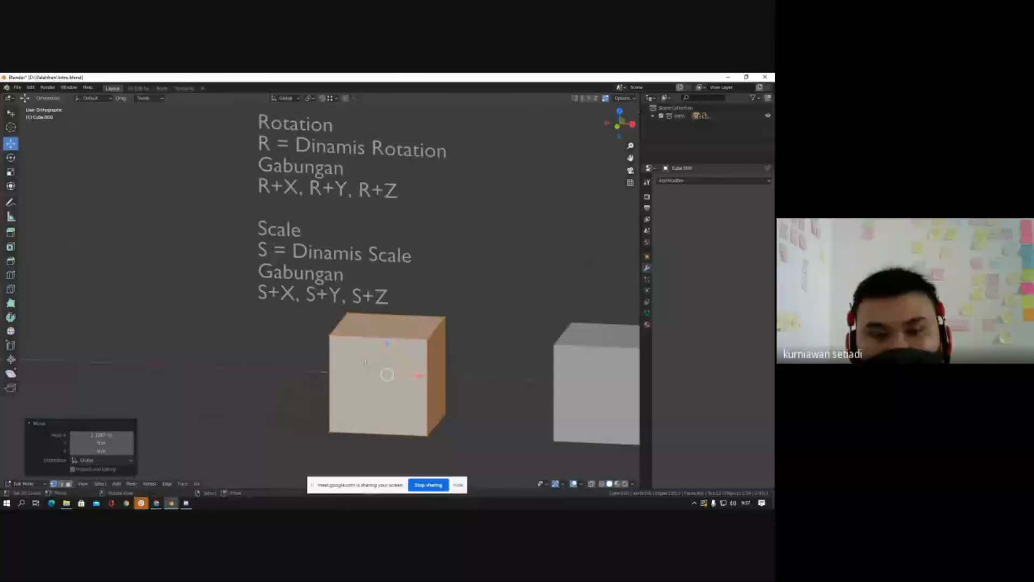
pyautogui.moveTo(419, 373); pyautogui.dragTo(350, 358, button='middle')
pyautogui.hotkey('ctrl', 'z')
pyautogui.moveTo(323, 349); pyautogui.dragTo(323, 303)
pyautogui.hotkey('ctrl', 'z')
pyautogui.moveTo(307, 376); pyautogui.dragTo(235, 374, button='middle')
pyautogui.moveTo(351, 370); pyautogui.dragTo(399, 353)
pyautogui.hotkey('ctrl', 'z')
# Step: Bring the Transform notes into view and try grabbing the cube freely twice, cancelling each move
pyautogui.scroll(-4, 376, 279)
pyautogui.moveTo(362, 304); pyautogui.dragTo(412, 286, button='middle')
pyautogui.scroll(-1, 360, 265)
pyautogui.keyDown('shift'); pyautogui.moveTo(361, 265); pyautogui.dragTo(353, 315, button='middle'); pyautogui.keyUp('shift')
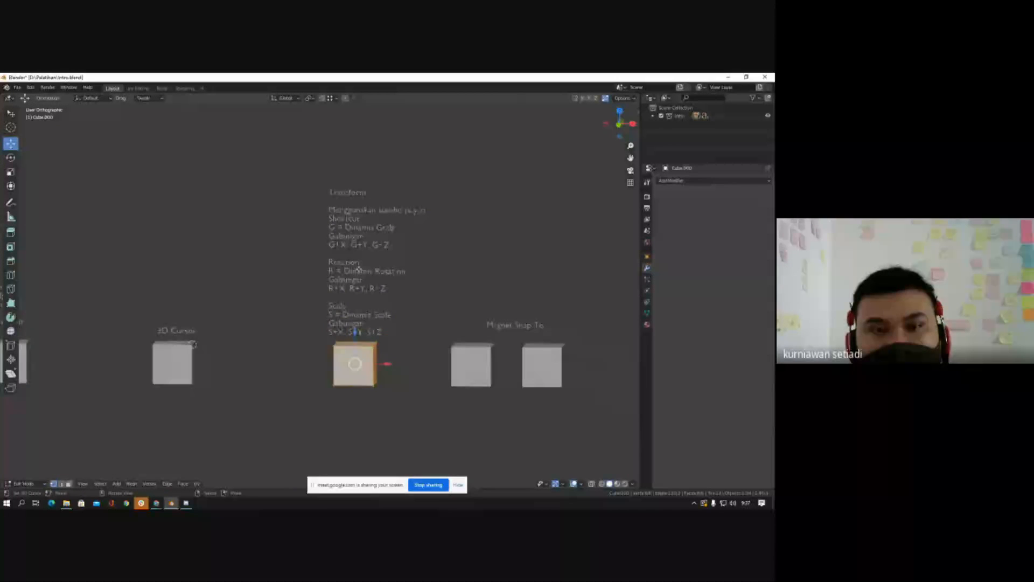
pyautogui.scroll(2, 353, 315)
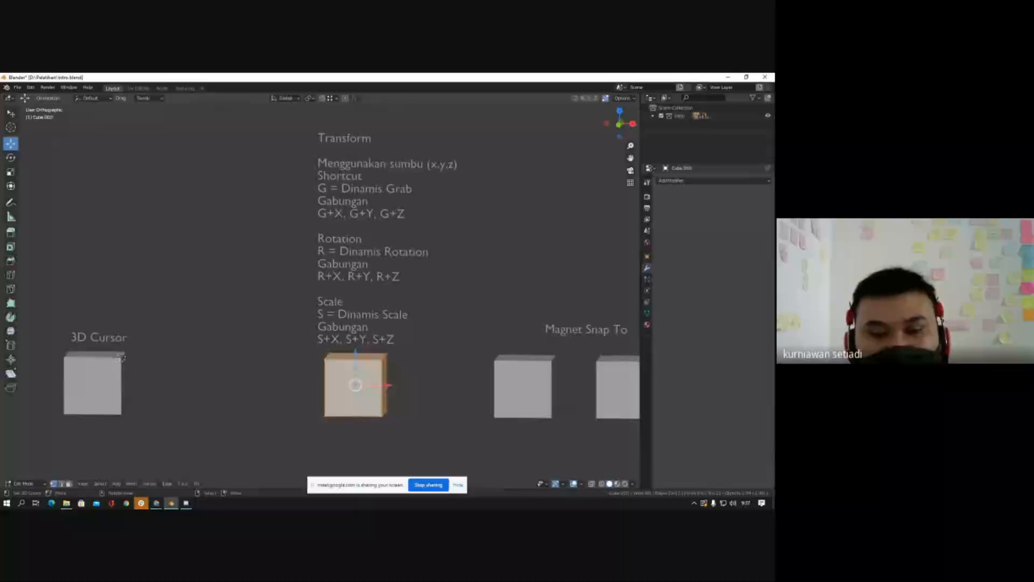
pyautogui.scroll(1, 356, 380)
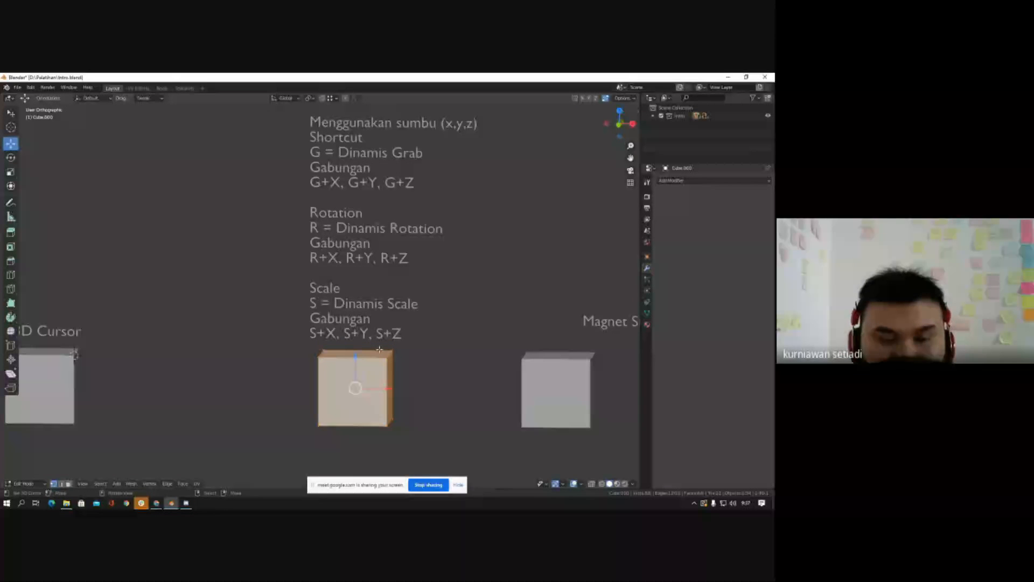
pyautogui.press('g')
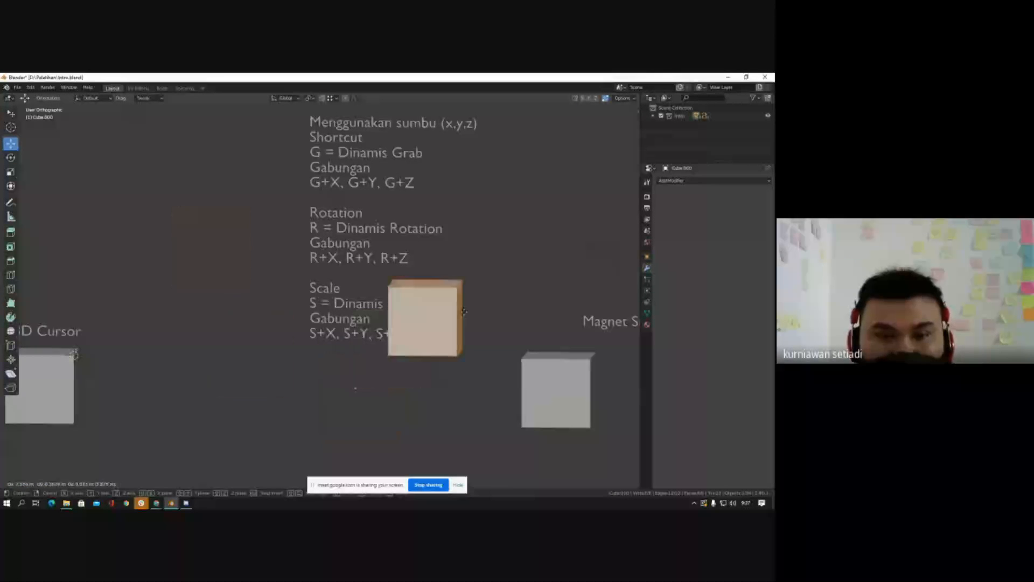
pyautogui.press('Escape')
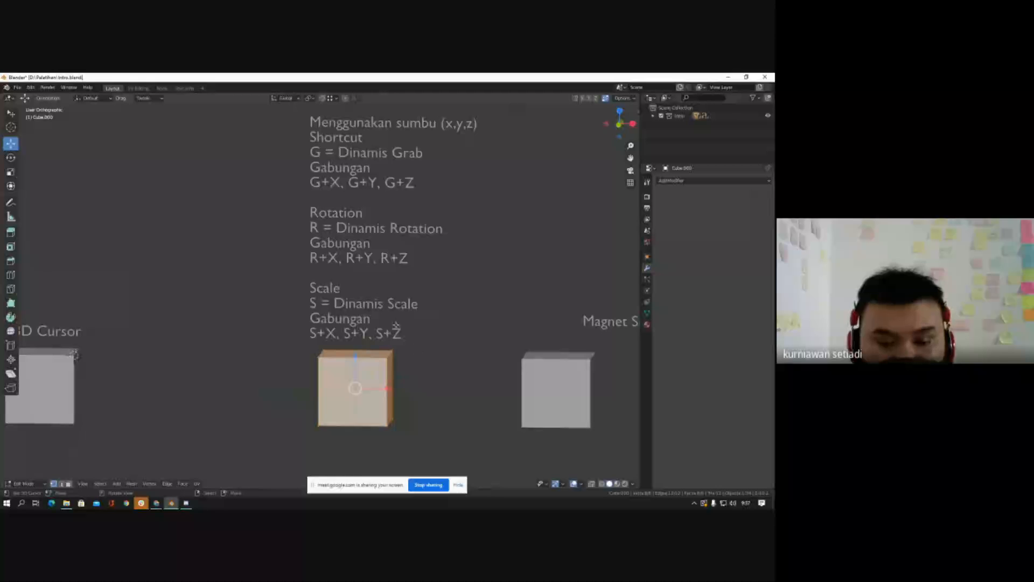
pyautogui.press('g')
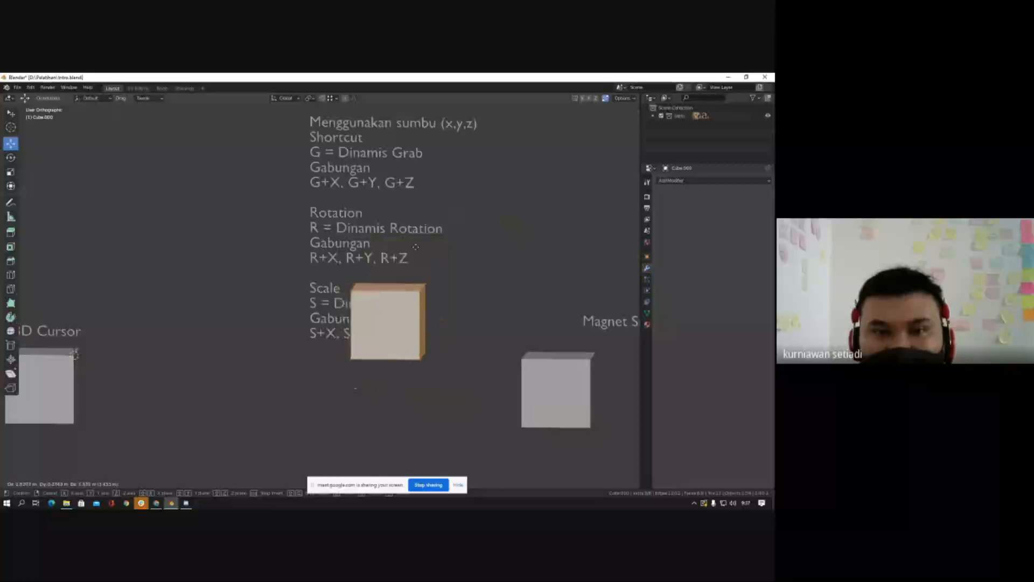
pyautogui.rightClick(384, 256)
# Step: Try grabbing the Transform cube along the X axis, returning it to its starting place
pyautogui.keyDown('shift'); pyautogui.moveTo(352, 364); pyautogui.dragTo(368, 302, button='middle'); pyautogui.keyUp('shift')
pyautogui.scroll(-2, 318, 372)
pyautogui.scroll(2, 345, 259)
pyautogui.scroll(-1, 296, 339)
pyautogui.scroll(1, 328, 250)
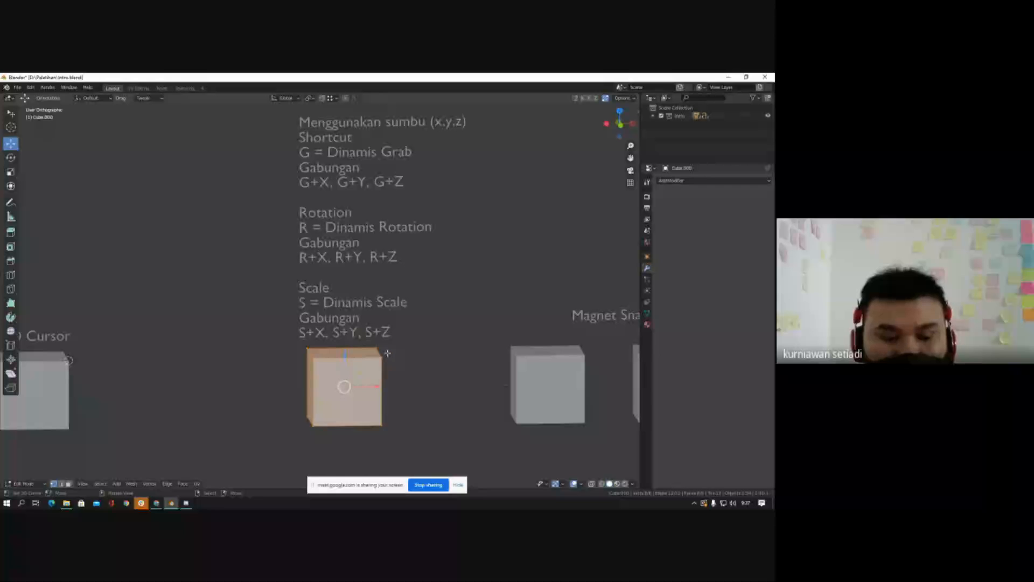
pyautogui.press('g')
pyautogui.press('x')
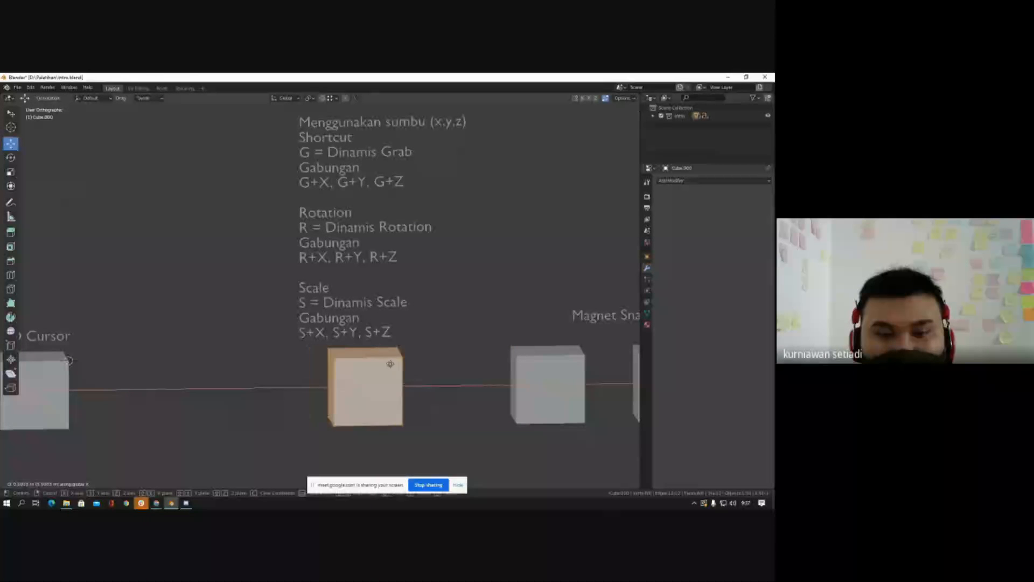
pyautogui.click(384, 351)
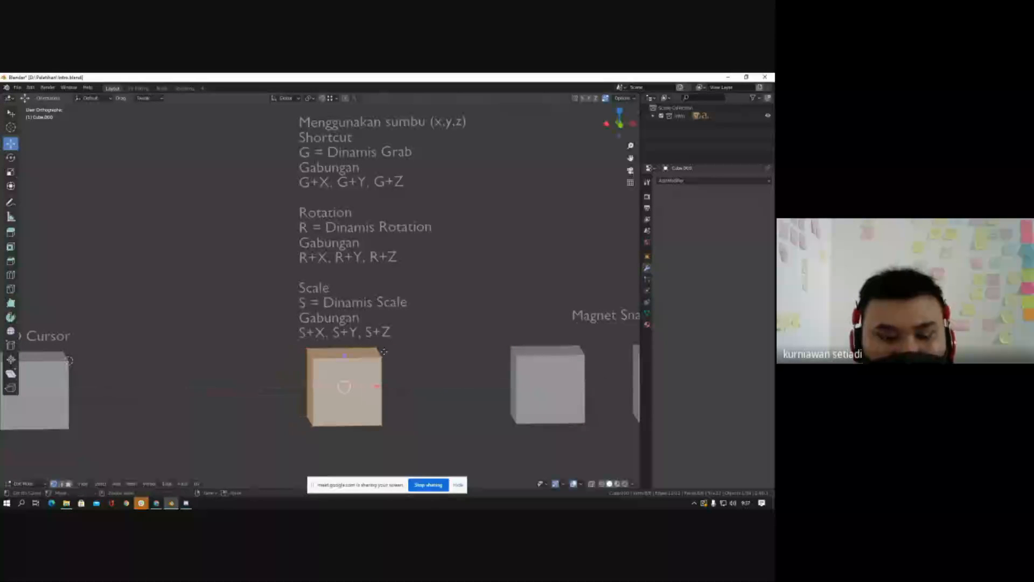
# Step: Try grabbing the Transform cube along the Z axis and along the Y axis, cancelling each move
pyautogui.press('g')
pyautogui.press('z')
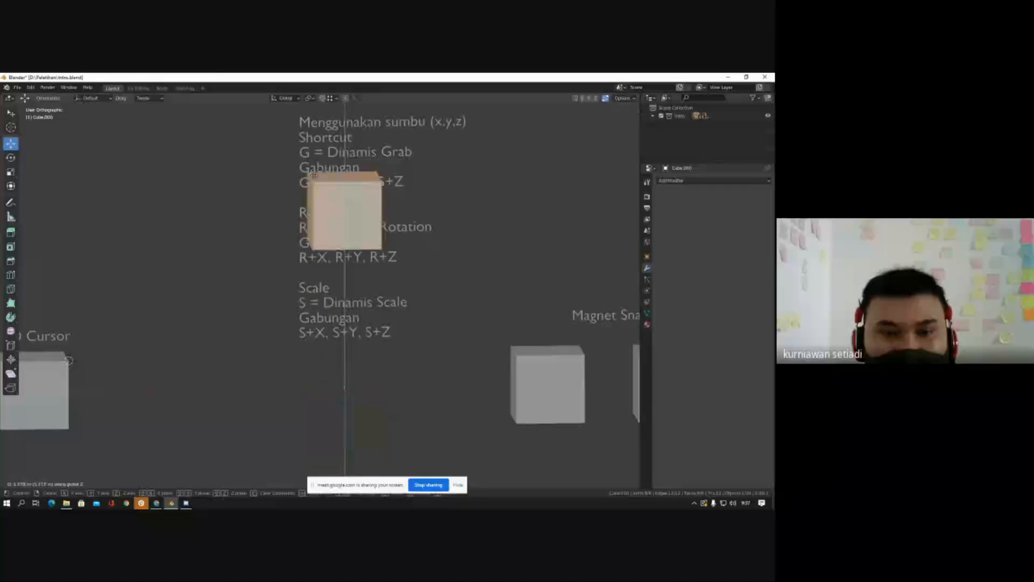
pyautogui.rightClick(288, 245)
pyautogui.scroll(-3, 344, 307)
pyautogui.moveTo(353, 317); pyautogui.dragTo(314, 331, button='middle')
pyautogui.press('g')
pyautogui.press('y')
pyautogui.rightClick(389, 304)
# Step: Deselect the Transform cube's mesh, return to Object Mode and bring the Magnet Snap To cubes into view
pyautogui.scroll(-1, 395, 302)
pyautogui.moveTo(395, 301)
pyautogui.mouseDown(button='middle')
pyautogui.moveTo(426, 318)
pyautogui.moveTo(399, 296)
pyautogui.mouseUp(button='middle')
pyautogui.press('KP_1')
pyautogui.hotkey('alt', 'a')
pyautogui.scroll(2, 484, 319)
pyautogui.press('Tab')
pyautogui.scroll(3, 426, 317)
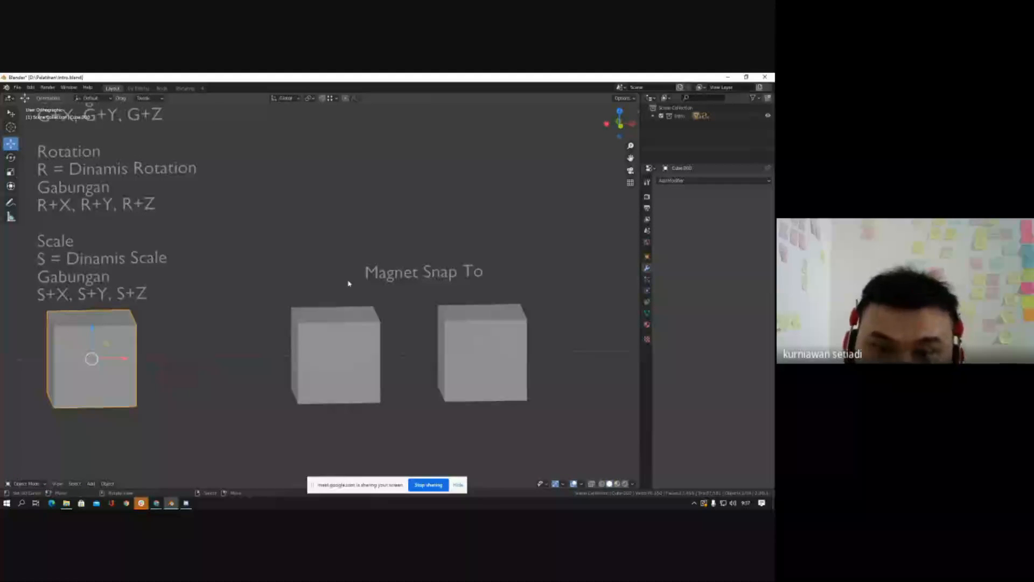
pyautogui.scroll(-3, 393, 295)
pyautogui.moveTo(398, 307); pyautogui.dragTo(388, 306, button='middle')
pyautogui.scroll(3, 392, 311)
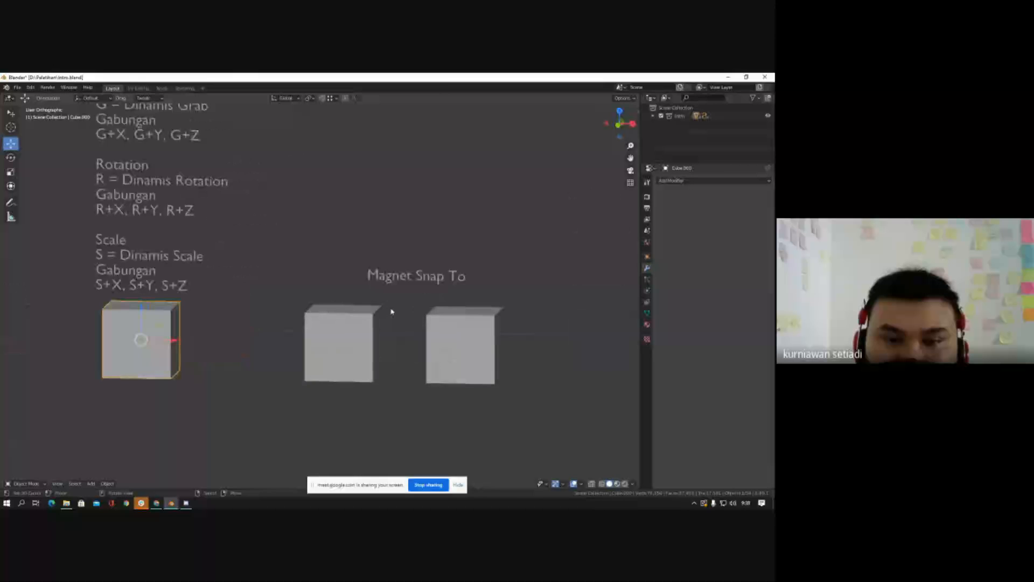
# Step: Select the first Magnet Snap To cube, entering its Edit Mode briefly and returning to Object Mode
pyautogui.click(334, 351)
pyautogui.press('Tab')
pyautogui.moveTo(335, 350); pyautogui.dragTo(352, 289, button='middle')
pyautogui.press('Tab')
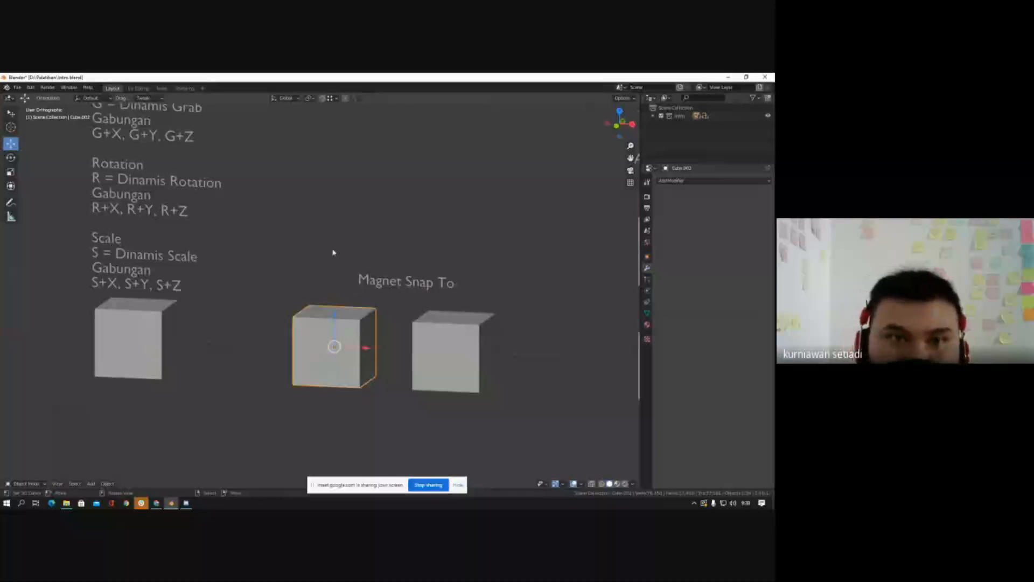
pyautogui.scroll(-3, 356, 282)
pyautogui.scroll(2, 398, 303)
pyautogui.moveTo(401, 305); pyautogui.dragTo(381, 309, button='middle')
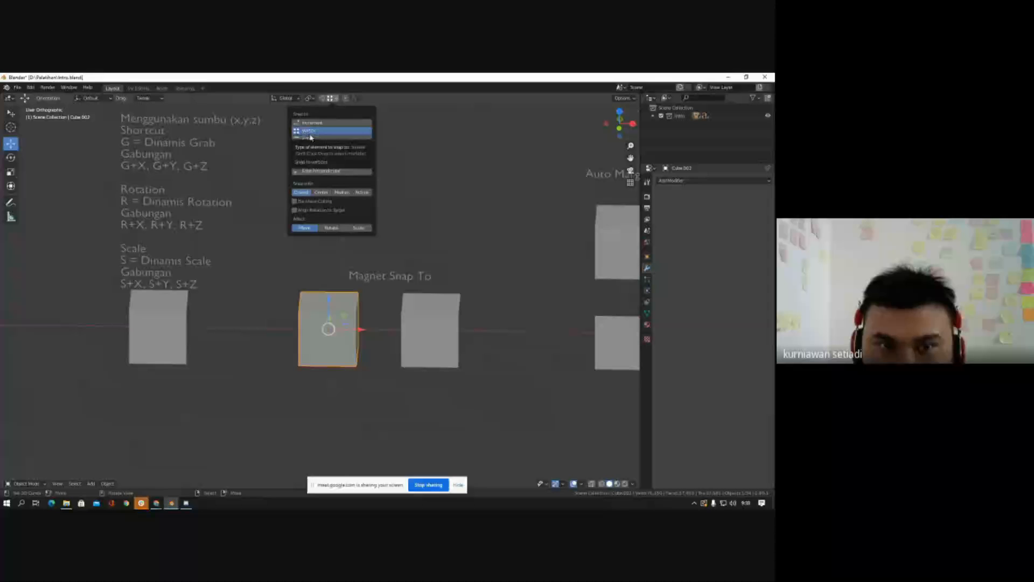
# Step: Grab the selected cube upward and place it by hand on top of the second Magnet Snap To cube
pyautogui.scroll(-2, 356, 270)
pyautogui.scroll(2, 357, 311)
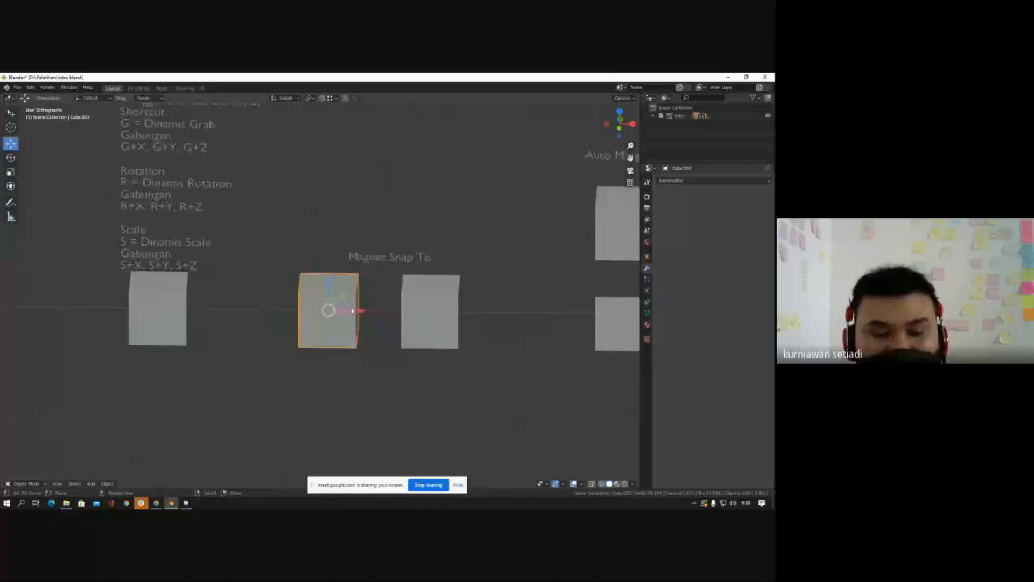
pyautogui.press('g')
pyautogui.click(408, 237)
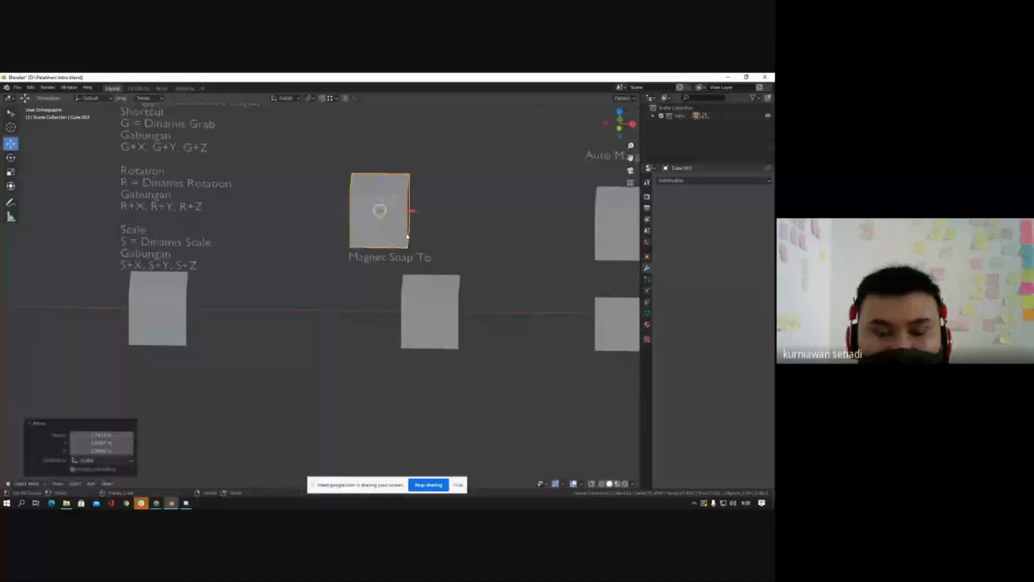
pyautogui.press('g')
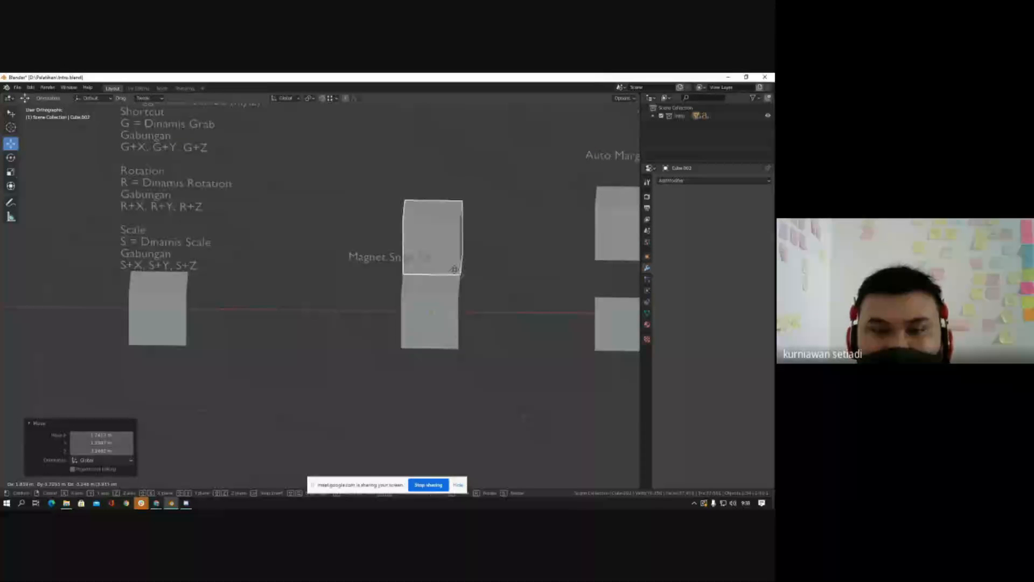
pyautogui.click(455, 268)
pyautogui.moveTo(455, 269); pyautogui.dragTo(396, 294, button='middle')
pyautogui.scroll(4, 395, 295)
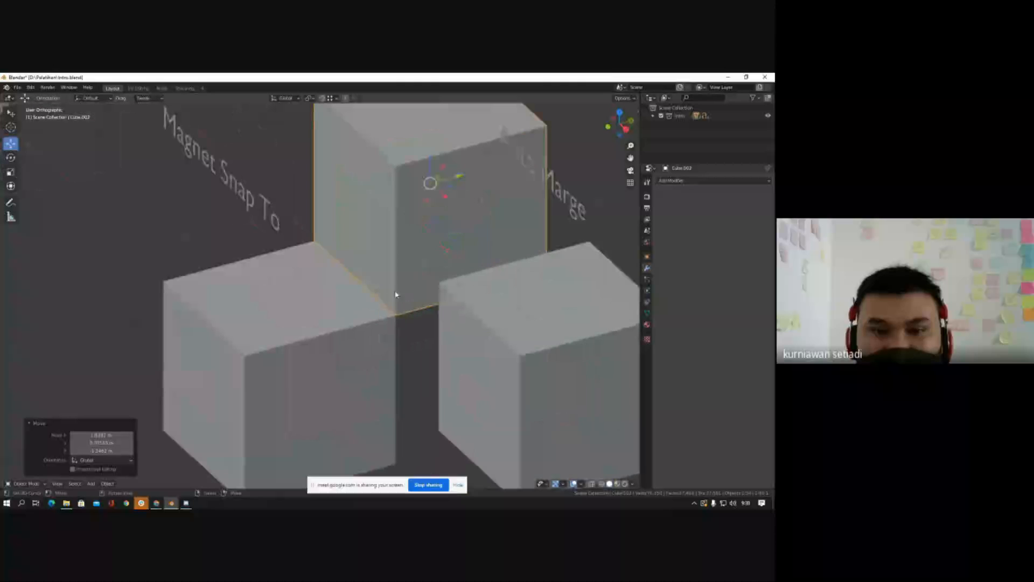
pyautogui.scroll(-4, 409, 237)
pyautogui.scroll(1, 410, 239)
pyautogui.scroll(2, 410, 239)
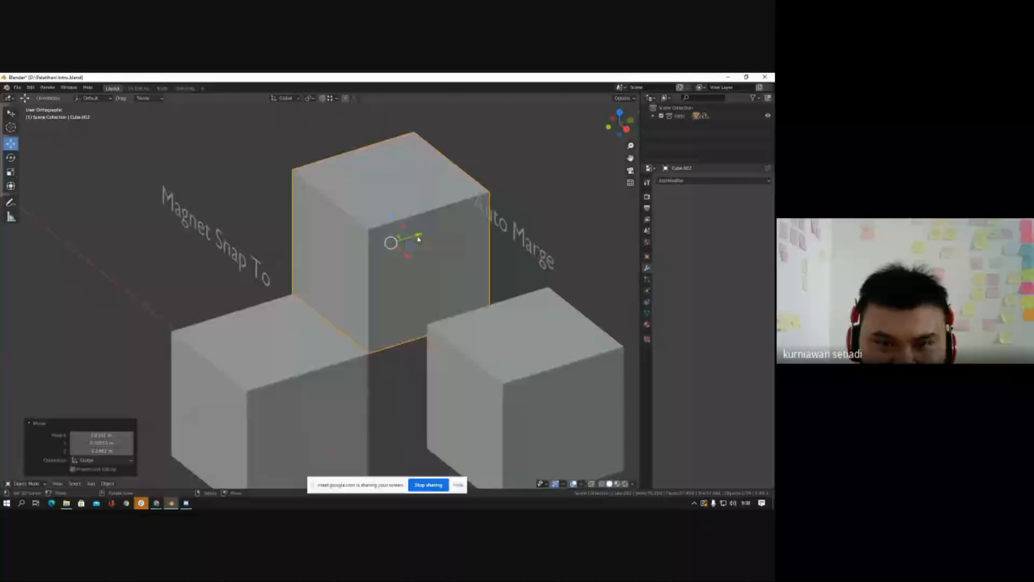
# Step: Nudge the upper cube slightly along Y and try to line up its bottom corner with the lower cube by eye
pyautogui.moveTo(418, 239); pyautogui.dragTo(392, 238)
pyautogui.scroll(6, 376, 286)
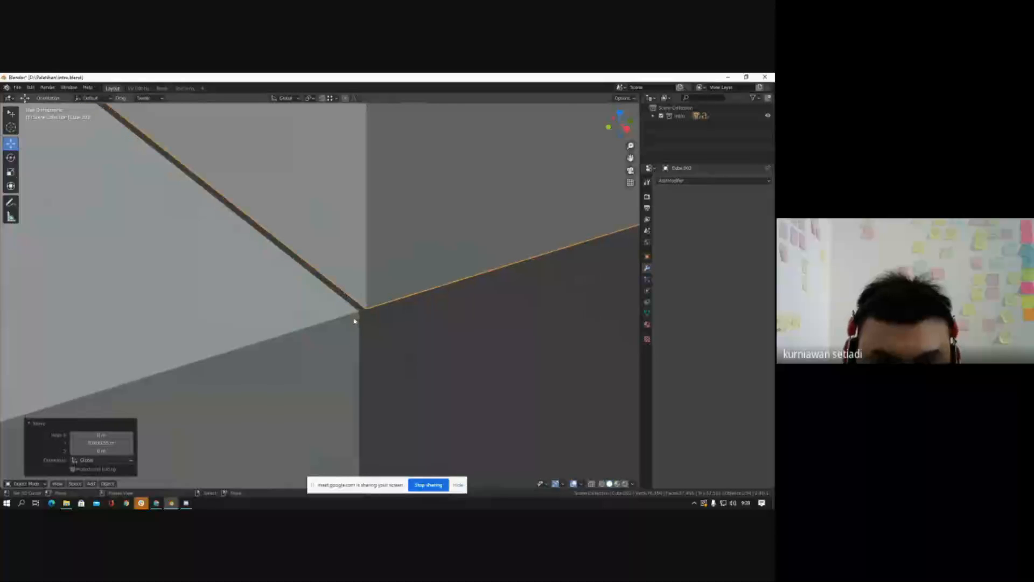
pyautogui.press('g')
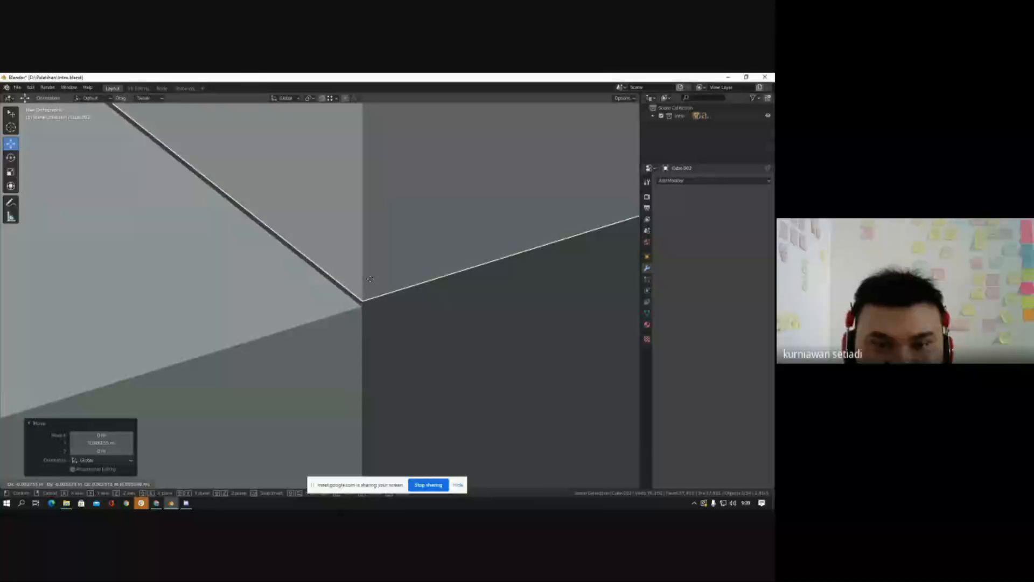
pyautogui.click(388, 298)
pyautogui.scroll(-10, 396, 279)
pyautogui.scroll(-5, 397, 279)
pyautogui.scroll(7, 410, 242)
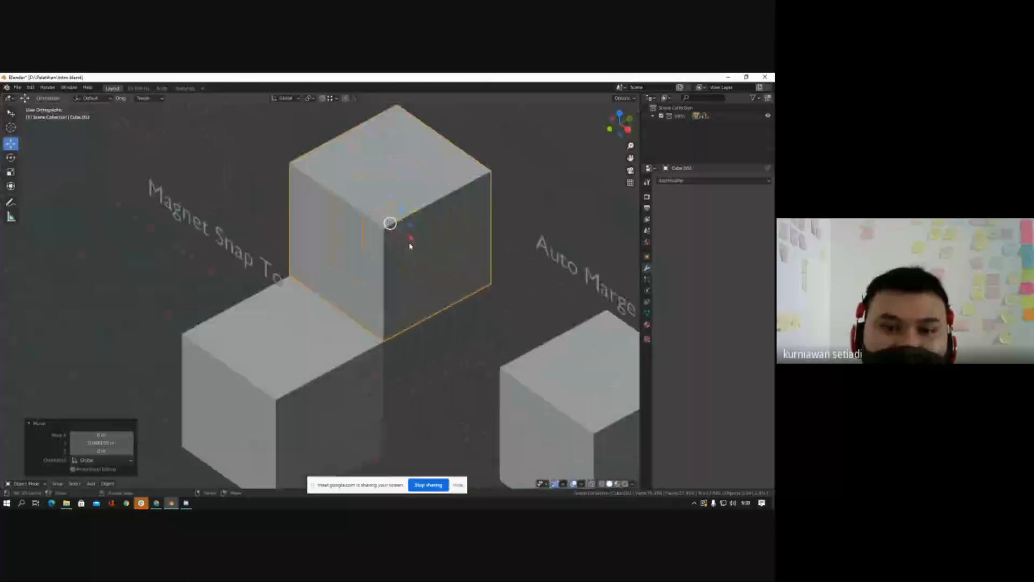
# Step: Snap the upper cube's bottom corner onto the lower cube's matching top corner and inspect the joint
pyautogui.press('g')
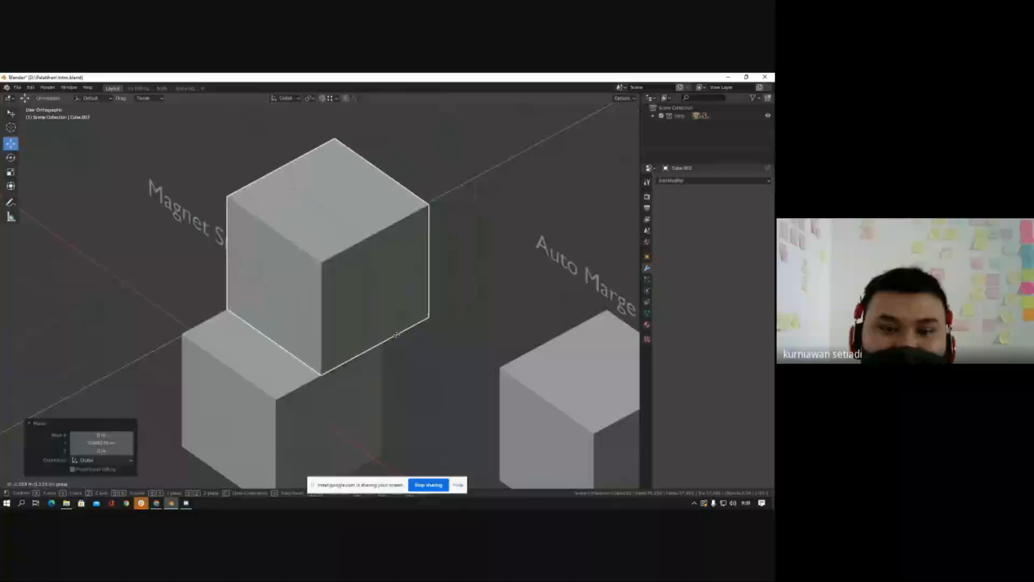
pyautogui.click(386, 346)
pyautogui.scroll(8, 386, 348)
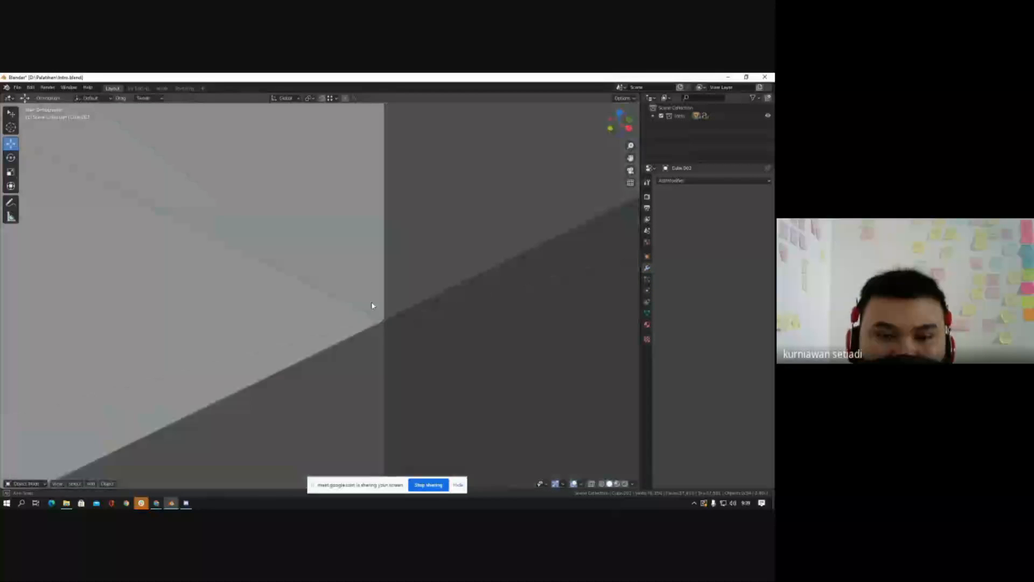
pyautogui.moveTo(371, 306); pyautogui.dragTo(450, 254, button='middle')
pyautogui.scroll(-7, 451, 255)
pyautogui.moveTo(314, 288); pyautogui.dragTo(260, 300, button='middle')
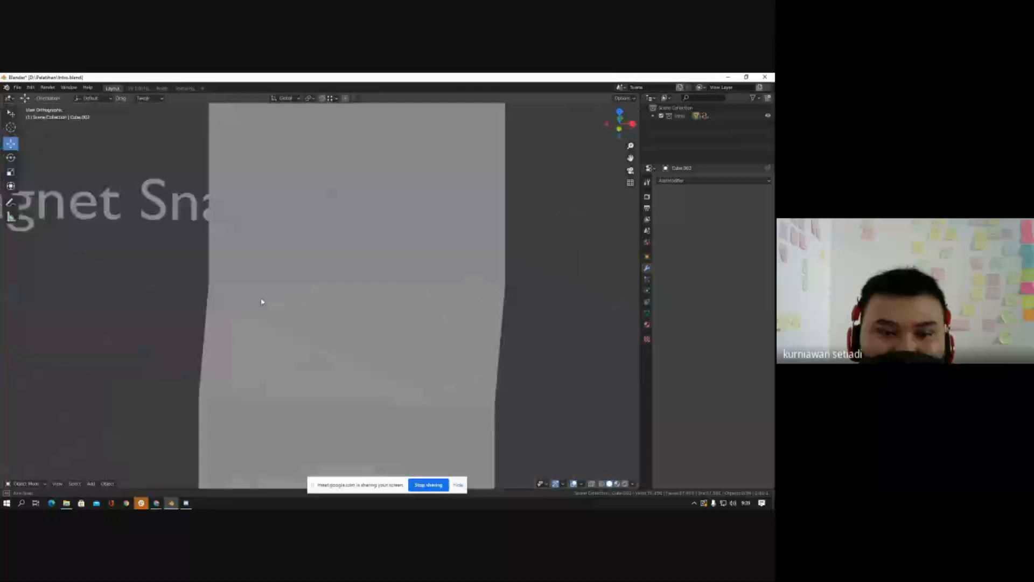
pyautogui.scroll(-6, 261, 300)
pyautogui.moveTo(291, 261); pyautogui.dragTo(287, 247, button='middle')
# Step: Try shifting the stacked upper cube with the move gizmo, undoing the move
pyautogui.click(281, 211)
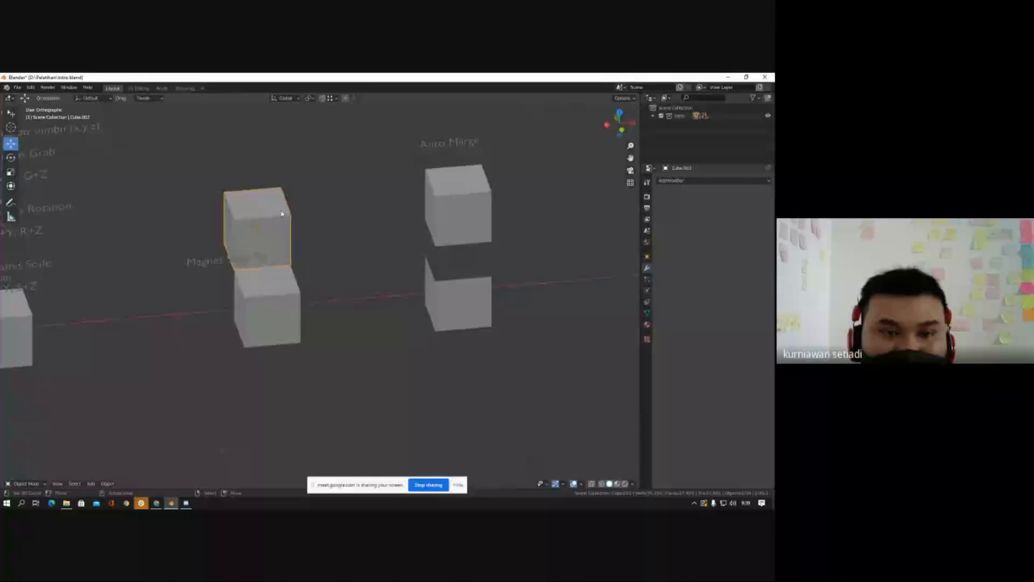
pyautogui.moveTo(281, 211); pyautogui.dragTo(254, 202, button='middle')
pyautogui.scroll(-4, 257, 229)
pyautogui.scroll(3, 264, 232)
pyautogui.moveTo(260, 232); pyautogui.dragTo(232, 226)
pyautogui.hotkey('ctrl', 'z')
# Step: Select the Auto Marge cubes and enter Edit Mode on them
pyautogui.scroll(-4, 227, 248)
pyautogui.moveTo(334, 218); pyautogui.dragTo(353, 254, button='middle')
pyautogui.scroll(6, 289, 241)
pyautogui.scroll(-5, 319, 227)
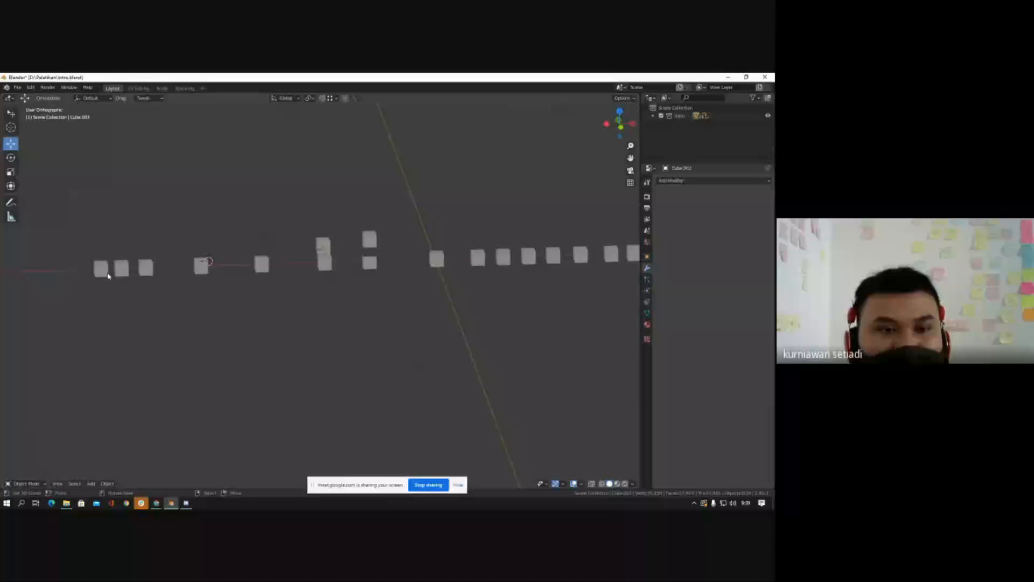
pyautogui.scroll(8, 372, 249)
pyautogui.moveTo(399, 247); pyautogui.dragTo(407, 259, button='middle')
pyautogui.click(369, 199)
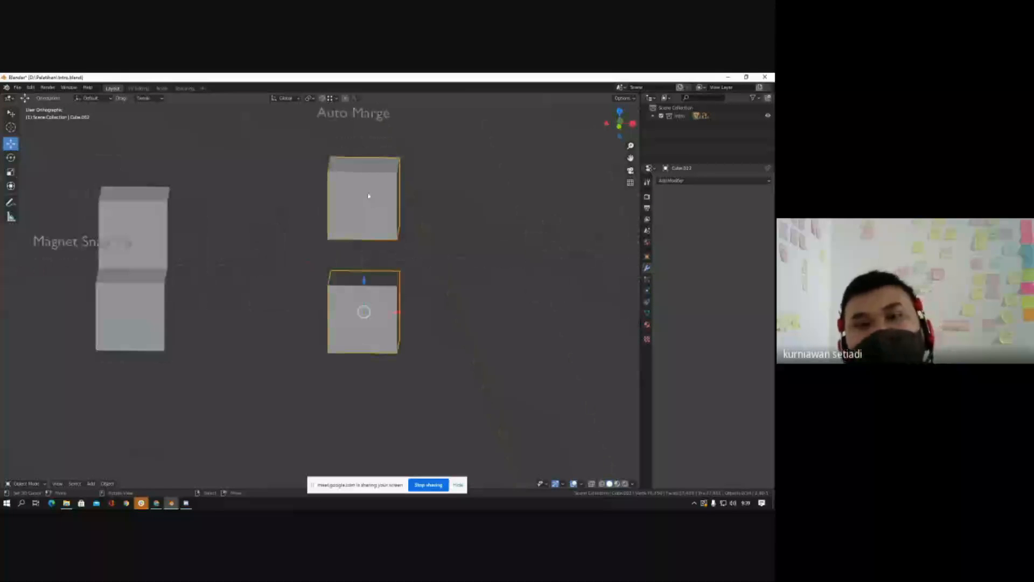
pyautogui.press('Tab')
# Step: Show the Move tool's settings and expand its options to examine the Auto Merge setting
pyautogui.scroll(4, 390, 191)
pyautogui.moveTo(394, 202)
pyautogui.mouseDown(button='middle')
pyautogui.moveTo(360, 218)
pyautogui.moveTo(407, 216)
pyautogui.mouseUp(button='middle')
pyautogui.scroll(-5, 408, 219)
pyautogui.scroll(3, 364, 203)
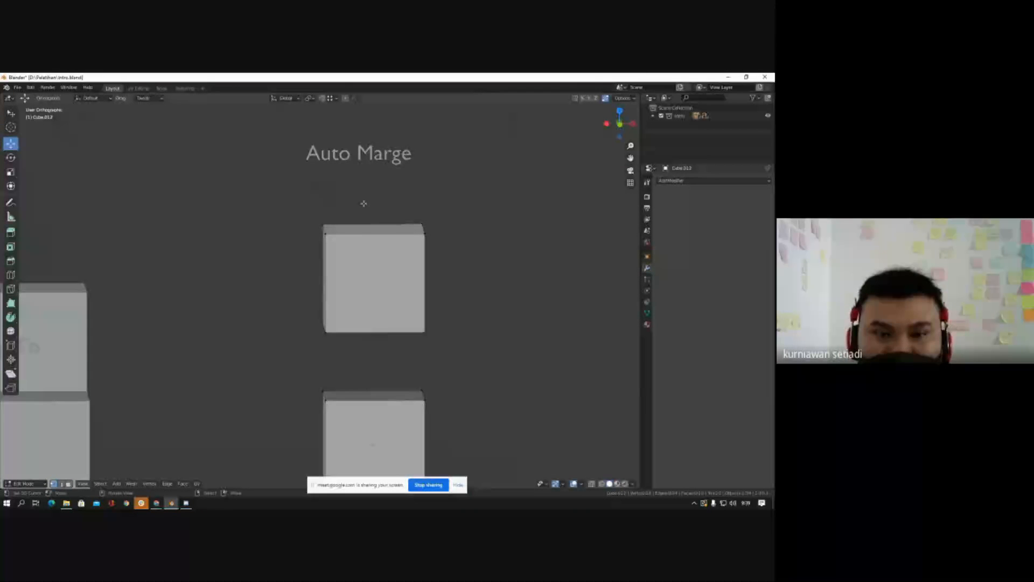
pyautogui.scroll(-4, 394, 194)
pyautogui.scroll(3, 382, 204)
pyautogui.moveTo(386, 192); pyautogui.dragTo(393, 208, button='middle')
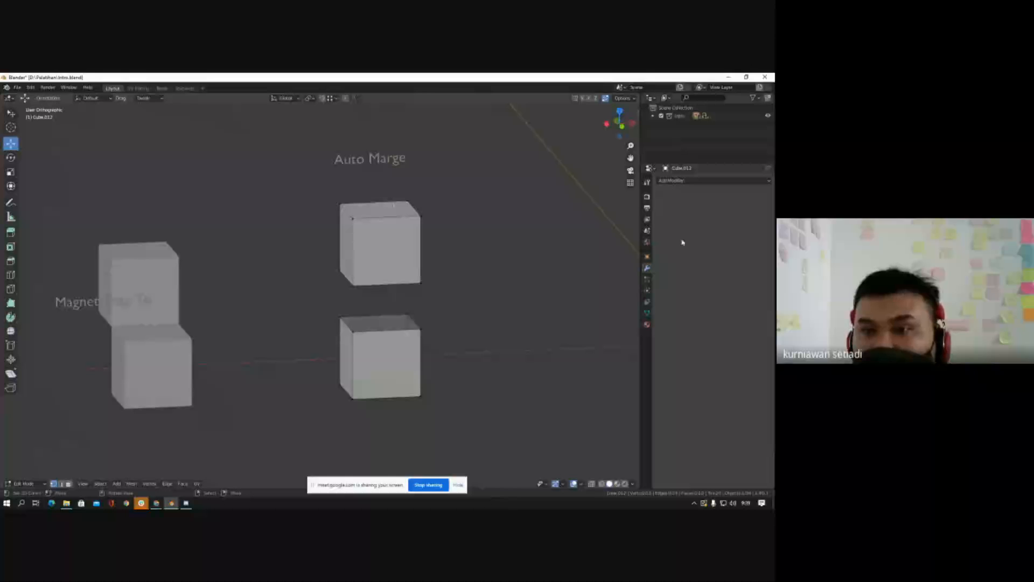
pyautogui.click(646, 183)
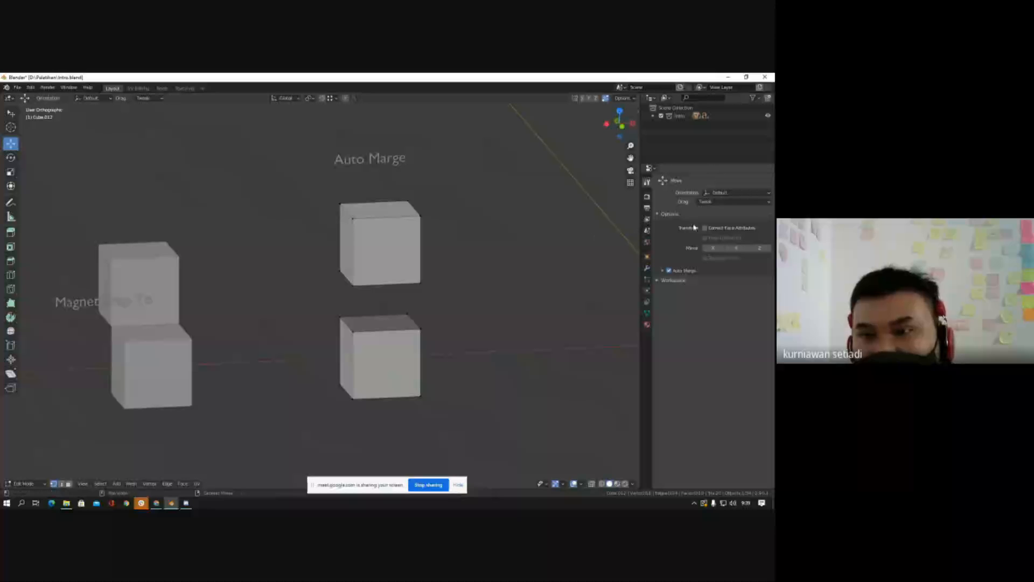
pyautogui.click(662, 214)
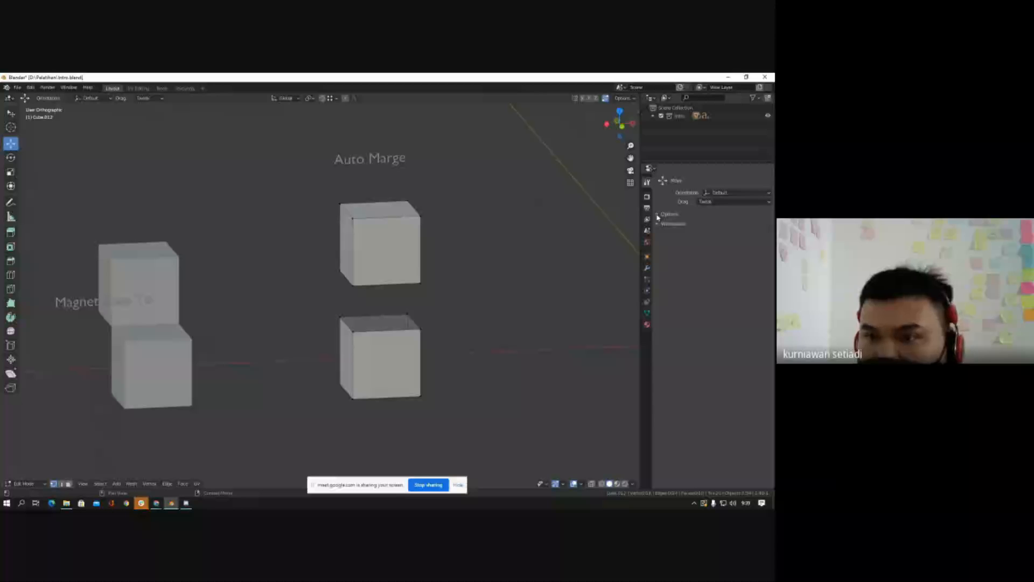
pyautogui.click(661, 216)
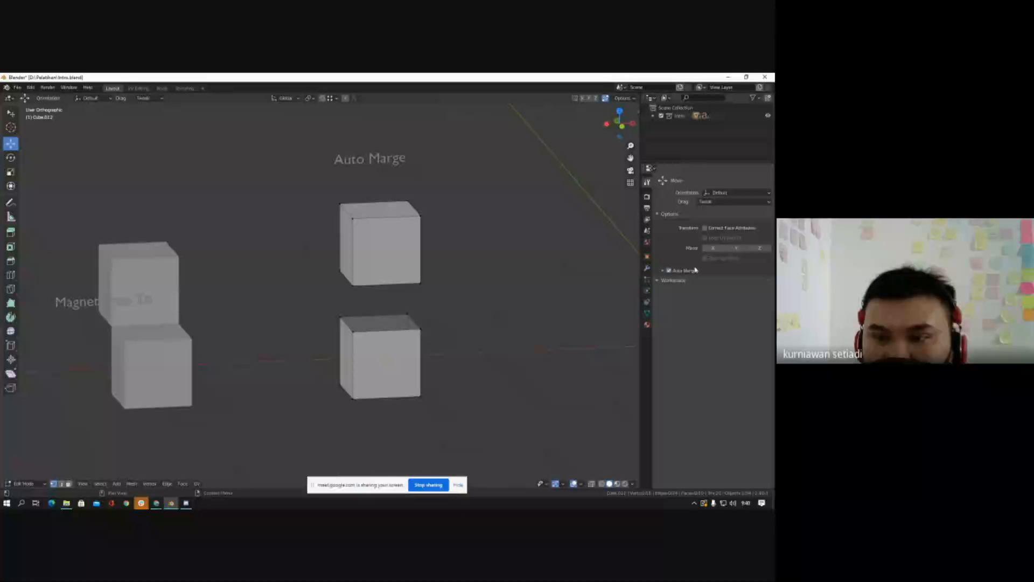
# Step: Snap a front bottom vertex of the upper Auto Marge cube onto the lower cube's matching vertex, then test-grab the merged point
pyautogui.scroll(-1, 374, 273)
pyautogui.scroll(3, 374, 273)
pyautogui.moveTo(377, 273); pyautogui.dragTo(383, 240, button='middle')
pyautogui.scroll(-3, 359, 262)
pyautogui.scroll(6, 410, 265)
pyautogui.scroll(-4, 390, 246)
pyautogui.scroll(5, 382, 240)
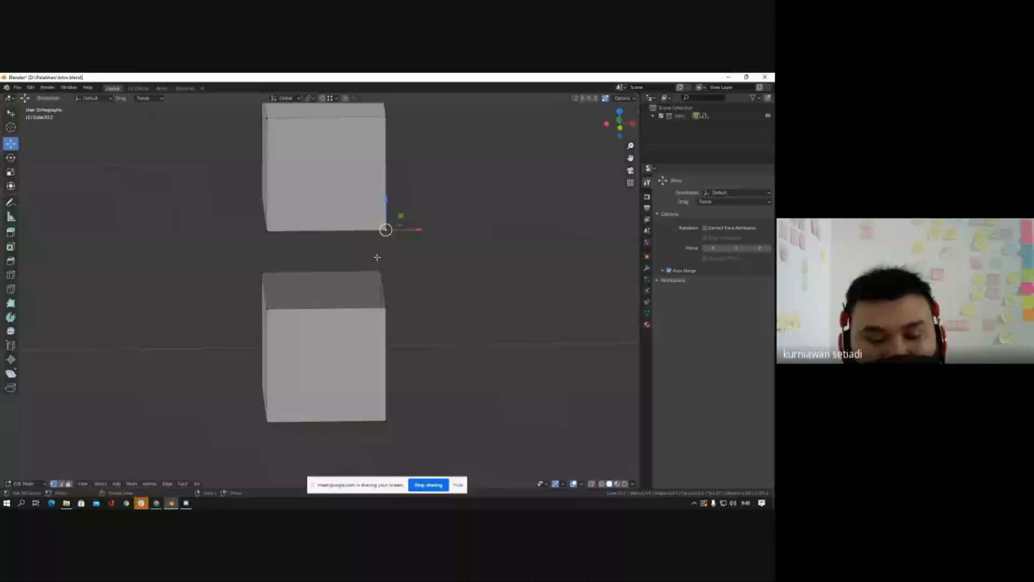
pyautogui.press('g')
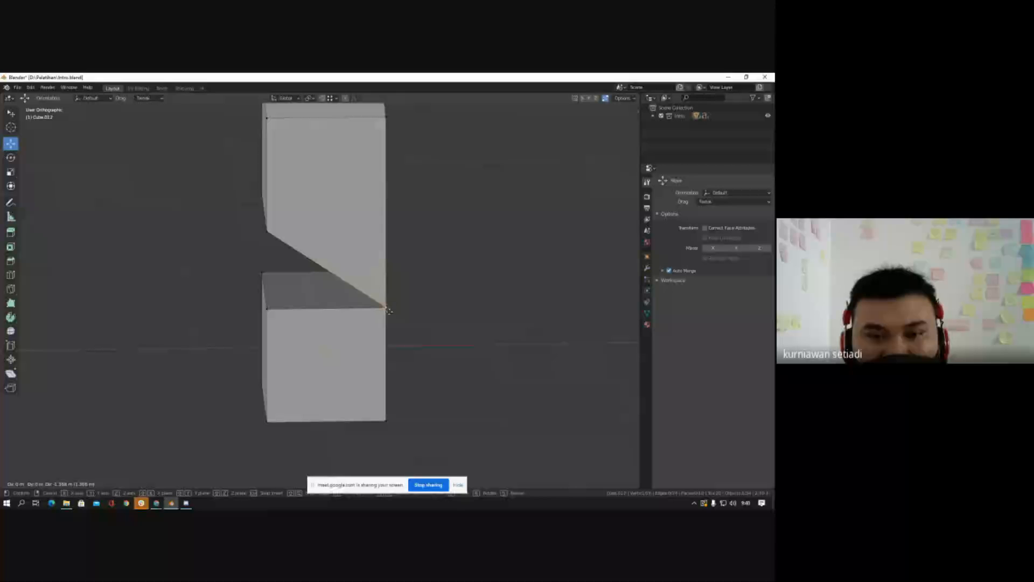
pyautogui.click(388, 310)
pyautogui.scroll(5, 383, 302)
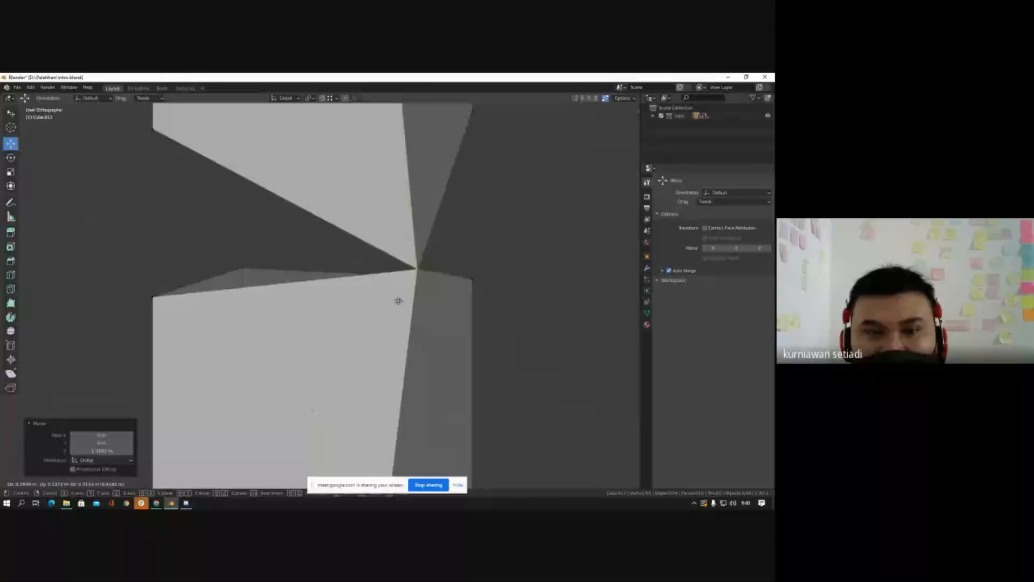
pyautogui.rightClick(398, 301)
# Step: Snap the other front bottom vertex of the upper cube onto the matching lower vertex and test-grab the merged point
pyautogui.scroll(-5, 499, 245)
pyautogui.moveTo(385, 257); pyautogui.dragTo(415, 265, button='middle')
pyautogui.click(356, 210)
pyautogui.moveTo(356, 210); pyautogui.dragTo(365, 214, button='middle')
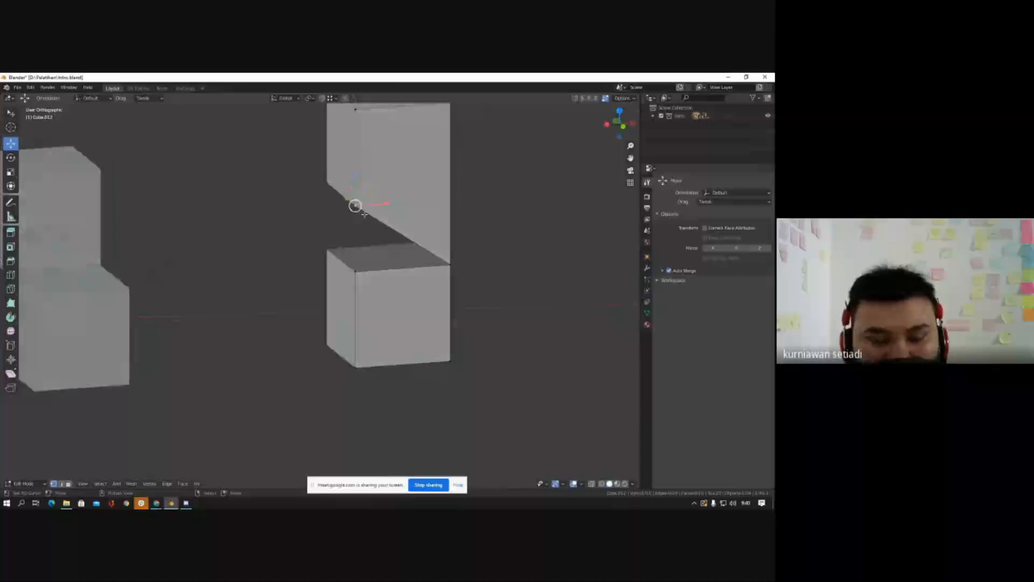
pyautogui.press('g')
pyautogui.click(361, 273)
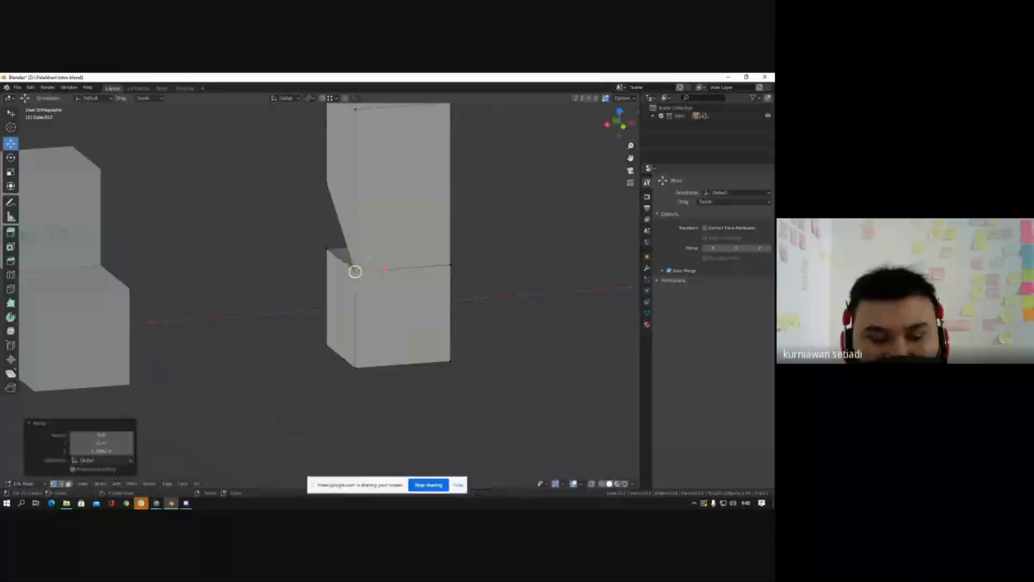
pyautogui.press('g')
pyautogui.rightClick(395, 263)
# Step: Orbit to the back of the cubes and try grabbing a rear bottom vertex of the upper cube twice, cancelling each move
pyautogui.moveTo(339, 265); pyautogui.dragTo(436, 250, button='middle')
pyautogui.scroll(2, 290, 244)
pyautogui.click(279, 228)
pyautogui.scroll(-1, 269, 215)
pyautogui.moveTo(284, 252); pyautogui.dragTo(297, 252, button='middle')
pyautogui.press('g')
pyautogui.rightClick(290, 236)
pyautogui.scroll(1, 292, 233)
pyautogui.press('g')
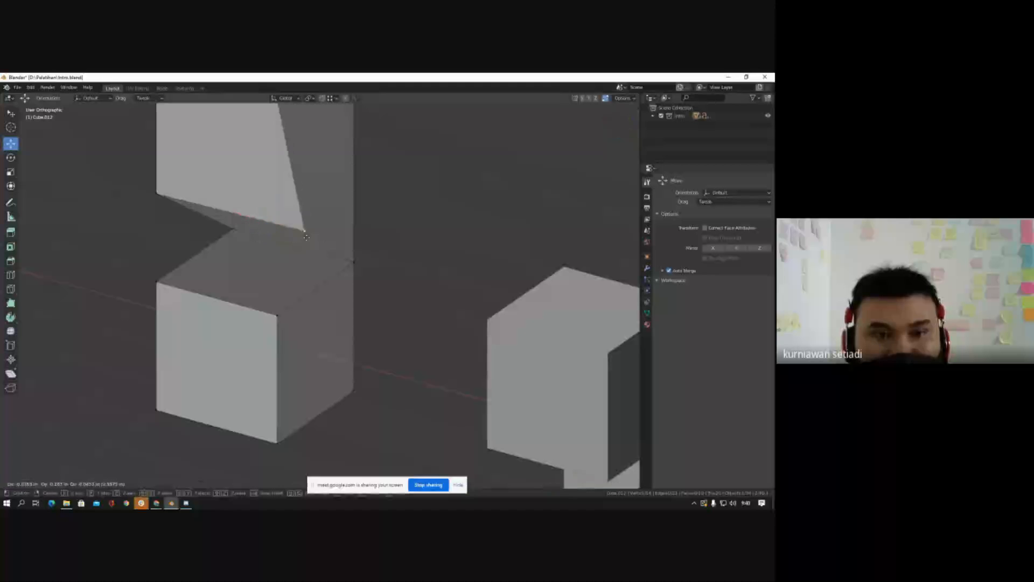
pyautogui.rightClick(273, 227)
# Step: Snap a rear bottom vertex of the upper Auto Marge cube onto the lower cube's matching vertex
pyautogui.scroll(-3, 274, 229)
pyautogui.scroll(2, 211, 220)
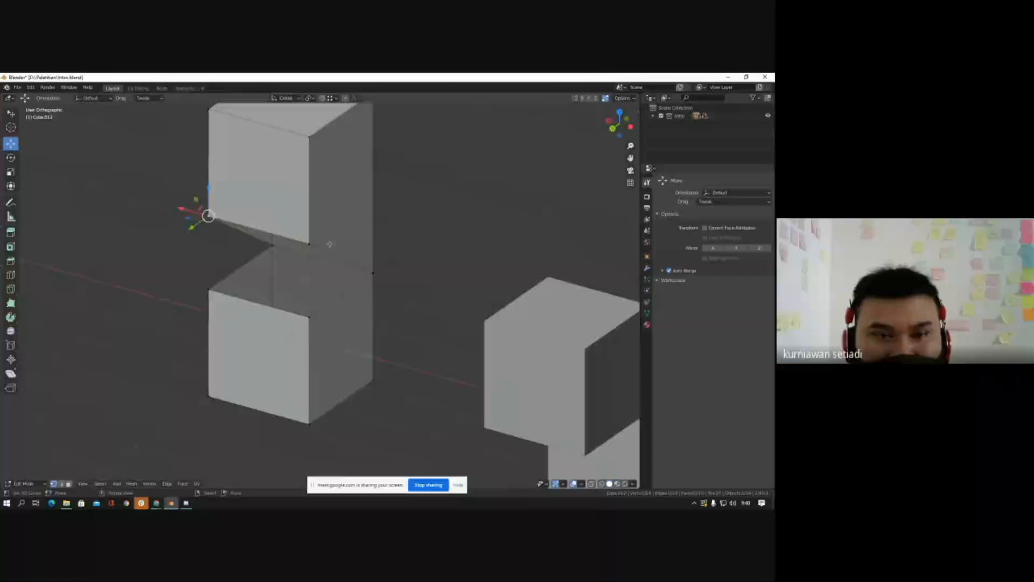
pyautogui.press('g')
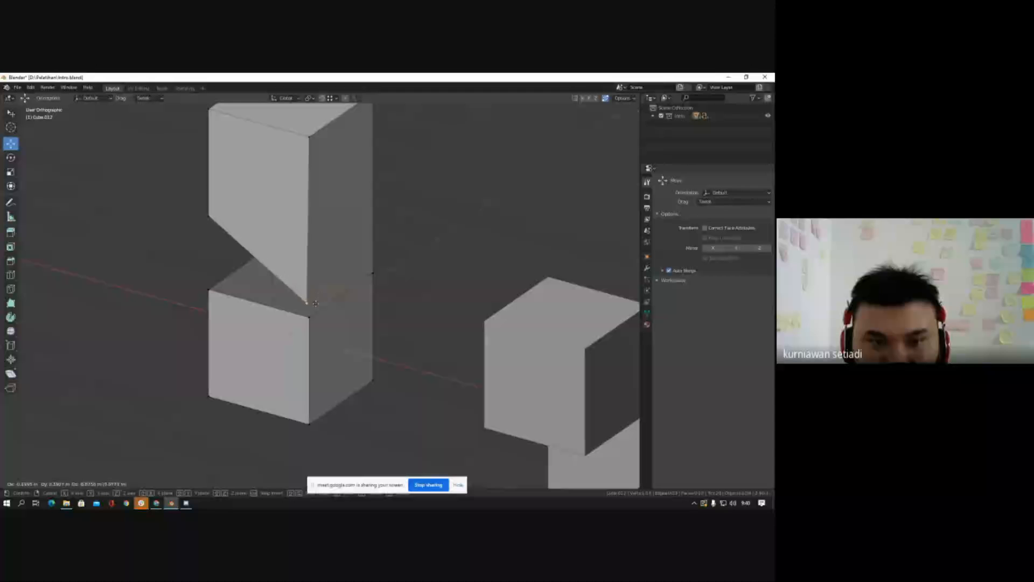
pyautogui.click(310, 316)
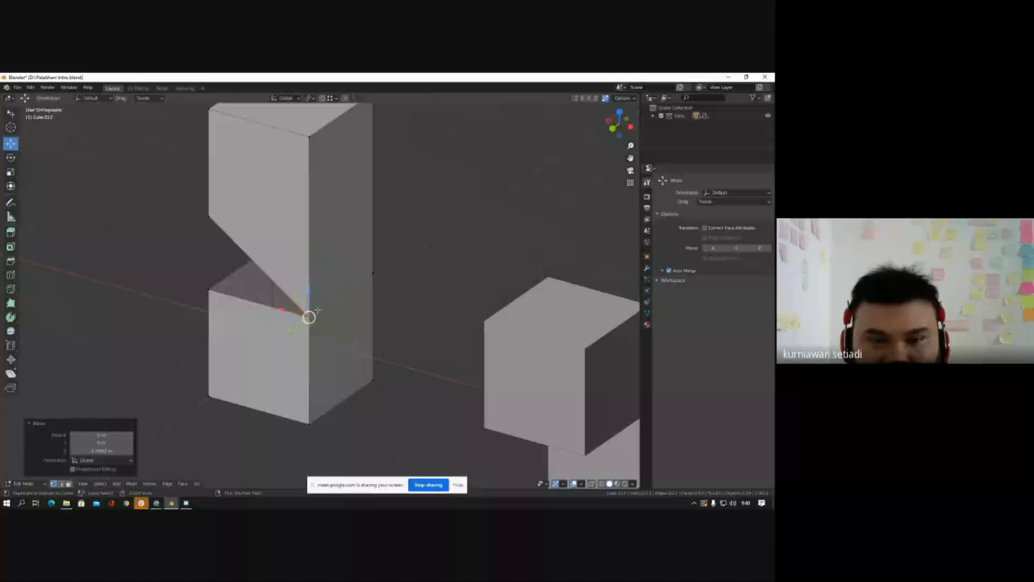
# Step: Snap the last unmerged bottom vertex of the upper cube onto the lower cube's matching vertex
pyautogui.scroll(-6, 428, 267)
pyautogui.moveTo(428, 267); pyautogui.dragTo(517, 269, button='middle')
pyautogui.scroll(6, 368, 274)
pyautogui.click(369, 264)
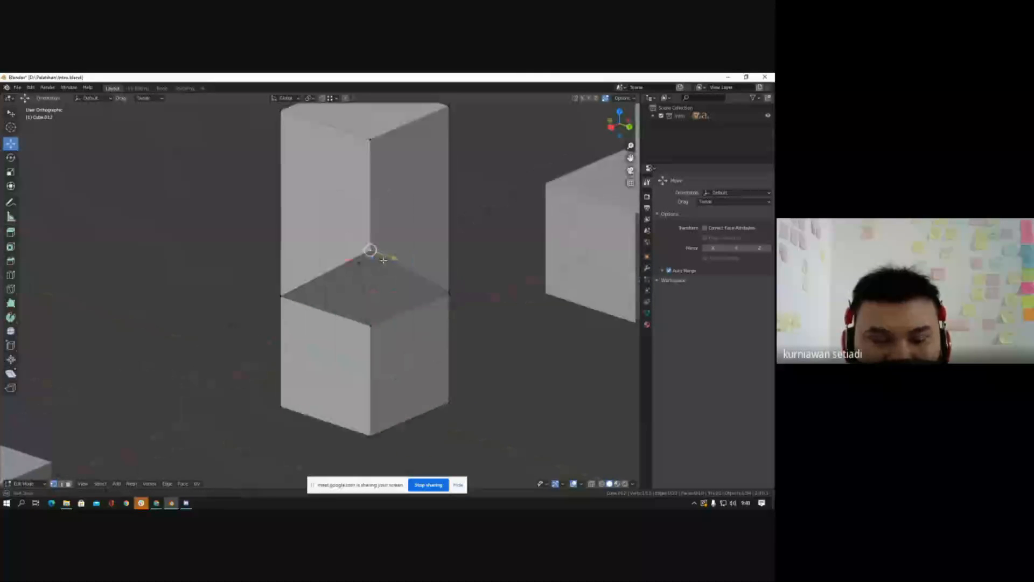
pyautogui.press('g')
pyautogui.click(399, 313)
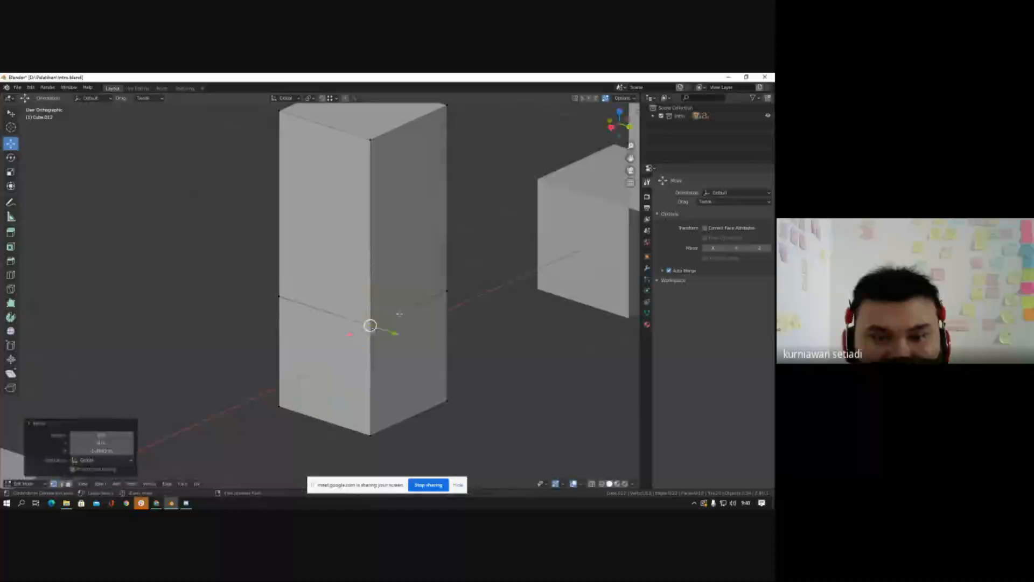
# Step: Test-move the last merged vertex between the two cubes and undo the move
pyautogui.scroll(-5, 399, 313)
pyautogui.moveTo(399, 313)
pyautogui.mouseDown(button='middle')
pyautogui.moveTo(397, 323)
pyautogui.moveTo(396, 295)
pyautogui.mouseUp(button='middle')
pyautogui.scroll(5, 397, 323)
pyautogui.press('h')
pyautogui.hotkey('ctrl', 'z')
pyautogui.press('g')
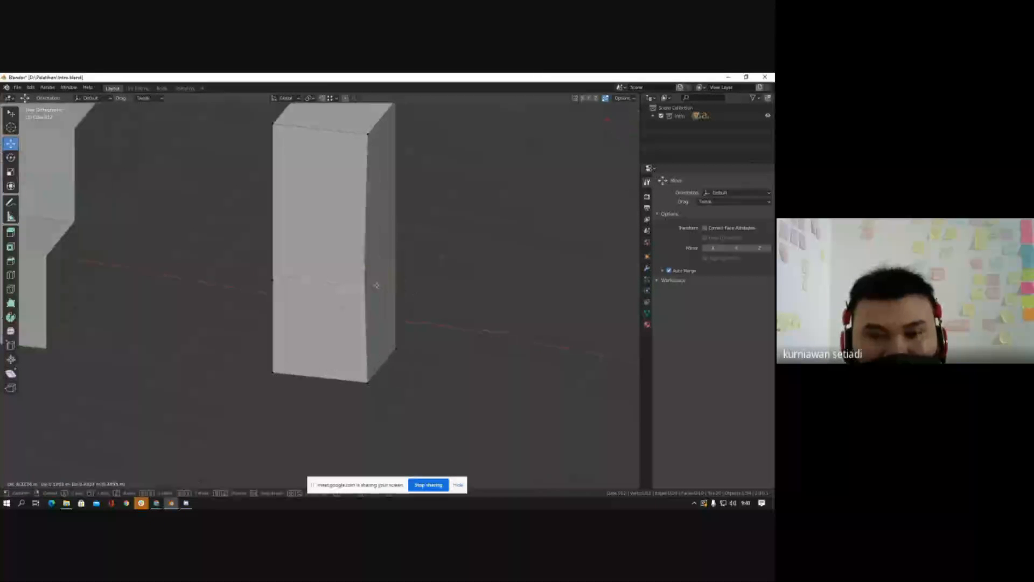
pyautogui.moveTo(376, 285); pyautogui.dragTo(393, 286)
pyautogui.hotkey('ctrl', 'z')
# Step: Test-move the other merged corner vertices around the stacked cubes, undoing each move
pyautogui.moveTo(377, 288); pyautogui.dragTo(386, 289, button='middle')
pyautogui.moveTo(279, 282)
pyautogui.mouseDown()
pyautogui.moveTo(306, 259)
pyautogui.moveTo(288, 270)
pyautogui.mouseUp()
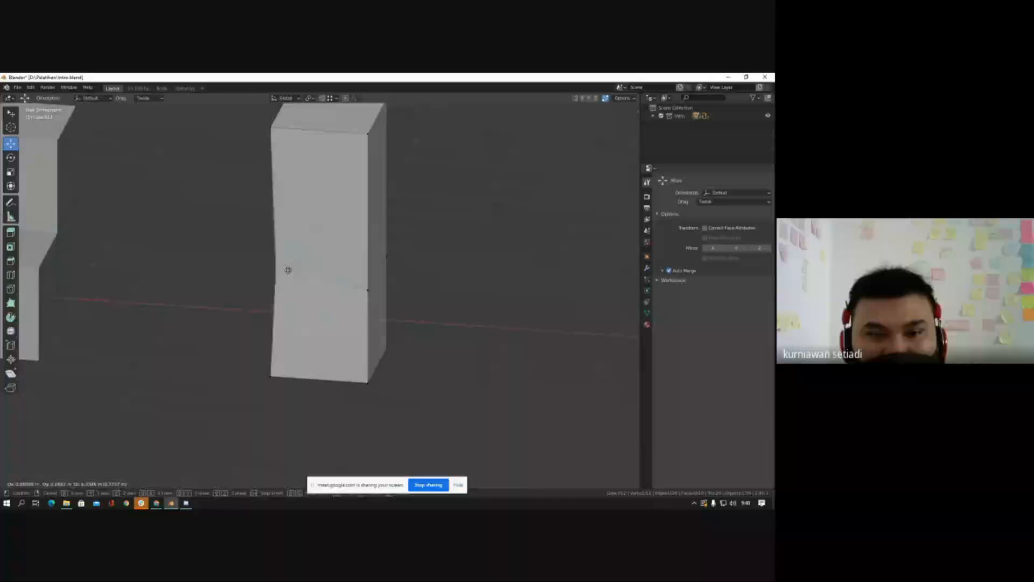
pyautogui.hotkey('ctrl', 'z')
pyautogui.moveTo(288, 270); pyautogui.dragTo(381, 293, button='middle')
pyautogui.moveTo(383, 309); pyautogui.dragTo(374, 297)
pyautogui.hotkey('ctrl', 'z')
pyautogui.moveTo(380, 297); pyautogui.dragTo(291, 315, button='middle')
pyautogui.moveTo(480, 322); pyautogui.dragTo(429, 313)
pyautogui.hotkey('ctrl', 'z')
# Step: Select a merged vertex on the far side of the stacked cubes, test-move it and undo the move
pyautogui.moveTo(412, 313); pyautogui.dragTo(466, 321, button='middle')
pyautogui.scroll(-4, 447, 322)
pyautogui.scroll(3, 418, 324)
pyautogui.click(420, 323)
pyautogui.scroll(-3, 387, 292)
pyautogui.moveTo(387, 293); pyautogui.dragTo(427, 283, button='middle')
pyautogui.scroll(3, 426, 286)
pyautogui.moveTo(442, 312); pyautogui.dragTo(405, 282)
pyautogui.hotkey('ctrl', 'z')
# Step: Leave Edit Mode on the Auto Marge cubes and open the Loop Cut cube in Edit Mode
pyautogui.scroll(-4, 351, 254)
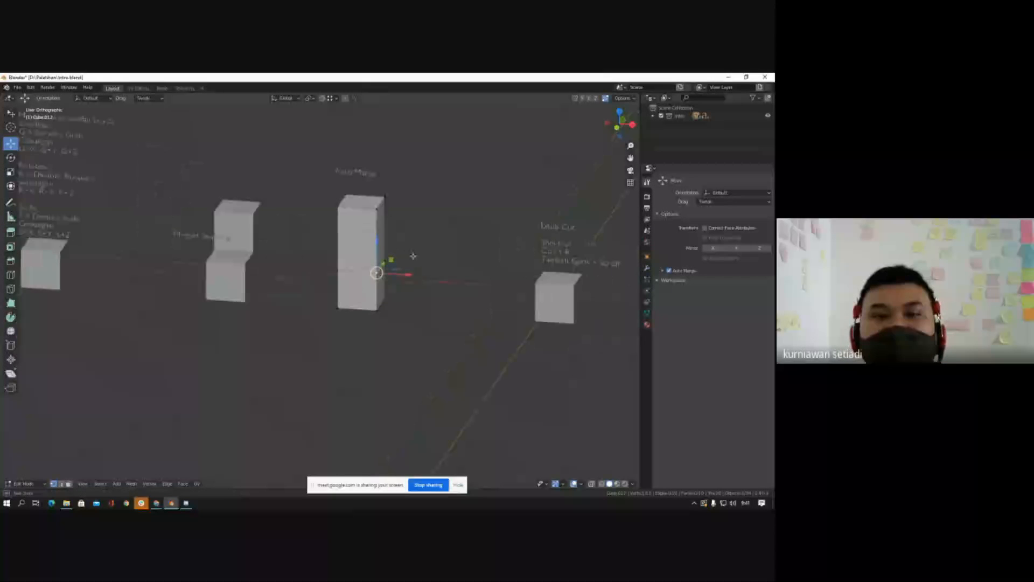
pyautogui.press('Tab')
pyautogui.scroll(-2, 388, 261)
pyautogui.moveTo(335, 280); pyautogui.dragTo(356, 265, button='middle')
pyautogui.scroll(3, 504, 272)
pyautogui.keyDown('shift'); pyautogui.moveTo(522, 270); pyautogui.dragTo(309, 278, button='middle'); pyautogui.keyUp('shift')
pyautogui.scroll(5, 305, 270)
pyautogui.scroll(-4, 309, 278)
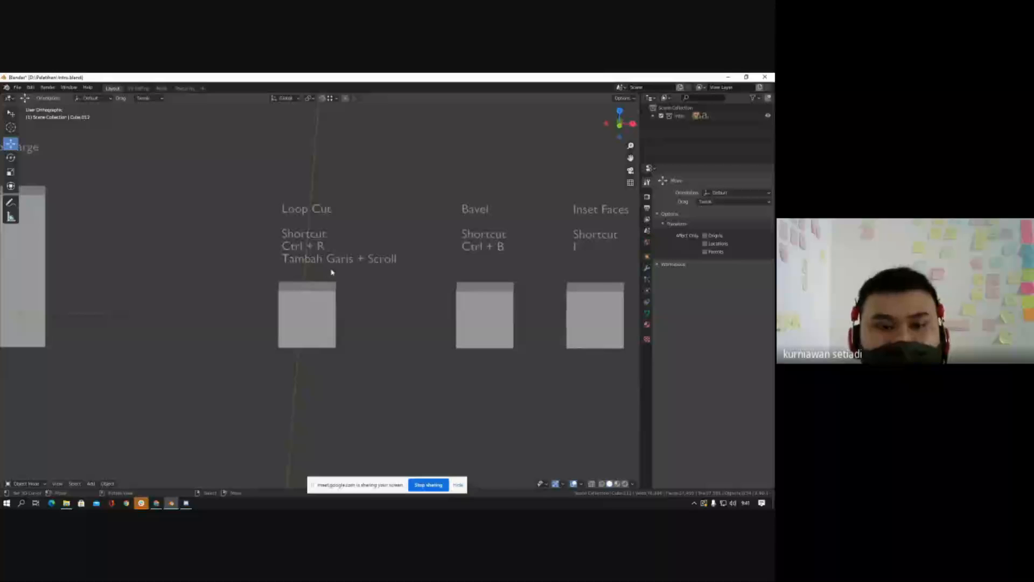
pyautogui.keyDown('shift'); pyautogui.moveTo(298, 334); pyautogui.dragTo(351, 307, button='middle'); pyautogui.keyUp('shift')
pyautogui.scroll(4, 351, 307)
pyautogui.click(353, 285)
pyautogui.press('Tab')
# Step: Deselect all geometry of the Loop Cut cube
pyautogui.scroll(-3, 355, 263)
pyautogui.moveTo(356, 262); pyautogui.dragTo(380, 271, button='middle')
pyautogui.scroll(3, 333, 245)
pyautogui.moveTo(333, 245); pyautogui.dragTo(312, 252, button='middle')
pyautogui.scroll(-3, 329, 264)
pyautogui.scroll(1, 332, 262)
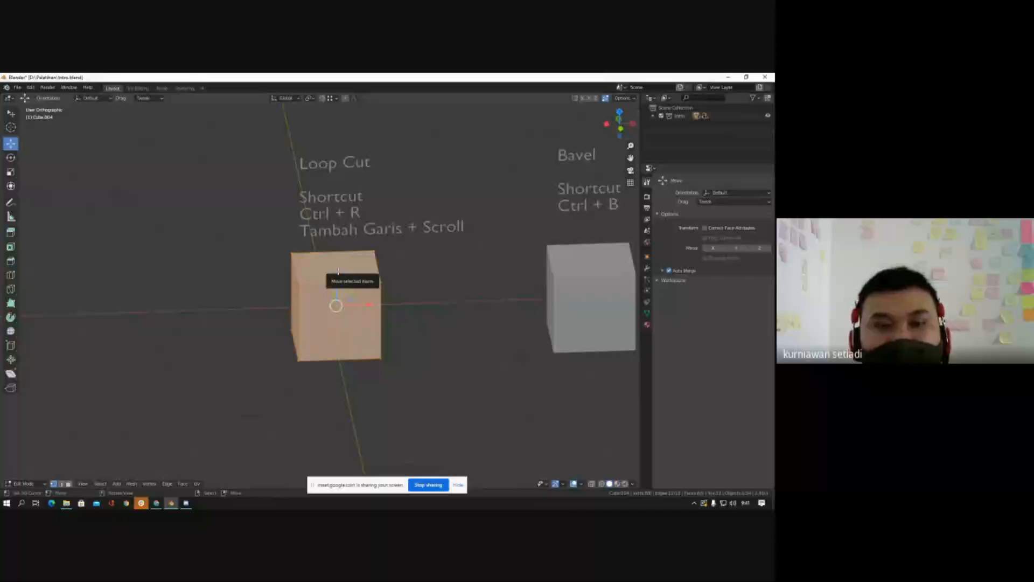
pyautogui.scroll(-1, 338, 271)
pyautogui.scroll(2, 338, 271)
pyautogui.hotkey('alt', 'a')
# Step: Add one centred vertical loop cut across the top and front faces of the Loop Cut cube
pyautogui.moveTo(331, 276)
pyautogui.mouseDown(button='middle')
pyautogui.moveTo(372, 284)
pyautogui.moveTo(277, 281)
pyautogui.moveTo(356, 283)
pyautogui.moveTo(316, 278)
pyautogui.mouseUp(button='middle')
pyautogui.scroll(2, 321, 278)
pyautogui.scroll(-3, 338, 282)
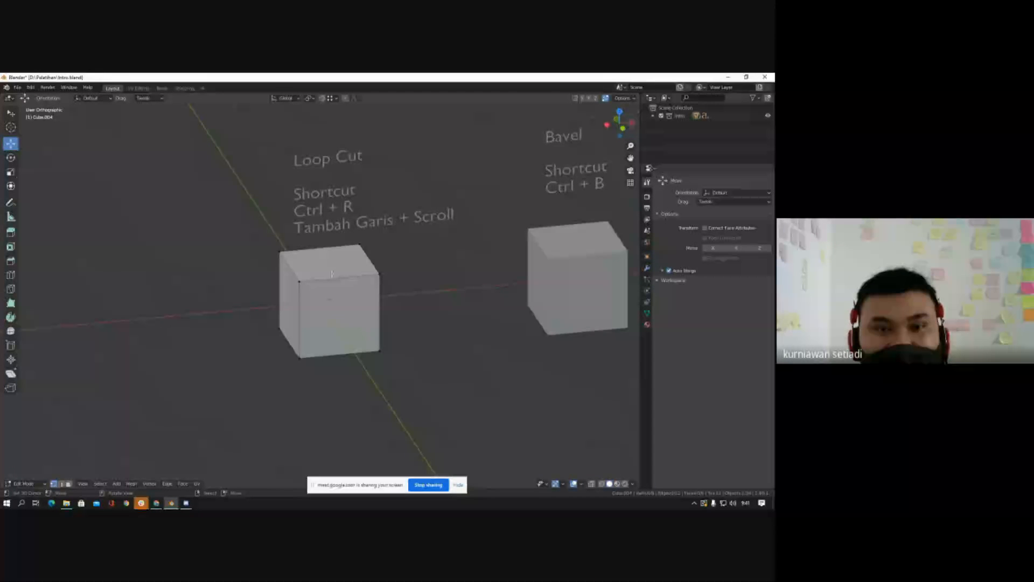
pyautogui.scroll(-1, 332, 275)
pyautogui.moveTo(332, 273); pyautogui.dragTo(320, 259, button='middle')
pyautogui.scroll(3, 324, 237)
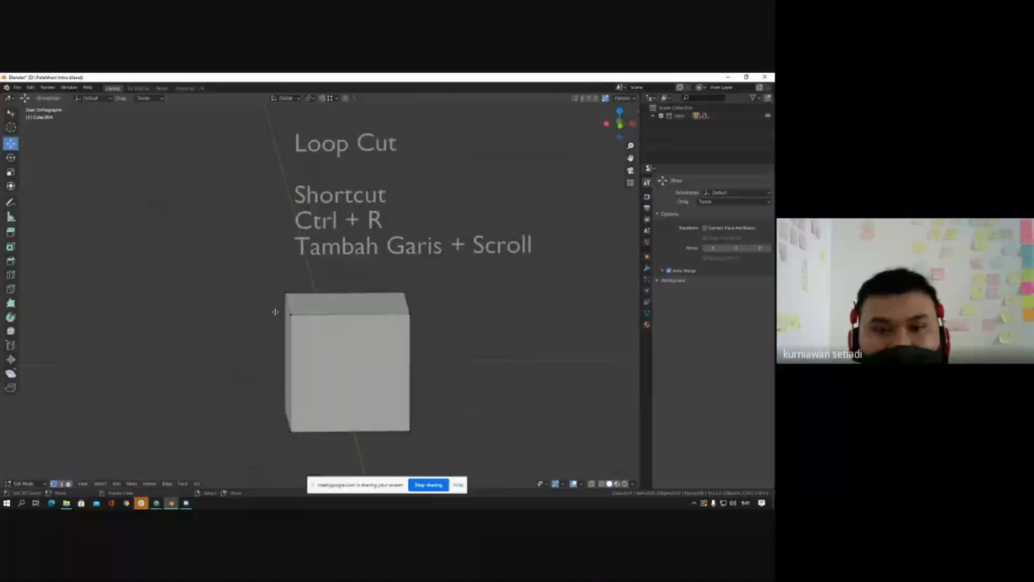
pyautogui.keyDown('shift'); pyautogui.moveTo(275, 311); pyautogui.dragTo(265, 311, button='middle'); pyautogui.keyUp('shift')
pyautogui.hotkey('ctrl', 'r')
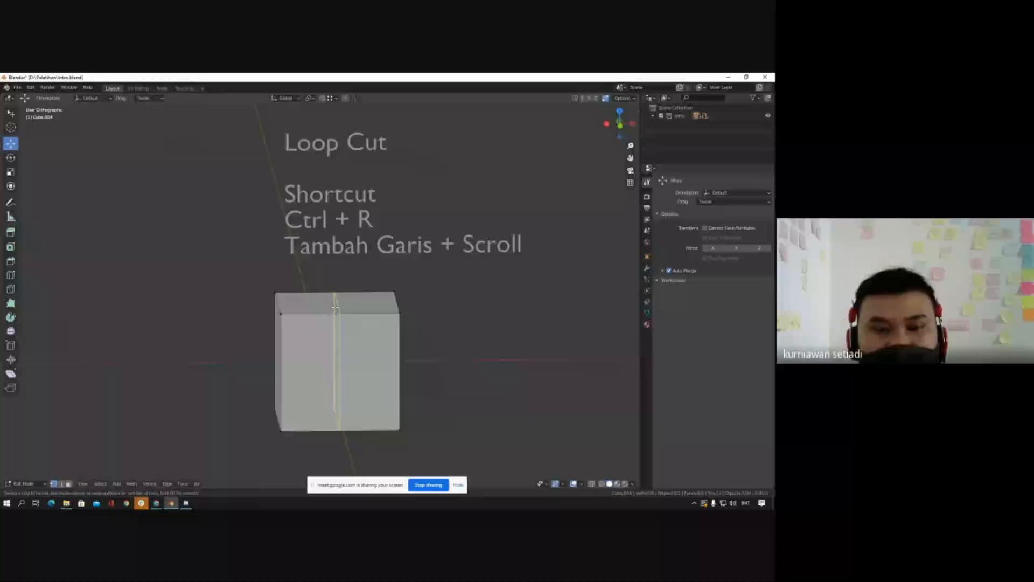
pyautogui.click(344, 314)
pyautogui.click(344, 314)
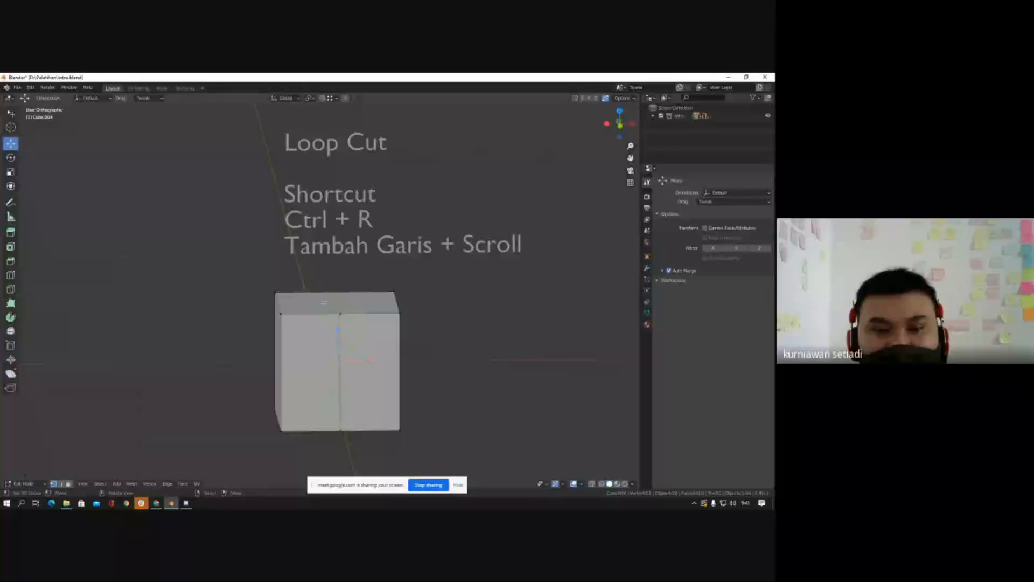
# Step: Add loop cuts along the cube's other two directions and deselect everything
pyautogui.moveTo(319, 304); pyautogui.dragTo(374, 317, button='middle')
pyautogui.hotkey('ctrl', 'r')
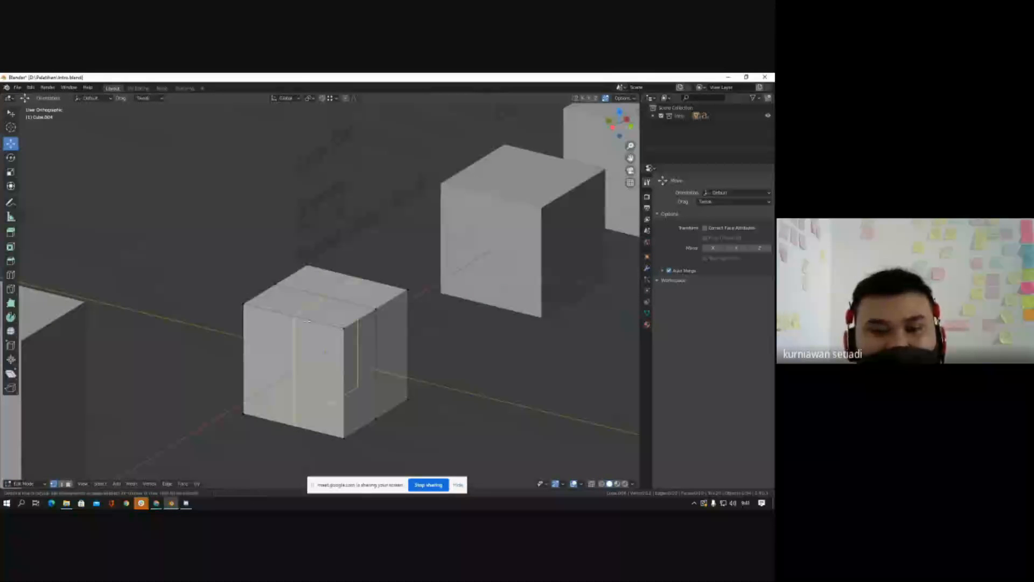
pyautogui.click(307, 320)
pyautogui.click(318, 339)
pyautogui.moveTo(325, 350); pyautogui.dragTo(369, 373, button='middle')
pyautogui.click(338, 374)
pyautogui.click(338, 374)
pyautogui.scroll(-4, 339, 371)
pyautogui.hotkey('alt', 'a')
# Step: Preview a single vertical loop cut on the uncut Loop Cut cube and cancel it
pyautogui.scroll(4, 348, 371)
pyautogui.scroll(3, 333, 285)
pyautogui.moveTo(323, 276)
pyautogui.mouseDown(button='middle')
pyautogui.moveTo(406, 284)
pyautogui.moveTo(325, 269)
pyautogui.mouseUp(button='middle')
pyautogui.scroll(-5, 343, 276)
pyautogui.scroll(3, 325, 268)
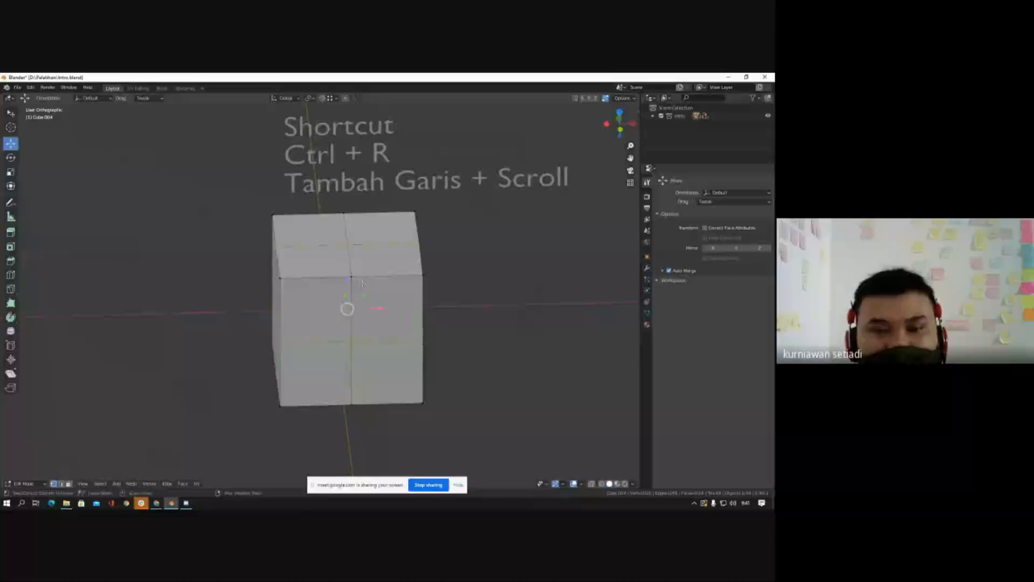
pyautogui.scroll(-2, 356, 280)
pyautogui.hotkey('ctrl', 'r')
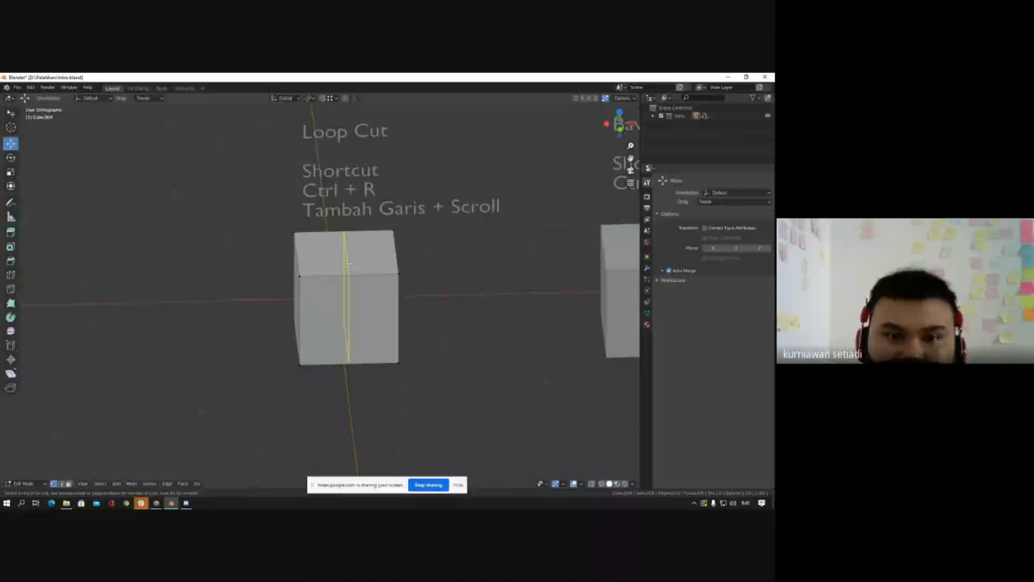
pyautogui.press('Escape')
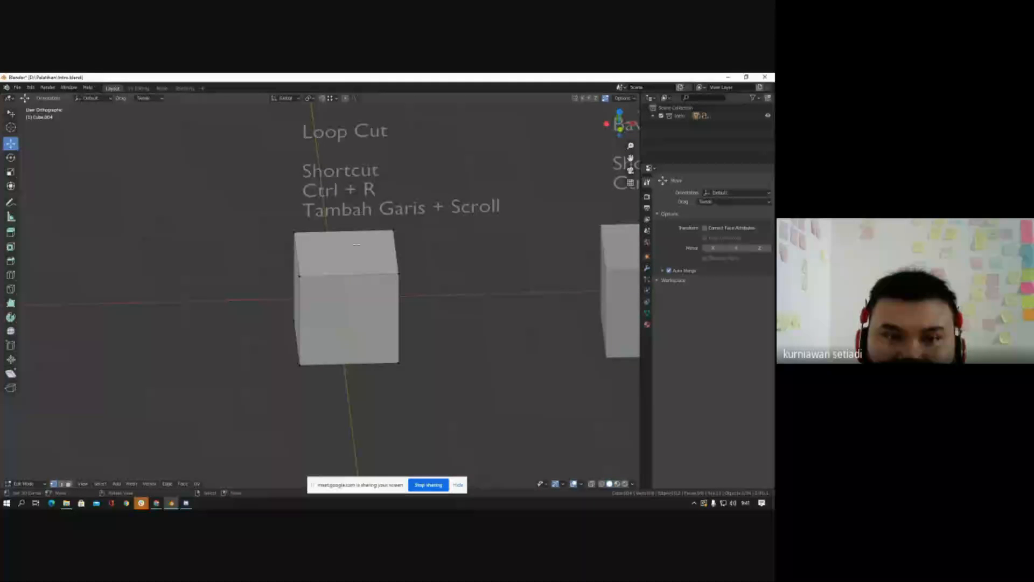
# Step: Try different numbers of parallel vertical loop cuts on the cube and place a set of several evenly spaced cuts
pyautogui.hotkey('ctrl', 'r')
pyautogui.scroll(8, 356, 269)
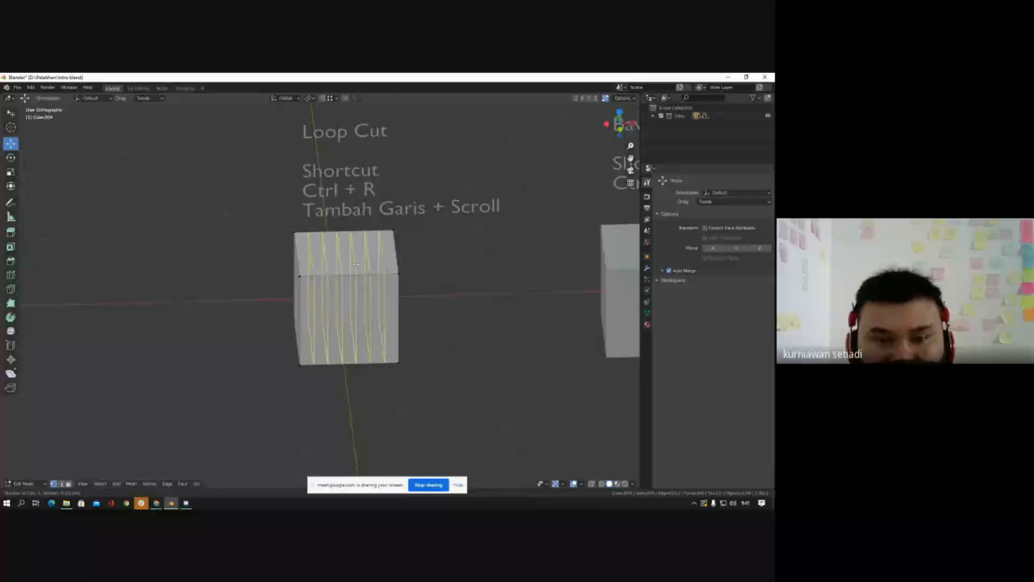
pyautogui.scroll(5, 356, 265)
pyautogui.scroll(-10, 356, 265)
pyautogui.scroll(8, 355, 265)
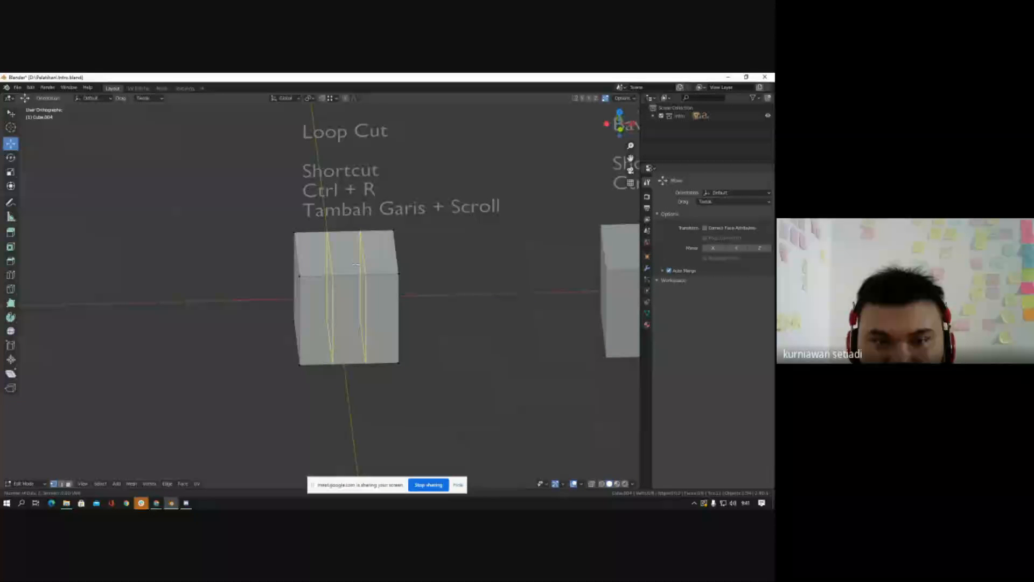
pyautogui.scroll(2, 355, 265)
pyautogui.click(356, 265)
pyautogui.click(355, 265)
# Step: Add a second set of multiple vertical loop cuts perpendicular to the first set
pyautogui.moveTo(356, 265); pyautogui.dragTo(371, 286, button='middle')
pyautogui.click(441, 318)
pyautogui.hotkey('ctrl', 'r')
pyautogui.scroll(9, 336, 274)
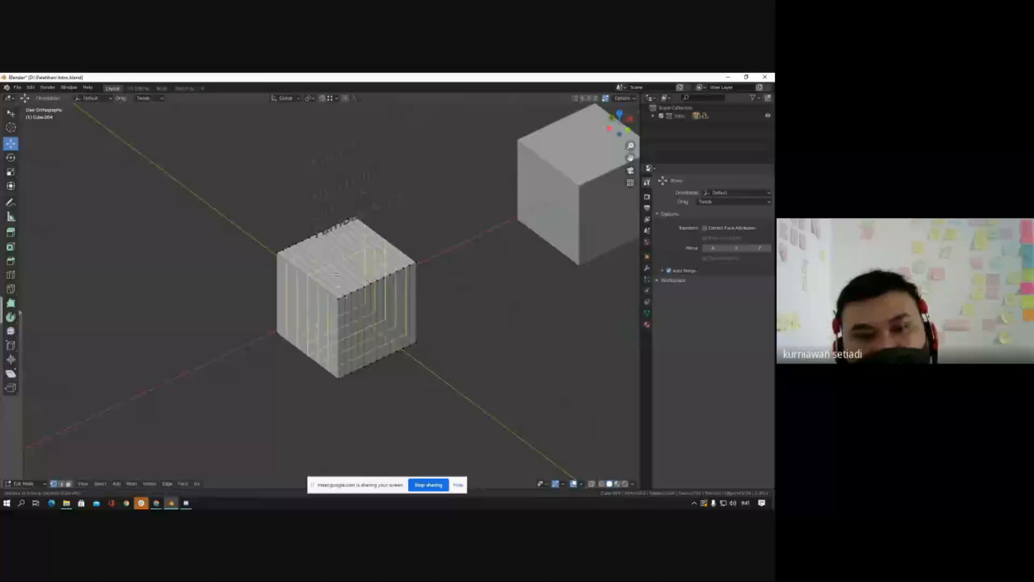
pyautogui.click(334, 273)
pyautogui.click(333, 272)
# Step: Select all geometry of the Loop Cut cube and leave Edit Mode
pyautogui.scroll(-4, 333, 272)
pyautogui.moveTo(333, 272); pyautogui.dragTo(247, 281, button='middle')
pyautogui.scroll(3, 350, 294)
pyautogui.scroll(1, 350, 294)
pyautogui.press('a')
pyautogui.scroll(-4, 291, 292)
pyautogui.scroll(2, 420, 293)
pyautogui.keyDown('shift'); pyautogui.moveTo(421, 299); pyautogui.dragTo(302, 315, button='middle'); pyautogui.keyUp('shift')
pyautogui.scroll(3, 325, 277)
pyautogui.press('Tab')
# Step: Open the Bavel cube in Edit Mode and deselect all its geometry
pyautogui.scroll(-3, 316, 259)
pyautogui.scroll(3, 310, 267)
pyautogui.scroll(1, 319, 319)
pyautogui.rightClick(321, 319)
pyautogui.press('Tab')
pyautogui.scroll(-2, 302, 321)
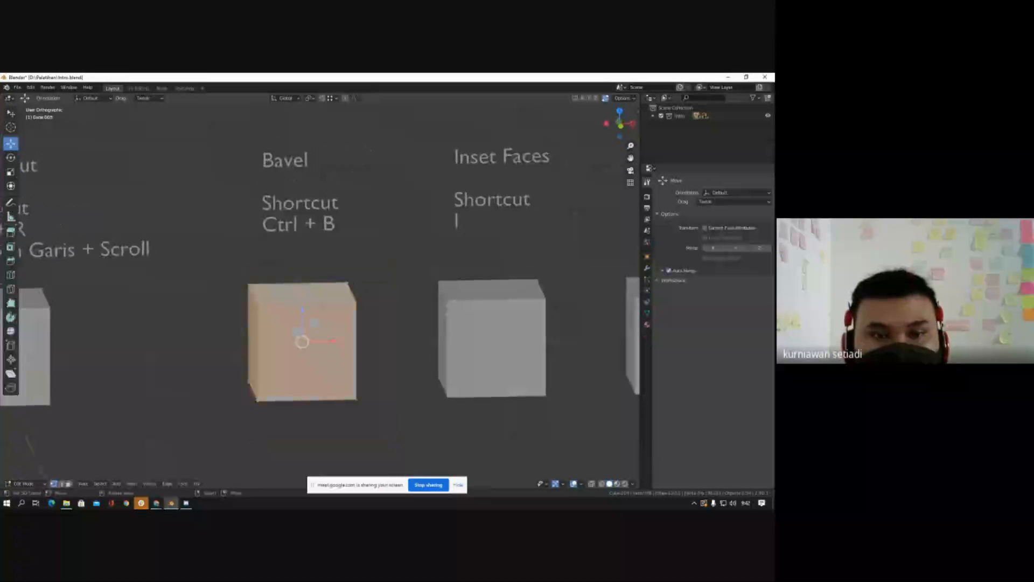
pyautogui.scroll(1, 288, 302)
pyautogui.hotkey('alt', 'a')
# Step: Switch to edge selection and select the top front edge of the Bavel cube
pyautogui.scroll(2, 291, 304)
pyautogui.click(300, 306)
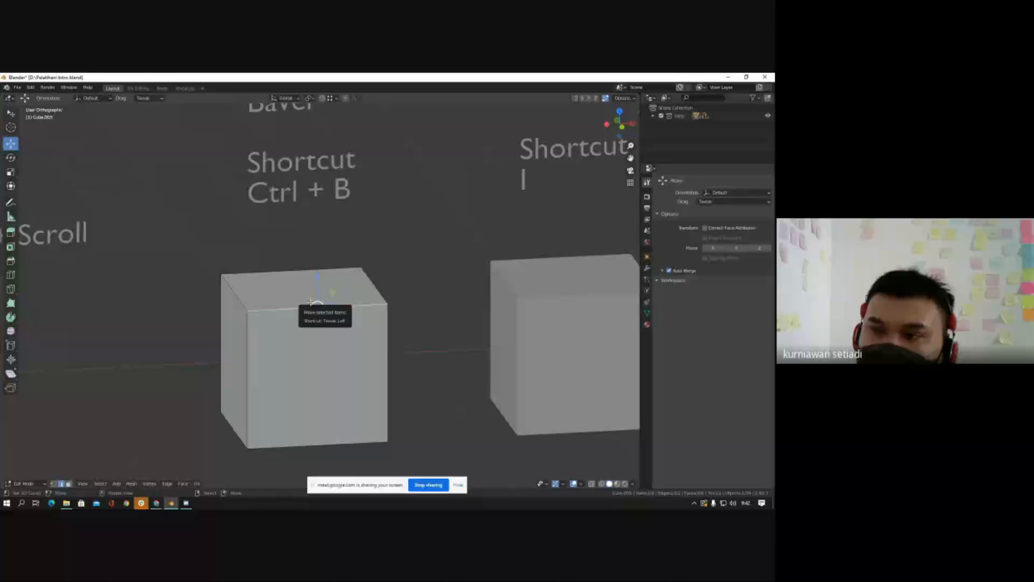
pyautogui.scroll(-3, 312, 256)
pyautogui.scroll(3, 297, 283)
pyautogui.moveTo(309, 287); pyautogui.dragTo(238, 249, button='middle')
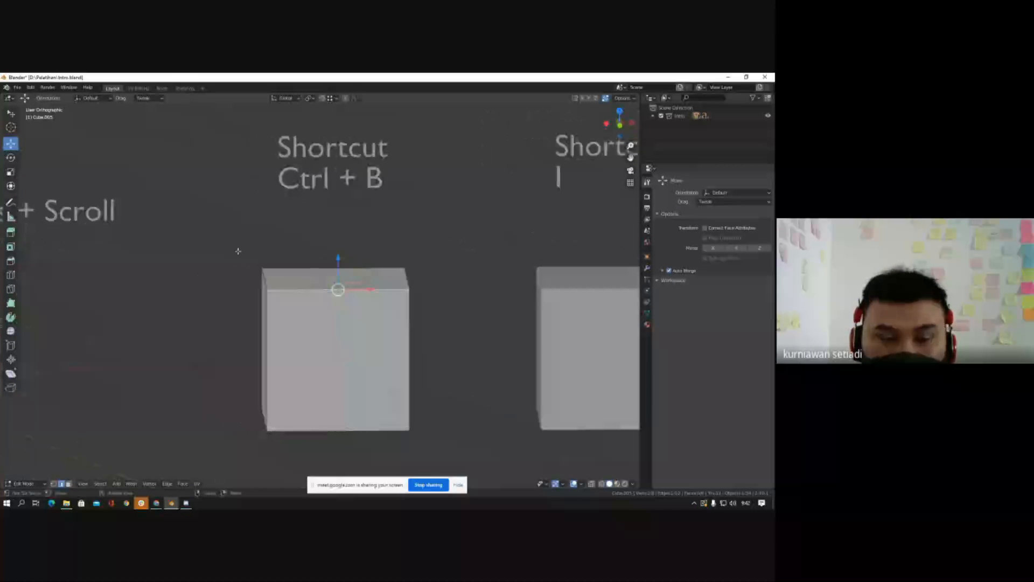
pyautogui.scroll(-2, 308, 250)
pyautogui.moveTo(308, 250); pyautogui.dragTo(331, 255, button='middle')
pyautogui.scroll(3, 302, 257)
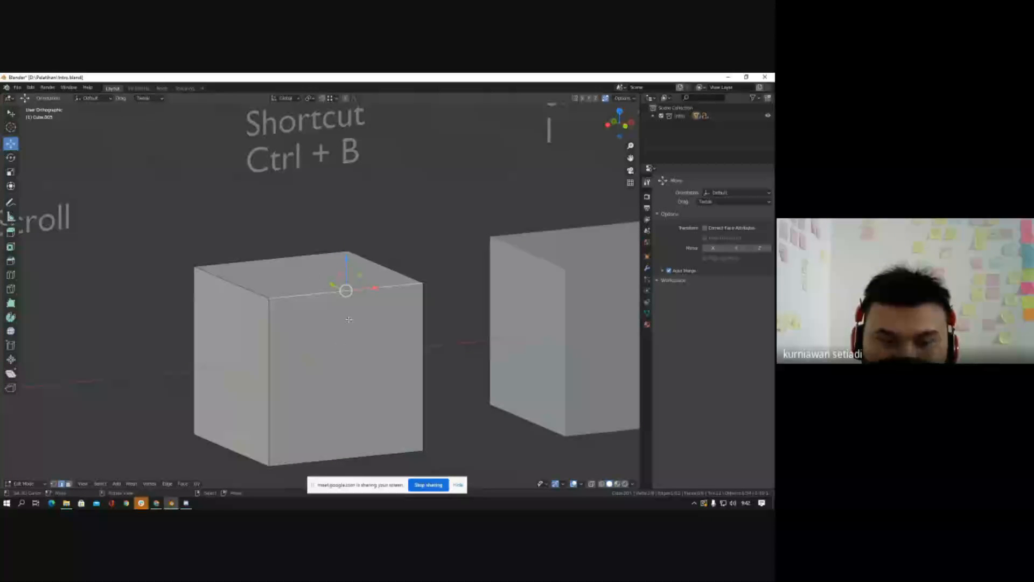
pyautogui.scroll(1, 307, 273)
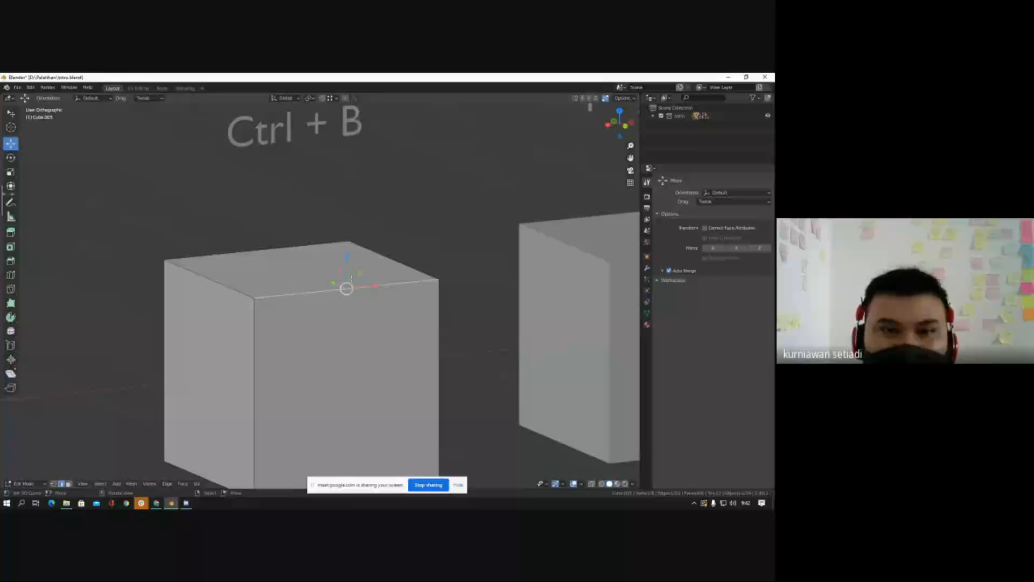
pyautogui.scroll(-4, 340, 201)
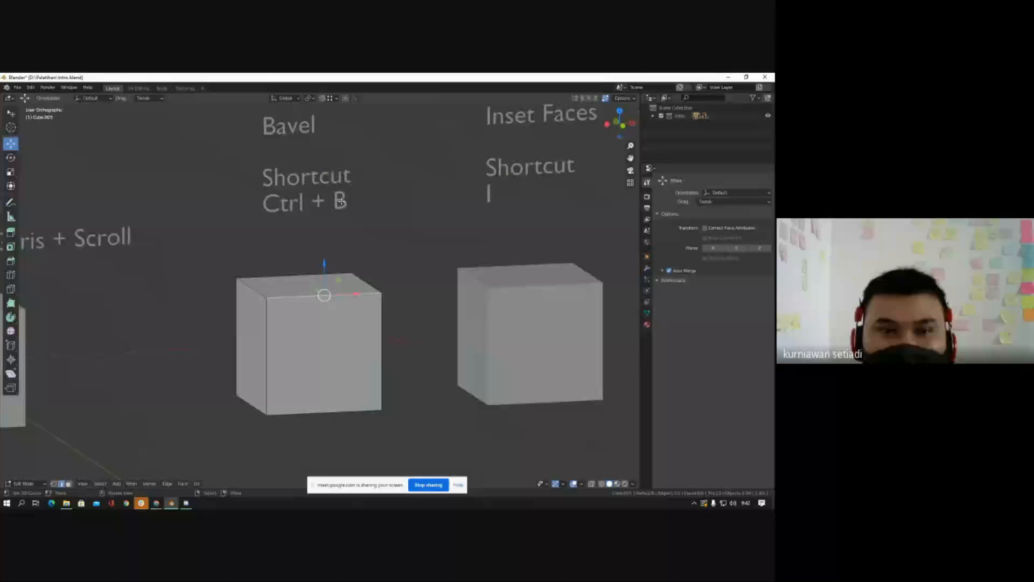
pyautogui.scroll(4, 324, 264)
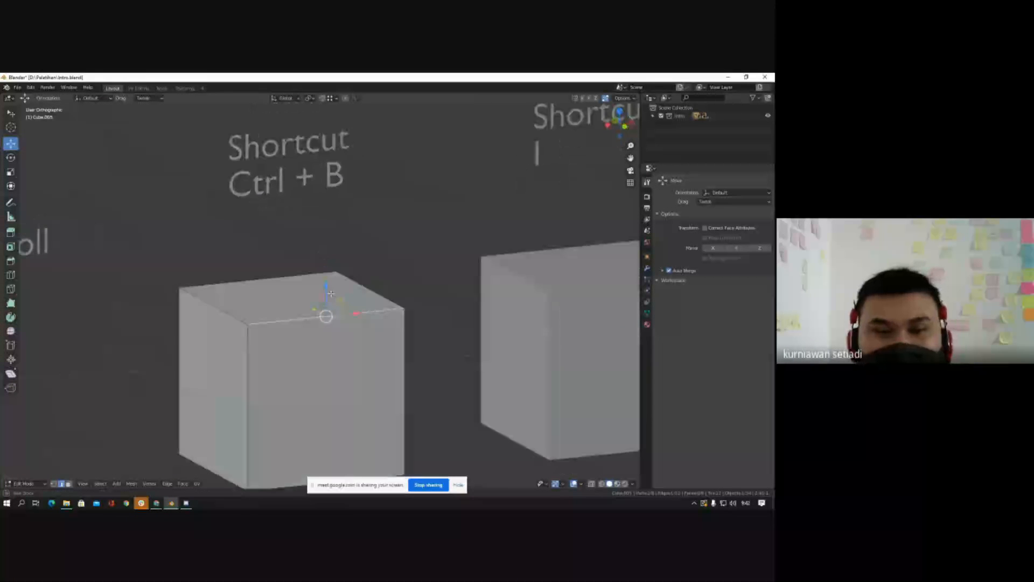
# Step: Bevel the selected top front edge with several segments to round it
pyautogui.hotkey('ctrl', 'b')
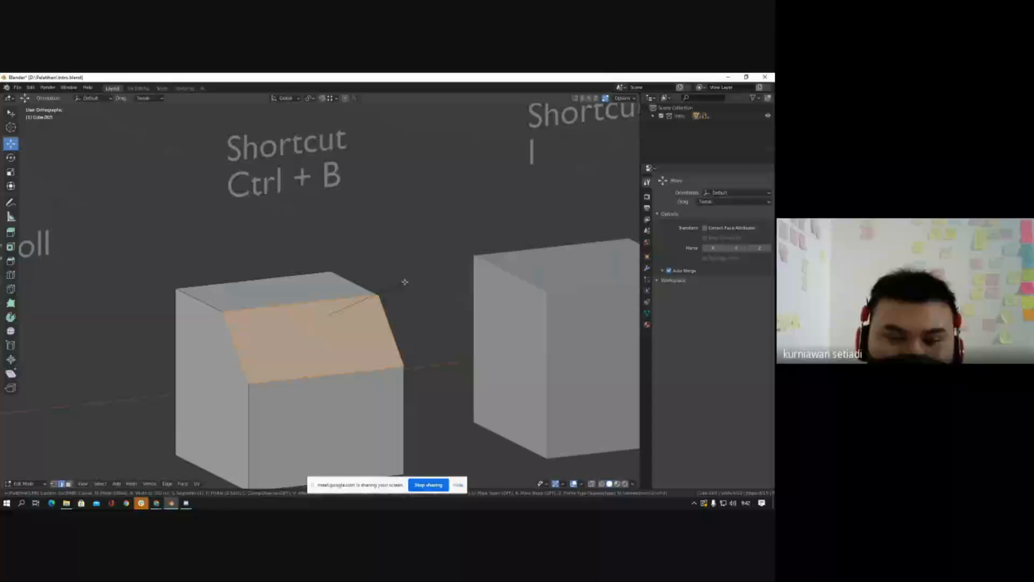
pyautogui.scroll(3, 405, 281)
pyautogui.scroll(5, 404, 282)
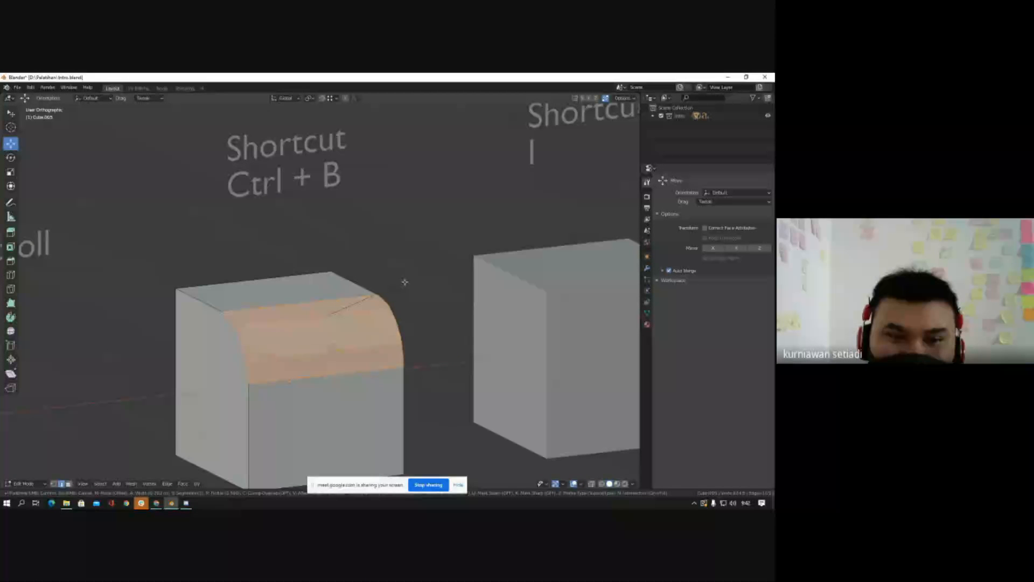
pyautogui.scroll(-6, 405, 281)
pyautogui.scroll(-2, 404, 282)
pyautogui.scroll(4, 405, 282)
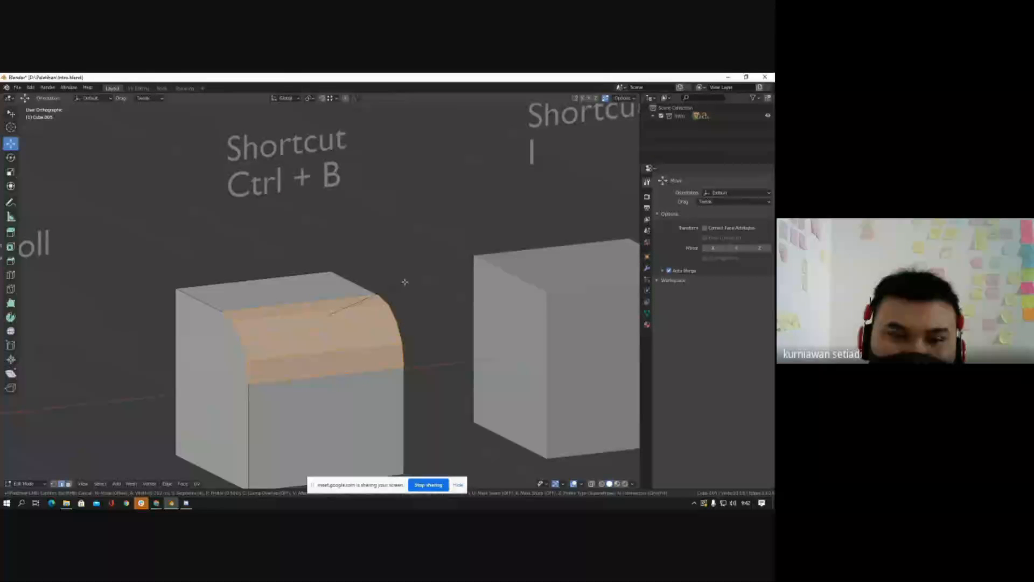
pyautogui.click(405, 282)
pyautogui.click(404, 282)
# Step: Inspect the bevelled edge, leave Edit Mode and open the Inset Faces cube in Edit Mode
pyautogui.scroll(-6, 404, 282)
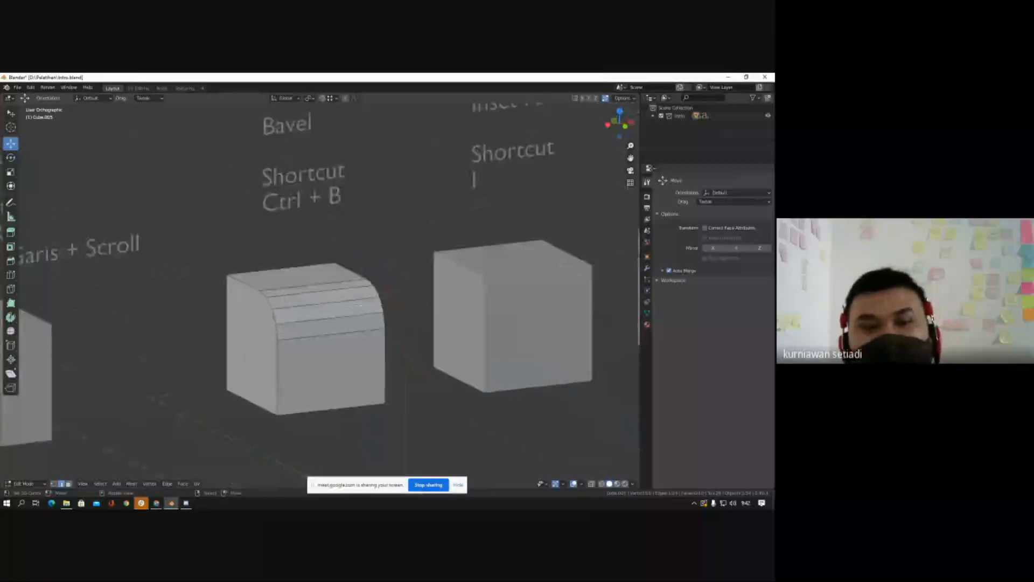
pyautogui.moveTo(315, 308); pyautogui.dragTo(295, 303, button='middle')
pyautogui.scroll(4, 295, 303)
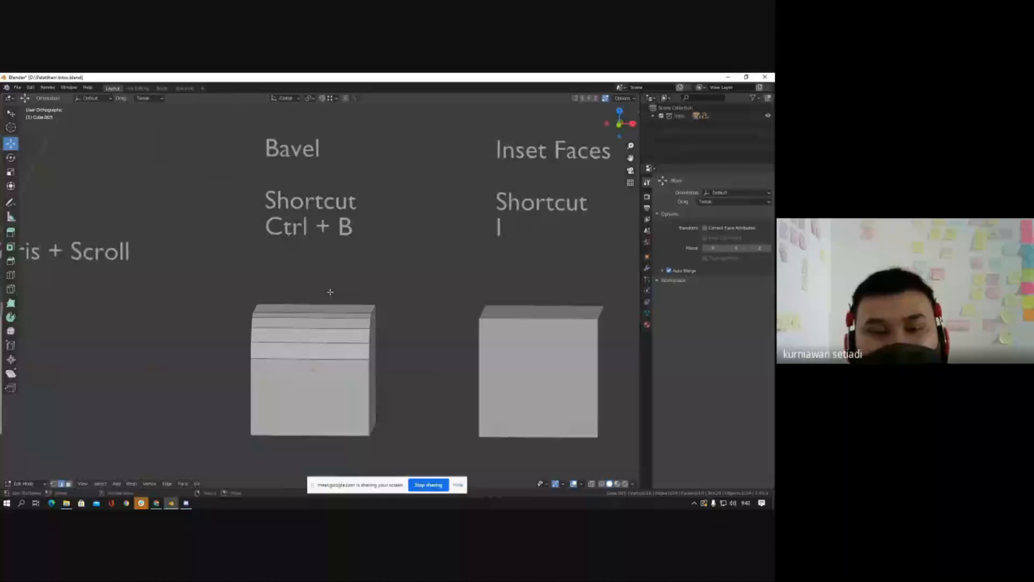
pyautogui.moveTo(329, 332); pyautogui.dragTo(197, 341, button='middle')
pyautogui.moveTo(342, 306); pyautogui.dragTo(349, 429, button='middle')
pyautogui.press('Tab')
pyautogui.click(349, 330)
pyautogui.press('Tab')
# Step: Switch to face selection mode on the Inset Faces cube
pyautogui.scroll(4, 345, 318)
pyautogui.scroll(-5, 314, 285)
pyautogui.keyDown('shift'); pyautogui.click(312, 372); pyautogui.keyUp('shift')
pyautogui.scroll(2, 349, 428)
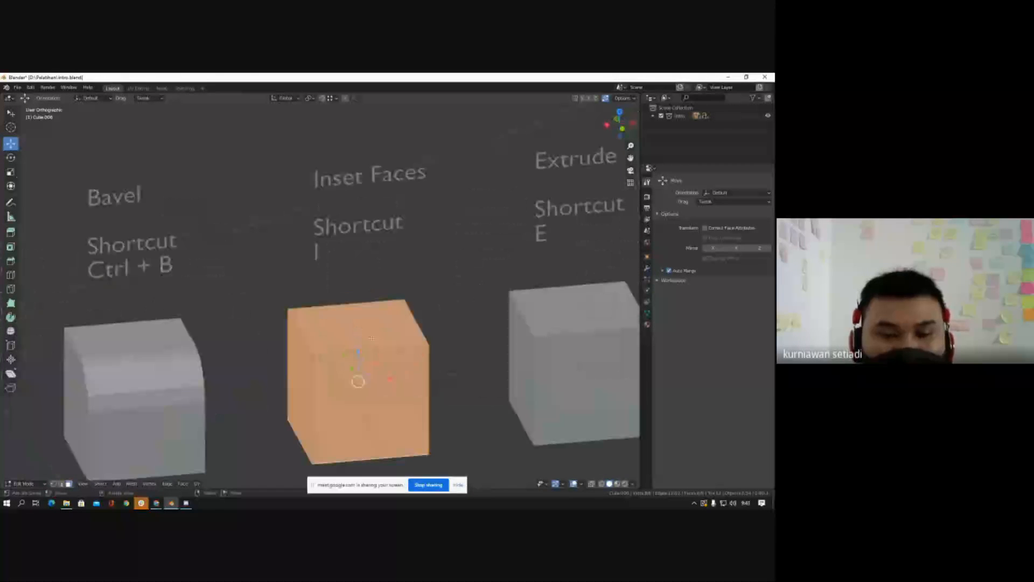
pyautogui.moveTo(372, 338); pyautogui.dragTo(317, 321, button='middle')
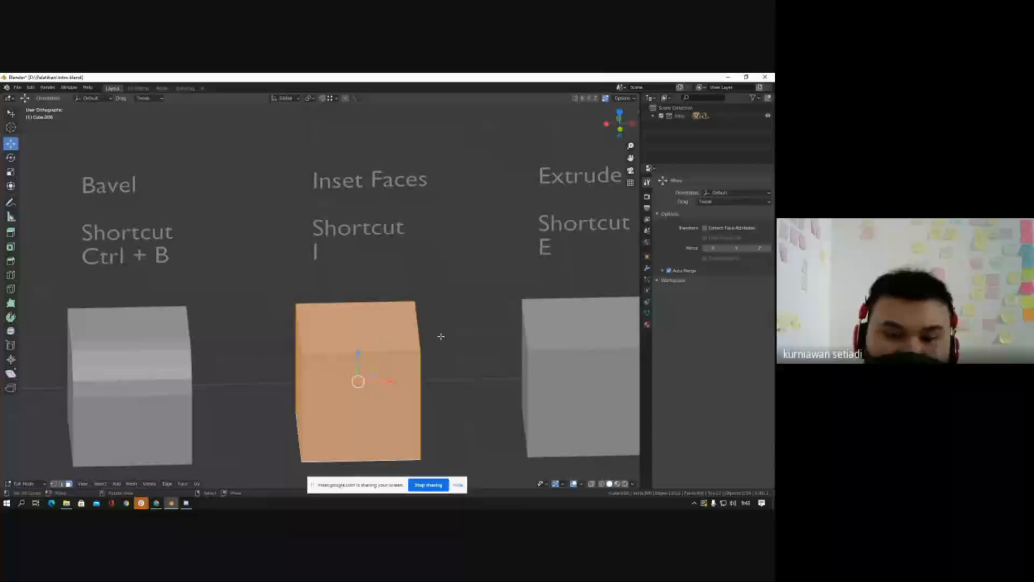
# Step: Select the front face of the Inset Faces cube and inset it
pyautogui.press('i')
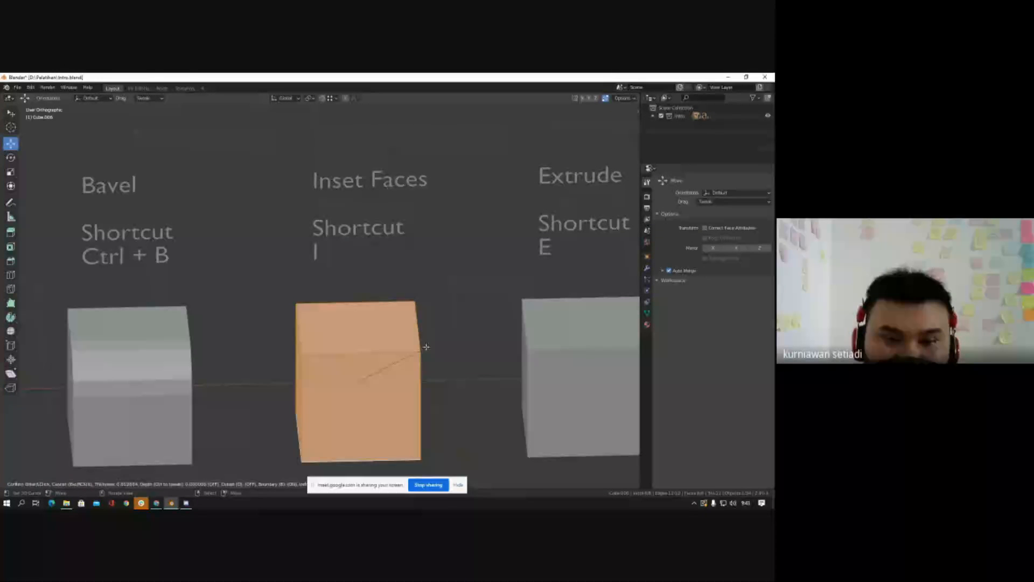
pyautogui.rightClick(425, 346)
pyautogui.rightClick(364, 387)
pyautogui.press('i')
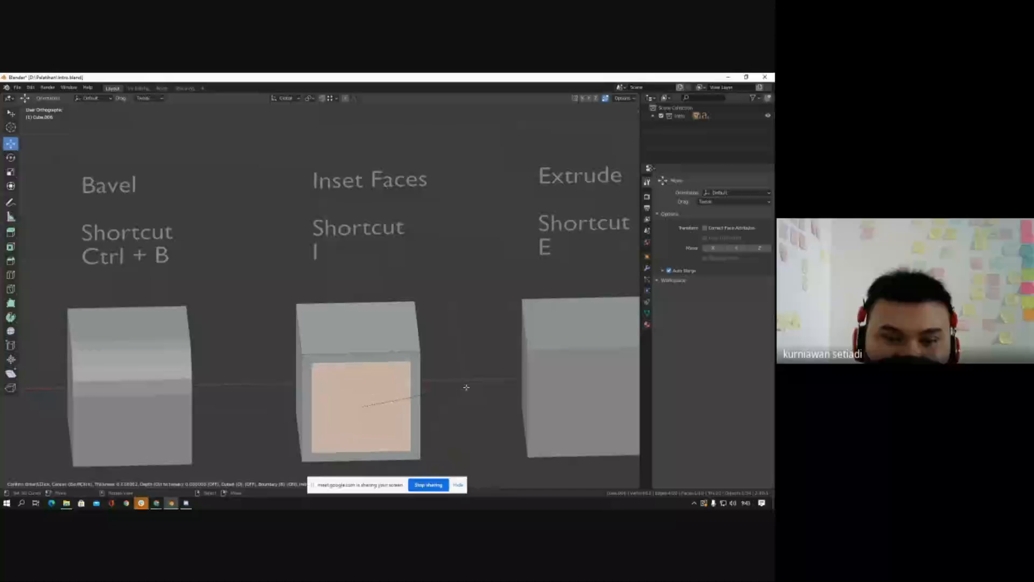
pyautogui.click(460, 386)
# Step: Select the border faces around the inset on the cube's front side
pyautogui.click(372, 360)
pyautogui.keyDown('shift'); pyautogui.click(310, 396); pyautogui.keyUp('shift')
pyautogui.keyDown('shift'); pyautogui.click(350, 454); pyautogui.keyUp('shift')
pyautogui.keyDown('shift'); pyautogui.click(396, 414); pyautogui.keyUp('shift')
pyautogui.keyDown('shift'); pyautogui.click(411, 399); pyautogui.keyUp('shift')
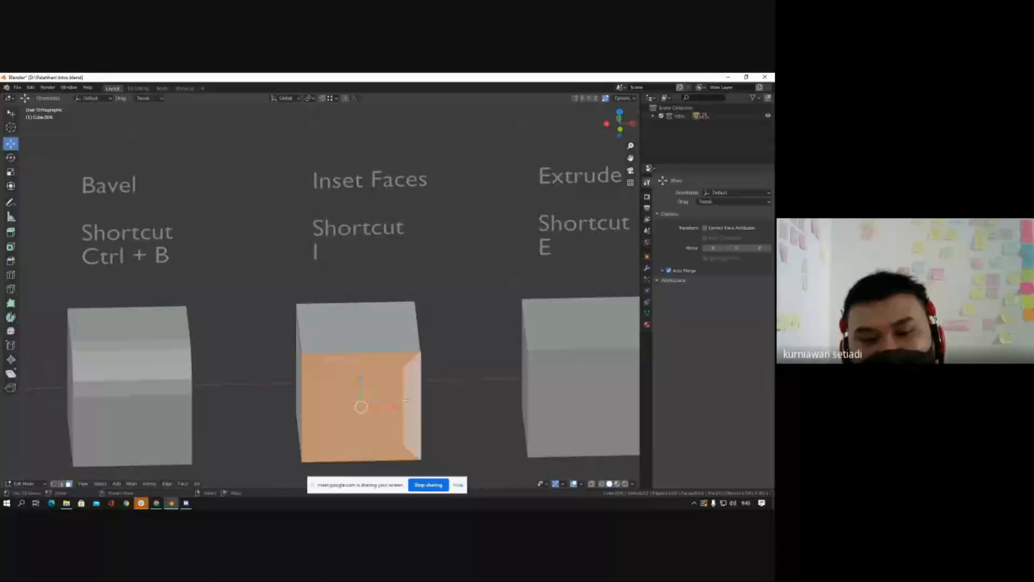
# Step: Try to extrude the inset front face of the Inset Faces cube, and undo the attempt
pyautogui.moveTo(406, 400); pyautogui.dragTo(361, 460, button='middle')
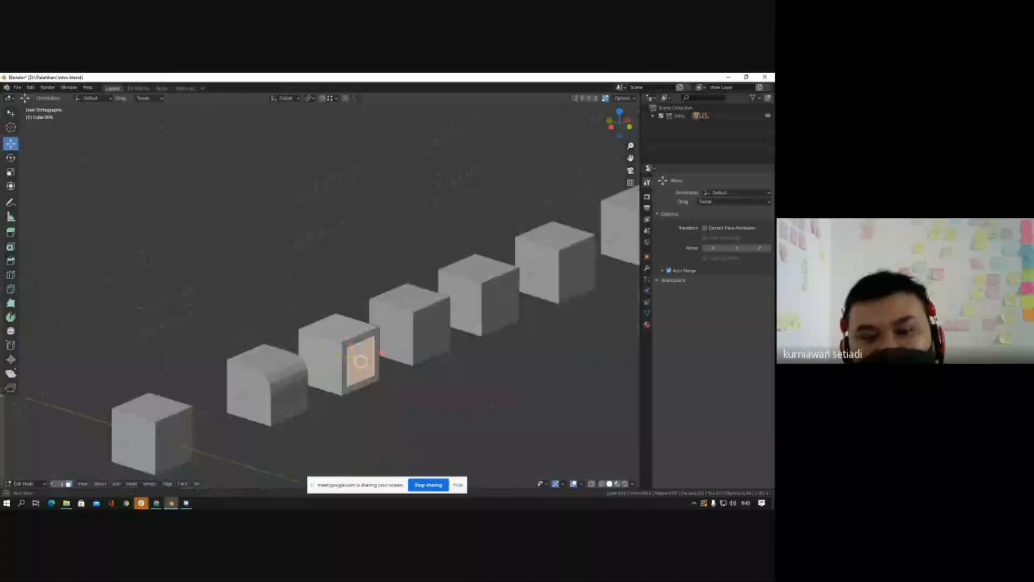
pyautogui.scroll(5, 360, 360)
pyautogui.press('e')
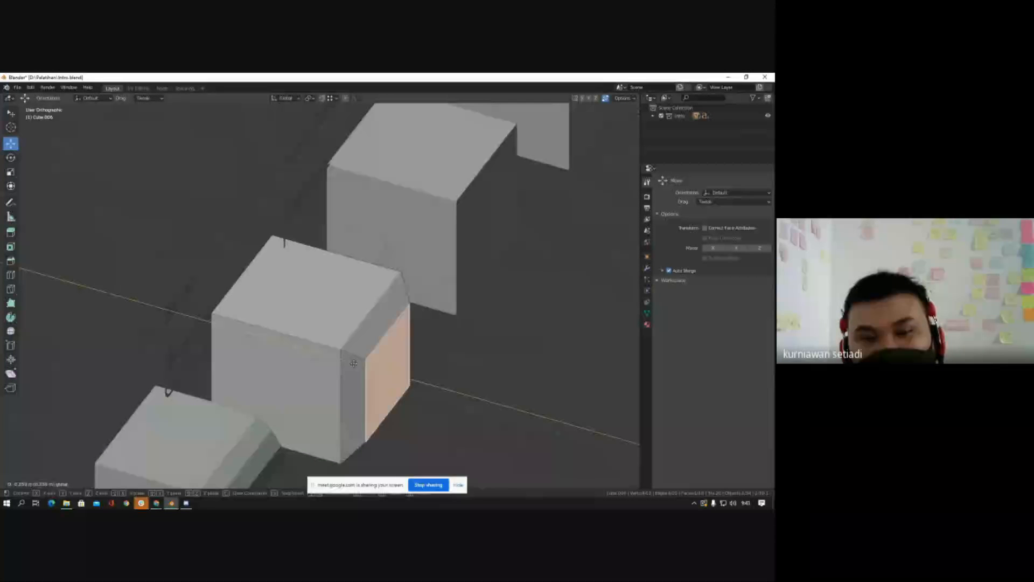
pyautogui.click(349, 361)
pyautogui.scroll(3, 361, 359)
pyautogui.moveTo(393, 326); pyautogui.dragTo(351, 282, button='middle')
pyautogui.hotkey('ctrl', 'z')
# Step: Select the top face of the Inset Faces cube and inset it
pyautogui.scroll(-4, 351, 282)
pyautogui.moveTo(420, 302); pyautogui.dragTo(389, 248, button='middle')
pyautogui.scroll(-4, 393, 272)
pyautogui.scroll(5, 367, 280)
pyautogui.scroll(2, 347, 280)
pyautogui.scroll(-4, 394, 273)
pyautogui.scroll(-3, 367, 258)
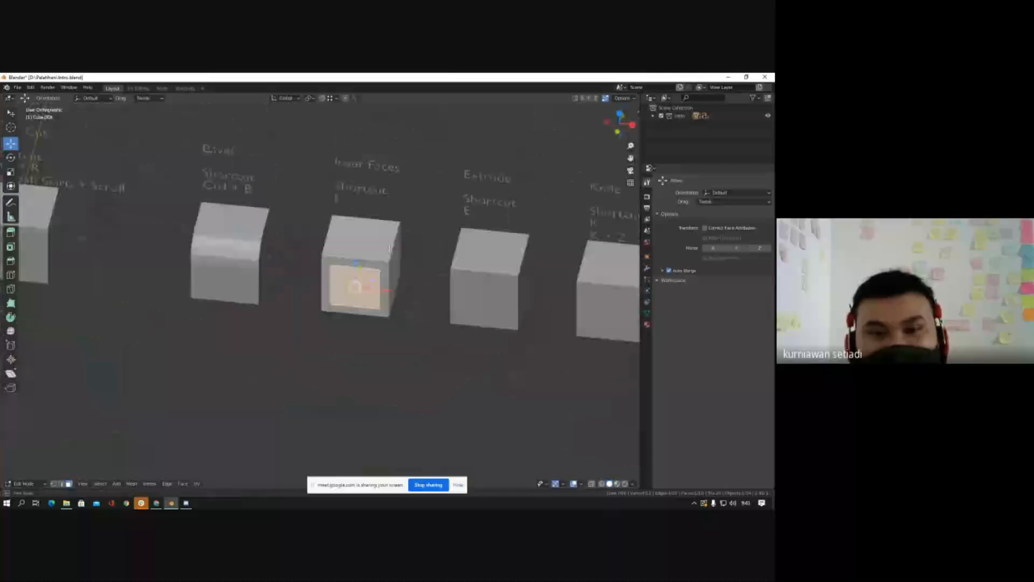
pyautogui.click(389, 248)
pyautogui.scroll(5, 389, 249)
pyautogui.press('i')
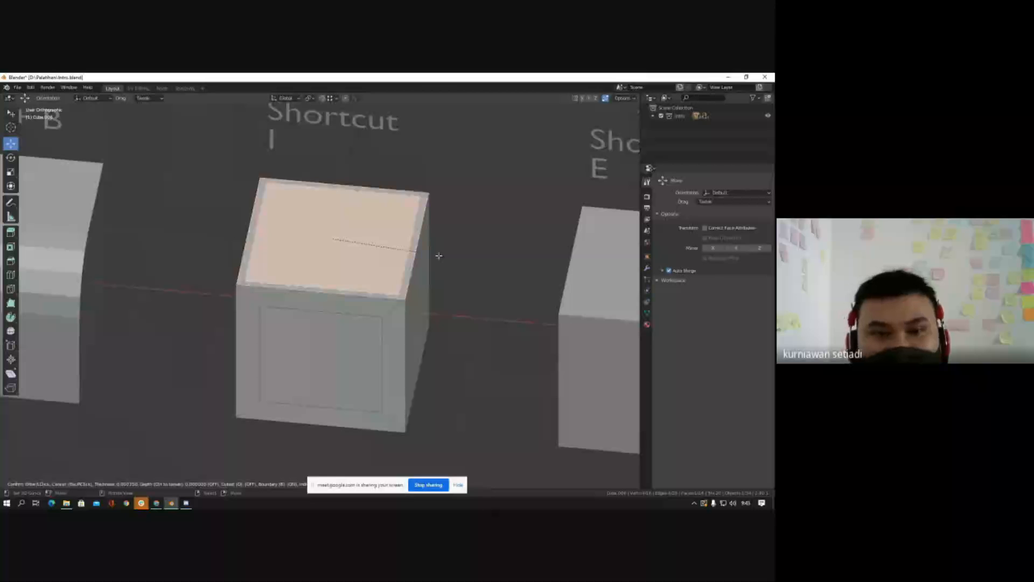
pyautogui.click(424, 251)
# Step: Select the side face next to the Extrude cube and try to inset it
pyautogui.scroll(-3, 423, 264)
pyautogui.click(423, 280)
pyautogui.scroll(1, 422, 271)
pyautogui.moveTo(423, 281); pyautogui.dragTo(494, 260, button='middle')
pyautogui.rightClick(422, 271)
pyautogui.press('i')
pyautogui.rightClick(490, 265)
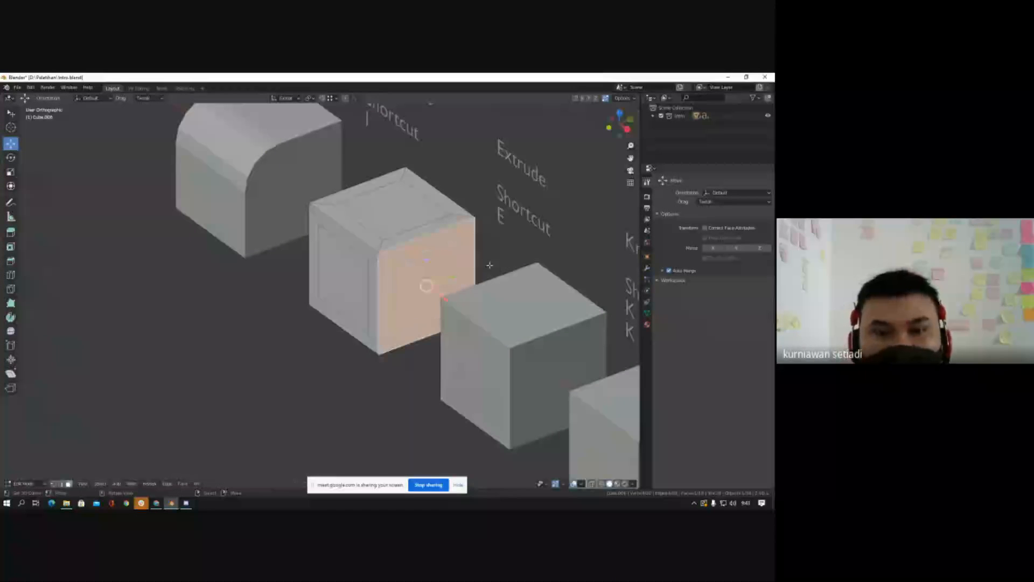
# Step: Undo the trial insets on the Inset Faces cube back to the plain selected front face
pyautogui.moveTo(381, 290); pyautogui.dragTo(441, 269, button='middle')
pyautogui.hotkey('ctrl', 'z')
pyautogui.hotkey('ctrl', 'z')
pyautogui.hotkey('ctrl', 'z')
pyautogui.hotkey('ctrl', 'z')
pyautogui.hotkey('ctrl', 'z')
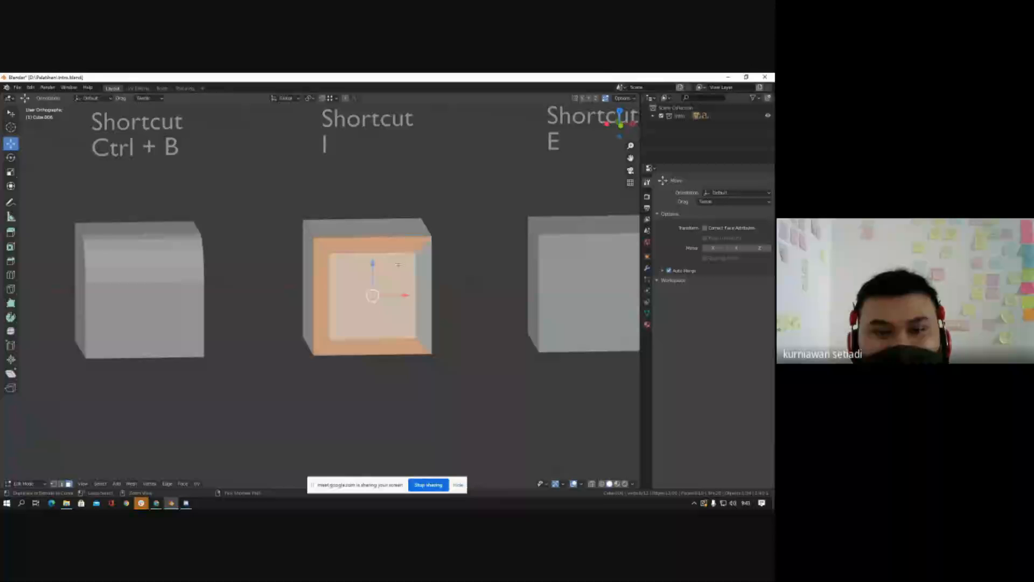
pyautogui.hotkey('ctrl', 'z')
pyautogui.hotkey('ctrl', 'z')
# Step: Inset the selected front face of the Inset Faces cube to leave a narrow border
pyautogui.moveTo(398, 264); pyautogui.dragTo(399, 260, button='middle')
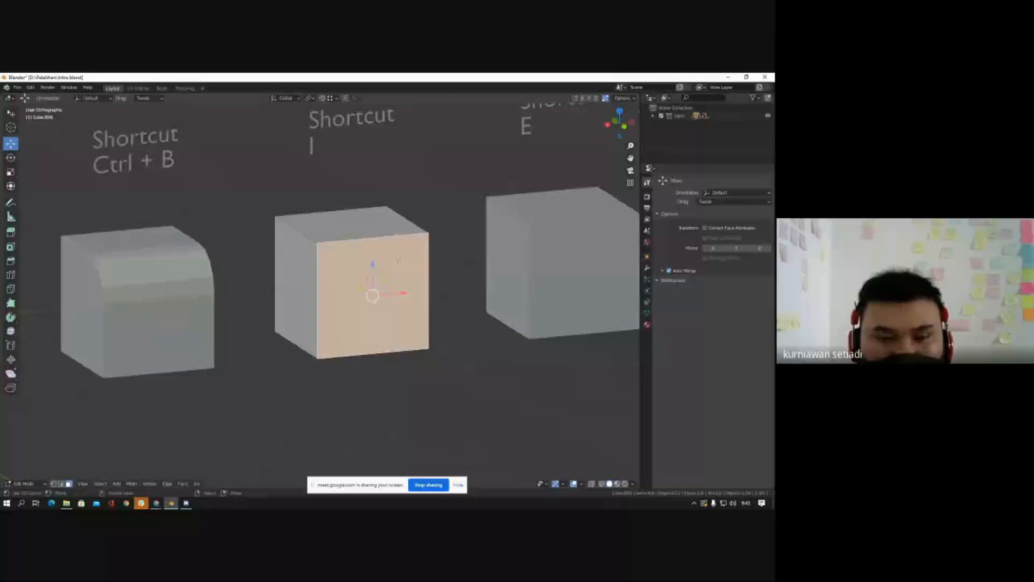
pyautogui.scroll(4, 383, 260)
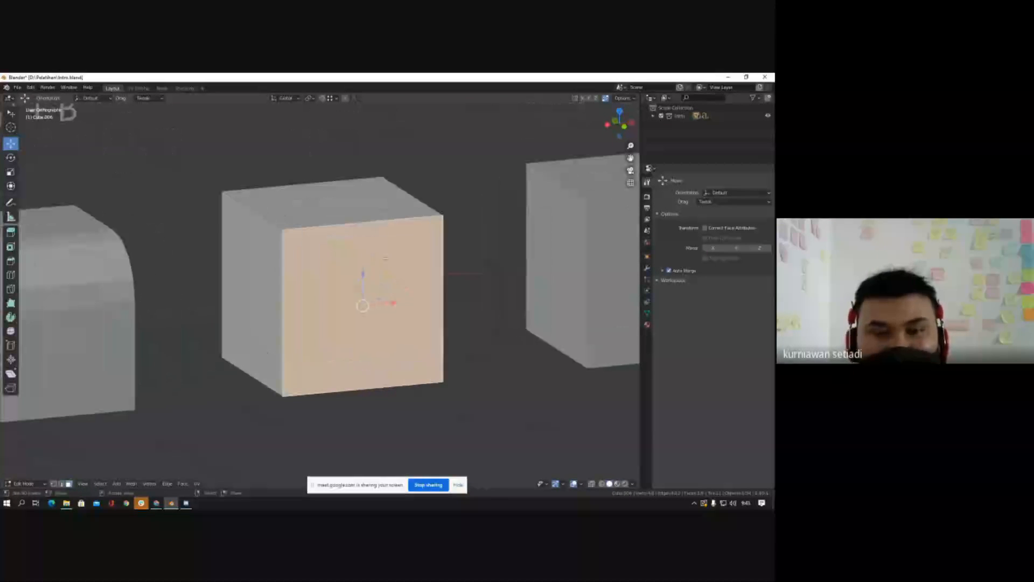
pyautogui.press('i')
pyautogui.click(374, 271)
# Step: Extrude the inset face inward to form a recess in the cube's front, and clear the selection
pyautogui.moveTo(320, 261); pyautogui.dragTo(342, 292, button='middle')
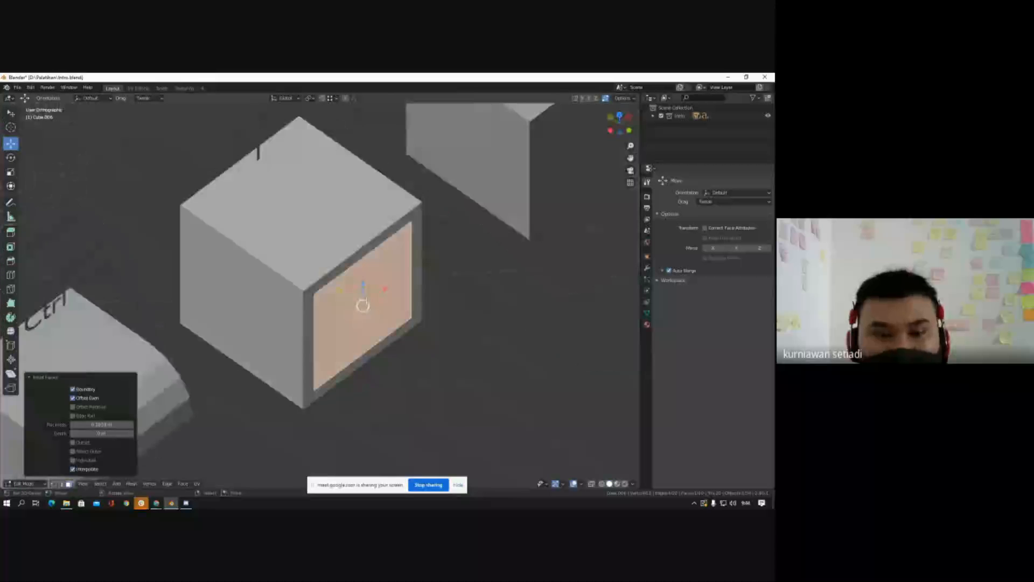
pyautogui.scroll(2, 341, 292)
pyautogui.press('e')
pyautogui.rightClick(341, 292)
pyautogui.moveTo(341, 292); pyautogui.dragTo(313, 280)
pyautogui.hotkey('alt', 'a')
pyautogui.moveTo(436, 336); pyautogui.dragTo(405, 307, button='middle')
# Step: Inspect the recessed front of the Inset Faces cube and leave Edit Mode
pyautogui.press('Tab')
pyautogui.scroll(-3, 369, 307)
pyautogui.hotkey('alt', 'a')
pyautogui.rightClick(373, 280)
pyautogui.press('Tab')
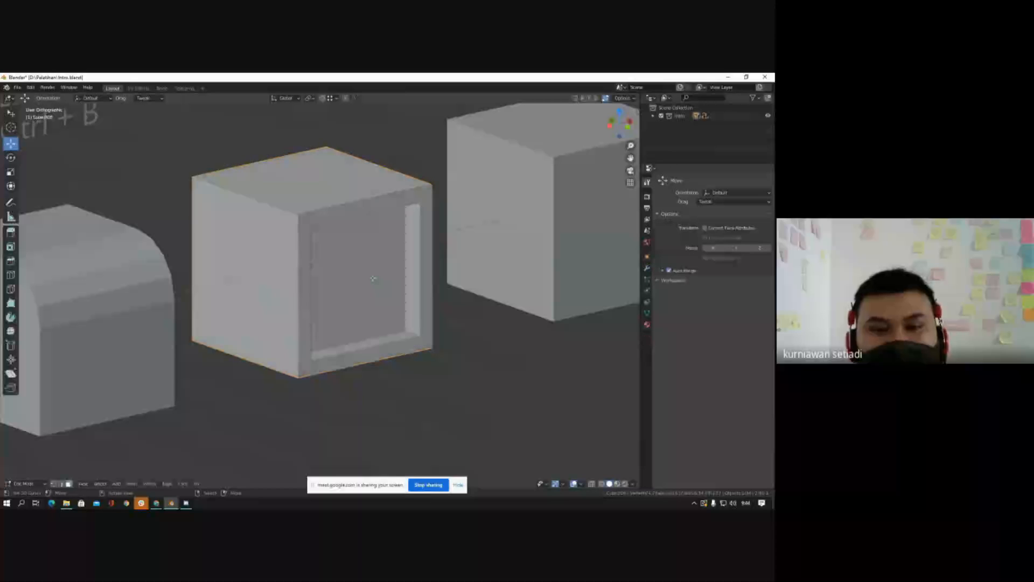
pyautogui.scroll(-1, 354, 286)
pyautogui.moveTo(354, 286); pyautogui.dragTo(262, 283, button='middle')
pyautogui.scroll(5, 261, 283)
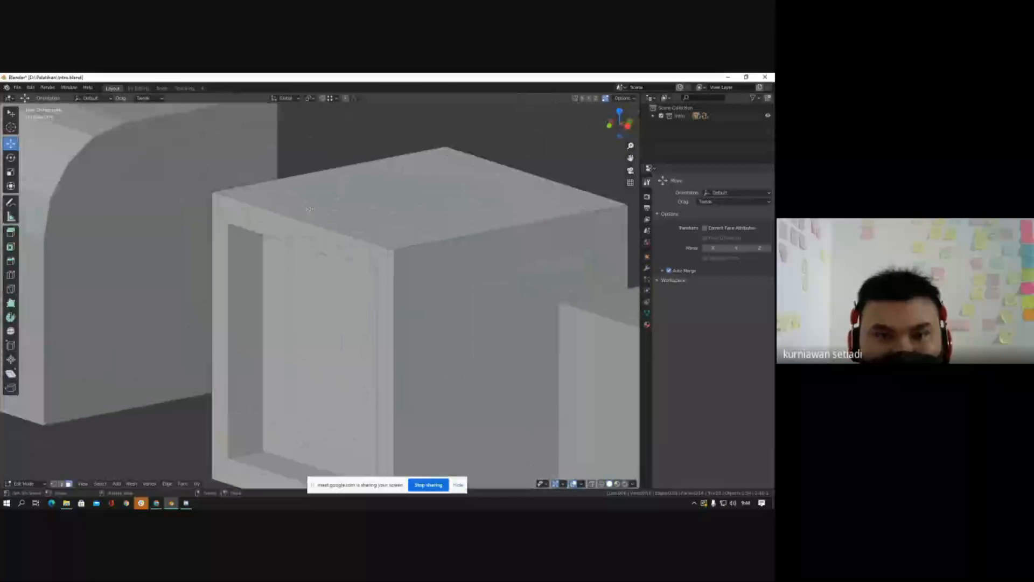
pyautogui.scroll(-7, 270, 262)
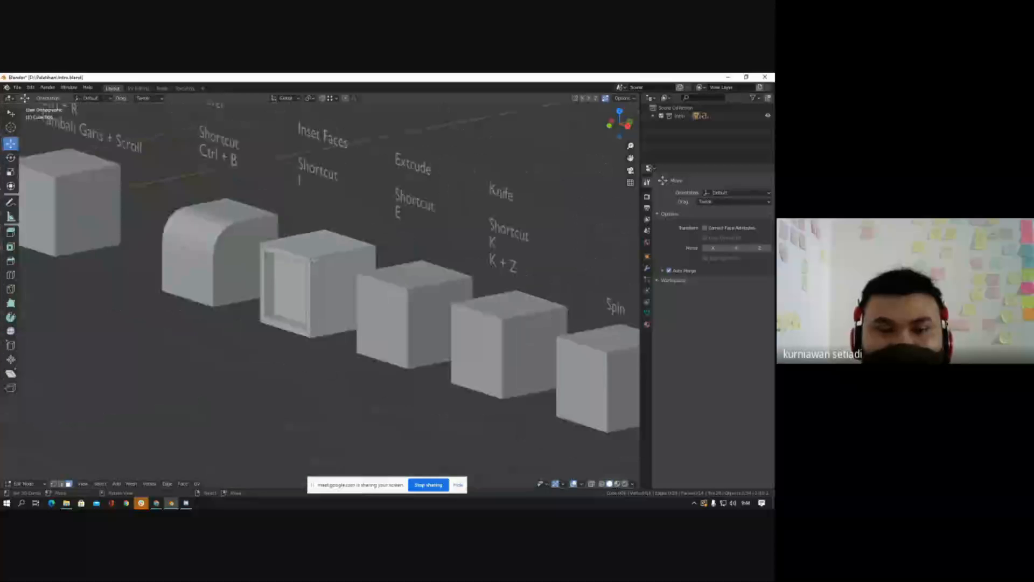
pyautogui.moveTo(269, 261); pyautogui.dragTo(295, 262, button='middle')
pyautogui.press('a')
pyautogui.press('Tab')
# Step: Select the Extrude cube and open it in Edit Mode
pyautogui.moveTo(444, 259); pyautogui.dragTo(481, 252, button='middle')
pyautogui.scroll(1, 490, 221)
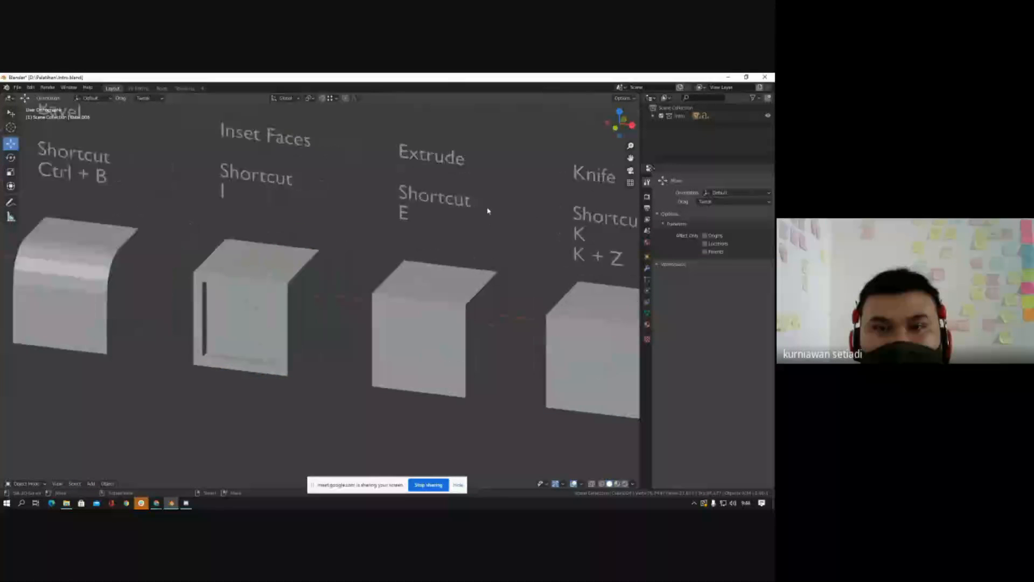
pyautogui.scroll(1, 448, 289)
pyautogui.moveTo(448, 289)
pyautogui.mouseDown(button='middle')
pyautogui.moveTo(476, 267)
pyautogui.moveTo(448, 277)
pyautogui.mouseUp(button='middle')
pyautogui.scroll(-3, 447, 277)
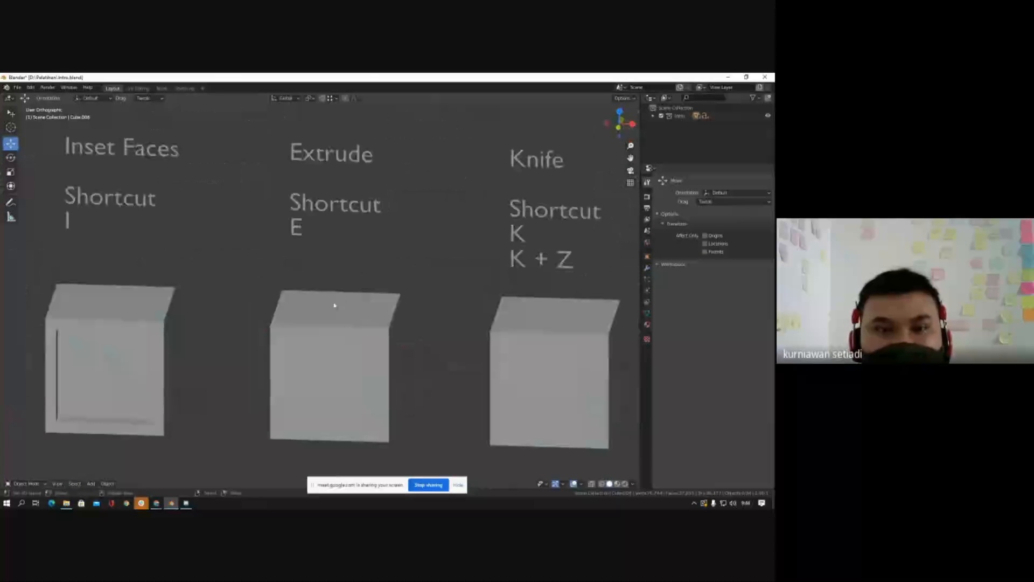
pyautogui.moveTo(334, 302); pyautogui.dragTo(341, 365, button='middle')
pyautogui.click(341, 365)
pyautogui.press('Tab')
# Step: Select the top face of the Extrude cube
pyautogui.scroll(1, 339, 298)
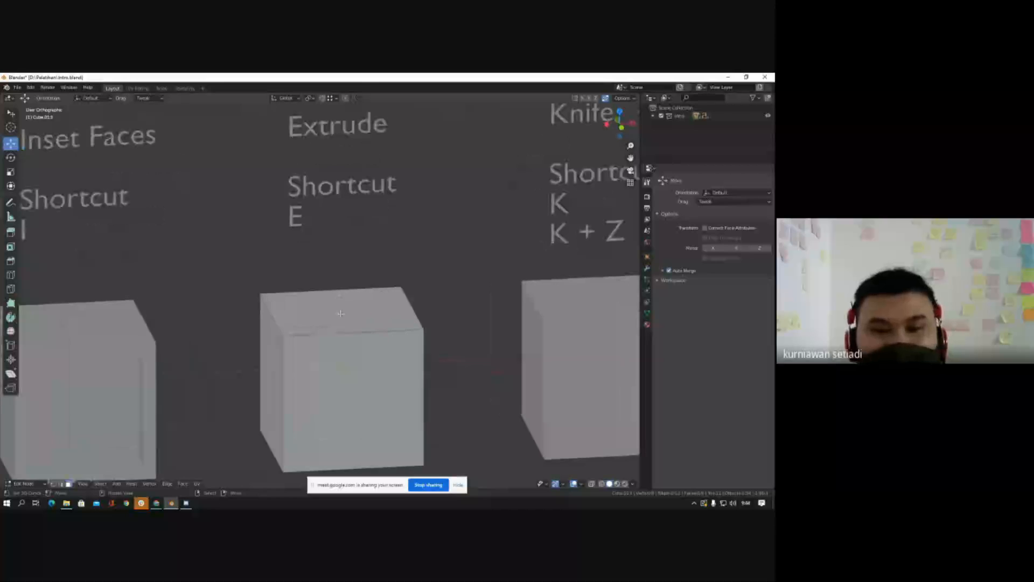
pyautogui.click(339, 311)
pyautogui.scroll(-3, 326, 306)
pyautogui.moveTo(327, 305); pyautogui.dragTo(319, 292, button='middle')
pyautogui.scroll(3, 319, 291)
pyautogui.moveTo(338, 332); pyautogui.dragTo(348, 336, button='middle')
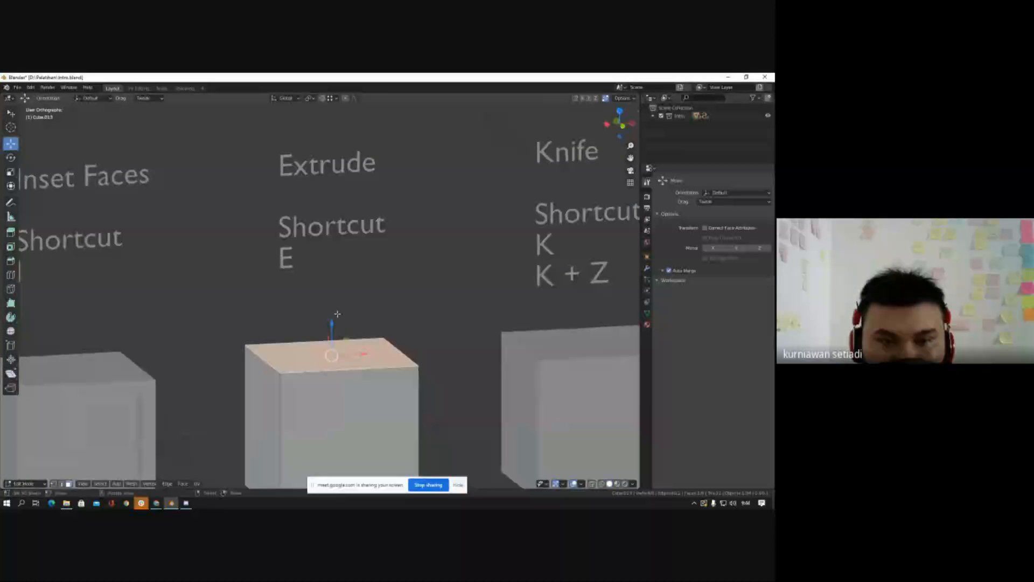
pyautogui.scroll(-3, 322, 299)
pyautogui.scroll(1, 335, 310)
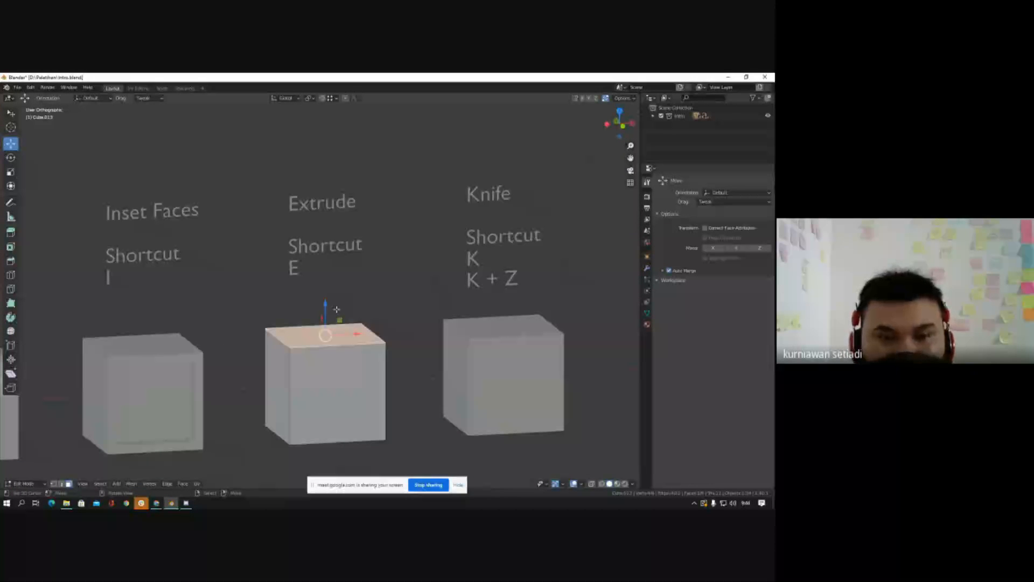
# Step: Select the Extrude cube's front face, try extruding it forward along Y, and undo the move
pyautogui.keyDown('shift'); pyautogui.moveTo(333, 380); pyautogui.dragTo(362, 353, button='middle'); pyautogui.keyUp('shift')
pyautogui.click(374, 327)
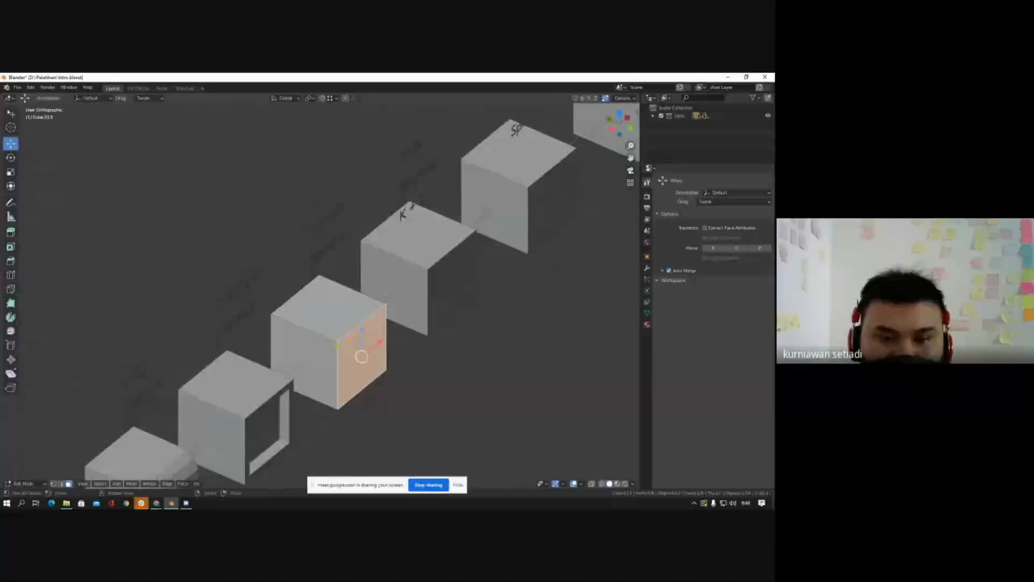
pyautogui.press('e')
pyautogui.rightClick(355, 339)
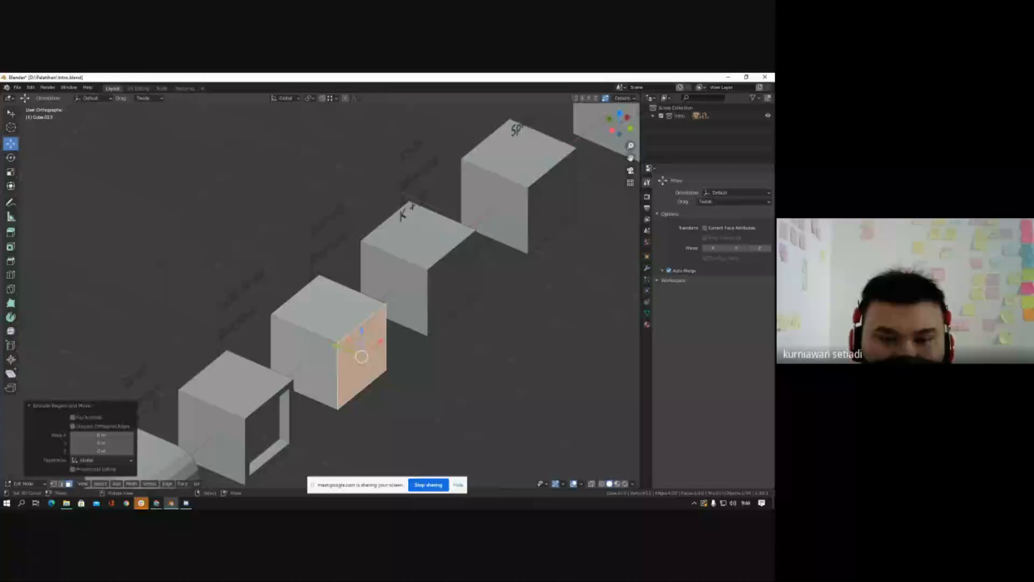
pyautogui.moveTo(335, 345); pyautogui.dragTo(404, 375)
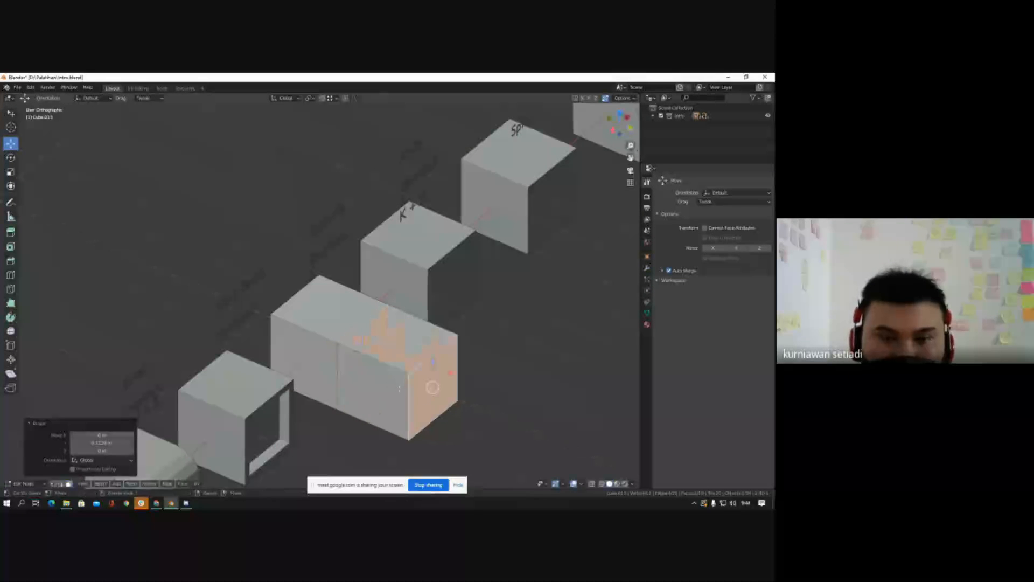
pyautogui.hotkey('ctrl', 'z')
# Step: Extrude the front face of the Extrude cube forward along the Y axis
pyautogui.moveTo(394, 289); pyautogui.dragTo(341, 250, button='middle')
pyautogui.scroll(4, 341, 250)
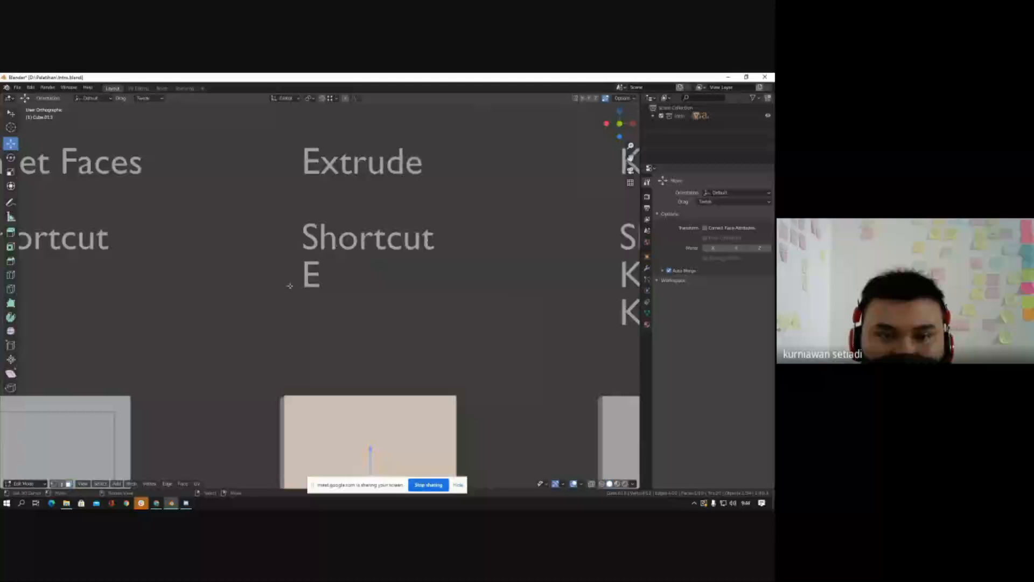
pyautogui.scroll(-4, 289, 286)
pyautogui.moveTo(370, 286); pyautogui.dragTo(364, 339, button='middle')
pyautogui.scroll(2, 369, 356)
pyautogui.press('e')
pyautogui.click(364, 338)
pyautogui.moveTo(349, 347); pyautogui.dragTo(460, 397)
# Step: Extrude the new end face forward along Y once more to add a second section
pyautogui.scroll(-5, 414, 349)
pyautogui.moveTo(417, 346); pyautogui.dragTo(422, 350, button='middle')
pyautogui.scroll(1, 423, 350)
pyautogui.press('e')
pyautogui.click(423, 350)
pyautogui.moveTo(392, 337); pyautogui.dragTo(472, 392)
# Step: Select the top face of the middle section and extrude it upward along Z
pyautogui.click(392, 313)
pyautogui.moveTo(392, 311); pyautogui.dragTo(395, 289, button='middle')
pyautogui.scroll(1, 395, 289)
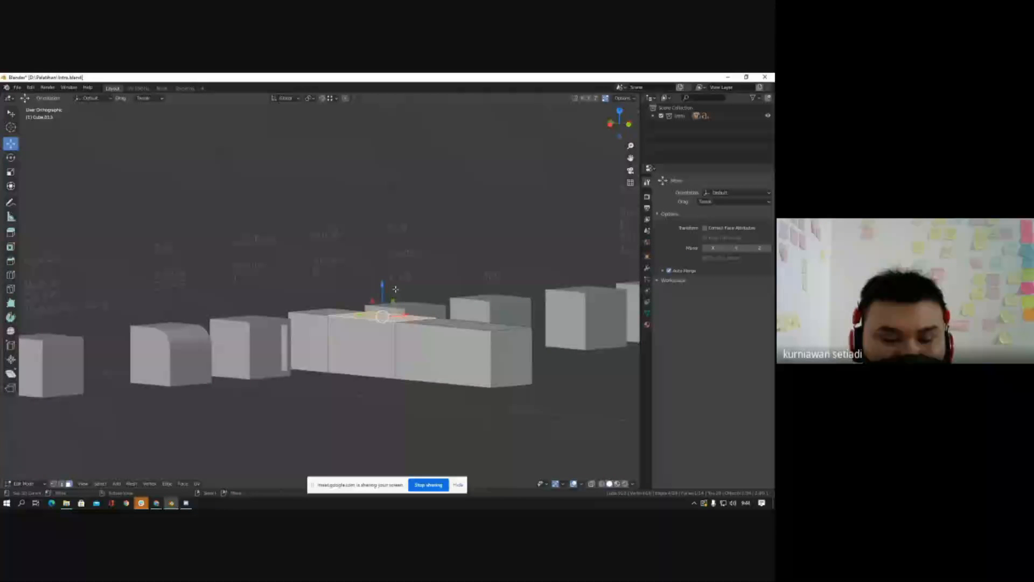
pyautogui.press('e')
pyautogui.click(395, 289)
pyautogui.moveTo(385, 282); pyautogui.dragTo(385, 187)
pyautogui.click(426, 199)
# Step: Lower the top face of the raised column along Z to shorten it to a low block
pyautogui.moveTo(426, 264); pyautogui.dragTo(269, 272, button='middle')
pyautogui.scroll(3, 323, 258)
pyautogui.moveTo(383, 239); pyautogui.dragTo(390, 243, button='middle')
pyautogui.click(370, 215)
pyautogui.moveTo(340, 185); pyautogui.dragTo(337, 262)
pyautogui.scroll(-4, 337, 262)
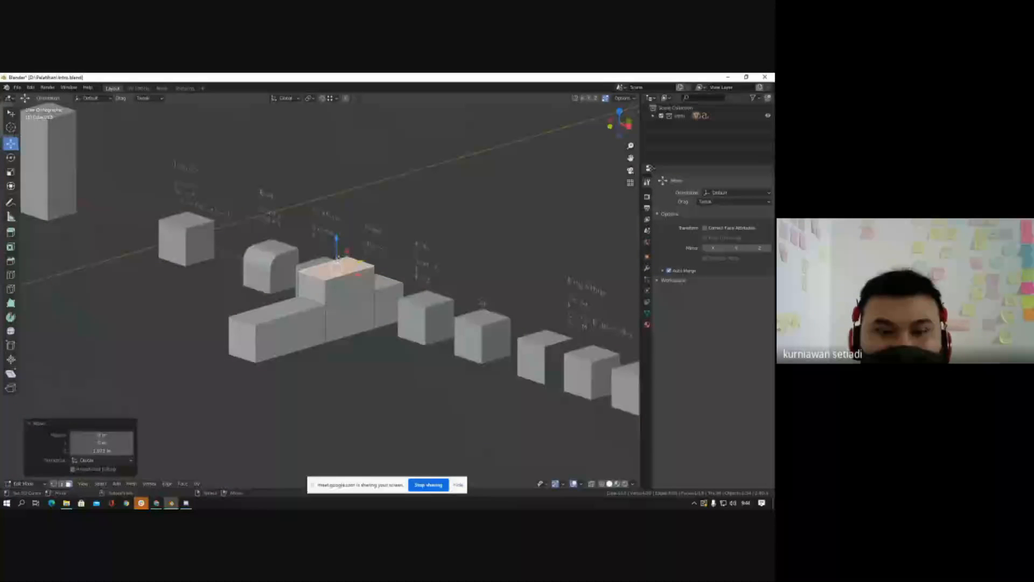
# Step: Select the right side face of the middle section and extrude it outward along X
pyautogui.click(385, 269)
pyautogui.moveTo(348, 299); pyautogui.dragTo(366, 308, button='middle')
pyautogui.scroll(2, 350, 311)
pyautogui.click(349, 311)
pyautogui.press('e')
pyautogui.click(350, 315)
pyautogui.moveTo(351, 318); pyautogui.dragTo(397, 331)
pyautogui.scroll(-3, 396, 329)
pyautogui.moveTo(395, 323); pyautogui.dragTo(409, 323, button='middle')
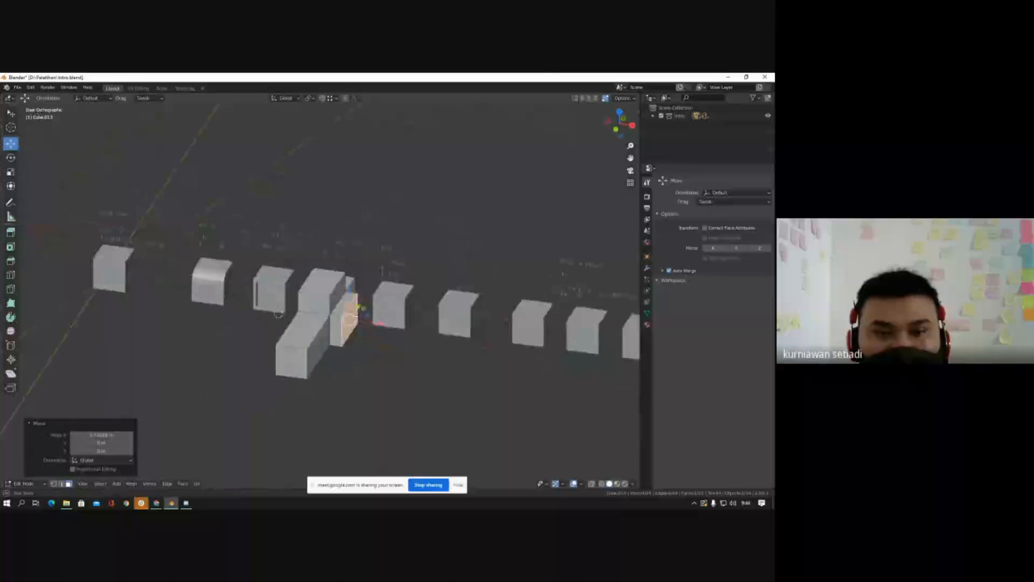
# Step: Select the opposite left side face of the middle section and extrude it outward
pyautogui.click(396, 275)
pyautogui.scroll(6, 391, 282)
pyautogui.moveTo(392, 283); pyautogui.dragTo(444, 245, button='middle')
pyautogui.scroll(-2, 399, 294)
pyautogui.click(291, 328)
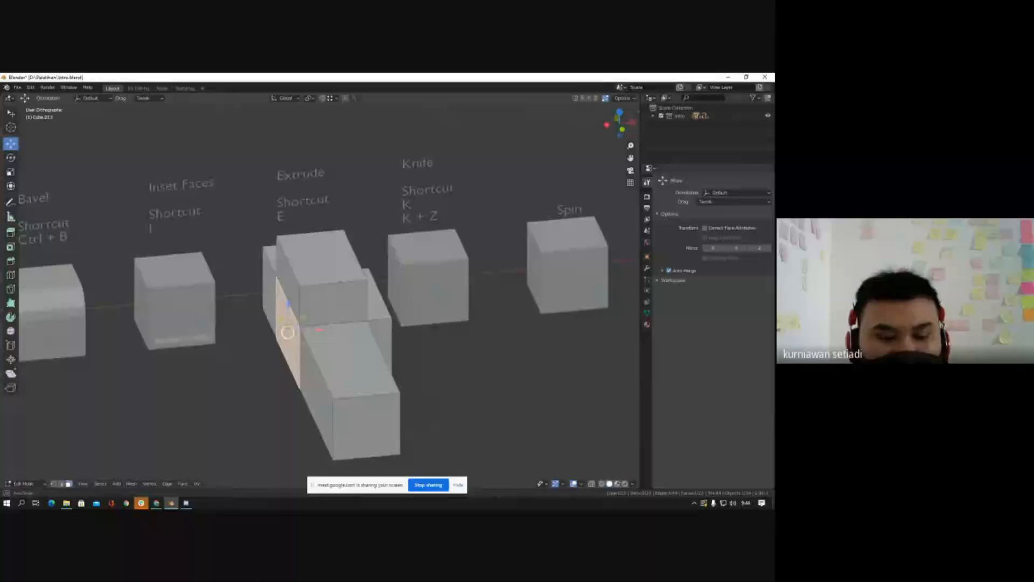
pyautogui.press('e')
pyautogui.click(294, 326)
pyautogui.press('e')
pyautogui.click(282, 330)
pyautogui.scroll(-4, 270, 291)
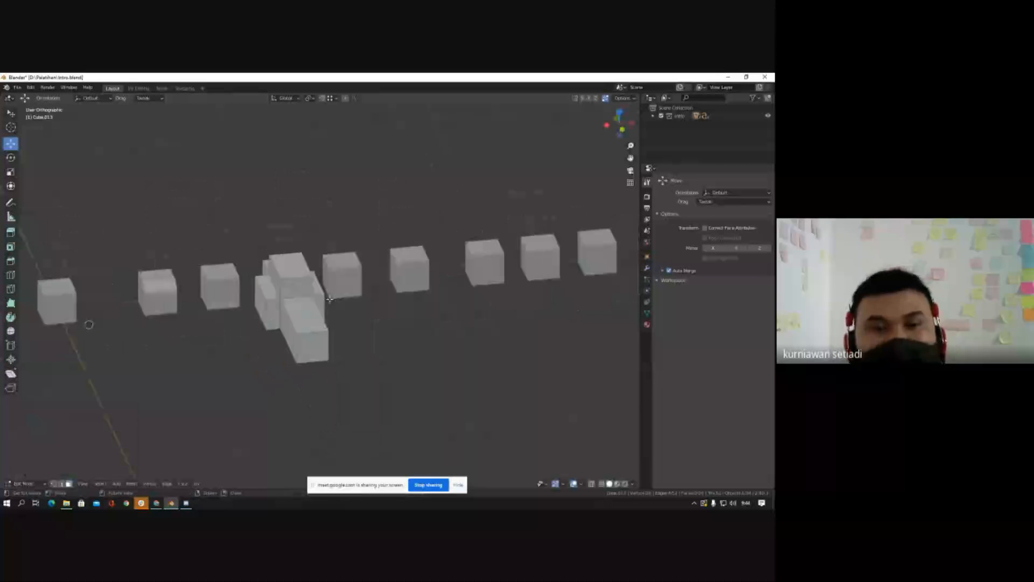
# Step: Leave Edit Mode on the Extrude cube and bring the Knife cube with its shortcut label into view
pyautogui.moveTo(453, 245); pyautogui.dragTo(402, 241, button='middle')
pyautogui.press('Tab')
pyautogui.scroll(4, 354, 251)
pyautogui.moveTo(254, 253); pyautogui.dragTo(189, 222, button='middle')
pyautogui.scroll(3, 207, 258)
pyautogui.moveTo(207, 257); pyautogui.dragTo(168, 215, button='middle')
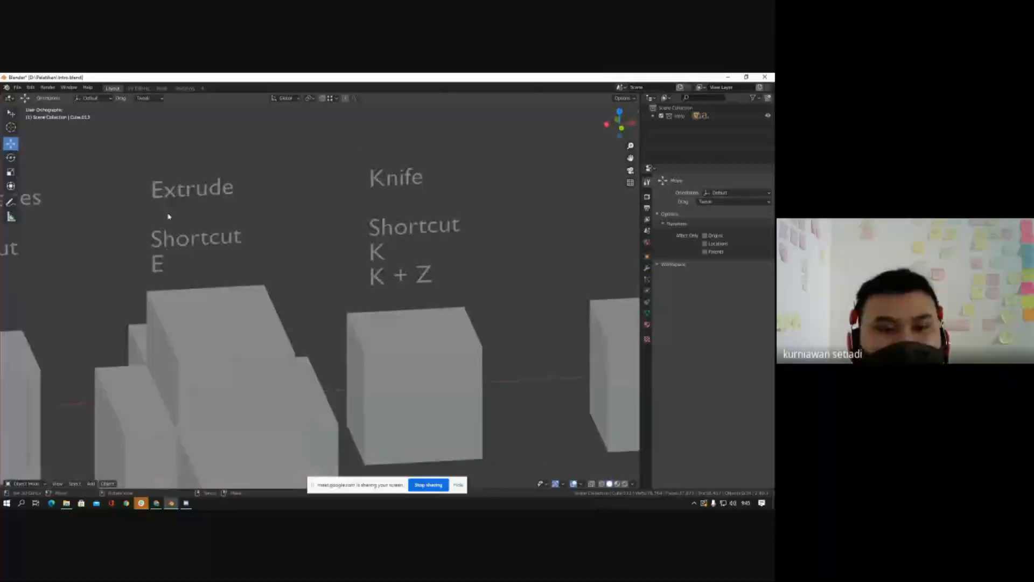
pyautogui.scroll(-2, 191, 219)
pyautogui.keyDown('shift'); pyautogui.moveTo(411, 202); pyautogui.dragTo(300, 194, button='middle'); pyautogui.keyUp('shift')
pyautogui.scroll(3, 242, 221)
pyautogui.moveTo(242, 221); pyautogui.dragTo(279, 184, button='middle')
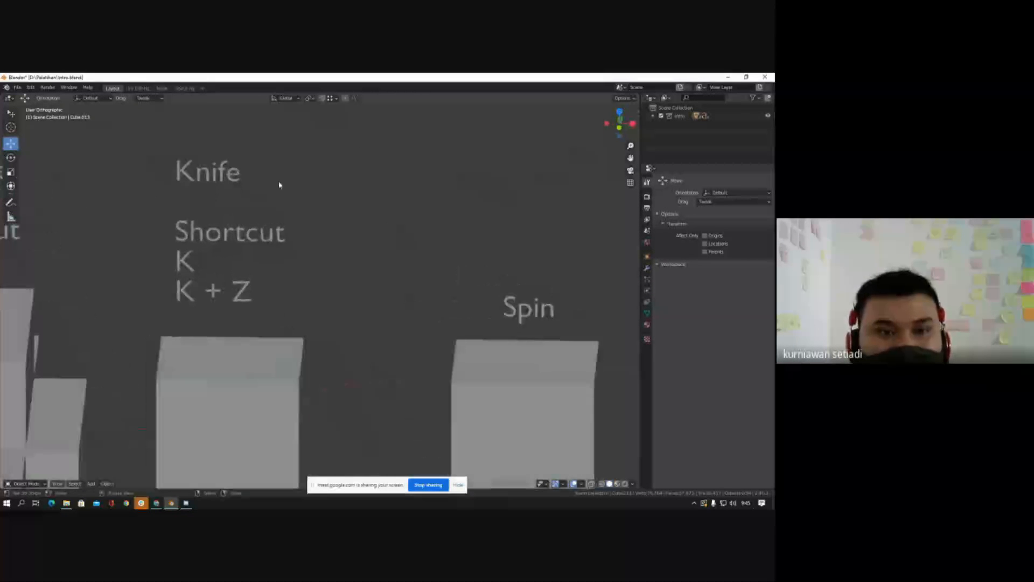
pyautogui.scroll(-4, 279, 185)
pyautogui.moveTo(264, 257); pyautogui.dragTo(249, 253, button='middle')
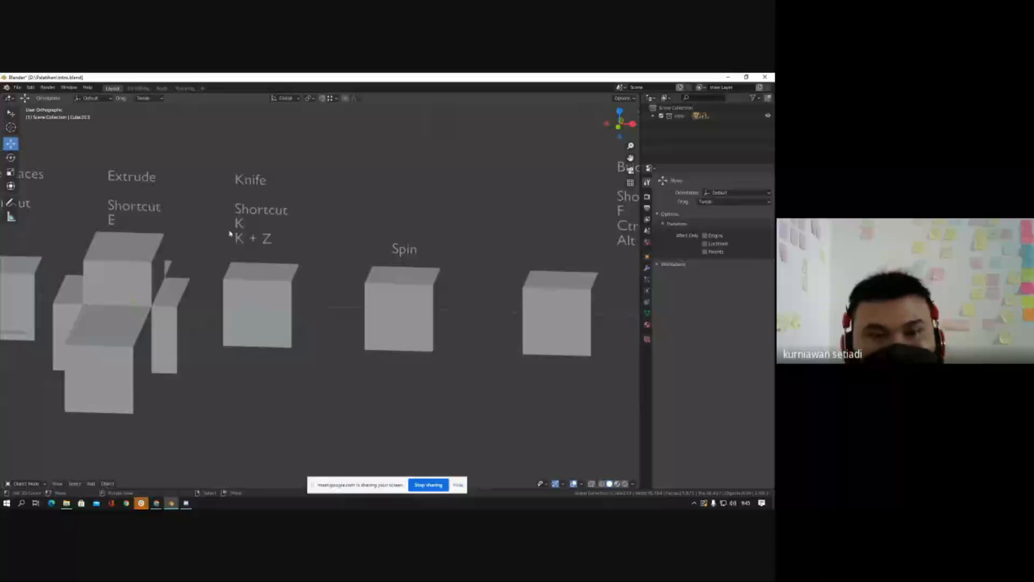
pyautogui.scroll(1, 237, 223)
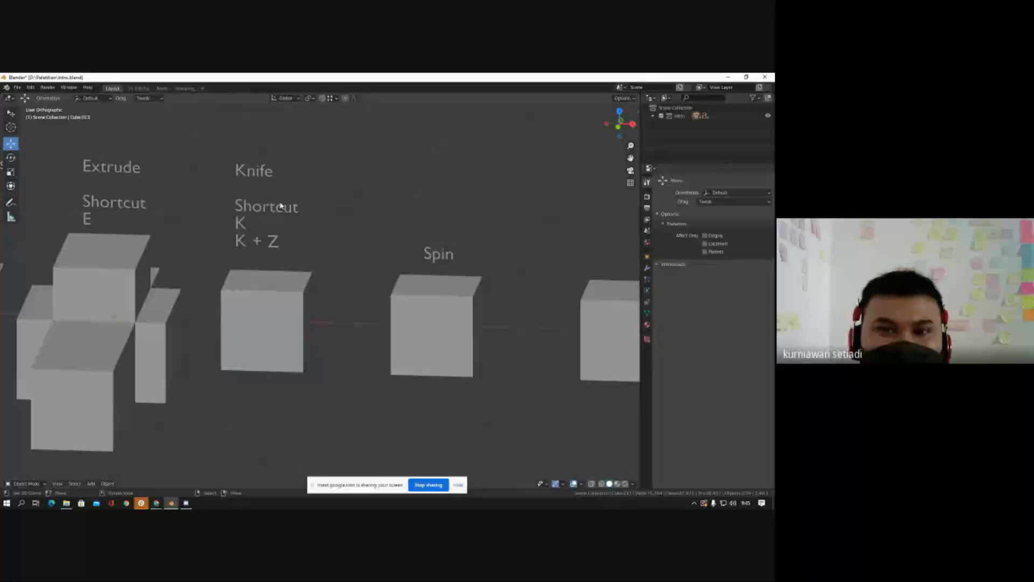
# Step: Open the Knife cube in Edit Mode and clear its selection
pyautogui.keyDown('shift'); pyautogui.moveTo(263, 324); pyautogui.dragTo(329, 294, button='middle'); pyautogui.keyUp('shift')
pyautogui.click(312, 288)
pyautogui.scroll(3, 312, 288)
pyautogui.press('Tab')
pyautogui.scroll(-3, 313, 296)
pyautogui.scroll(3, 330, 293)
pyautogui.press('a')
pyautogui.hotkey('alt', 'a')
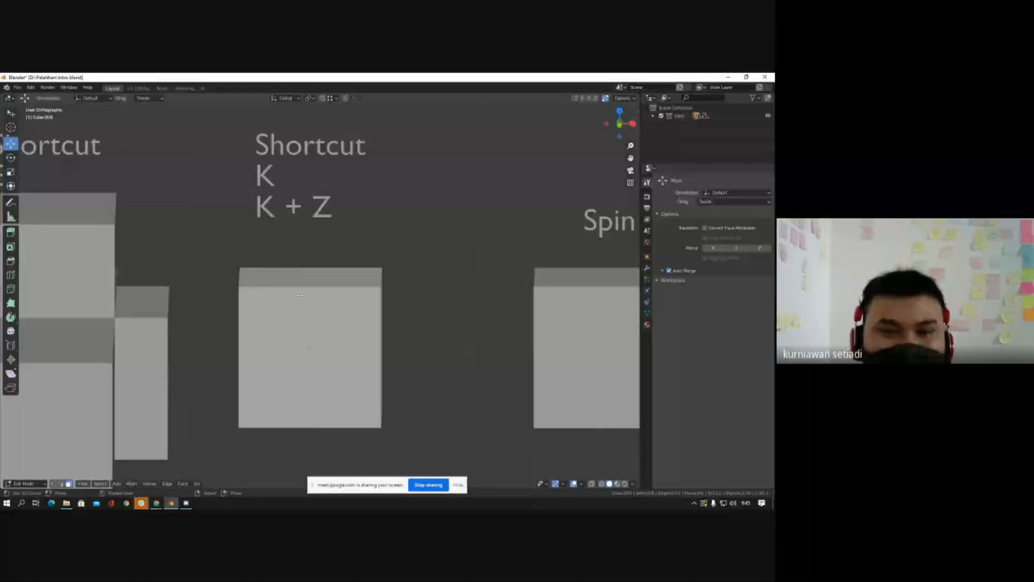
pyautogui.scroll(-2, 358, 261)
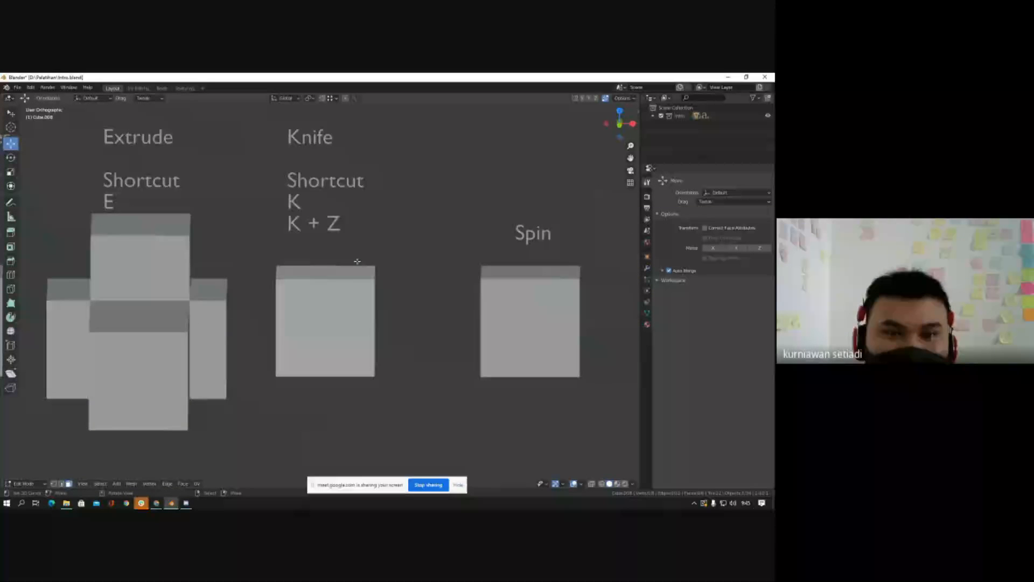
# Step: Knife-cut the Knife cube's front face diagonally from its upper-left corner to its lower-right corner
pyautogui.moveTo(358, 260); pyautogui.dragTo(322, 262, button='middle')
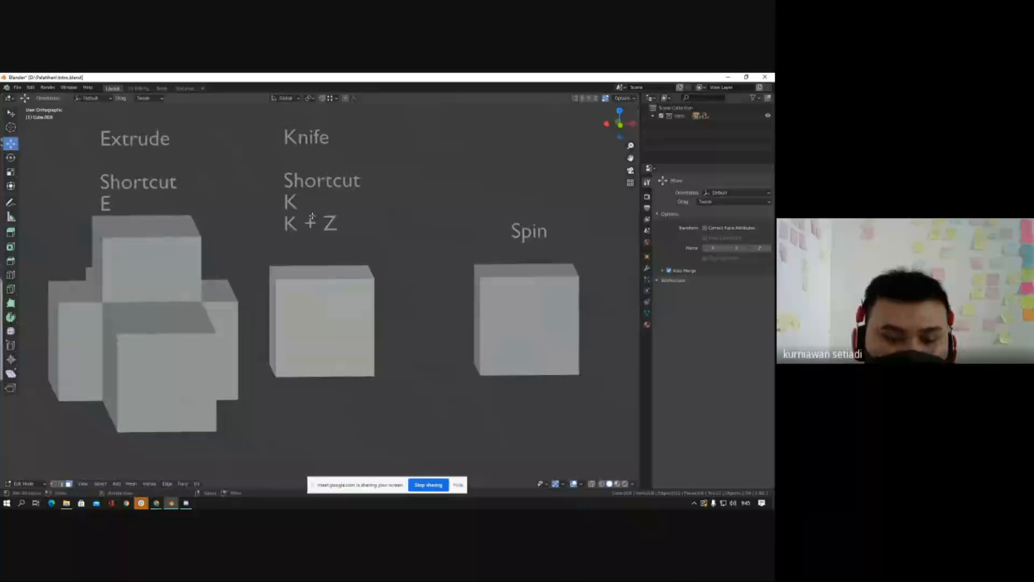
pyautogui.scroll(2, 312, 217)
pyautogui.press('k')
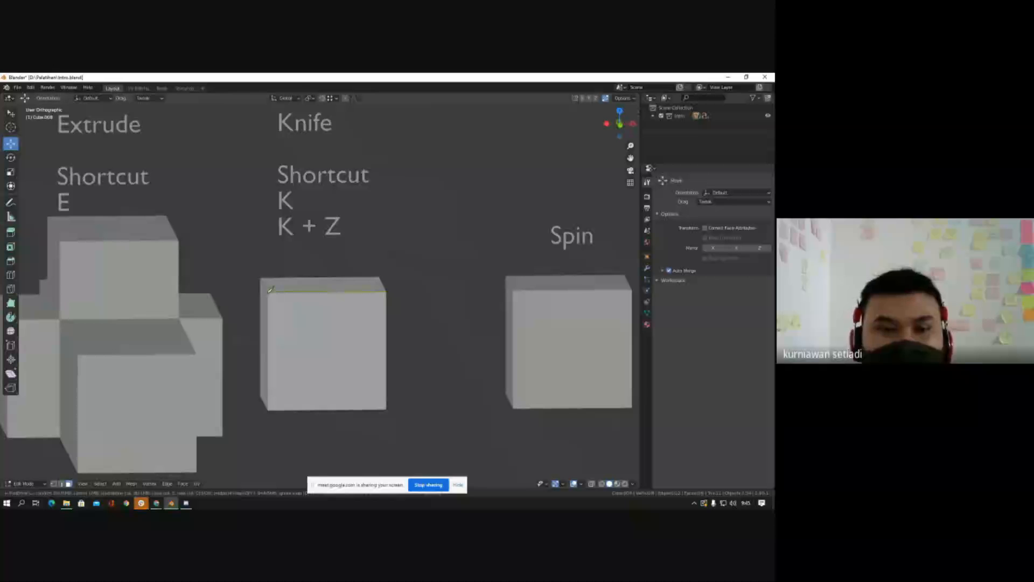
pyautogui.click(269, 291)
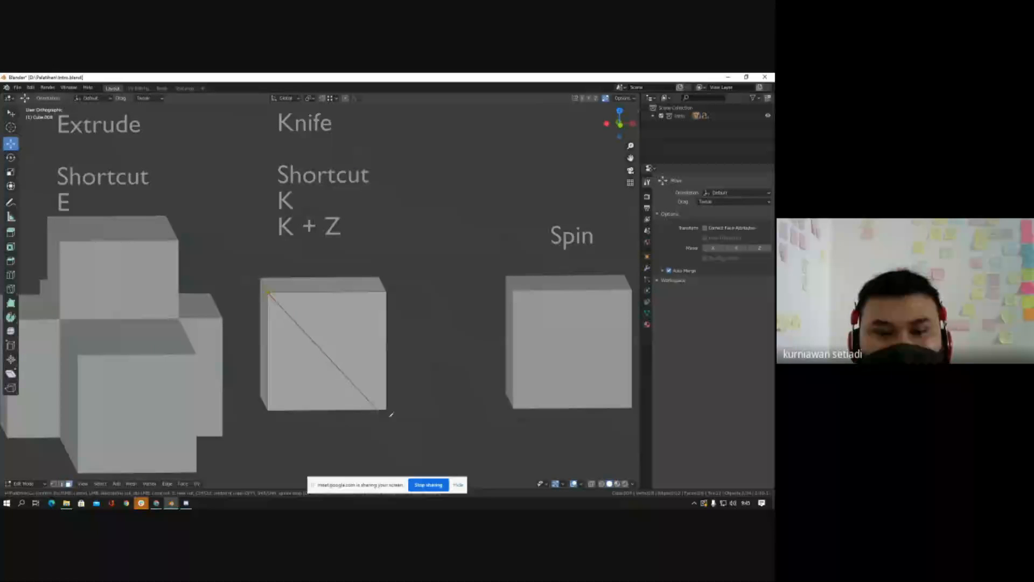
pyautogui.press('Return')
# Step: Knife-cut the front face along its other diagonal, from the lower-left corner to the upper-right corner
pyautogui.press('k')
pyautogui.click(268, 410)
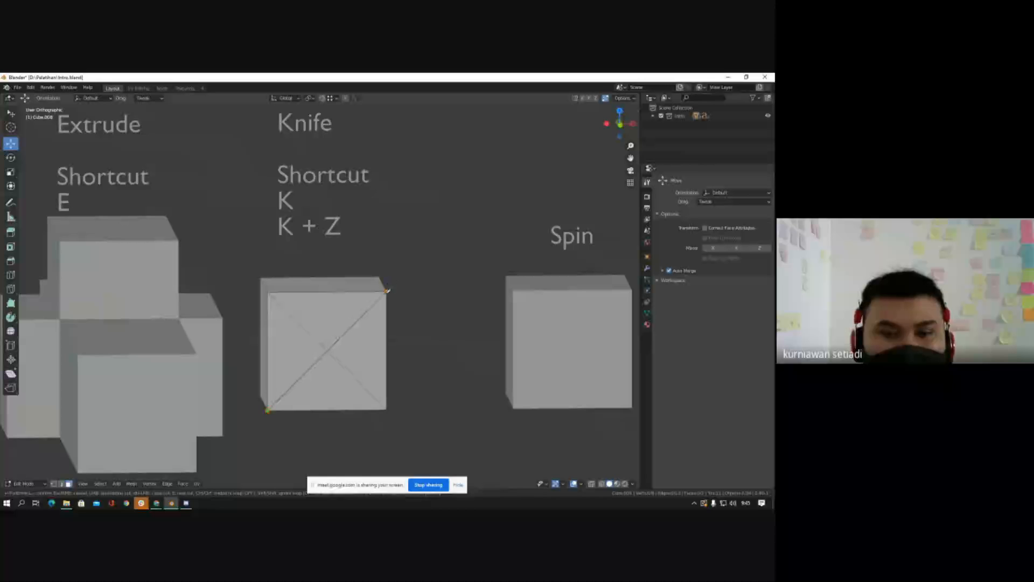
pyautogui.press('Return')
# Step: Examine the crossed diagonal cuts on the Knife cube's front face in front view and from an angle
pyautogui.press('KP_1')
pyautogui.scroll(2, 295, 268)
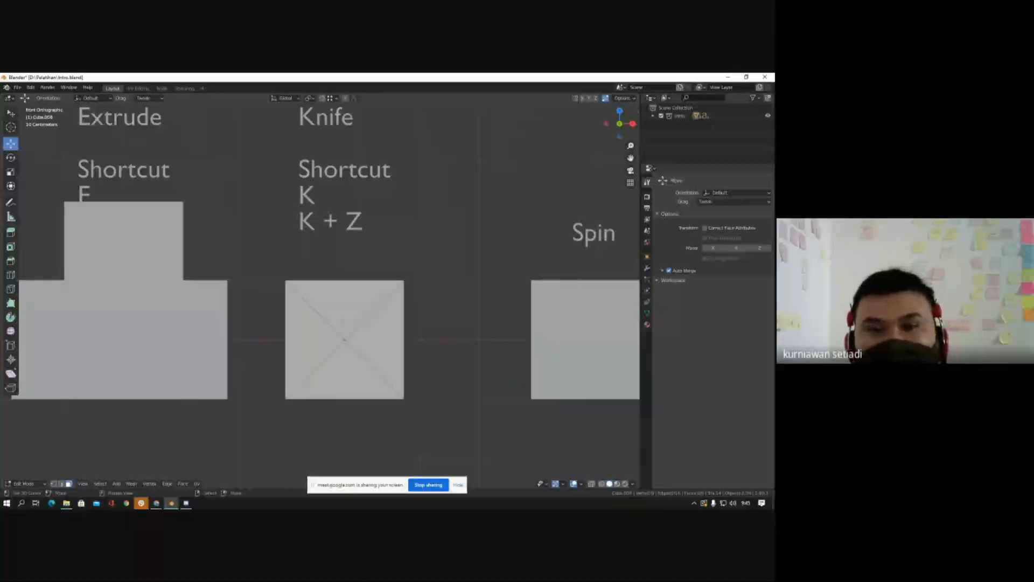
pyautogui.scroll(-1, 355, 343)
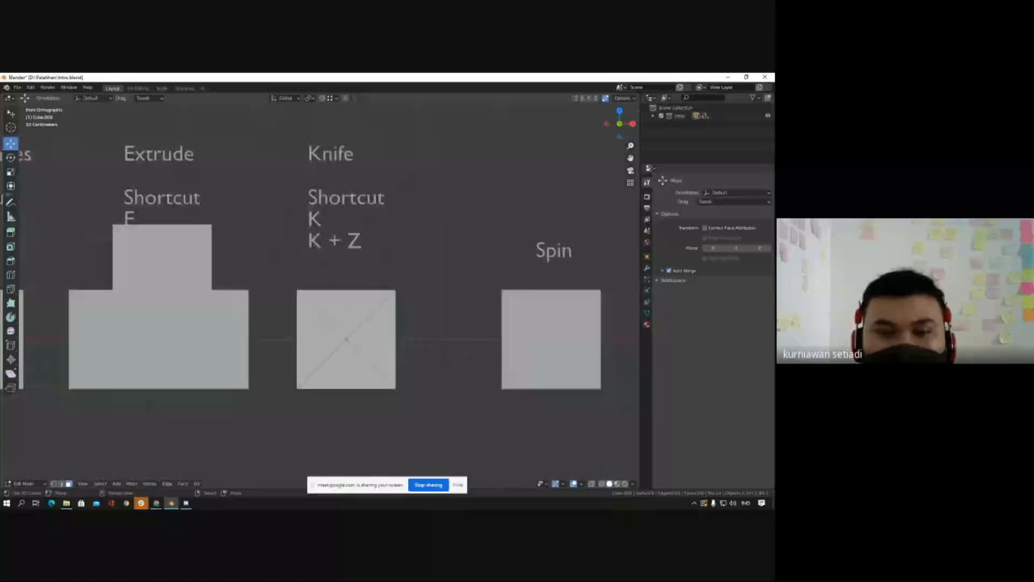
pyautogui.scroll(2, 346, 339)
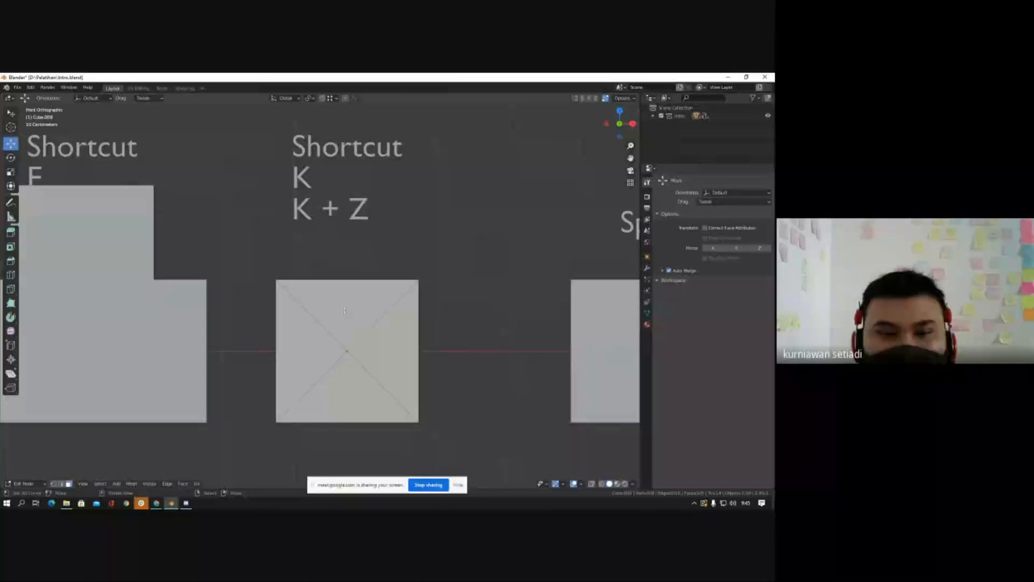
pyautogui.moveTo(344, 293); pyautogui.dragTo(374, 302, button='middle')
pyautogui.scroll(-2, 365, 302)
pyautogui.scroll(1, 374, 302)
pyautogui.press('KP_1')
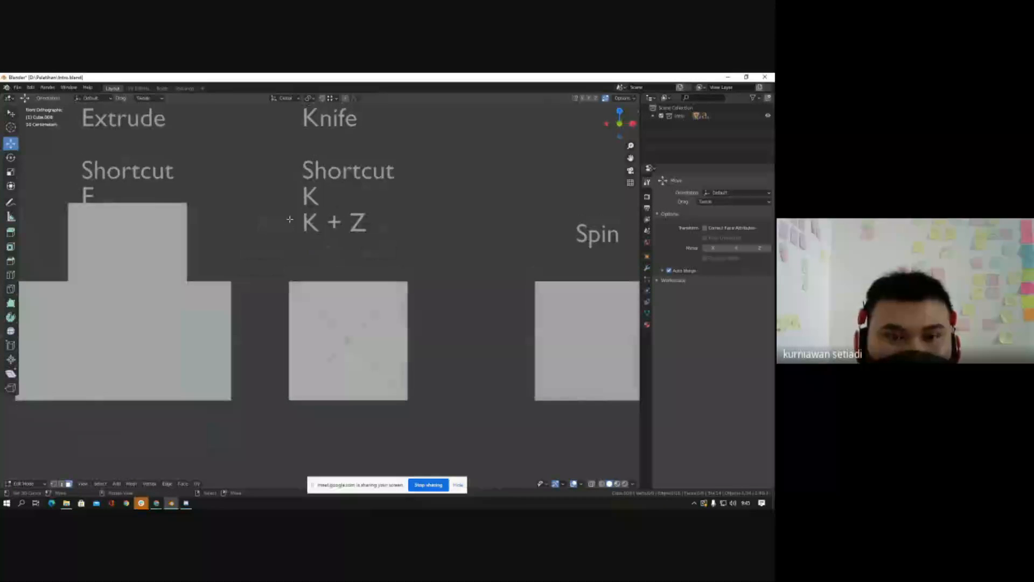
# Step: Select the upper triangular face of the cut front, and switch to edge selection to pick a diagonal cut edge
pyautogui.click(333, 319)
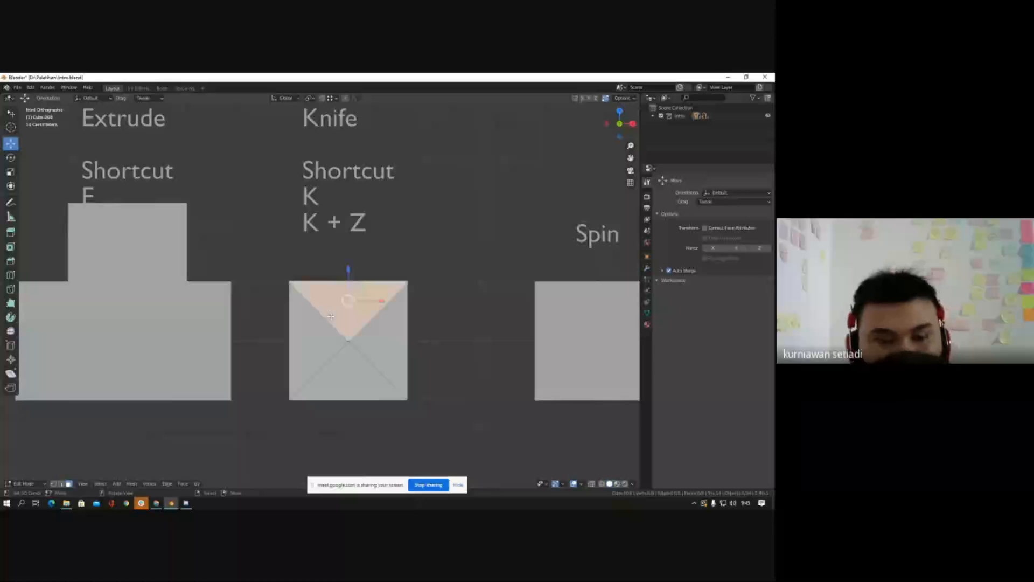
pyautogui.scroll(-1, 332, 320)
pyautogui.press('2')
pyautogui.click(330, 320)
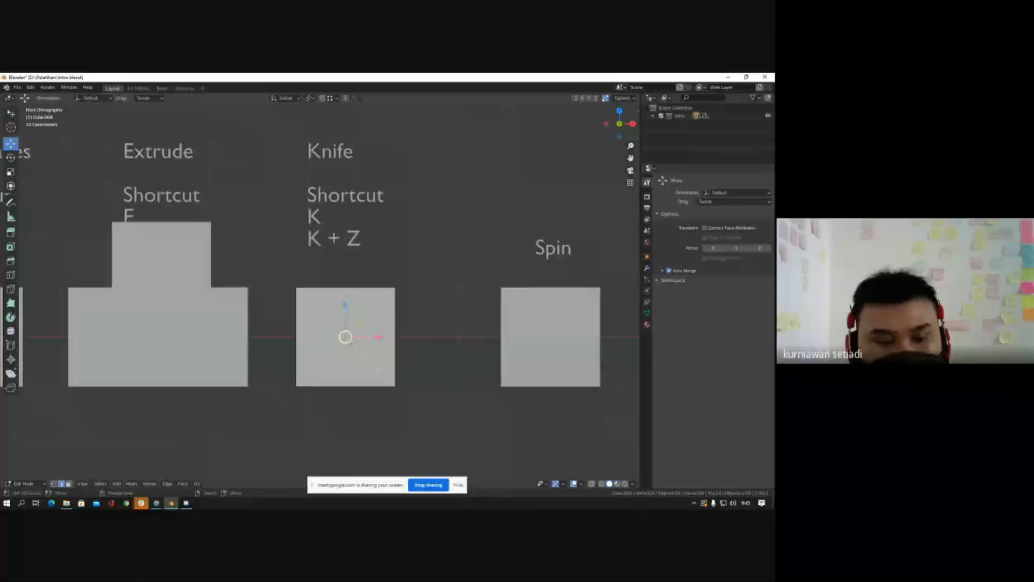
# Step: Cut the Knife cube's front face diagonally from its upper-left corner to its lower-right corner with the Knife tool
pyautogui.press('x')
pyautogui.click(340, 439)
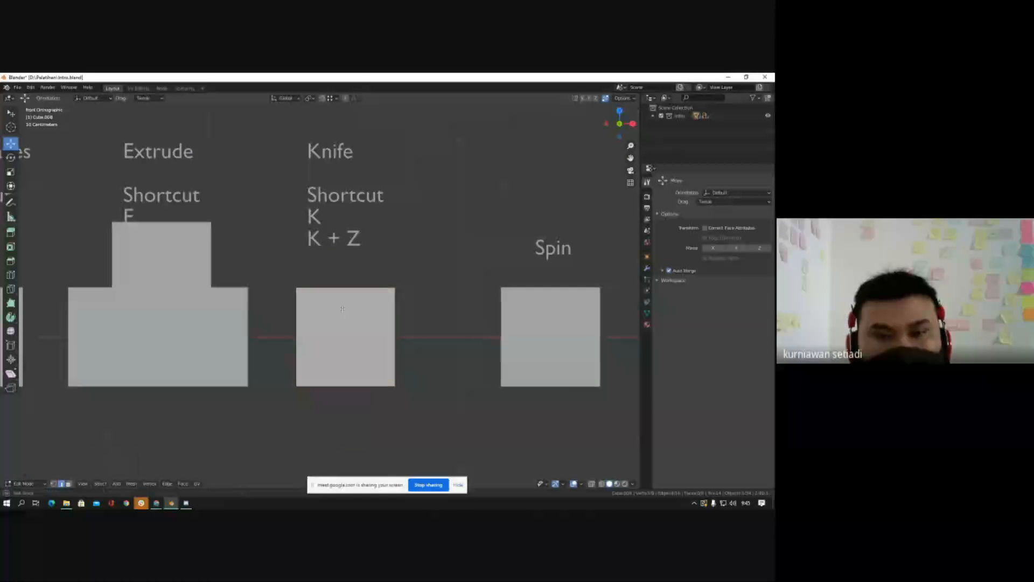
pyautogui.scroll(1, 322, 245)
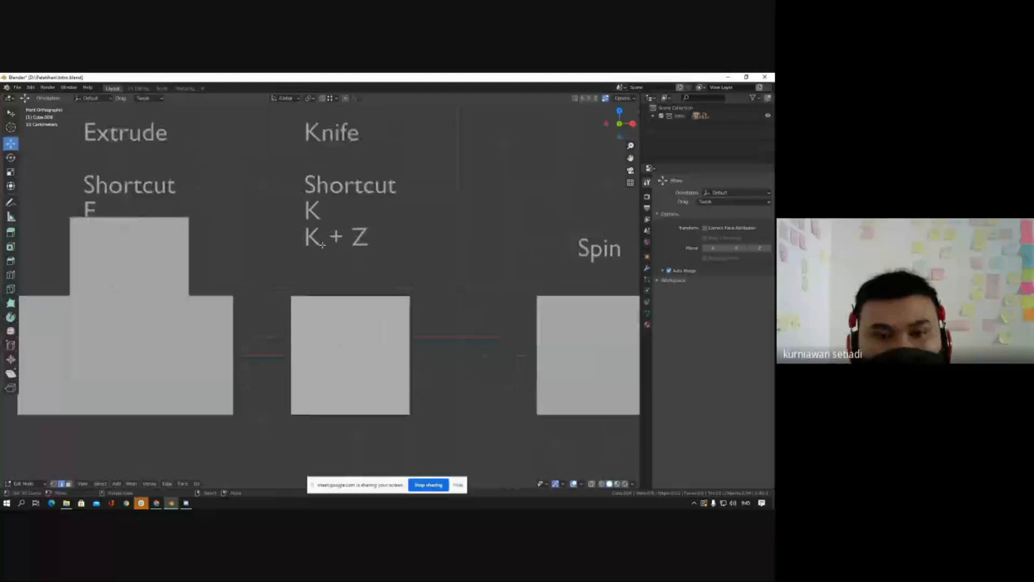
pyautogui.scroll(1, 322, 245)
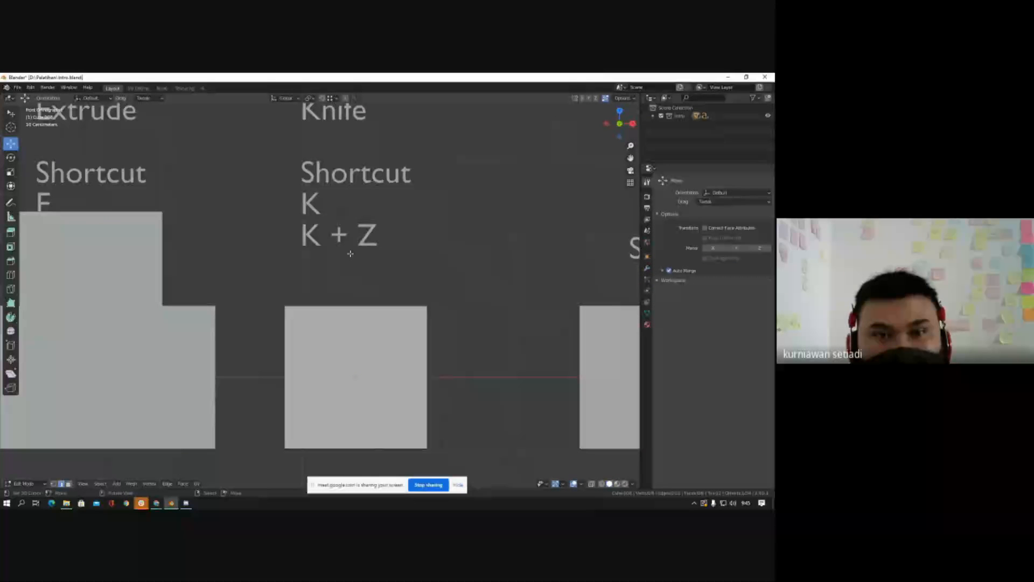
pyautogui.press('k')
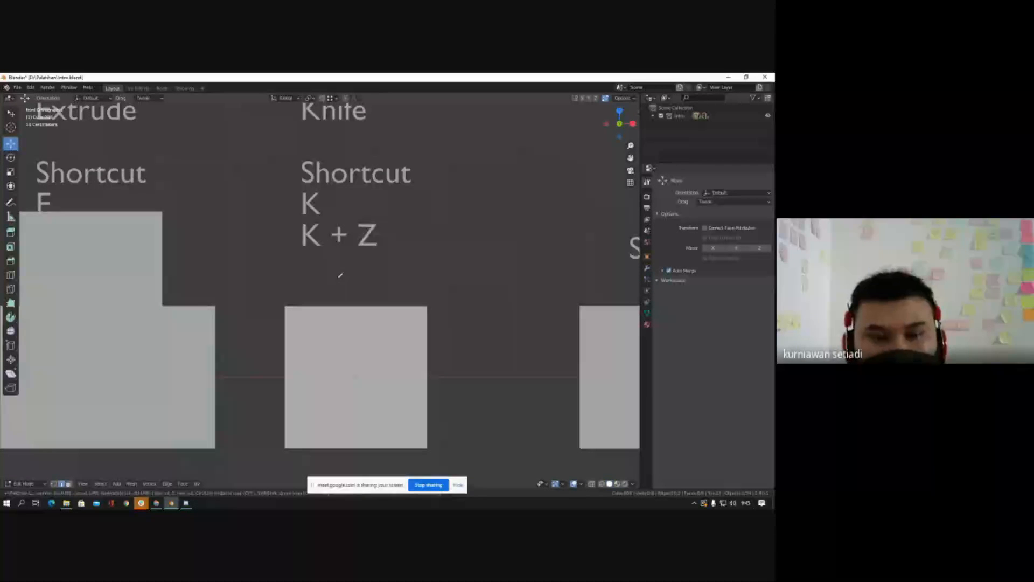
pyautogui.click(286, 305)
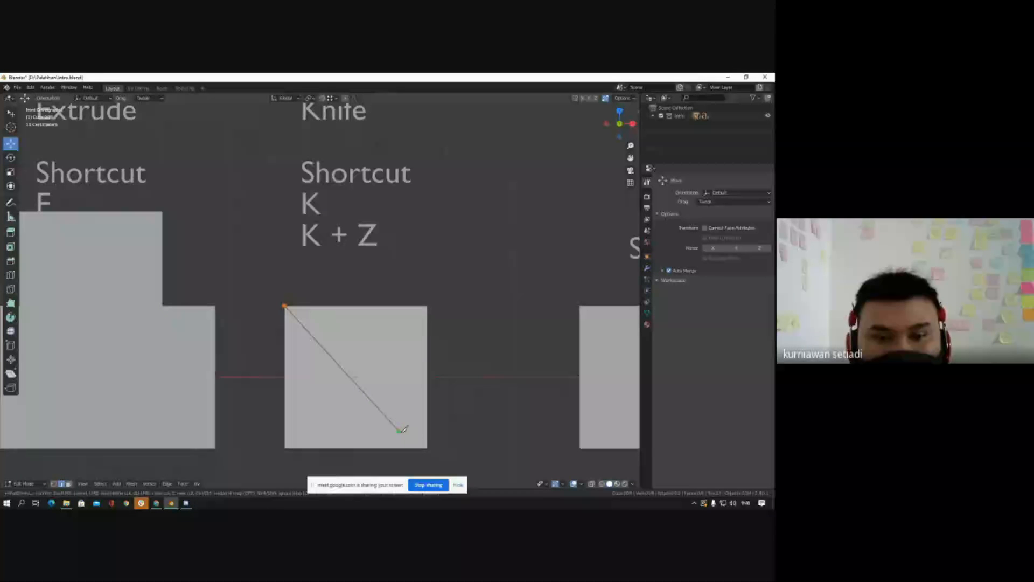
pyautogui.click(428, 447)
pyautogui.press('Return')
pyautogui.scroll(-2, 378, 320)
pyautogui.moveTo(378, 320); pyautogui.dragTo(244, 338, button='middle')
pyautogui.press('KP_1')
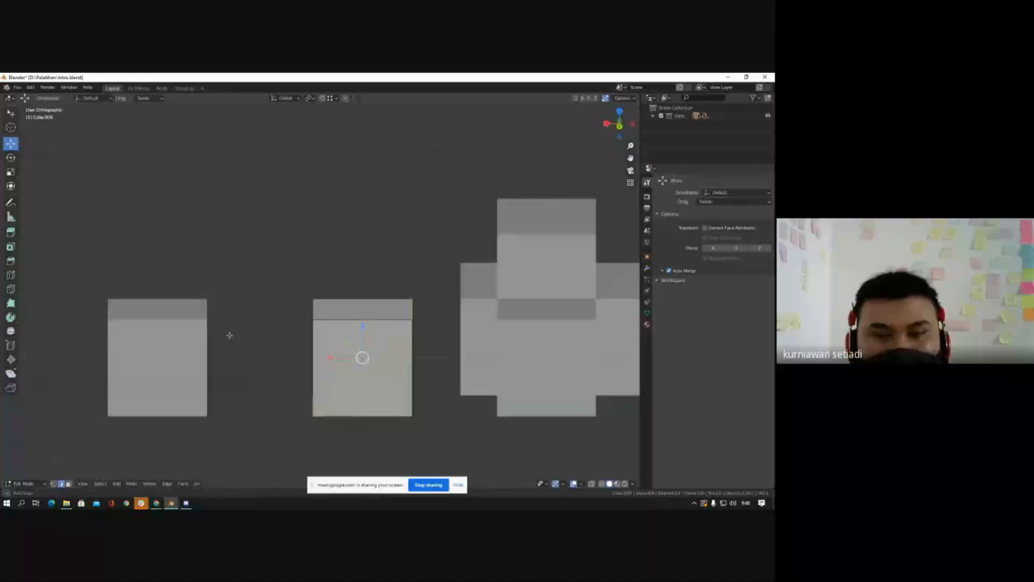
# Step: Knife a second, slanted line across the cube's front face from its upper edge over the diagonal to its lower edge
pyautogui.moveTo(230, 335); pyautogui.dragTo(376, 305, button='middle')
pyautogui.press('k')
pyautogui.click(383, 295)
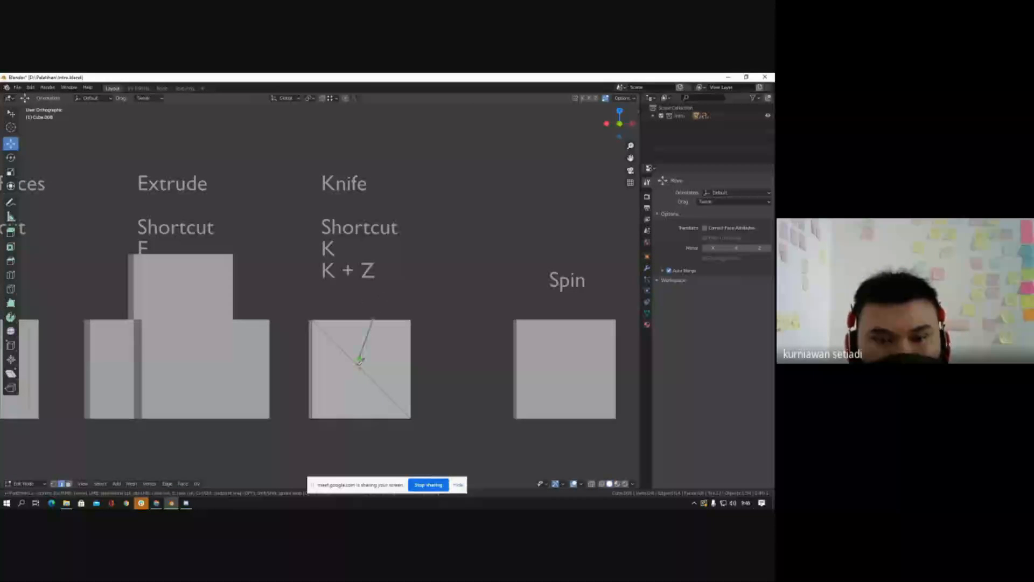
pyautogui.press('Return')
pyautogui.moveTo(332, 455); pyautogui.dragTo(234, 351, button='middle')
pyautogui.press('KP_1')
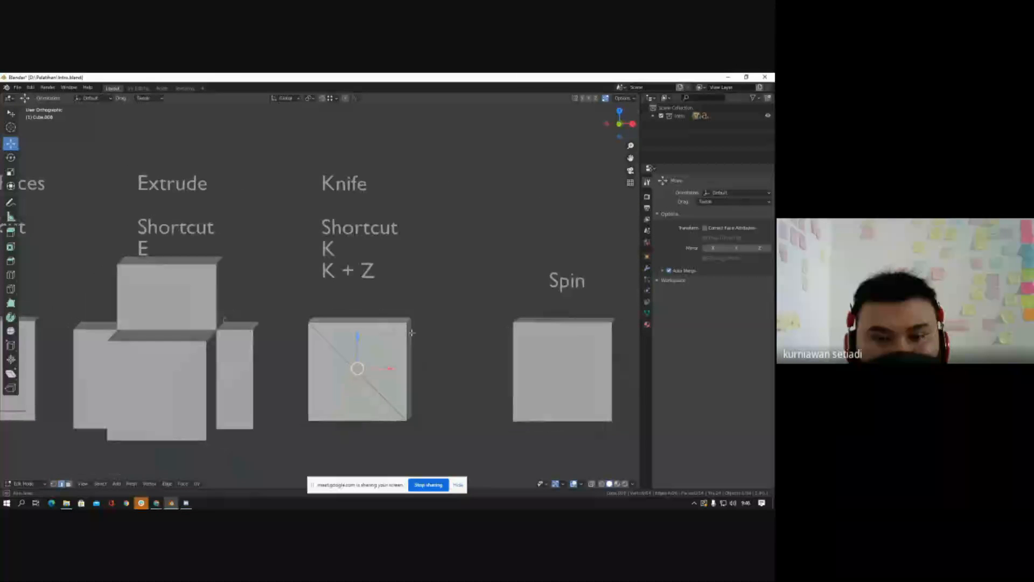
# Step: Cut from the front face's upper-right corner to the crossing of the existing cuts, leave Edit Mode and deselect everything
pyautogui.press('k')
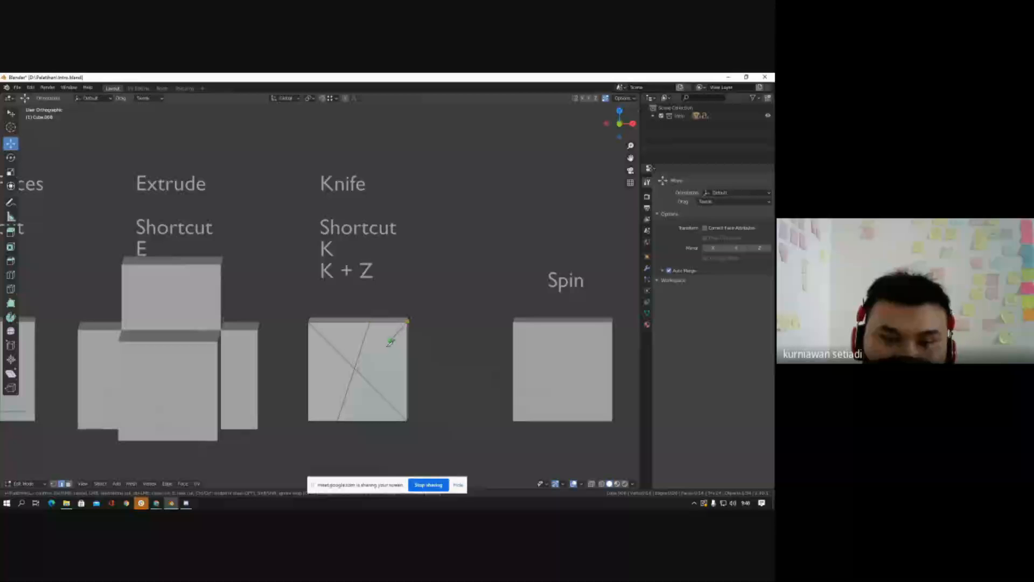
pyautogui.click(355, 369)
pyautogui.press('Return')
pyautogui.moveTo(426, 305); pyautogui.dragTo(410, 342, button='middle')
pyautogui.scroll(-3, 385, 336)
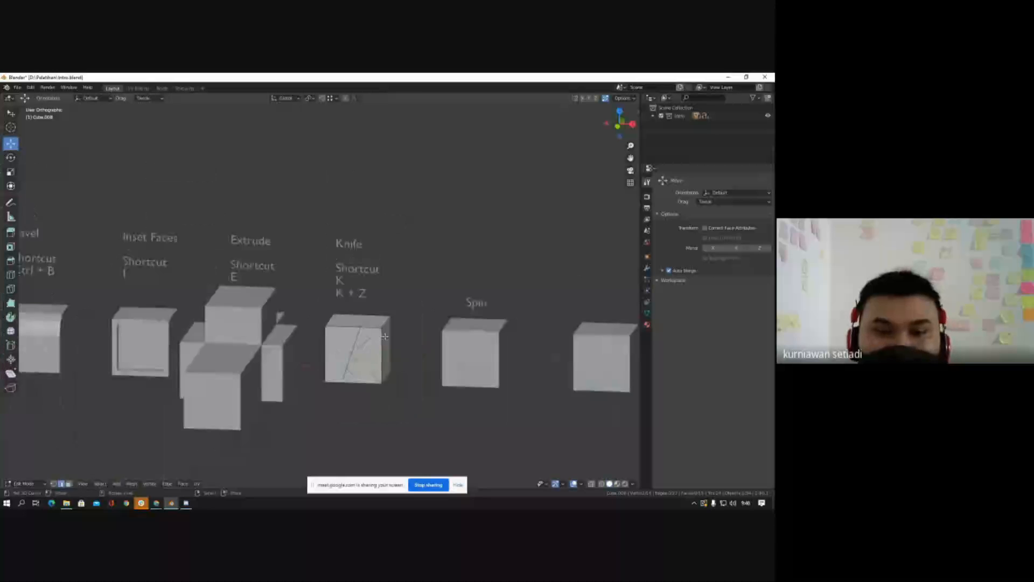
pyautogui.scroll(4, 384, 336)
pyautogui.press('Tab')
pyautogui.hotkey('alt', 'a')
pyautogui.scroll(-4, 350, 319)
# Step: Open the cube under the Spin label in Edit Mode and select its right side face, seen from the front
pyautogui.scroll(5, 480, 324)
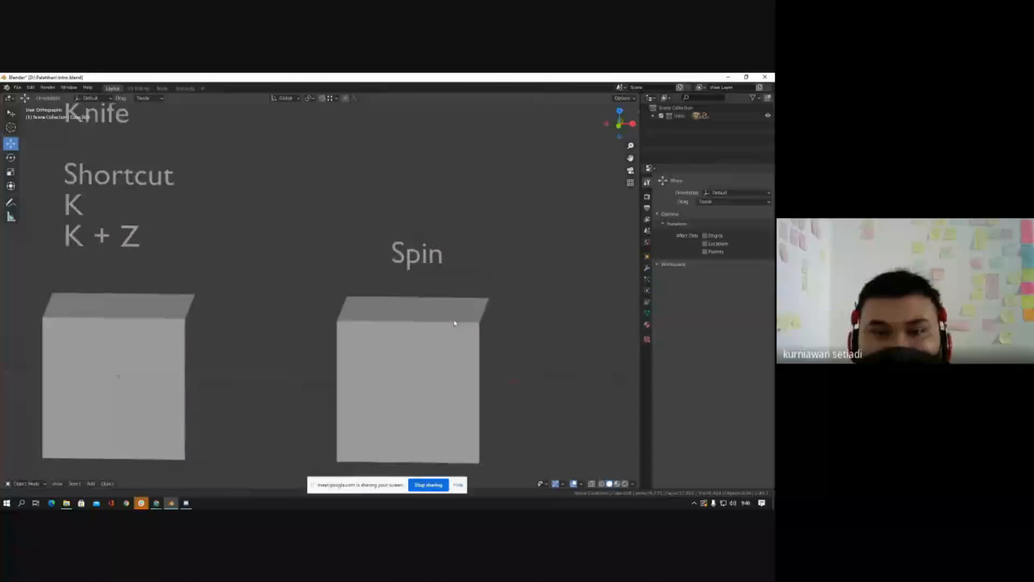
pyautogui.scroll(-4, 426, 323)
pyautogui.scroll(-1, 392, 319)
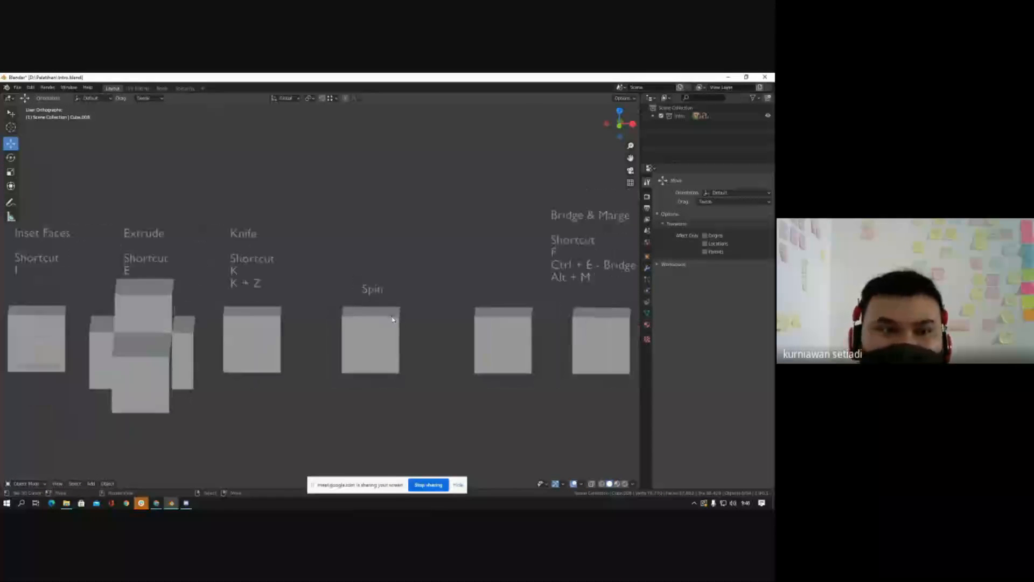
pyautogui.scroll(2, 393, 319)
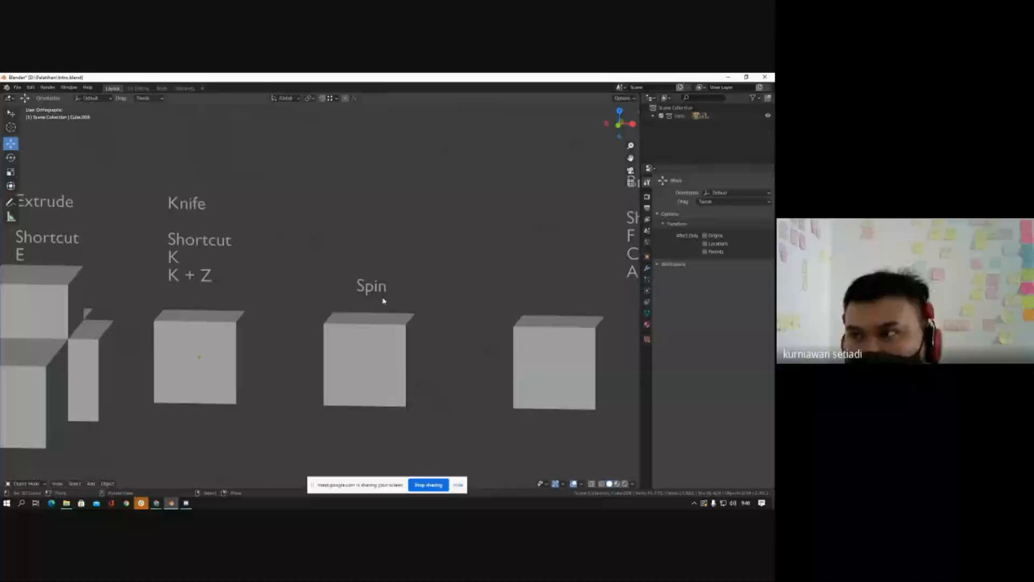
pyautogui.scroll(1, 405, 338)
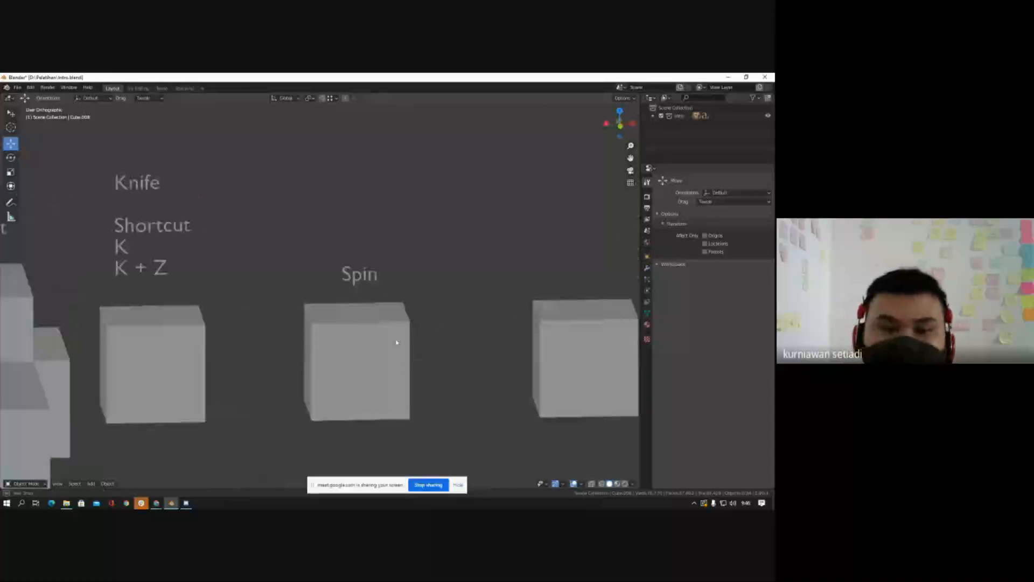
pyautogui.rightClick(395, 342)
pyautogui.press('Tab')
pyautogui.scroll(-2, 383, 343)
pyautogui.moveTo(383, 344)
pyautogui.mouseDown(button='middle')
pyautogui.moveTo(357, 333)
pyautogui.moveTo(393, 337)
pyautogui.mouseUp(button='middle')
pyautogui.scroll(2, 402, 358)
pyautogui.rightClick(398, 351)
pyautogui.scroll(1, 393, 338)
pyautogui.press('3')
pyautogui.rightClick(398, 337)
pyautogui.press('KP_1')
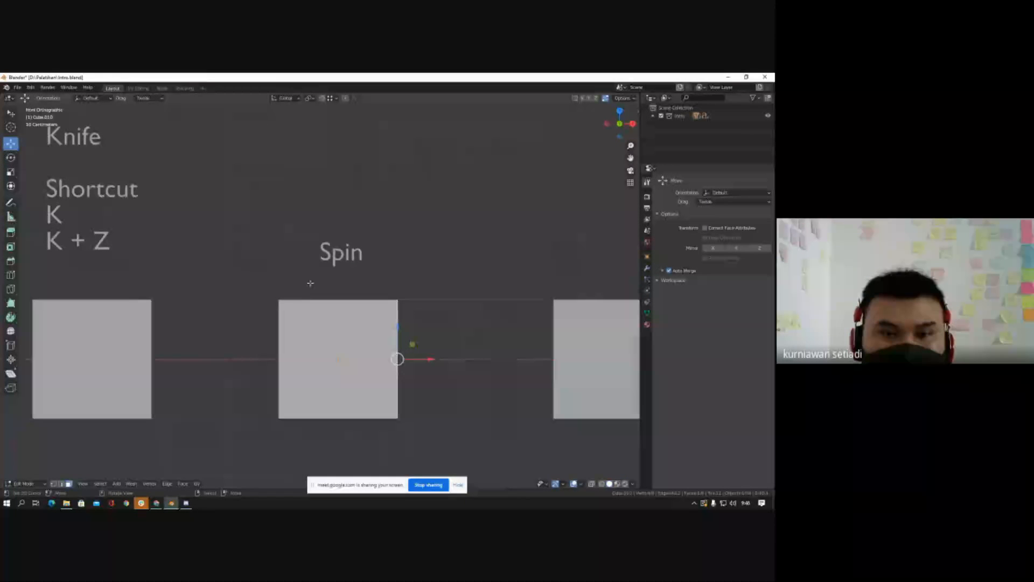
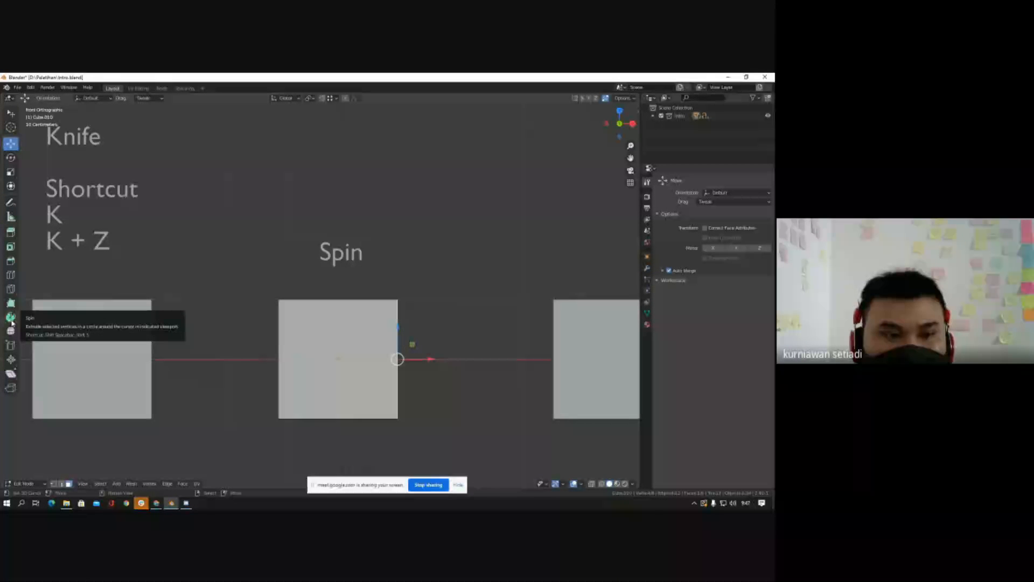
# Step: Activate the Spin tool, try it with only the Z axis, and enable the X and Y axes again
pyautogui.click(11, 318)
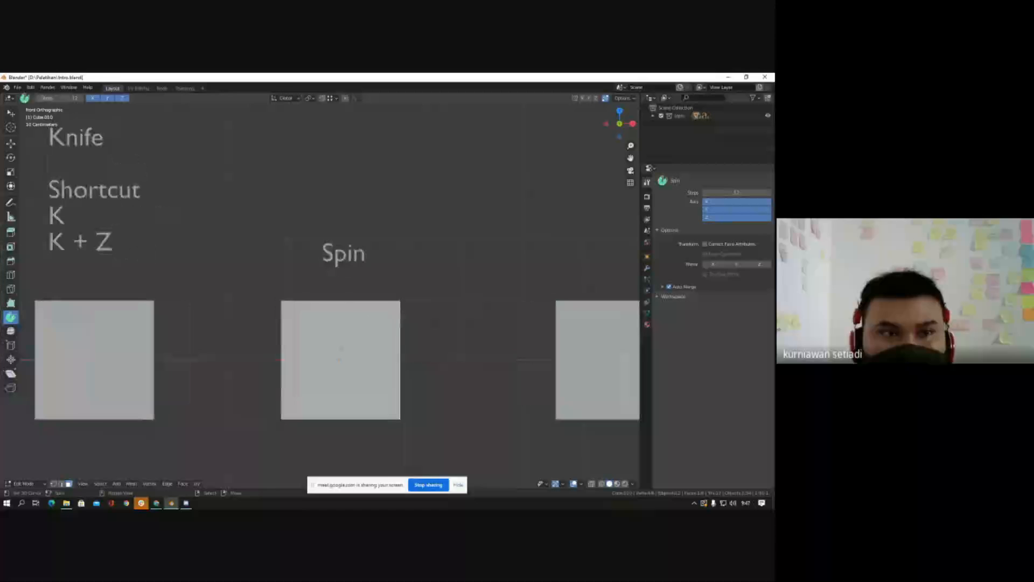
pyautogui.scroll(-1, 344, 310)
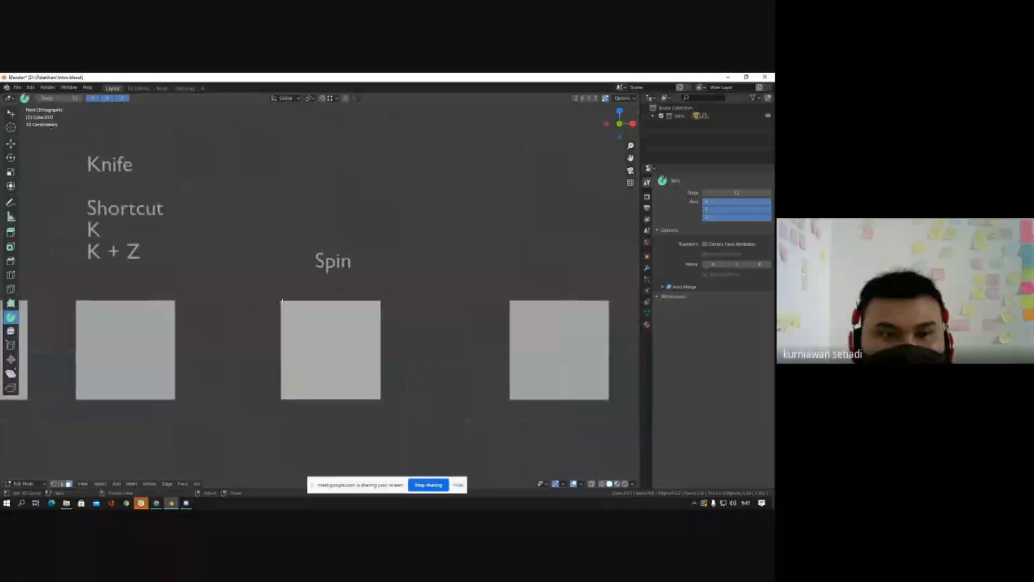
pyautogui.click(94, 101)
pyautogui.click(108, 100)
pyautogui.click(121, 100)
pyautogui.scroll(-6, 220, 314)
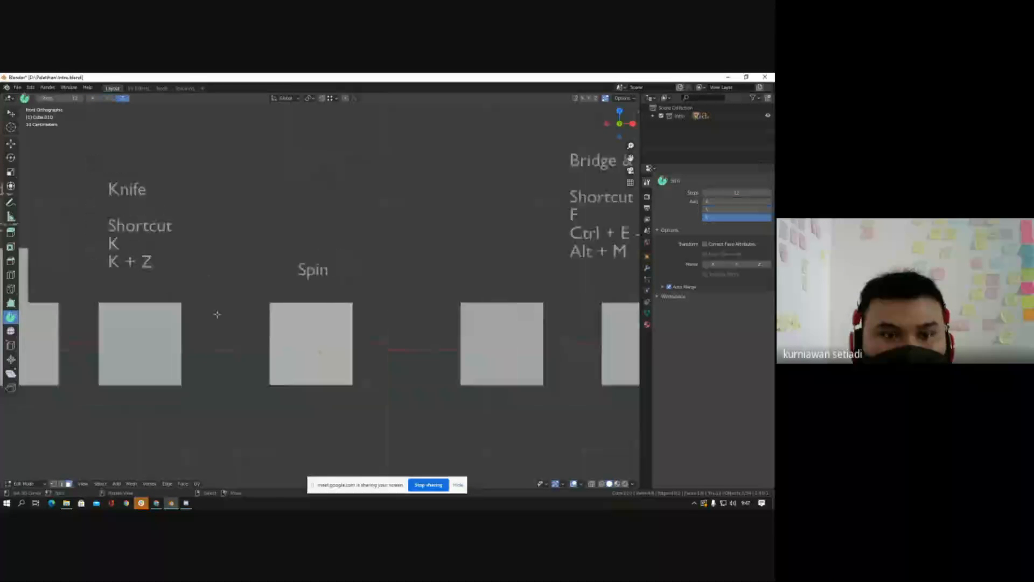
pyautogui.scroll(3, 288, 305)
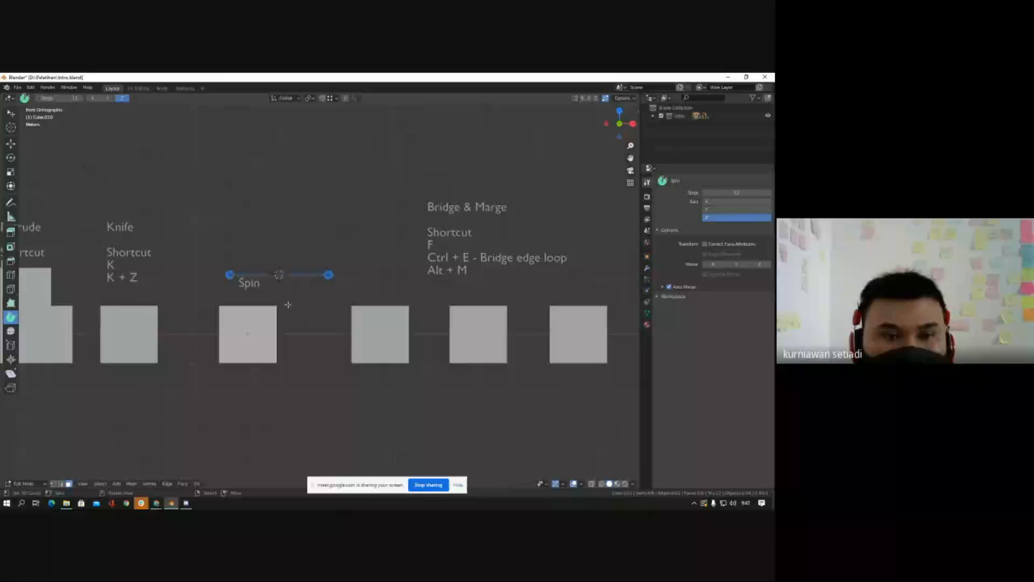
pyautogui.keyDown('shift'); pyautogui.click(92, 98); pyautogui.keyUp('shift')
pyautogui.keyDown('shift'); pyautogui.click(107, 99); pyautogui.keyUp('shift')
pyautogui.scroll(3, 288, 330)
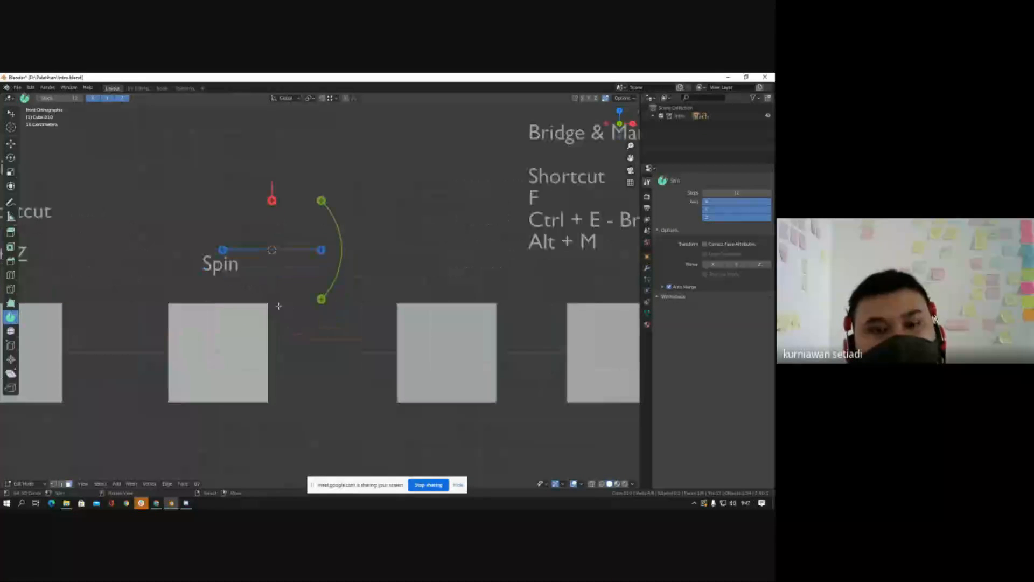
# Step: Try spinning the selected face around the Y axis with the 3D cursor above the cube's upper-right corner, and undo the spin
pyautogui.keyDown('shift'); pyautogui.rightClick(266, 270); pyautogui.keyUp('shift')
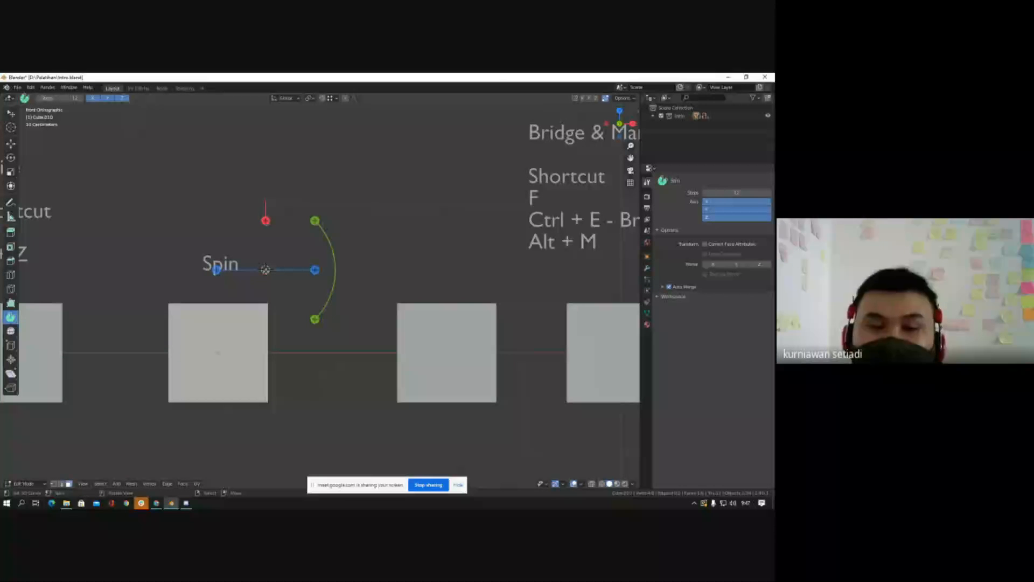
pyautogui.moveTo(265, 269); pyautogui.dragTo(265, 257)
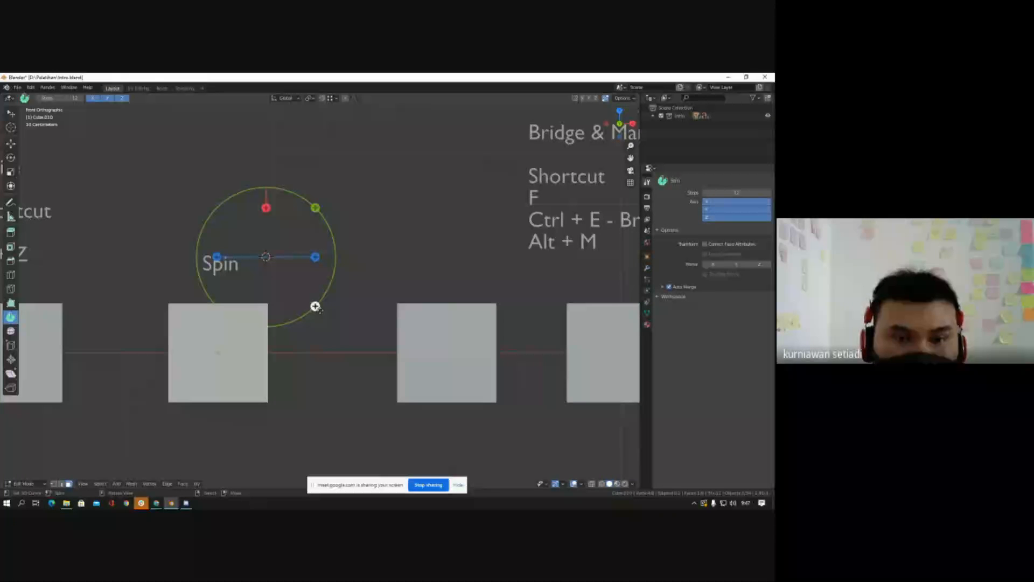
pyautogui.moveTo(315, 305); pyautogui.dragTo(225, 214)
pyautogui.hotkey('ctrl', 'z')
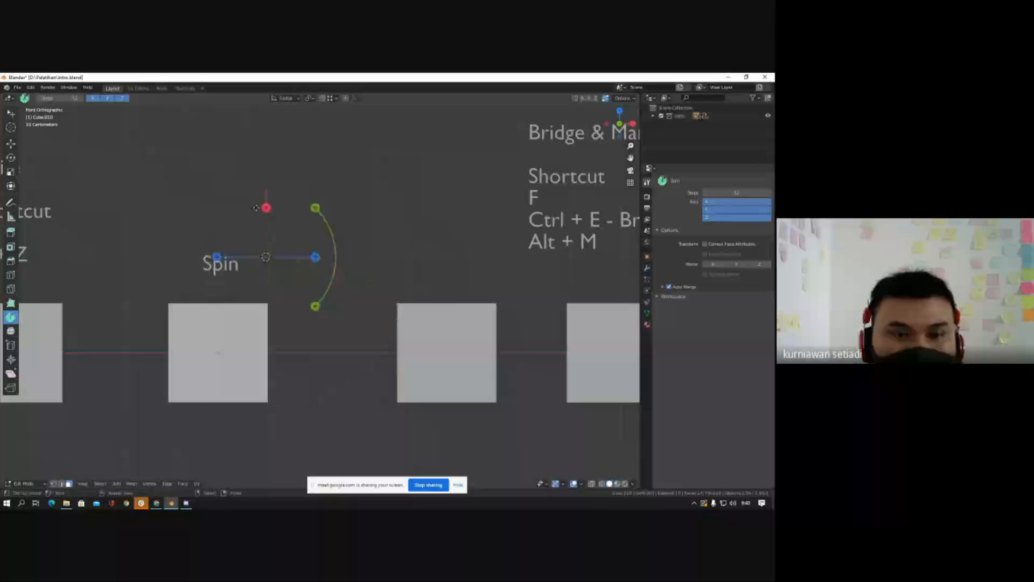
# Step: Place the 3D cursor just below the cube's lower-right corner, try spinning the face around Y, and undo it
pyautogui.scroll(-4, 253, 263)
pyautogui.click(261, 337)
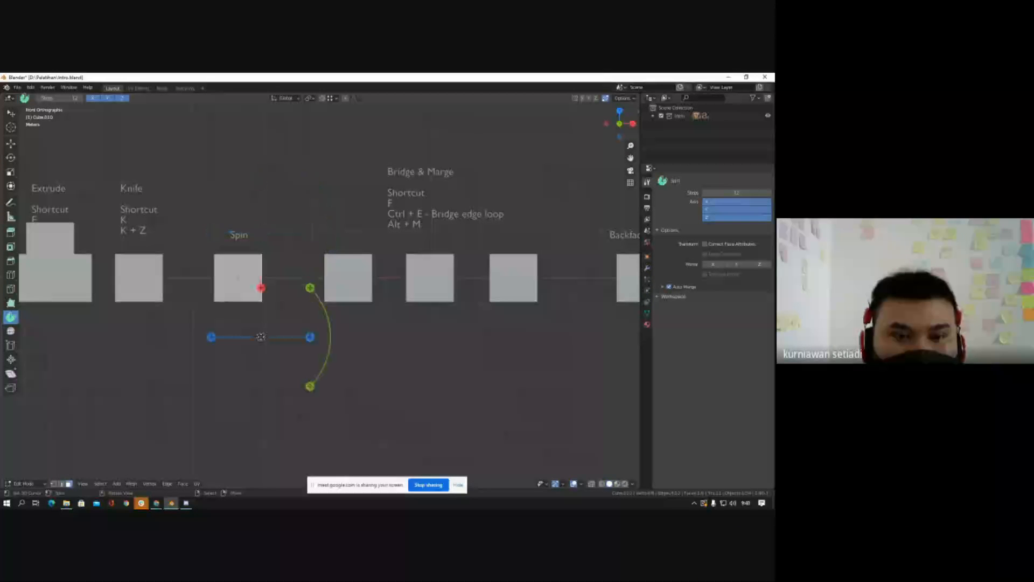
pyautogui.moveTo(310, 288); pyautogui.dragTo(310, 385)
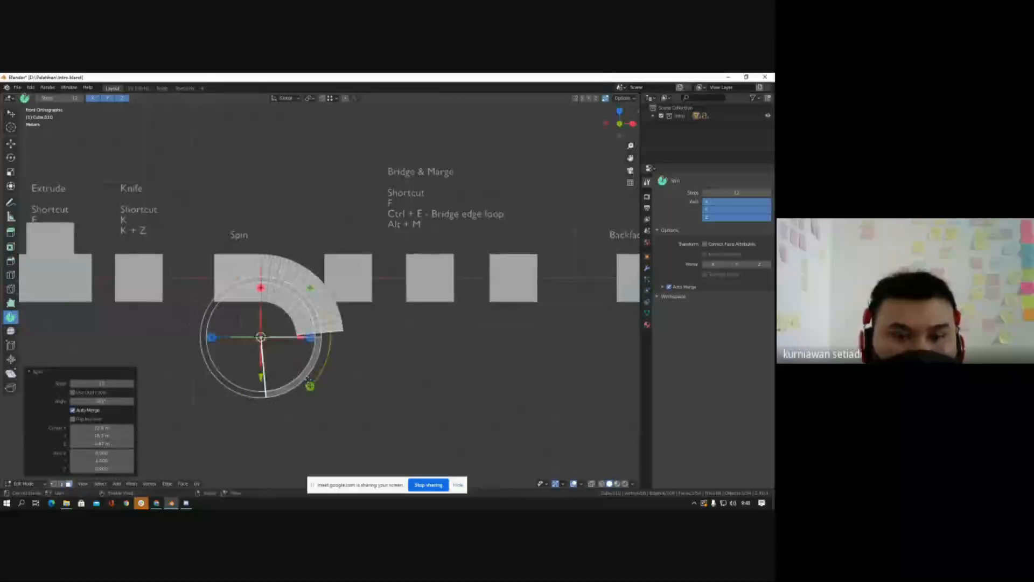
pyautogui.hotkey('ctrl', 'z')
# Step: Try spinning the selected face around the X axis with the same pivot below the cube, and undo it
pyautogui.scroll(3, 263, 314)
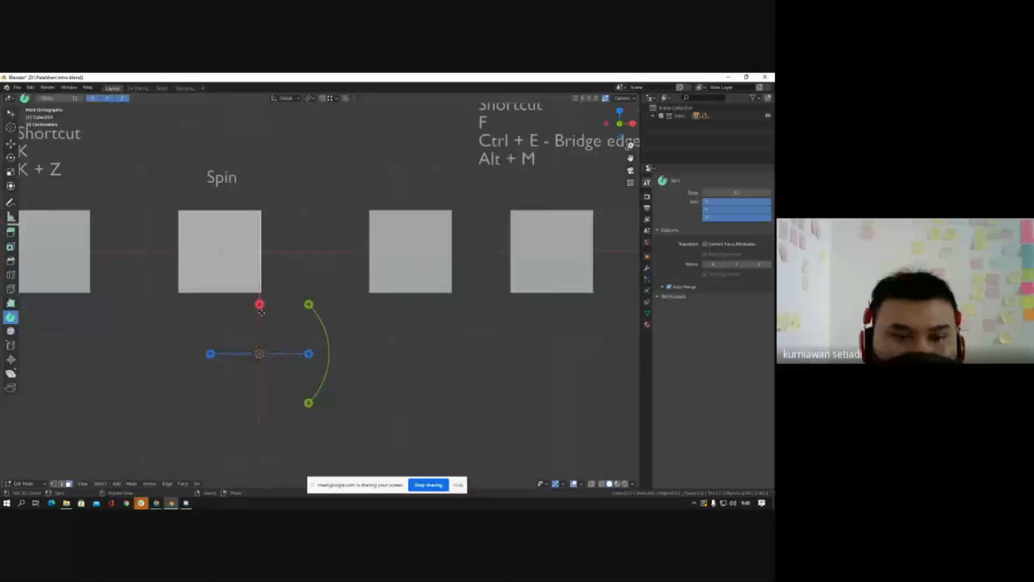
pyautogui.moveTo(259, 303); pyautogui.dragTo(306, 341)
pyautogui.scroll(-2, 259, 264)
pyautogui.click(306, 246)
pyautogui.hotkey('ctrl', 'z')
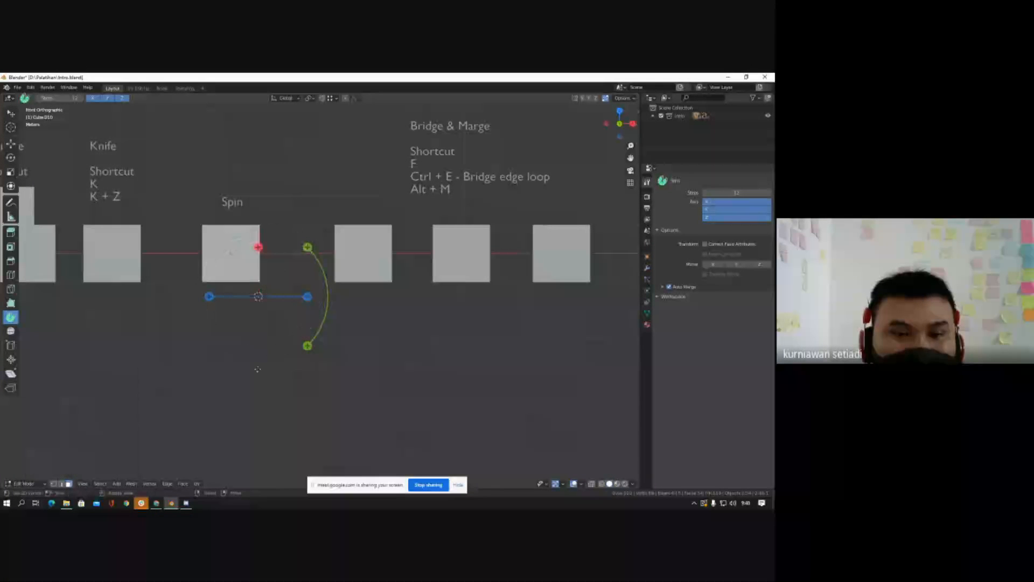
# Step: Place the 3D cursor farther below the cube, try a wider spin of the face around Y, and undo it
pyautogui.click(258, 372)
pyautogui.moveTo(307, 322); pyautogui.dragTo(331, 359)
pyautogui.moveTo(324, 415); pyautogui.dragTo(302, 451)
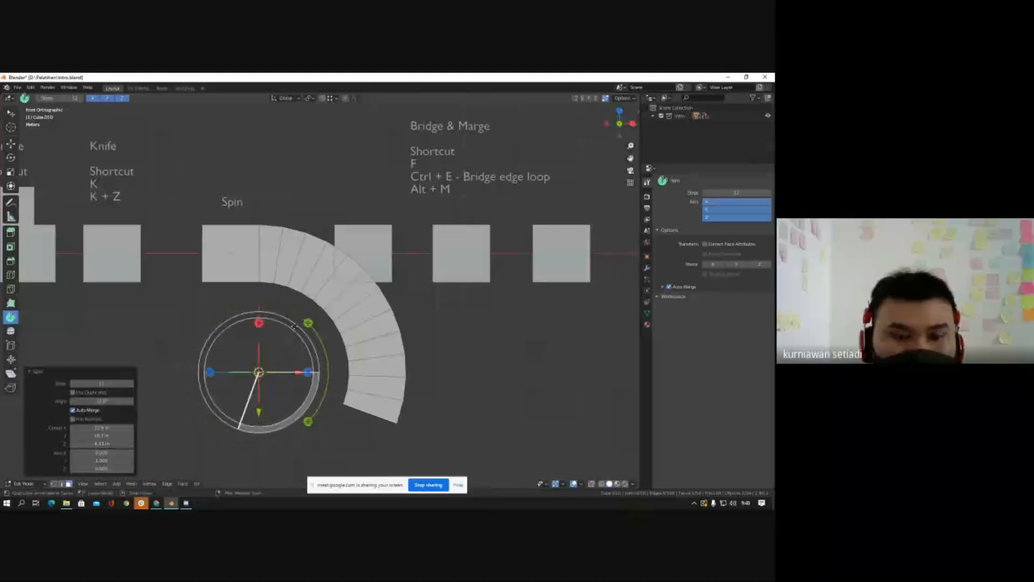
pyautogui.hotkey('ctrl', 'z')
# Step: With the Move tool active, extrude the cube's right face a short way outward along X and rotate it to begin a manual bend
pyautogui.scroll(4, 251, 223)
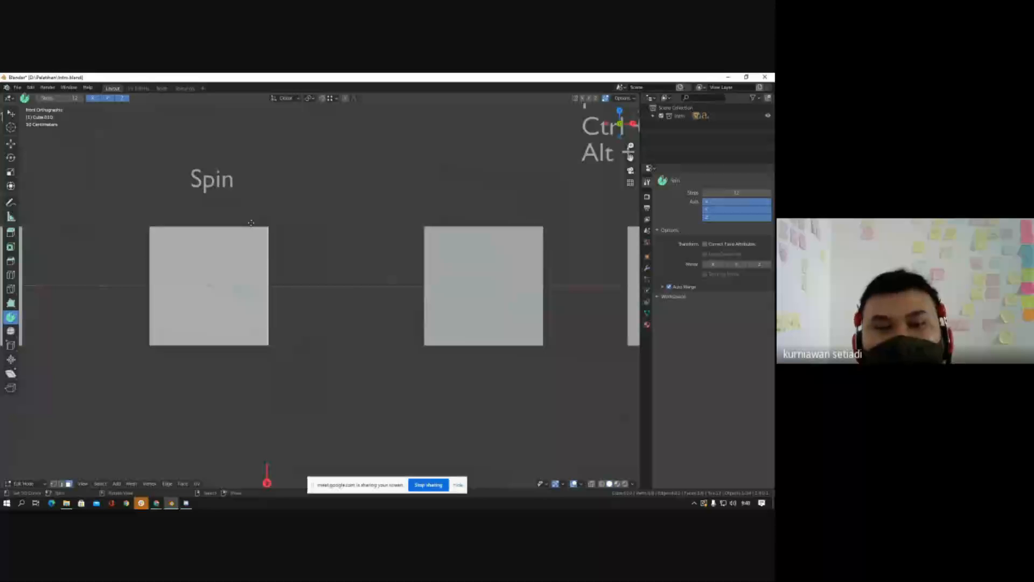
pyautogui.scroll(-2, 237, 274)
pyautogui.scroll(2, 263, 255)
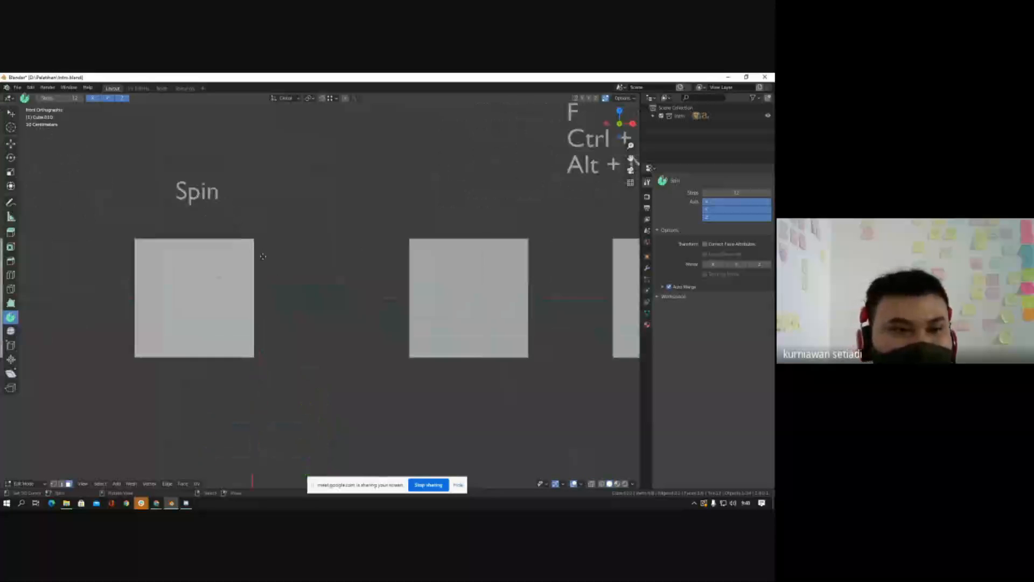
pyautogui.click(11, 144)
pyautogui.scroll(-3, 249, 287)
pyautogui.scroll(2, 263, 288)
pyautogui.press('e')
pyautogui.rightClick(263, 290)
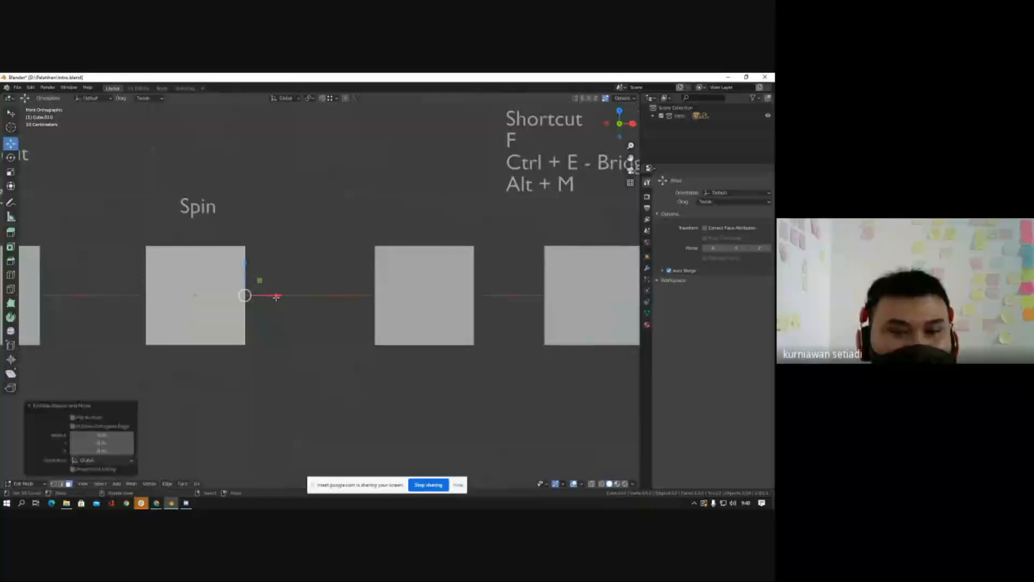
pyautogui.moveTo(276, 297); pyautogui.dragTo(317, 309)
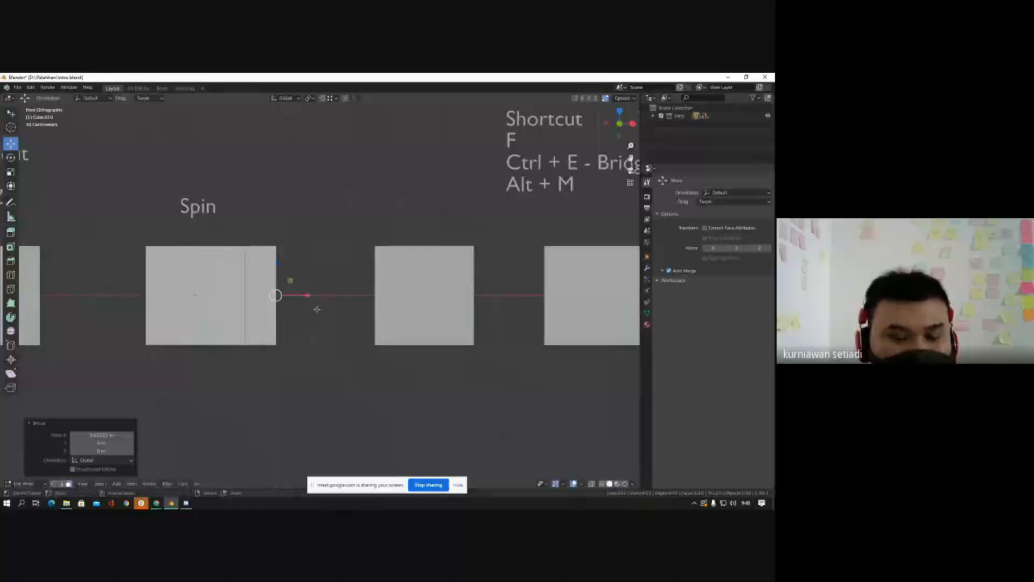
pyautogui.press('r')
pyautogui.click(326, 335)
# Step: Extrude the bend's end face again, move it outward along X and down along Z, and rotate it around Y
pyautogui.press('e')
pyautogui.rightClick(318, 331)
pyautogui.moveTo(315, 293); pyautogui.dragTo(364, 294)
pyautogui.scroll(-4, 324, 294)
pyautogui.moveTo(324, 265); pyautogui.dragTo(325, 286)
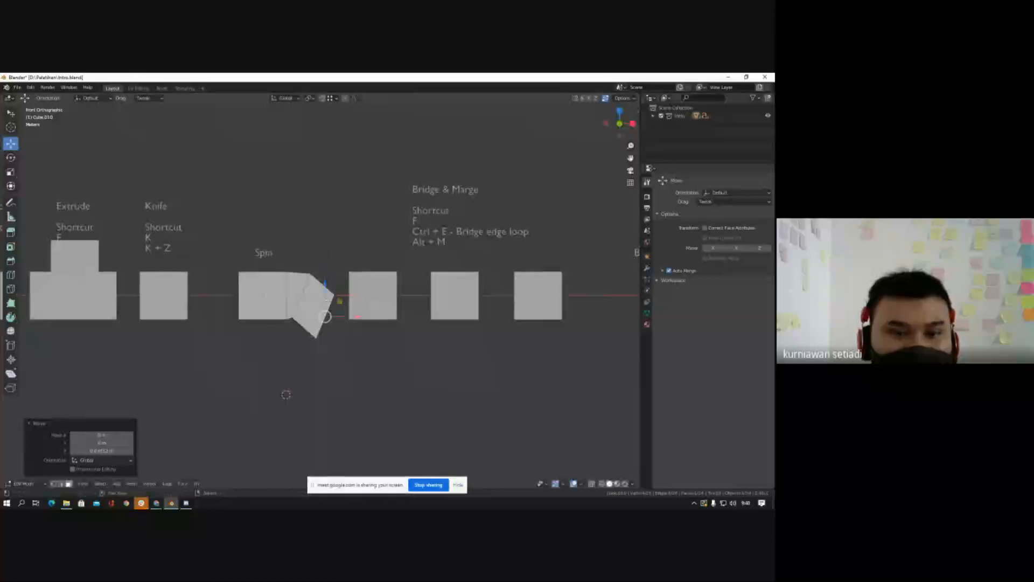
pyautogui.scroll(2, 329, 324)
pyautogui.press('r')
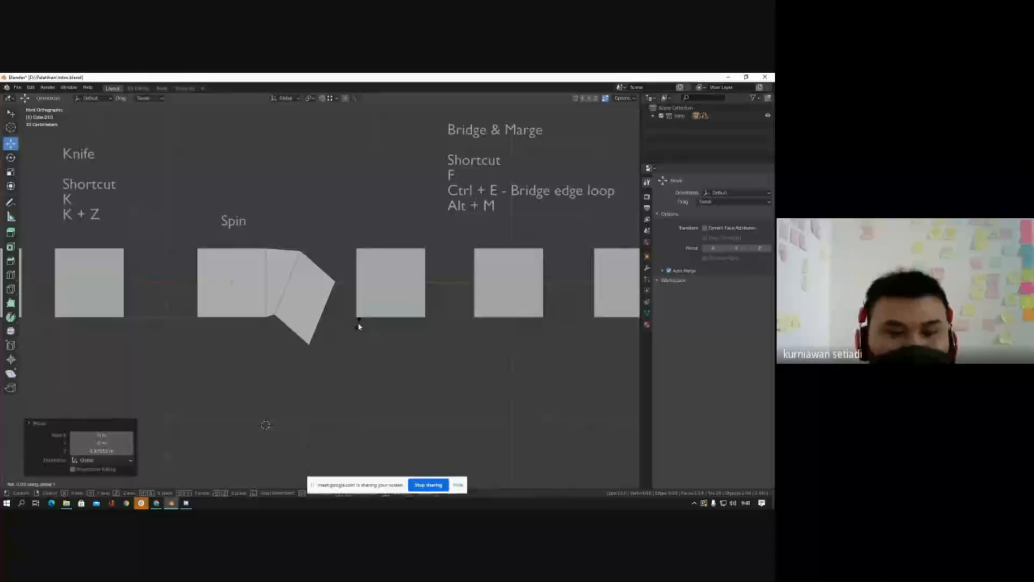
pyautogui.click(349, 336)
# Step: Extrude the rotated end face once more, moving it downward along Z and slightly outward along X to finish the manual bend
pyautogui.press('e')
pyautogui.rightClick(343, 320)
pyautogui.scroll(-2, 342, 319)
pyautogui.moveTo(329, 283); pyautogui.dragTo(330, 321)
pyautogui.moveTo(358, 354); pyautogui.dragTo(375, 356)
# Step: Undo all the manual bend extrusions on the Spin cube
pyautogui.scroll(1, 350, 279)
pyautogui.scroll(1, 350, 279)
pyautogui.hotkey('ctrl', 'z')
pyautogui.hotkey('ctrl', 'z')
pyautogui.hotkey('ctrl', 'z')
pyautogui.hotkey('ctrl', 'z')
pyautogui.hotkey('ctrl', 'z')
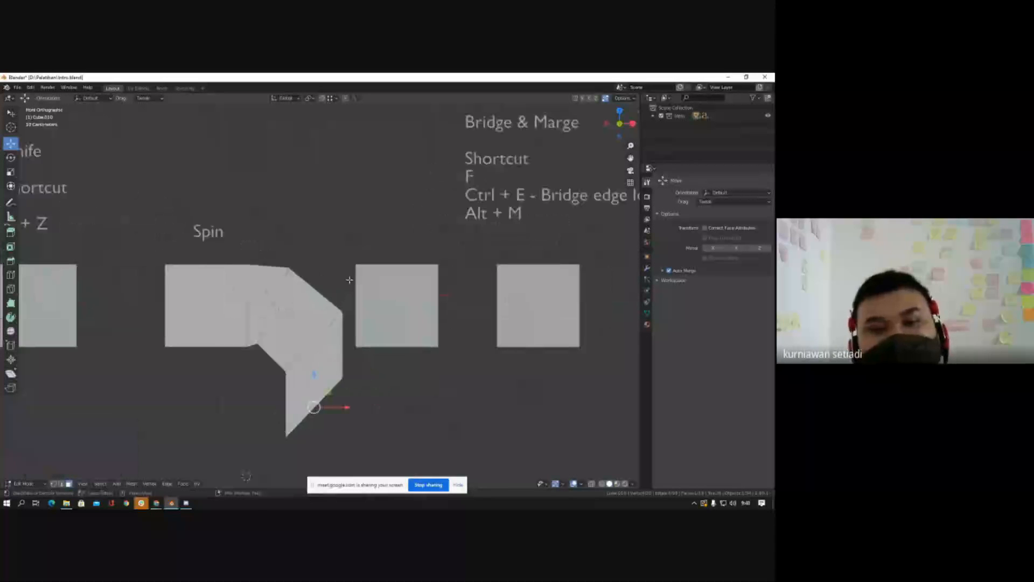
pyautogui.hotkey('ctrl', 'z')
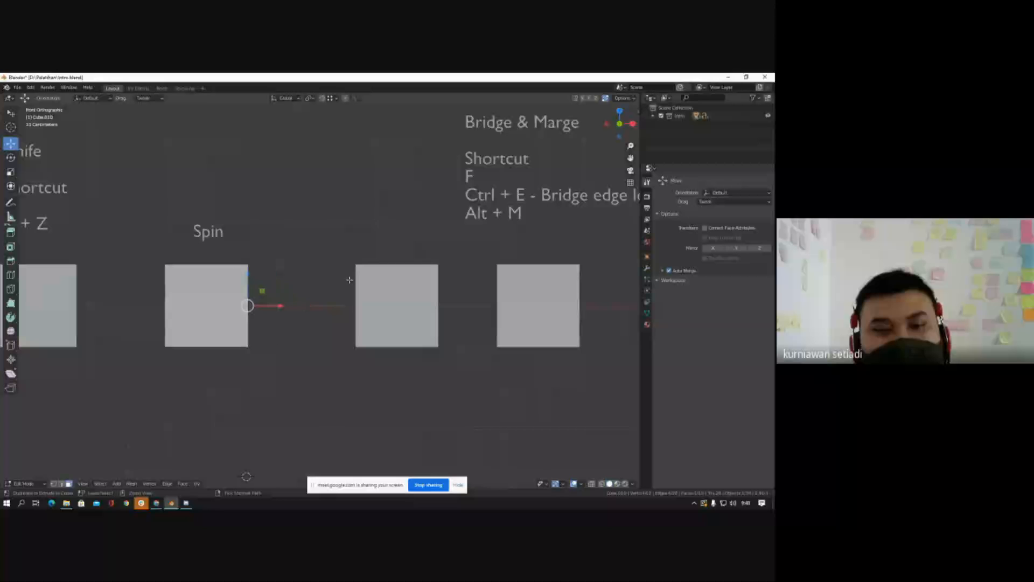
# Step: Leave the Spin cube and open the first cube under the Bridge & Marge label in Edit Mode
pyautogui.scroll(-4, 303, 260)
pyautogui.scroll(2, 586, 247)
pyautogui.scroll(1, 454, 238)
pyautogui.press('Tab')
pyautogui.scroll(-2, 409, 259)
pyautogui.scroll(1, 363, 274)
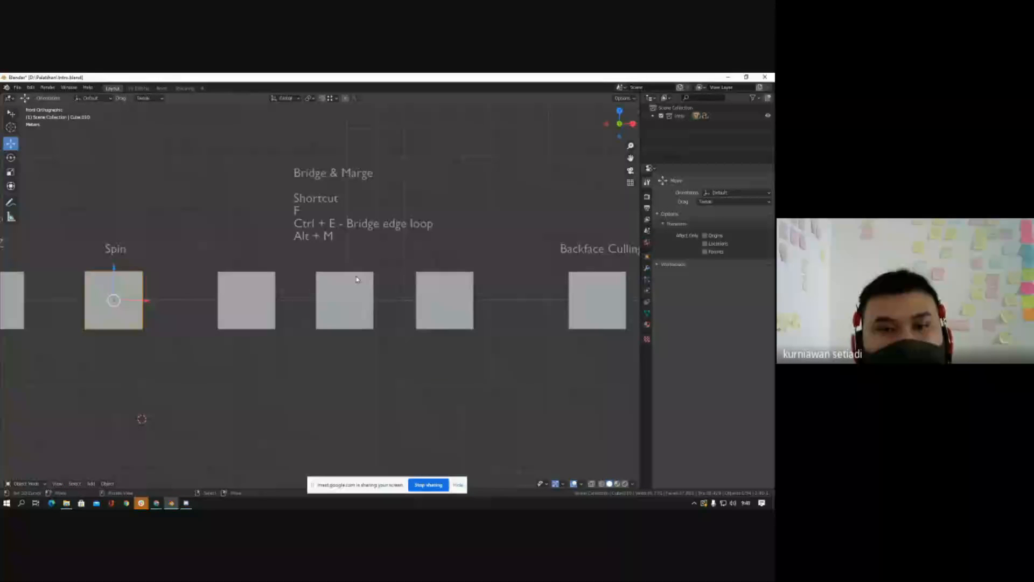
pyautogui.click(356, 282)
pyautogui.scroll(2, 284, 241)
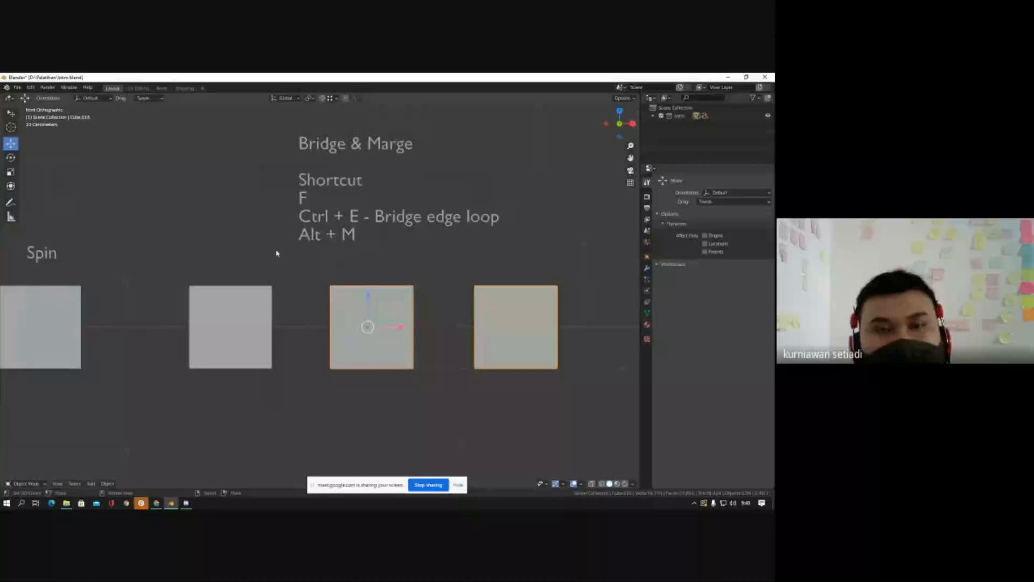
pyautogui.moveTo(346, 226); pyautogui.dragTo(315, 254, button='middle')
pyautogui.scroll(3, 275, 295)
pyautogui.rightClick(275, 293)
pyautogui.press('Tab')
pyautogui.scroll(-2, 288, 263)
pyautogui.scroll(-3, 293, 307)
pyautogui.scroll(2, 323, 186)
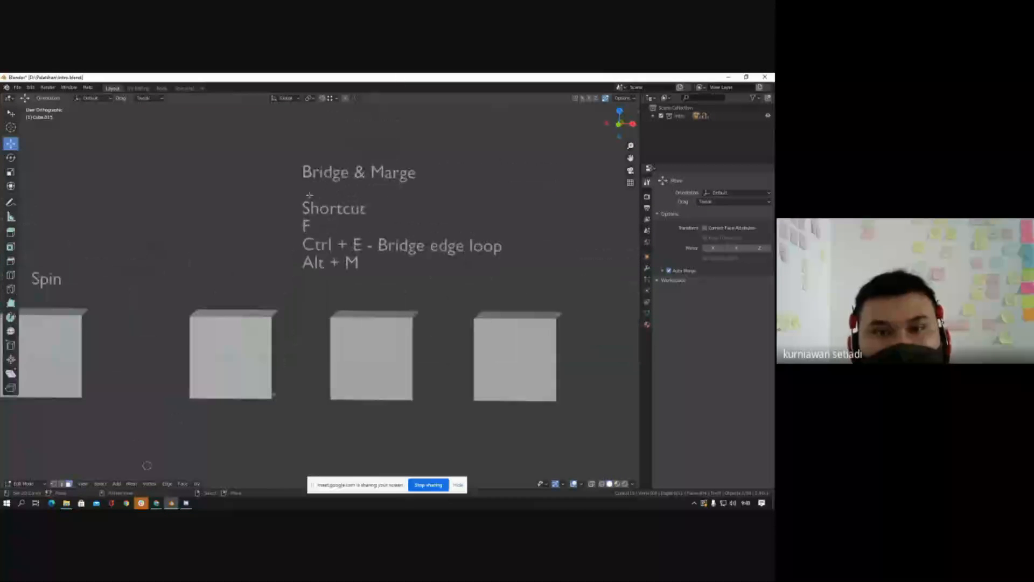
pyautogui.scroll(3, 227, 333)
pyautogui.moveTo(375, 266); pyautogui.dragTo(351, 273, button='middle')
pyautogui.scroll(-4, 351, 273)
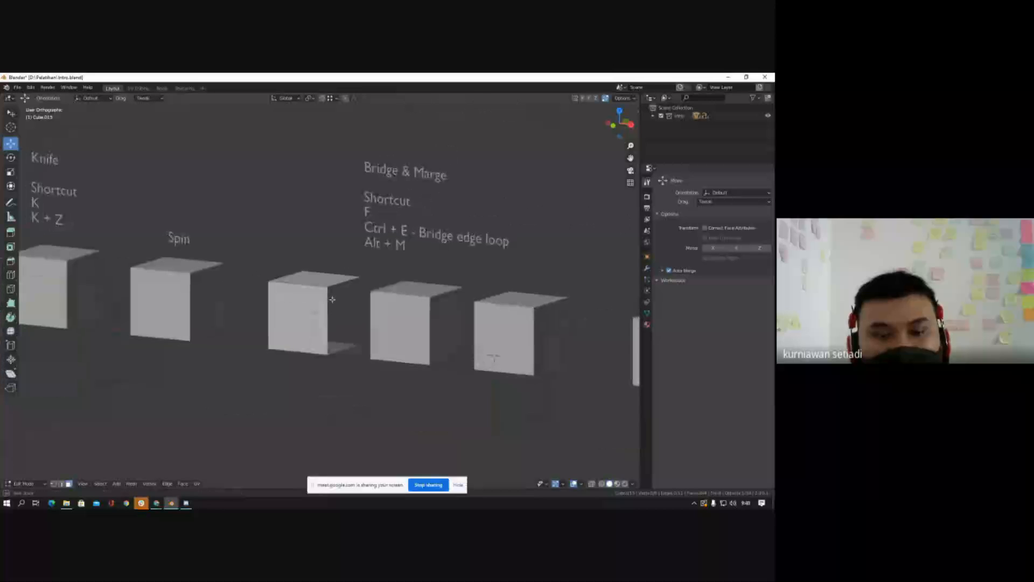
# Step: In edge select mode, select the upper and lower edges of the first cube's open right side and fill a face between them
pyautogui.scroll(3, 332, 299)
pyautogui.click(345, 281)
pyautogui.scroll(-3, 347, 300)
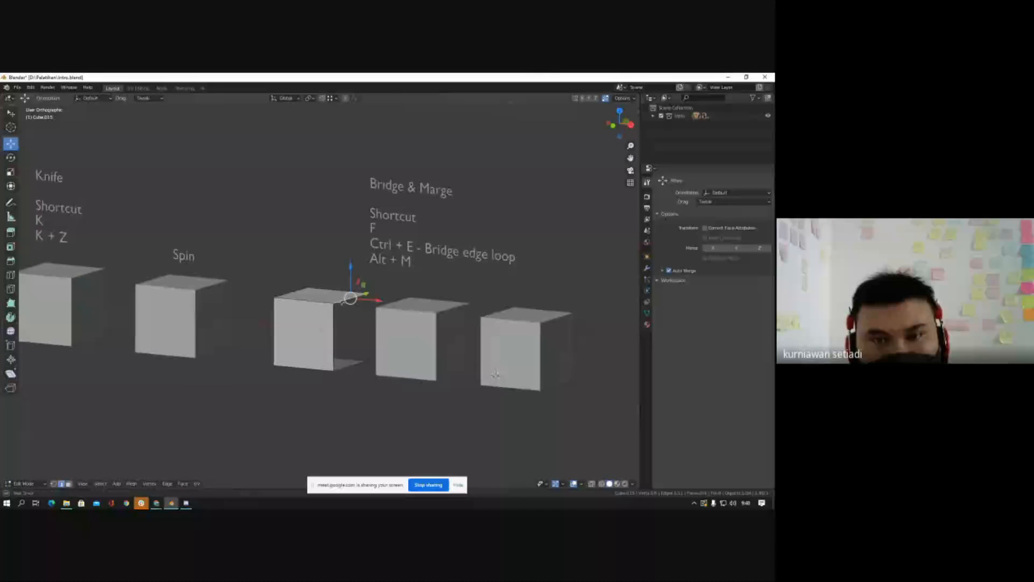
pyautogui.moveTo(342, 303); pyautogui.dragTo(355, 314, button='middle')
pyautogui.scroll(3, 358, 317)
pyautogui.moveTo(411, 369); pyautogui.dragTo(321, 358, button='middle')
pyautogui.scroll(-2, 320, 359)
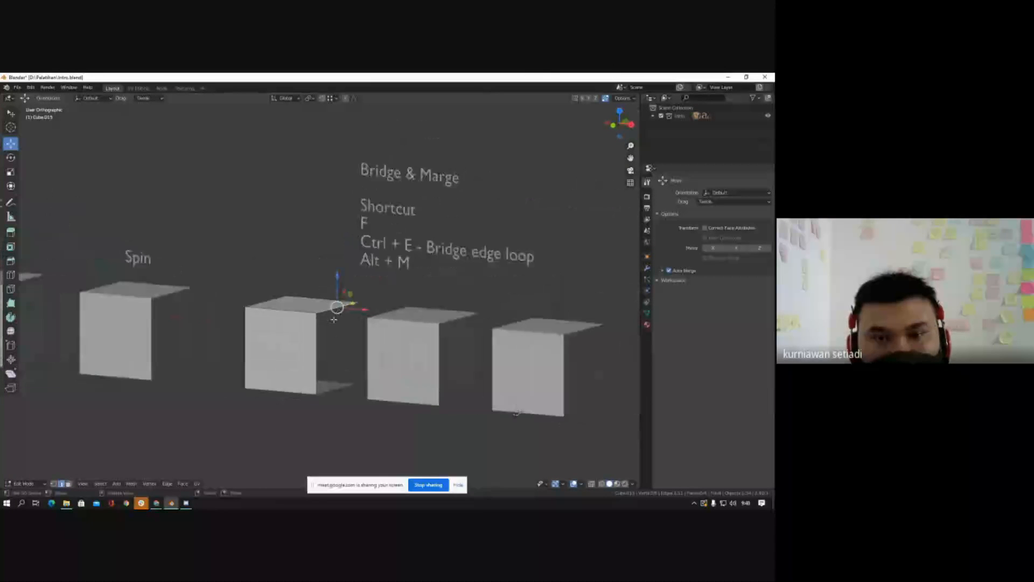
pyautogui.scroll(1, 333, 319)
pyautogui.scroll(-1, 335, 289)
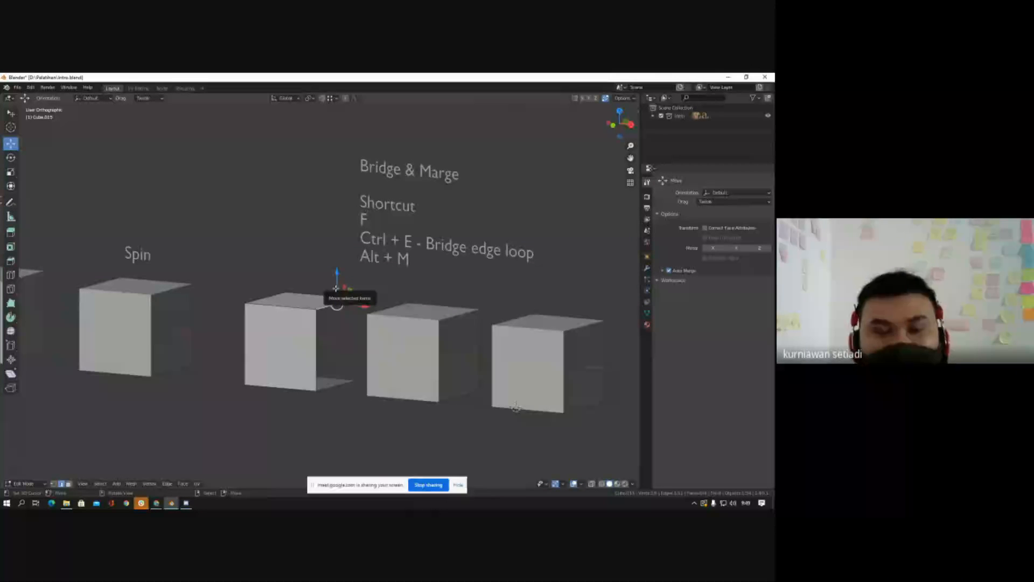
pyautogui.scroll(-1, 336, 289)
pyautogui.scroll(3, 339, 291)
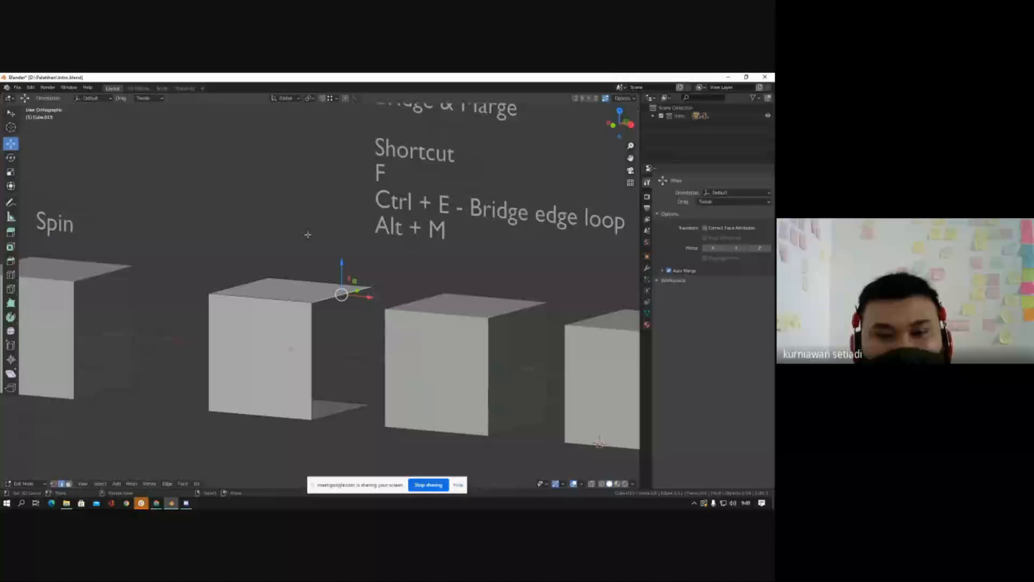
pyautogui.scroll(-2, 308, 234)
pyautogui.scroll(3, 313, 253)
pyautogui.scroll(-1, 316, 268)
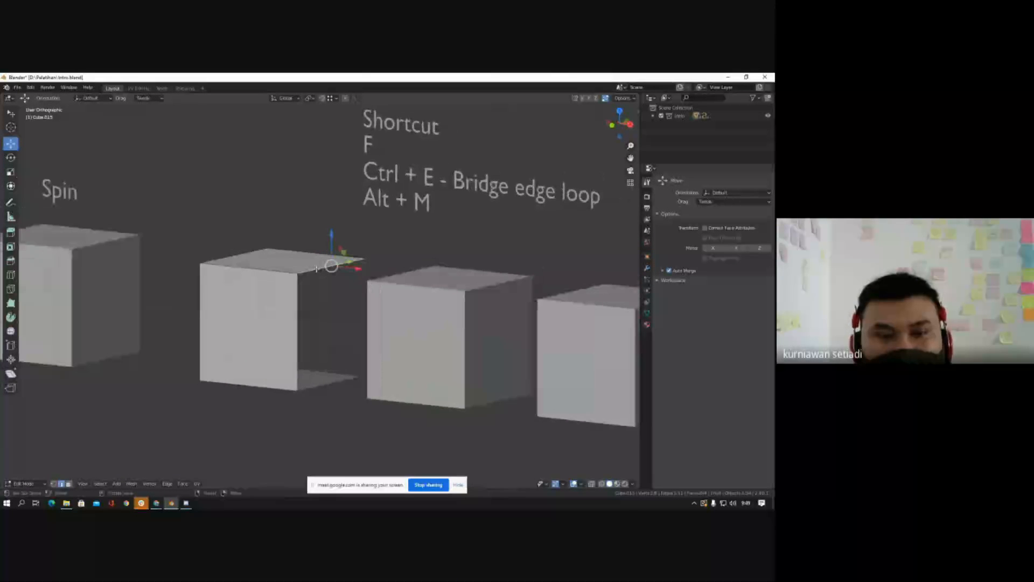
pyautogui.scroll(3, 323, 291)
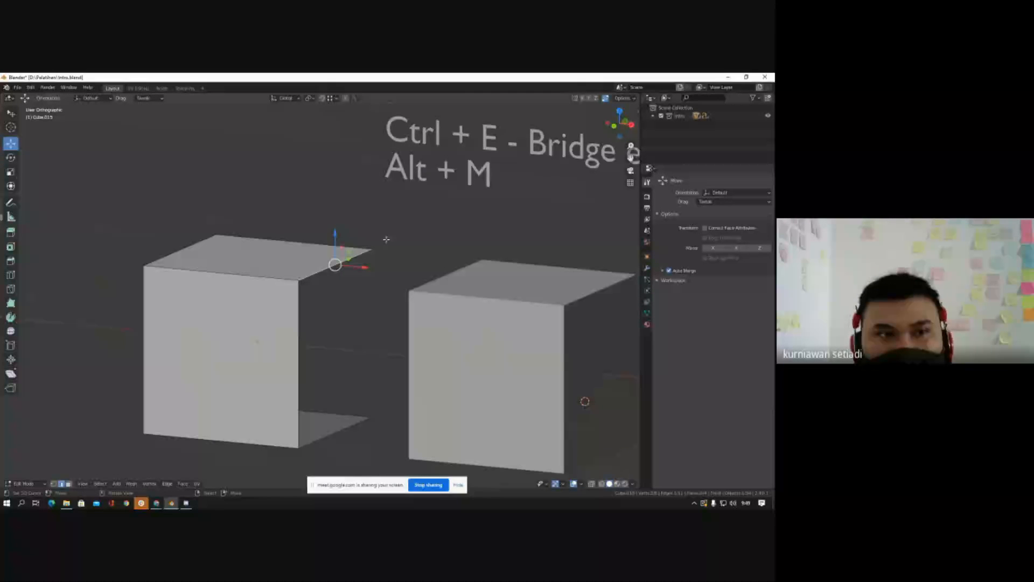
pyautogui.scroll(-2, 331, 268)
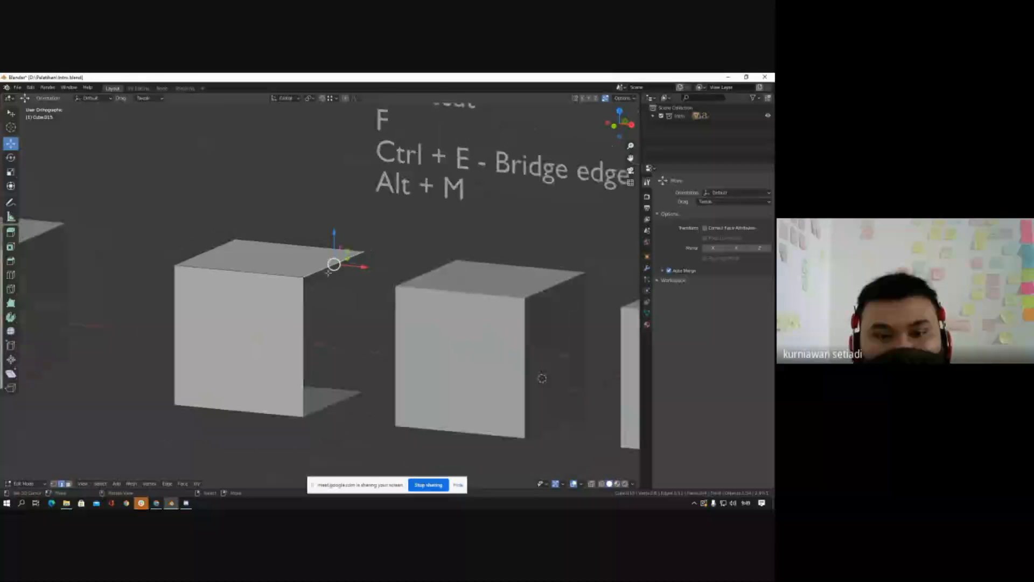
pyautogui.keyDown('shift'); pyautogui.click(337, 401); pyautogui.keyUp('shift')
pyautogui.scroll(-1, 323, 303)
pyautogui.moveTo(334, 305)
pyautogui.mouseDown(button='middle')
pyautogui.moveTo(326, 313)
pyautogui.moveTo(352, 301)
pyautogui.mouseUp(button='middle')
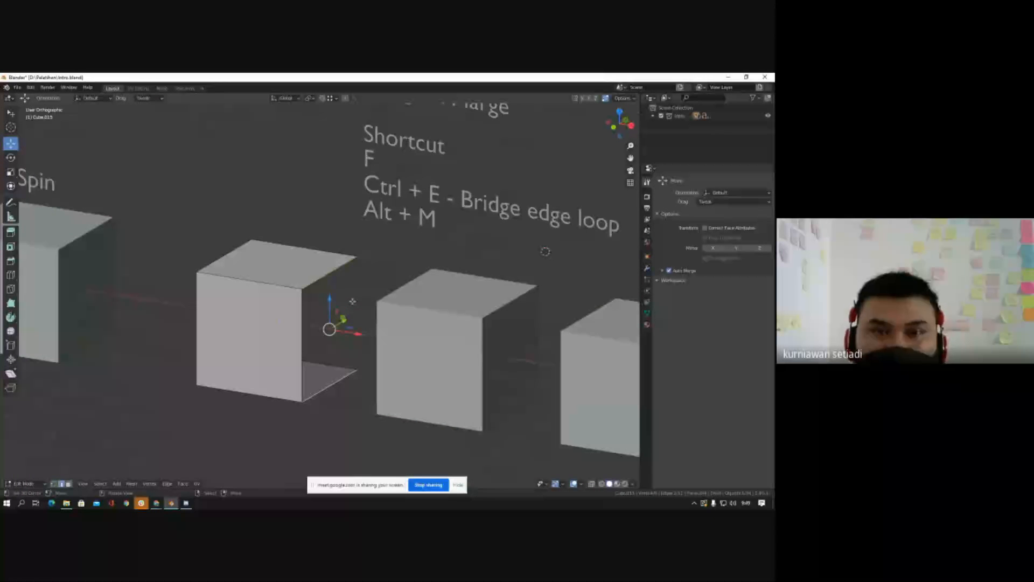
pyautogui.scroll(-3, 306, 346)
pyautogui.scroll(2, 315, 338)
pyautogui.press('f')
# Step: Fill the cube's open back side with a face between its two vertical edges
pyautogui.moveTo(336, 310); pyautogui.dragTo(248, 313, button='middle')
pyautogui.scroll(3, 342, 344)
pyautogui.click(319, 348)
pyautogui.keyDown('shift'); pyautogui.click(464, 332); pyautogui.keyUp('shift')
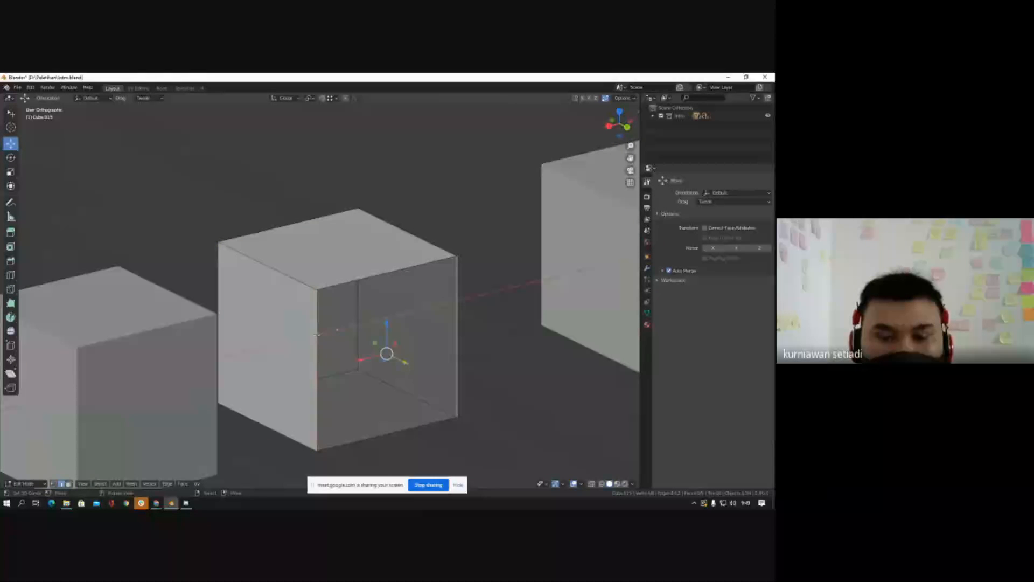
pyautogui.press('f')
pyautogui.scroll(-4, 460, 276)
pyautogui.moveTo(426, 288); pyautogui.dragTo(570, 311, button='middle')
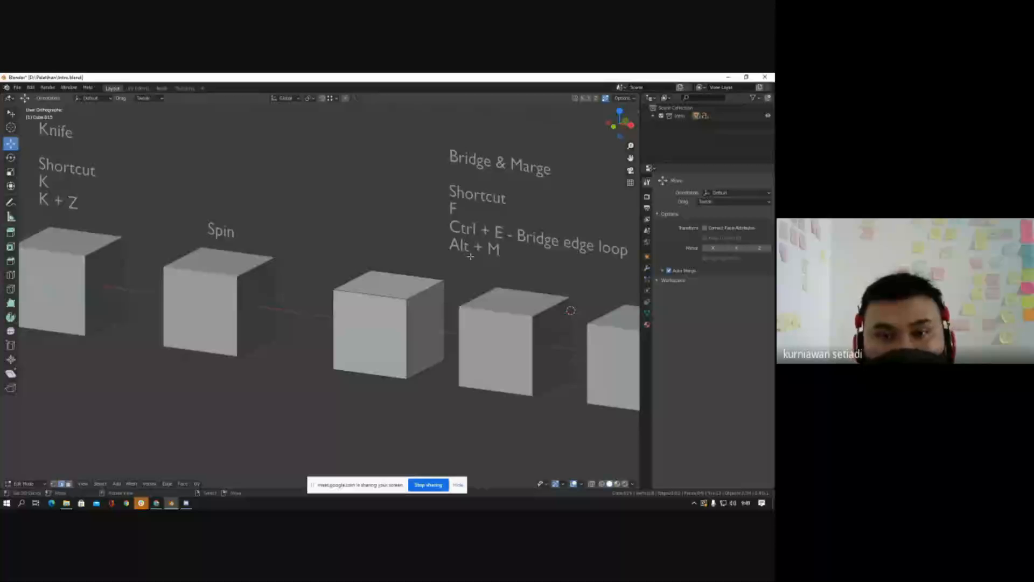
# Step: Switch to the object made of the other two Bridge & Marge cubes and edit it in face select mode
pyautogui.scroll(1, 471, 256)
pyautogui.scroll(-2, 412, 305)
pyautogui.moveTo(411, 306); pyautogui.dragTo(427, 293, button='middle')
pyautogui.scroll(2, 492, 229)
pyautogui.moveTo(455, 253); pyautogui.dragTo(356, 345, button='middle')
pyautogui.scroll(2, 372, 348)
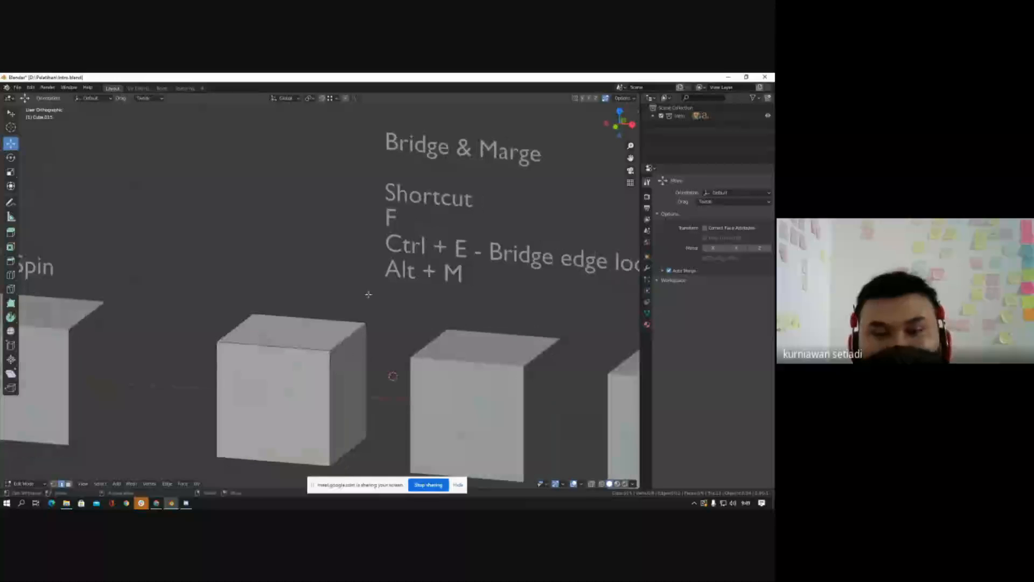
pyautogui.scroll(-5, 369, 295)
pyautogui.moveTo(413, 295); pyautogui.dragTo(434, 295, button='middle')
pyautogui.scroll(2, 468, 325)
pyautogui.moveTo(464, 328); pyautogui.dragTo(435, 335, button='middle')
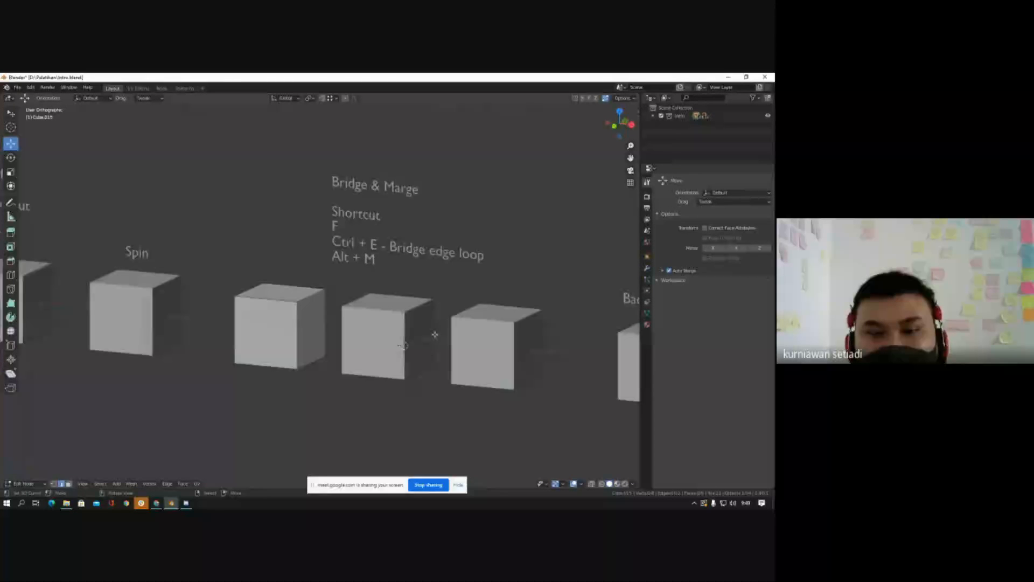
pyautogui.scroll(1, 429, 339)
pyautogui.press('Tab')
pyautogui.click(418, 340)
pyautogui.press('Tab')
pyautogui.scroll(2, 423, 323)
pyautogui.scroll(-3, 424, 327)
pyautogui.press('3')
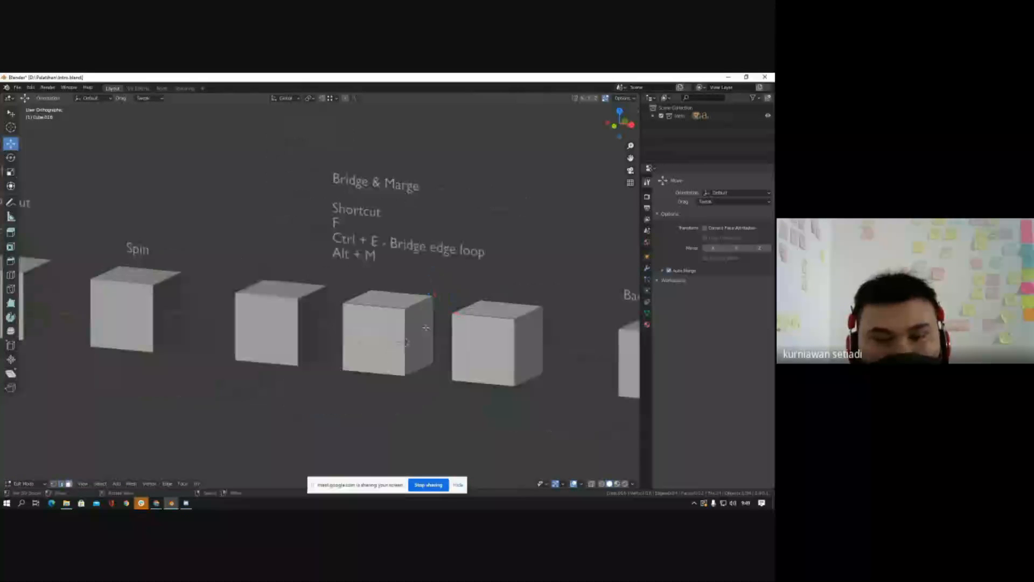
# Step: Delete the two faces that face each other between the paired cubes, using the Faces option
pyautogui.click(425, 328)
pyautogui.scroll(-1, 425, 327)
pyautogui.moveTo(425, 326)
pyautogui.mouseDown(button='middle')
pyautogui.moveTo(469, 333)
pyautogui.moveTo(426, 313)
pyautogui.mouseUp(button='middle')
pyautogui.scroll(3, 469, 329)
pyautogui.keyDown('shift'); pyautogui.click(463, 332); pyautogui.keyUp('shift')
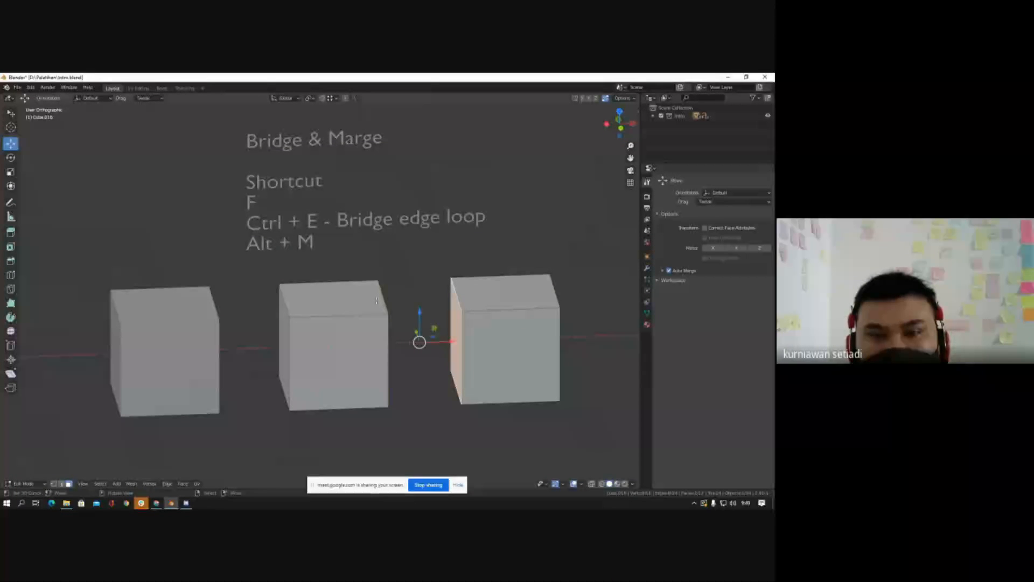
pyautogui.scroll(-2, 370, 299)
pyautogui.moveTo(376, 300); pyautogui.dragTo(355, 296, button='middle')
pyautogui.scroll(3, 372, 304)
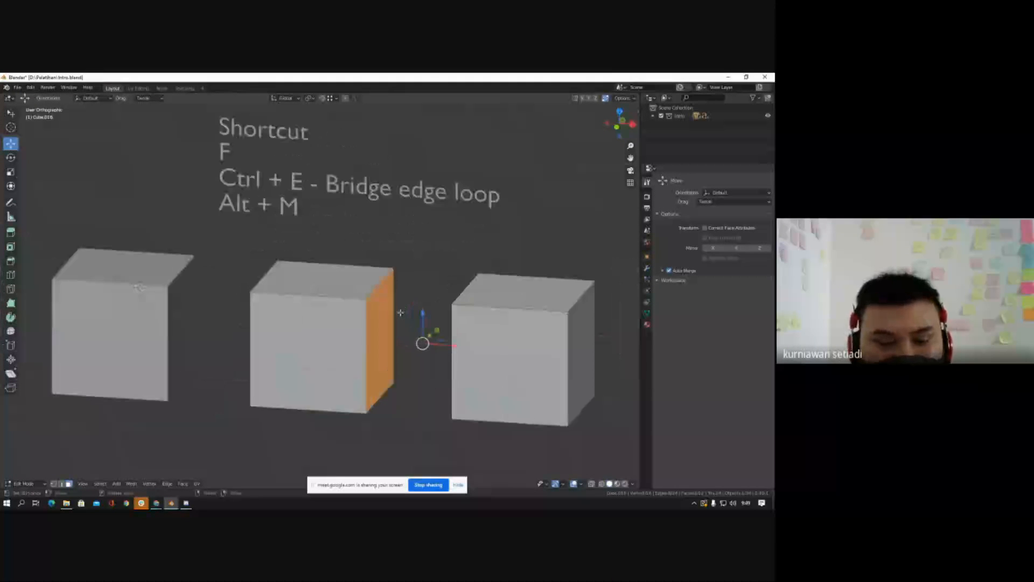
pyautogui.press('x')
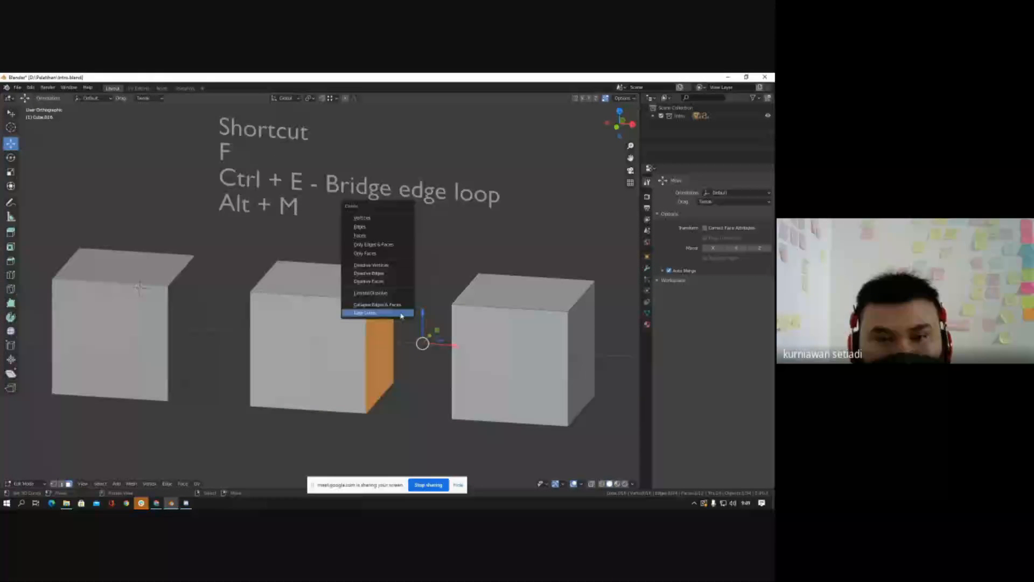
pyautogui.click(365, 236)
pyautogui.scroll(-2, 369, 300)
pyautogui.moveTo(369, 301); pyautogui.dragTo(411, 295, button='middle')
pyautogui.scroll(3, 411, 295)
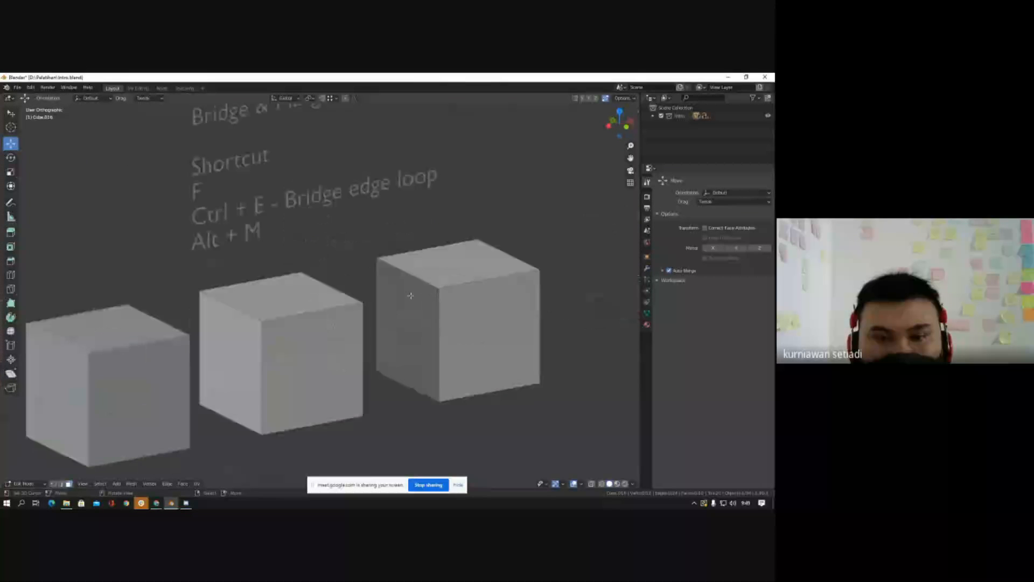
pyautogui.moveTo(401, 362); pyautogui.dragTo(382, 315, button='middle')
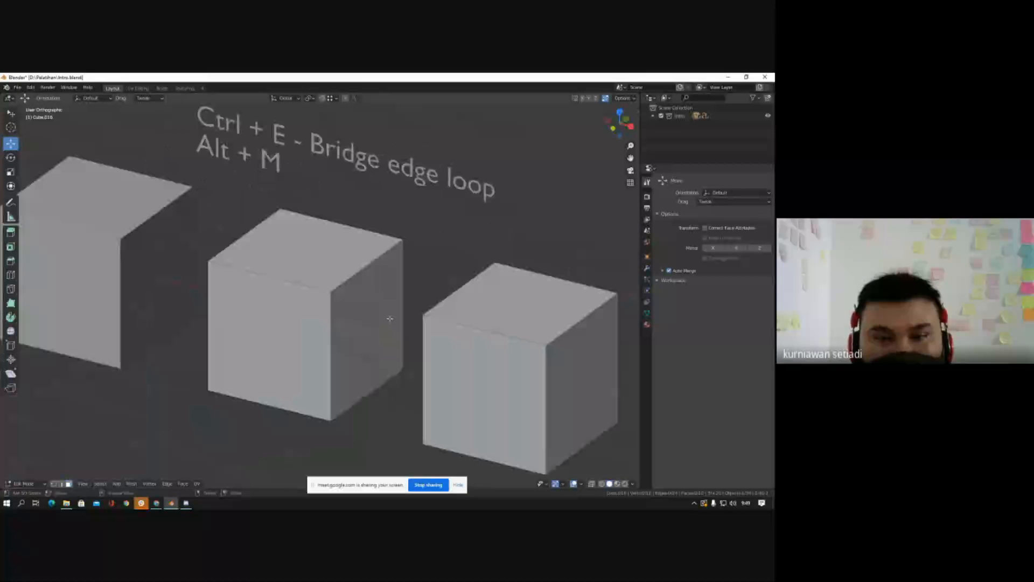
# Step: In edge select mode, select the boundary edges of both facing openings one by one, try Bridge Edge Loops, and undo it
pyautogui.keyDown('shift'); pyautogui.click(363, 394); pyautogui.keyUp('shift')
pyautogui.keyDown('shift'); pyautogui.click(331, 353); pyautogui.keyUp('shift')
pyautogui.keyDown('shift'); pyautogui.click(395, 288); pyautogui.keyUp('shift')
pyautogui.scroll(-3, 371, 302)
pyautogui.moveTo(358, 312); pyautogui.dragTo(416, 298, button='middle')
pyautogui.scroll(2, 413, 293)
pyautogui.keyDown('shift'); pyautogui.click(419, 351); pyautogui.keyUp('shift')
pyautogui.keyDown('shift'); pyautogui.click(406, 290); pyautogui.keyUp('shift')
pyautogui.keyDown('shift'); pyautogui.click(384, 281); pyautogui.keyUp('shift')
pyautogui.keyDown('shift'); pyautogui.click(400, 360); pyautogui.keyUp('shift')
pyautogui.scroll(-3, 364, 301)
pyautogui.moveTo(372, 298); pyautogui.dragTo(353, 286, button='middle')
pyautogui.scroll(1, 268, 223)
pyautogui.scroll(-1, 224, 298)
pyautogui.scroll(3, 299, 244)
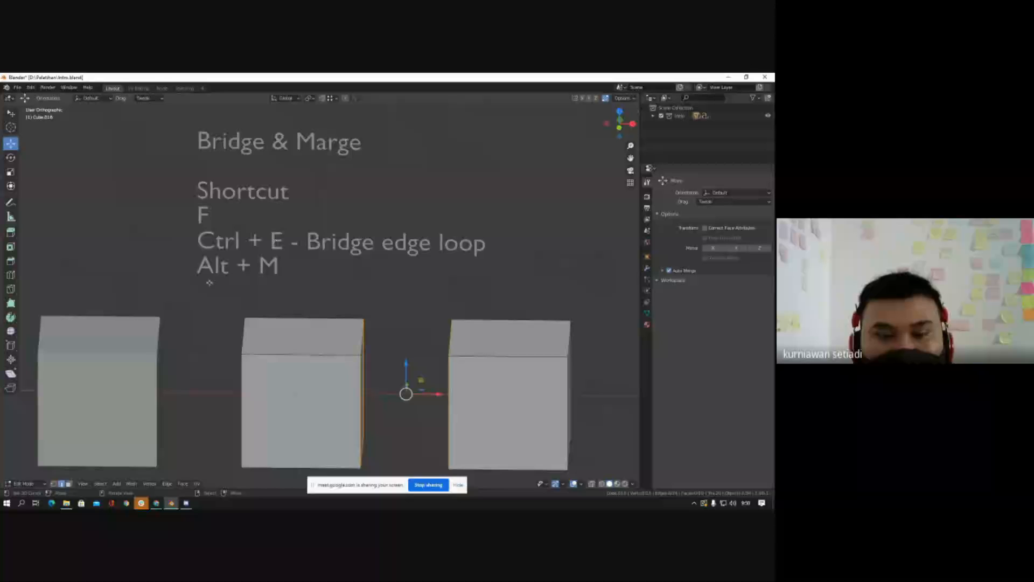
pyautogui.scroll(-1, 210, 282)
pyautogui.hotkey('ctrl', 'e')
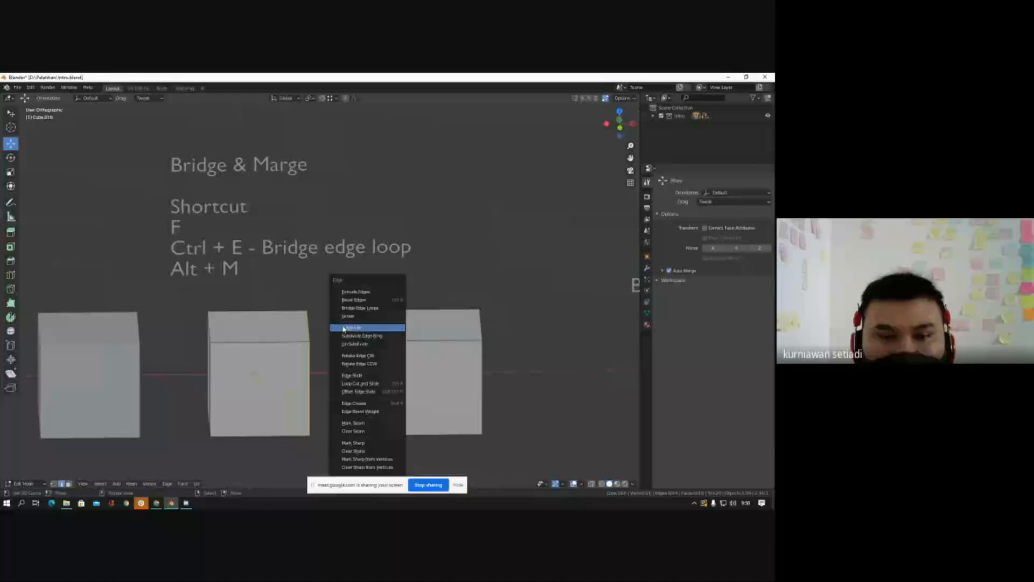
pyautogui.click(334, 308)
pyautogui.moveTo(332, 308); pyautogui.dragTo(307, 298, button='middle')
pyautogui.moveTo(369, 319); pyautogui.dragTo(361, 344, button='middle')
pyautogui.hotkey('ctrl', 'z')
# Step: Try filling the gap between the paired cubes face by face from their facing edges, and undo the fills
pyautogui.scroll(4, 313, 321)
pyautogui.scroll(-2, 313, 321)
pyautogui.rightClick(284, 356)
pyautogui.keyDown('shift'); pyautogui.rightClick(353, 356); pyautogui.keyUp('shift')
pyautogui.press('f')
pyautogui.rightClick(318, 322)
pyautogui.press('f')
pyautogui.hotkey('ctrl', 'z')
pyautogui.hotkey('ctrl', 'z')
pyautogui.hotkey('ctrl', 'z')
# Step: Loop-select the boundaries of both facing openings, try connecting them with Bridge Edge Loops, and undo it
pyautogui.moveTo(314, 317); pyautogui.dragTo(284, 286, button='middle')
pyautogui.scroll(-4, 310, 310)
pyautogui.scroll(4, 280, 302)
pyautogui.keyDown('alt'); pyautogui.rightClick(252, 335); pyautogui.keyUp('alt')
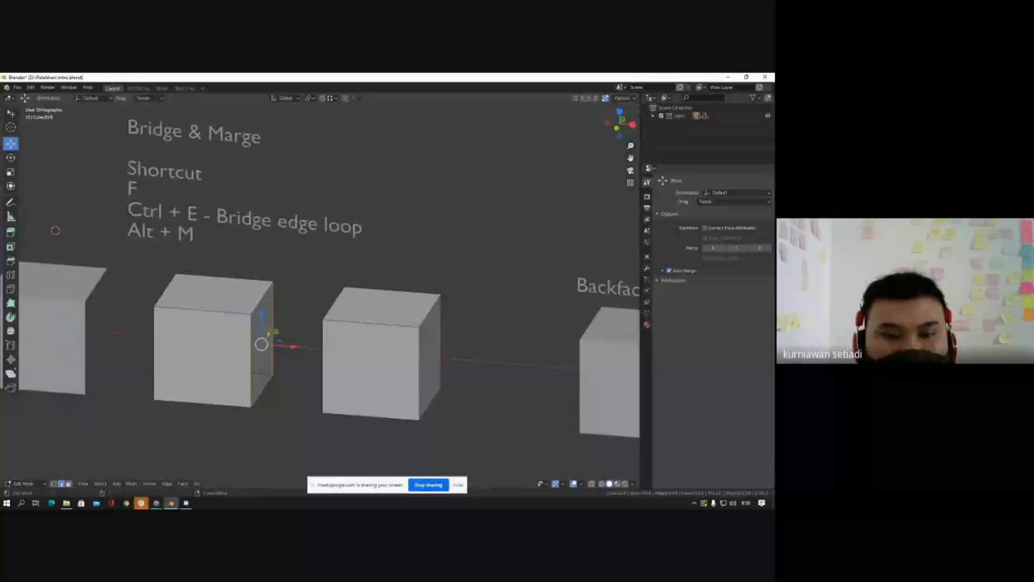
pyautogui.keyDown('alt'); pyautogui.keyDown('shift'); pyautogui.rightClick(326, 335); pyautogui.keyUp('shift'); pyautogui.keyUp('alt')
pyautogui.moveTo(325, 335); pyautogui.dragTo(345, 347, button='middle')
pyautogui.hotkey('ctrl', 'e')
pyautogui.click(324, 308)
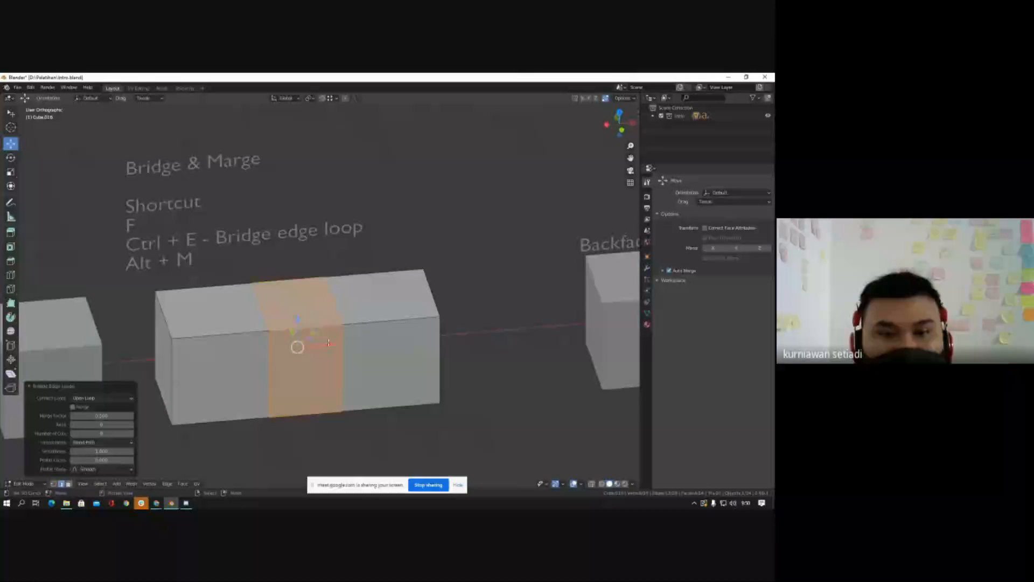
pyautogui.hotkey('ctrl', 'z')
# Step: Leave the paired cubes and open the Backface Culling cube in Edit Mode
pyautogui.scroll(-3, 365, 343)
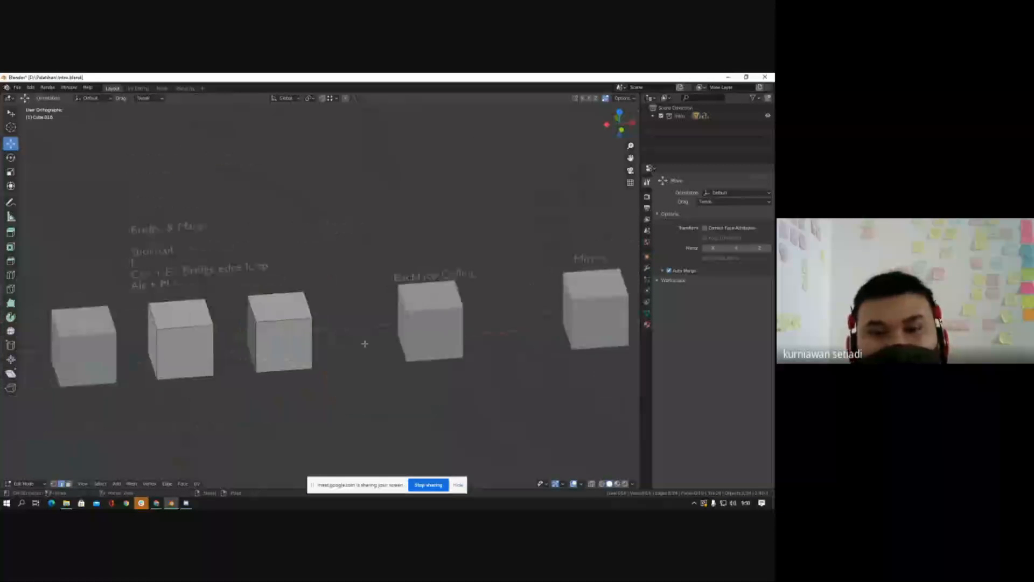
pyautogui.moveTo(364, 343); pyautogui.dragTo(353, 338, button='middle')
pyautogui.scroll(5, 492, 298)
pyautogui.scroll(-3, 450, 316)
pyautogui.keyDown('shift'); pyautogui.moveTo(442, 322); pyautogui.dragTo(354, 275, button='middle'); pyautogui.keyUp('shift')
pyautogui.press('Tab')
pyautogui.rightClick(330, 335)
pyautogui.scroll(4, 325, 321)
pyautogui.scroll(-3, 348, 293)
pyautogui.press('Tab')
# Step: In face select mode, delete the top face of the Backface Culling cube
pyautogui.press('3')
pyautogui.rightClick(338, 303)
pyautogui.press('x')
pyautogui.click(348, 307)
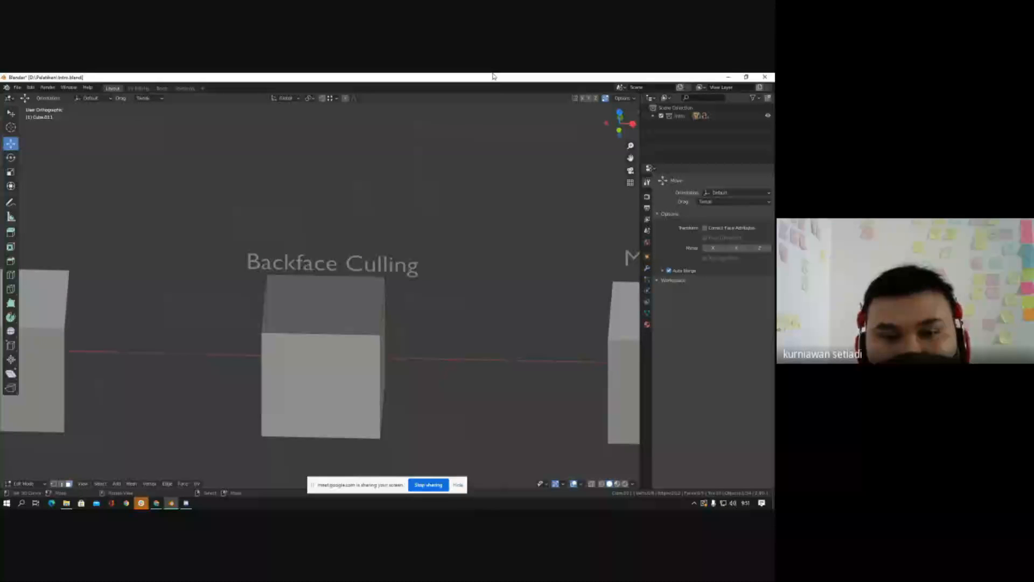
# Step: Select the front face of the Backface Culling cube and turn off backface culling in the viewport shading options
pyautogui.scroll(-2, 381, 280)
pyautogui.moveTo(381, 280); pyautogui.dragTo(343, 289, button='middle')
pyautogui.scroll(3, 337, 290)
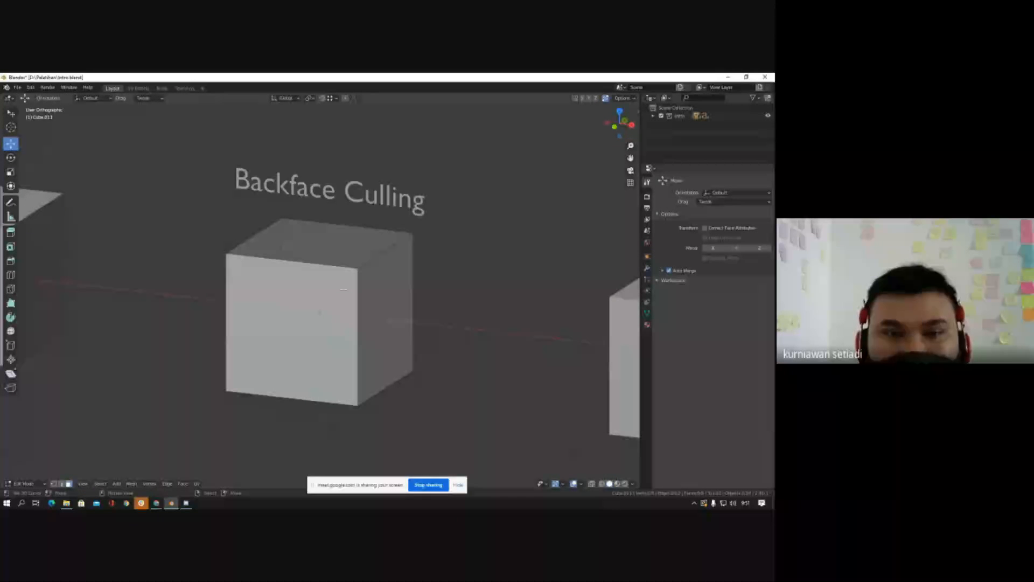
pyautogui.moveTo(320, 312)
pyautogui.mouseDown(button='middle')
pyautogui.moveTo(301, 307)
pyautogui.moveTo(318, 306)
pyautogui.mouseUp(button='middle')
pyautogui.rightClick(315, 333)
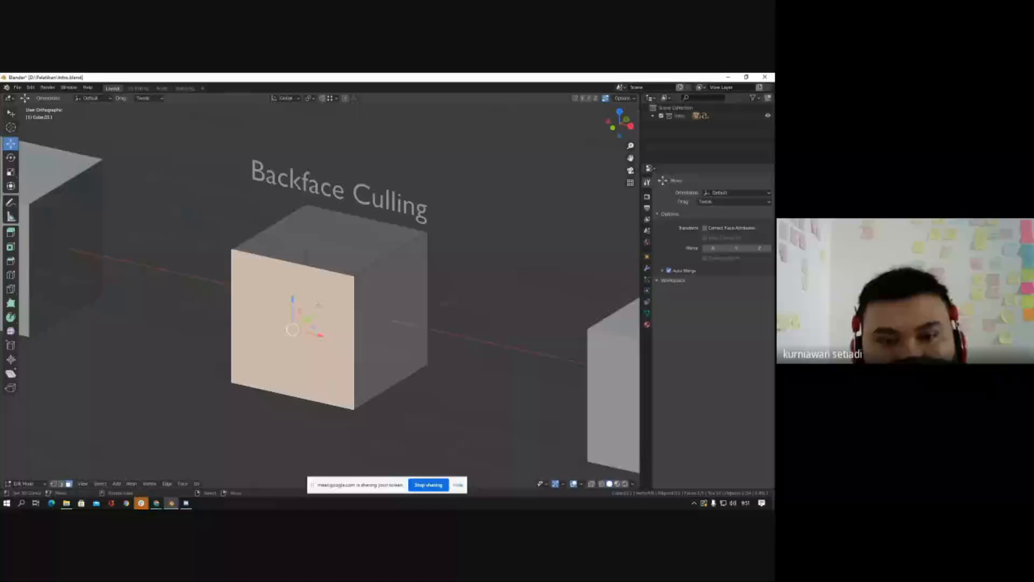
pyautogui.moveTo(319, 306); pyautogui.dragTo(340, 302, button='middle')
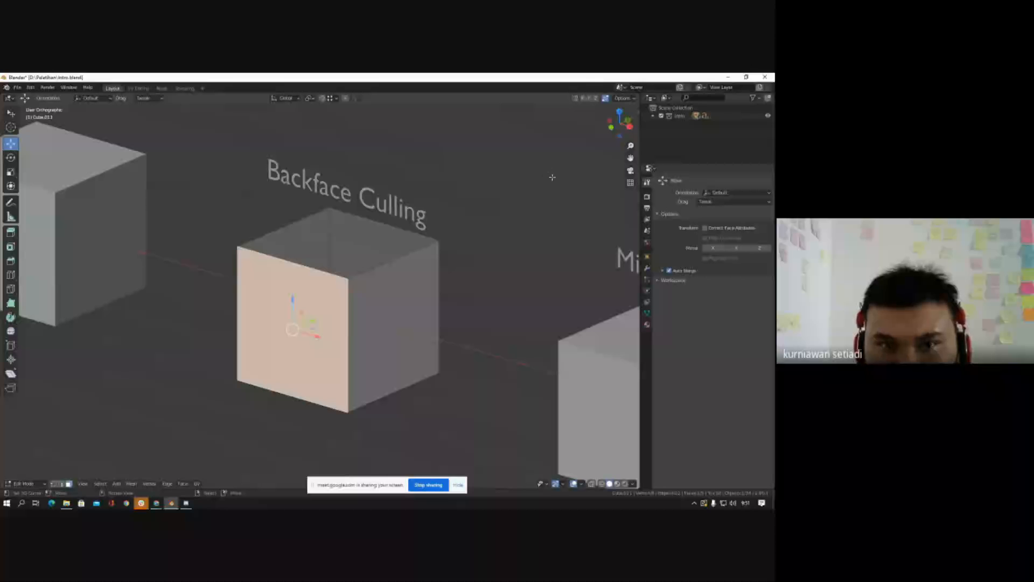
pyautogui.click(632, 483)
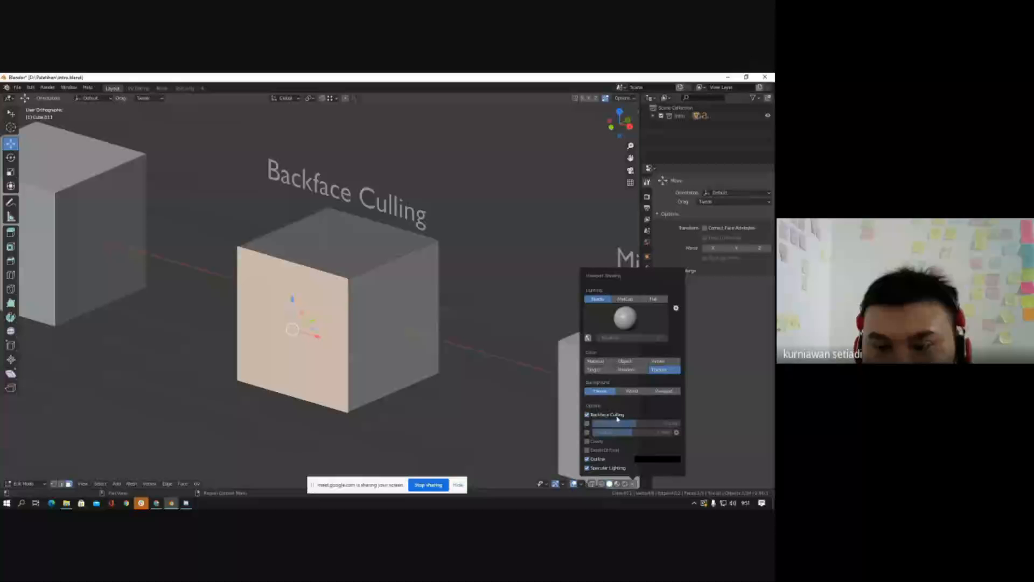
pyautogui.click(588, 415)
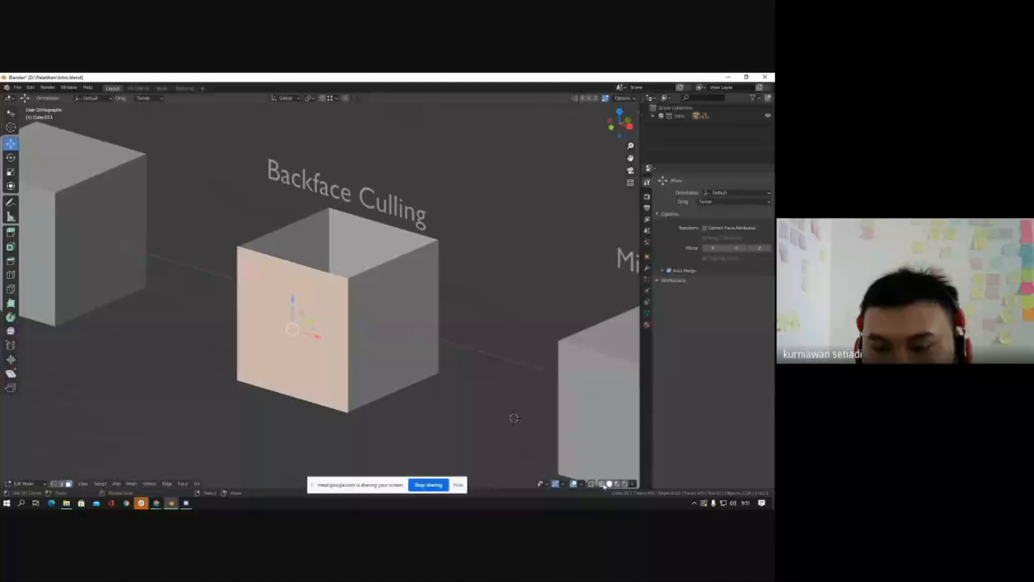
pyautogui.click(634, 484)
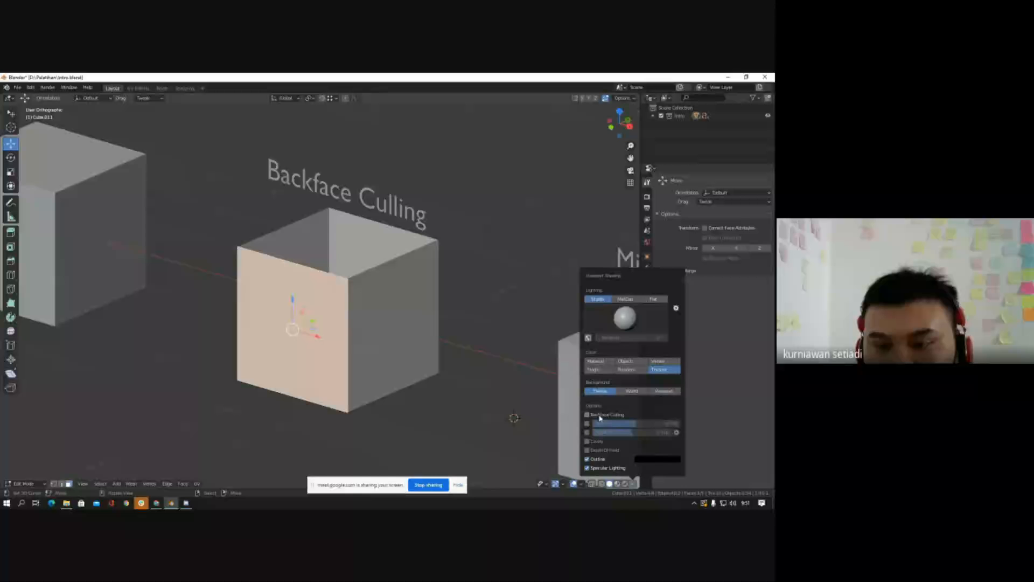
# Step: Examine the open cube's inner and outer faces with backface culling off, selecting individual faces
pyautogui.scroll(-4, 318, 253)
pyautogui.scroll(8, 318, 253)
pyautogui.scroll(-4, 318, 258)
pyautogui.hotkey('alt', 'a')
pyautogui.moveTo(326, 283)
pyautogui.mouseDown(button='middle')
pyautogui.moveTo(303, 294)
pyautogui.moveTo(320, 291)
pyautogui.mouseUp(button='middle')
pyautogui.scroll(1, 303, 294)
pyautogui.click(322, 257)
pyautogui.moveTo(322, 256); pyautogui.dragTo(378, 271, button='middle')
pyautogui.keyDown('shift'); pyautogui.click(345, 274); pyautogui.keyUp('shift')
pyautogui.scroll(-3, 369, 277)
pyautogui.click(343, 233)
pyautogui.scroll(5, 343, 236)
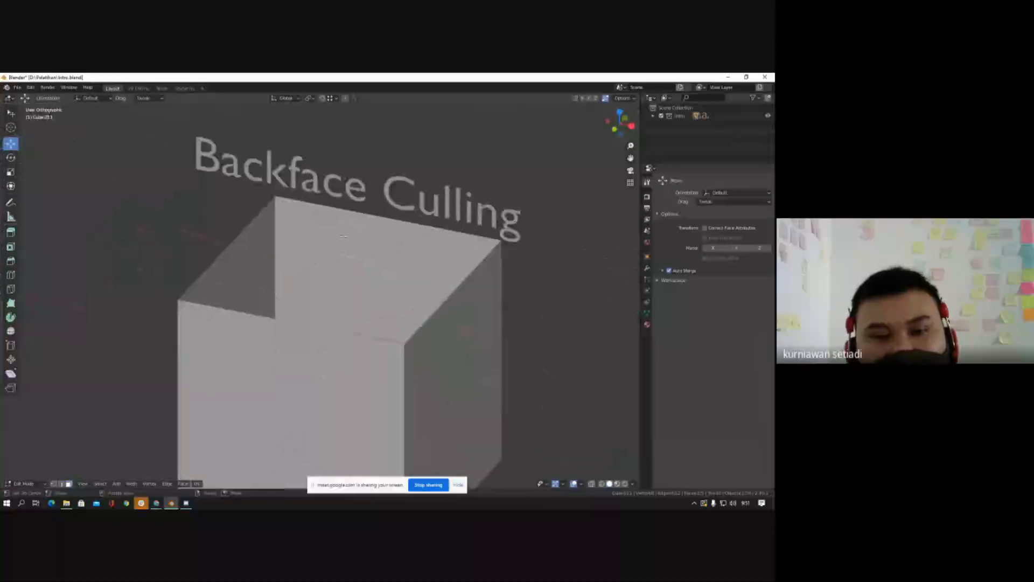
pyautogui.moveTo(344, 235); pyautogui.dragTo(366, 248, button='middle')
pyautogui.scroll(-4, 350, 235)
pyautogui.click(379, 250)
pyautogui.scroll(2, 378, 250)
pyautogui.click(311, 326)
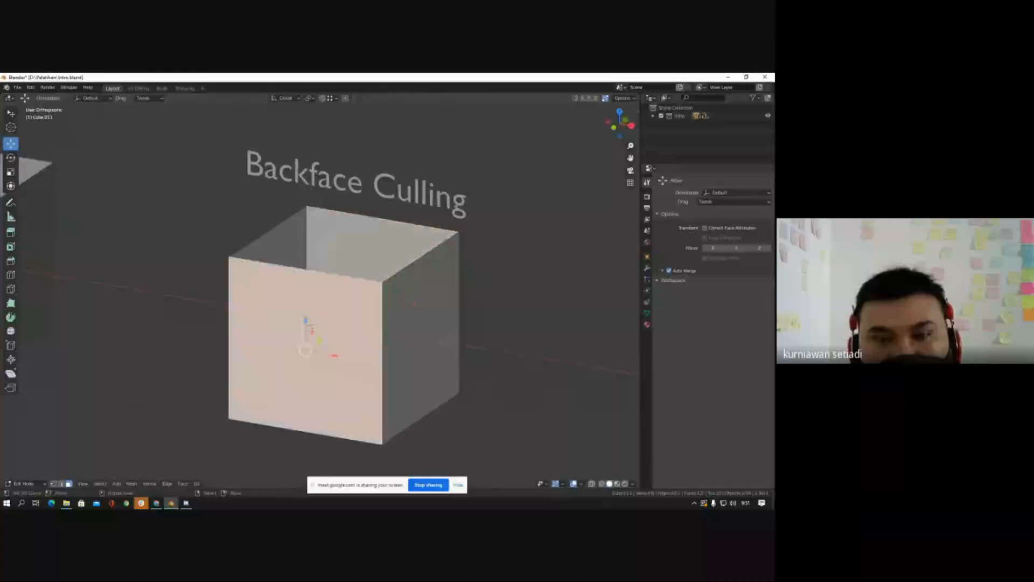
# Step: Turn backface culling back on and view the open cube from above
pyautogui.click(633, 483)
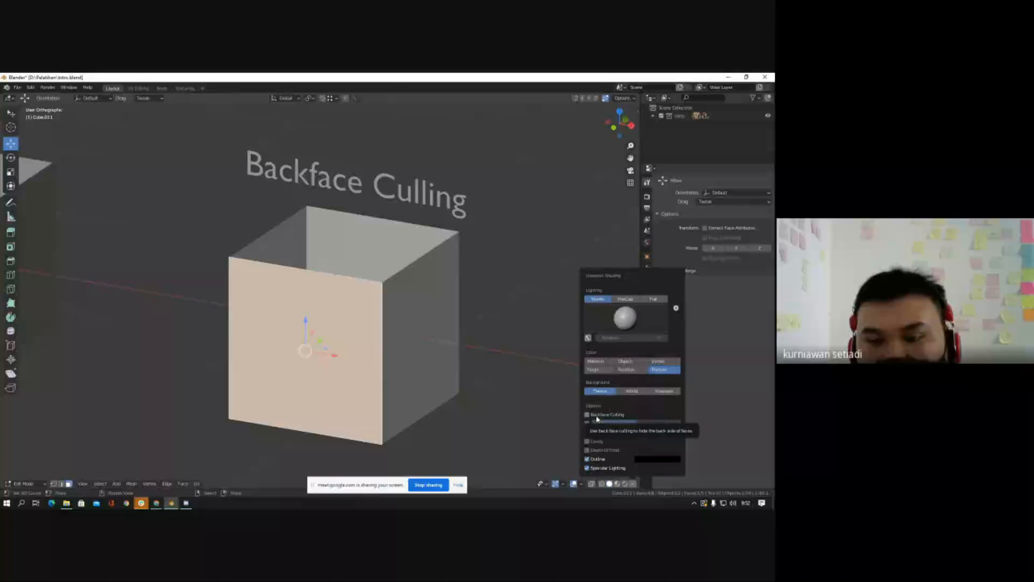
pyautogui.scroll(-3, 343, 282)
pyautogui.scroll(5, 343, 282)
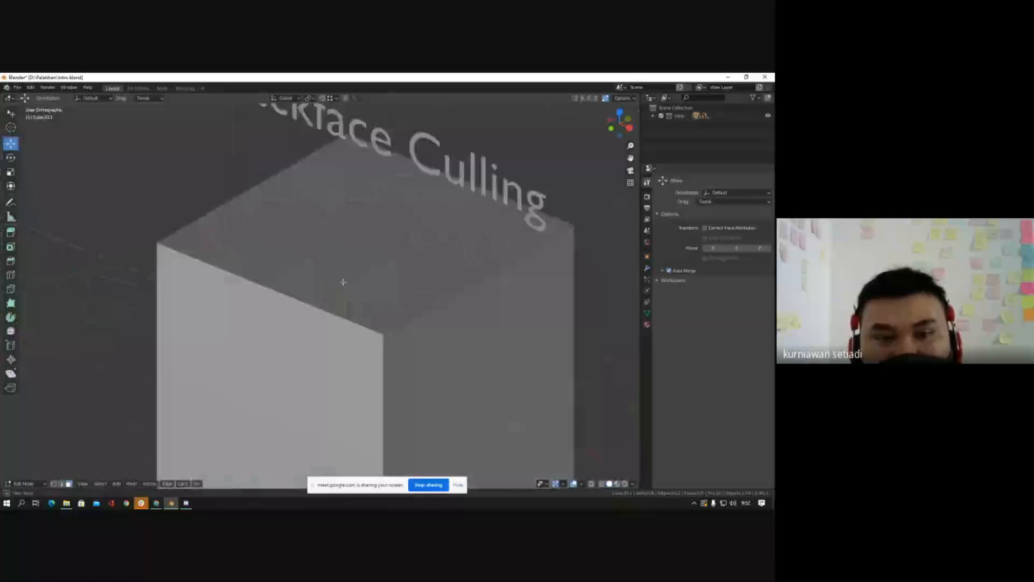
pyautogui.scroll(-2, 350, 259)
pyautogui.scroll(4, 353, 254)
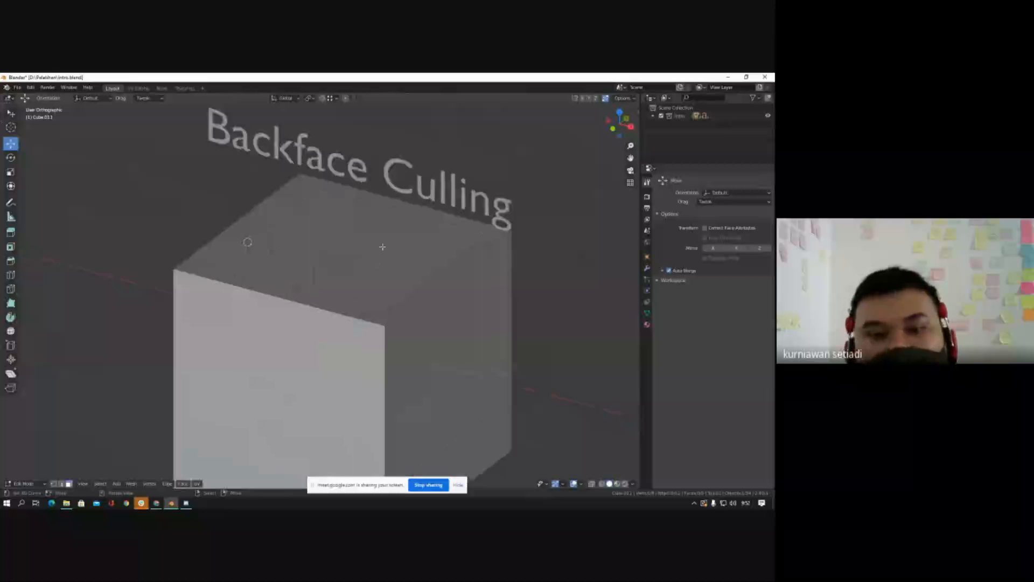
pyautogui.moveTo(354, 278); pyautogui.dragTo(356, 236, button='middle')
pyautogui.scroll(-5, 335, 280)
pyautogui.scroll(6, 346, 242)
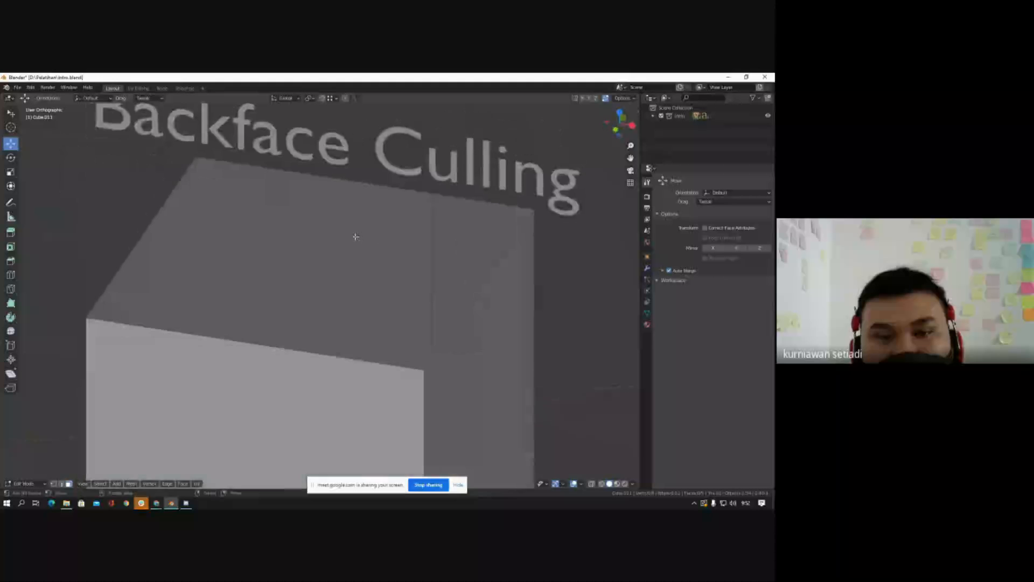
pyautogui.scroll(-5, 356, 237)
# Step: Select the cube's outer side faces one after another while circling it, and clear the selection
pyautogui.click(356, 318)
pyautogui.moveTo(425, 346); pyautogui.dragTo(399, 336, button='middle')
pyautogui.keyDown('shift'); pyautogui.click(400, 336); pyautogui.keyUp('shift')
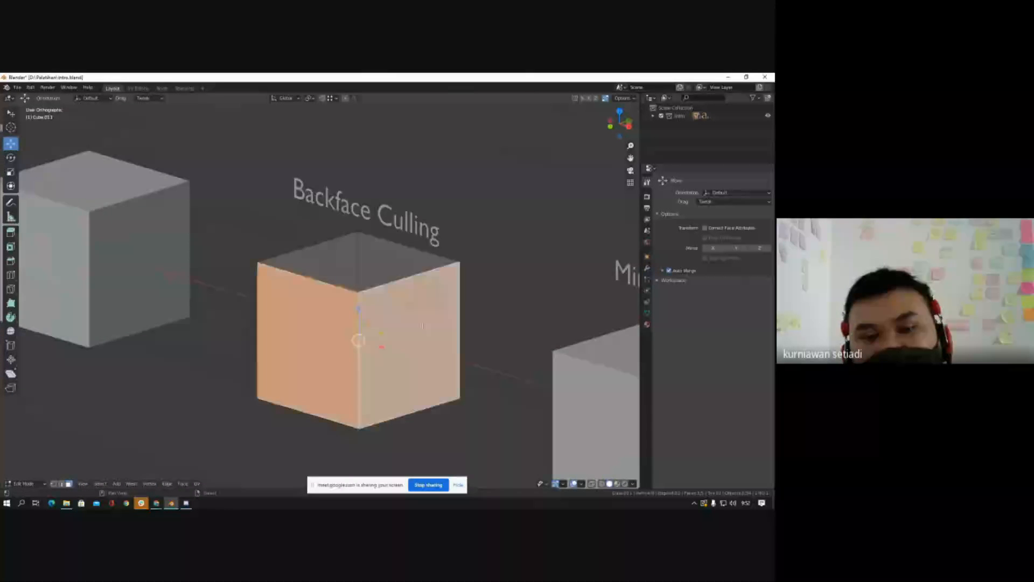
pyautogui.moveTo(547, 346); pyautogui.dragTo(463, 350, button='middle')
pyautogui.keyDown('shift'); pyautogui.click(462, 351); pyautogui.keyUp('shift')
pyautogui.keyDown('shift'); pyautogui.click(453, 360); pyautogui.keyUp('shift')
pyautogui.moveTo(541, 367); pyautogui.dragTo(628, 364, button='middle')
pyautogui.scroll(2, 397, 243)
pyautogui.moveTo(371, 243); pyautogui.dragTo(397, 242, button='middle')
pyautogui.hotkey('alt', 'a')
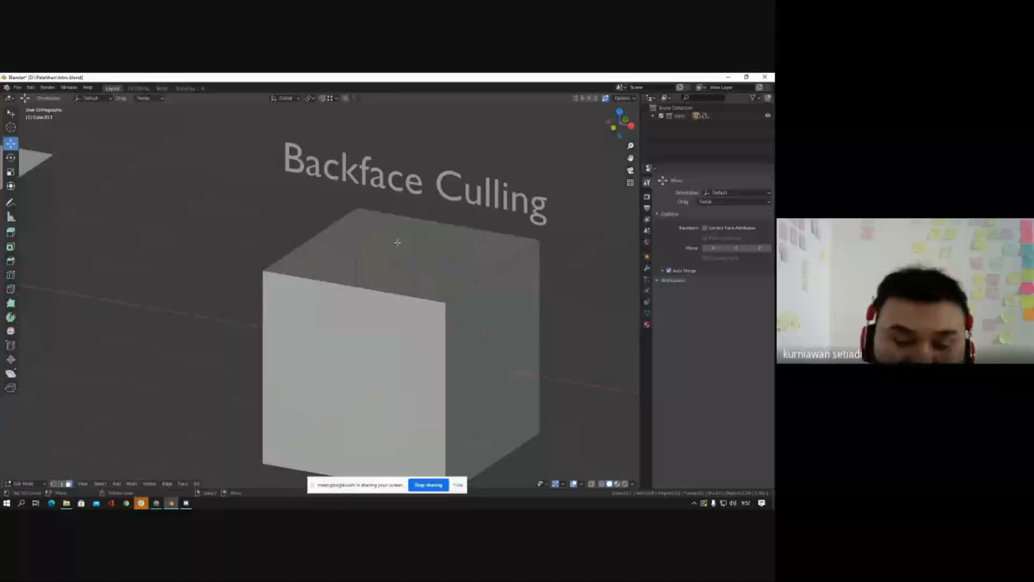
# Step: Pull one side face of the Backface Culling cube away along X and rotate it 180° about Y
pyautogui.scroll(-3, 342, 284)
pyautogui.click(351, 319)
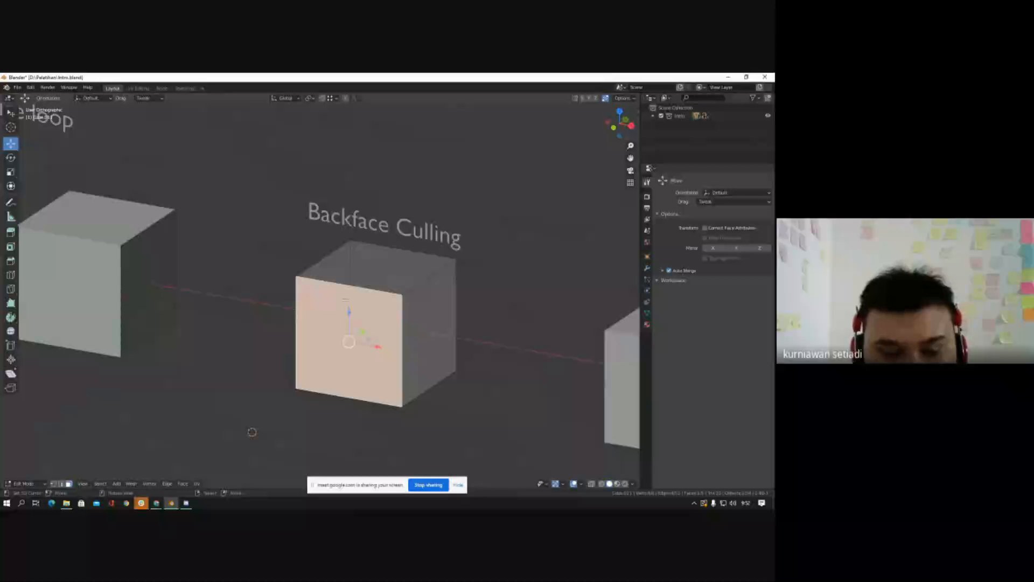
pyautogui.scroll(-4, 379, 333)
pyautogui.scroll(6, 378, 334)
pyautogui.moveTo(379, 333); pyautogui.dragTo(473, 336, button='middle')
pyautogui.moveTo(483, 338); pyautogui.dragTo(503, 343)
pyautogui.write('ry180')
pyautogui.press('Return')
# Step: Reselect the pulled-out side face and rotate it 180° about Z
pyautogui.moveTo(502, 341); pyautogui.dragTo(420, 318, button='middle')
pyautogui.scroll(6, 487, 328)
pyautogui.hotkey('alt', 'a')
pyautogui.scroll(-5, 519, 342)
pyautogui.scroll(3, 519, 343)
pyautogui.click(509, 346)
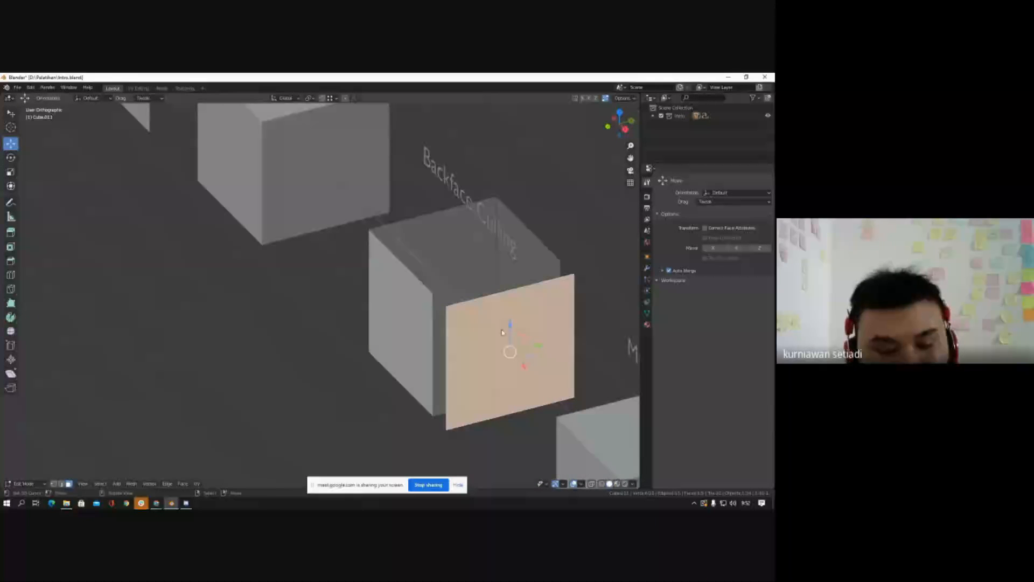
pyautogui.write('gz180')
pyautogui.press('Return')
# Step: Move the detached side face back against the cube along X and clear the selection
pyautogui.moveTo(502, 331)
pyautogui.mouseDown(button='middle')
pyautogui.moveTo(539, 334)
pyautogui.moveTo(515, 345)
pyautogui.mouseUp(button='middle')
pyautogui.hotkey('alt', 'a')
pyautogui.click(515, 350)
pyautogui.moveTo(531, 362); pyautogui.dragTo(439, 305)
pyautogui.hotkey('alt', 'a')
pyautogui.moveTo(479, 331)
pyautogui.mouseDown(button='middle')
pyautogui.moveTo(457, 329)
pyautogui.moveTo(475, 327)
pyautogui.mouseUp(button='middle')
pyautogui.click(476, 326)
pyautogui.scroll(-2, 478, 309)
pyautogui.scroll(3, 479, 308)
pyautogui.hotkey('alt', 'a')
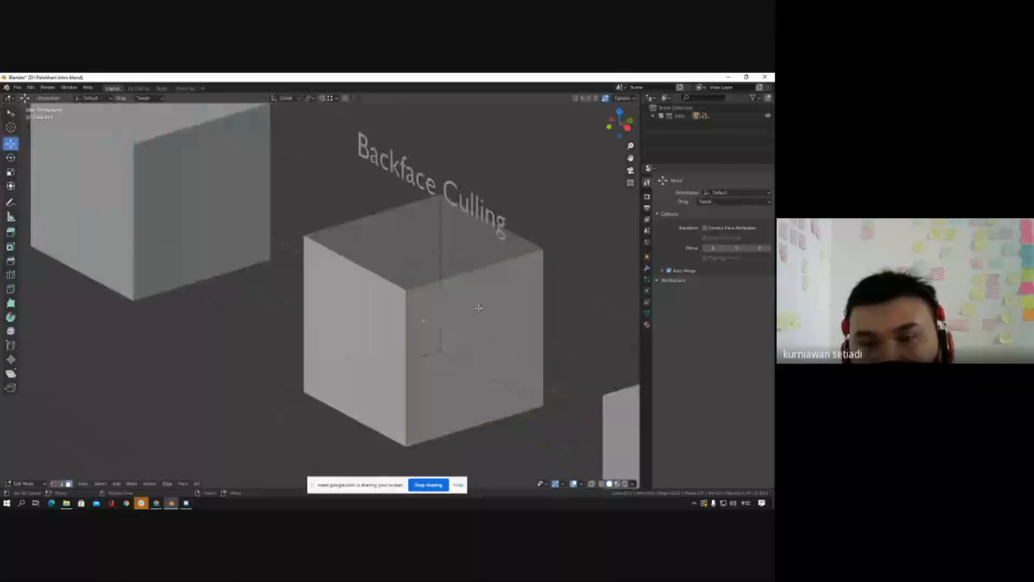
# Step: Pull the cube's side face out along X again and rotate it 180° about the global Z axis
pyautogui.scroll(-3, 436, 293)
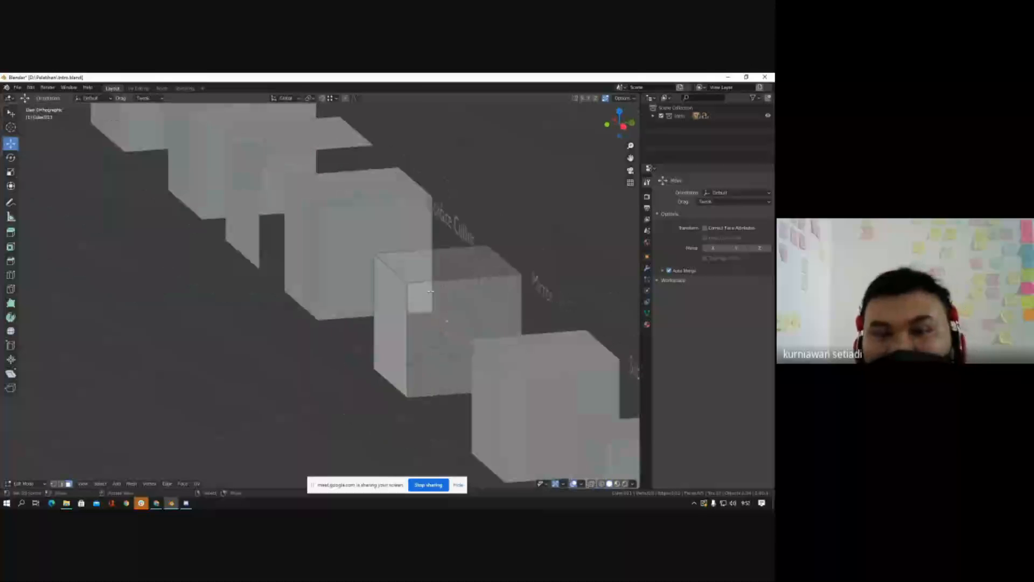
pyautogui.moveTo(454, 305)
pyautogui.mouseDown(button='middle')
pyautogui.moveTo(468, 307)
pyautogui.moveTo(448, 314)
pyautogui.moveTo(459, 317)
pyautogui.mouseUp(button='middle')
pyautogui.click(458, 308)
pyautogui.moveTo(488, 344); pyautogui.dragTo(509, 350)
pyautogui.moveTo(486, 331); pyautogui.dragTo(489, 333, button='middle')
pyautogui.write('rz180')
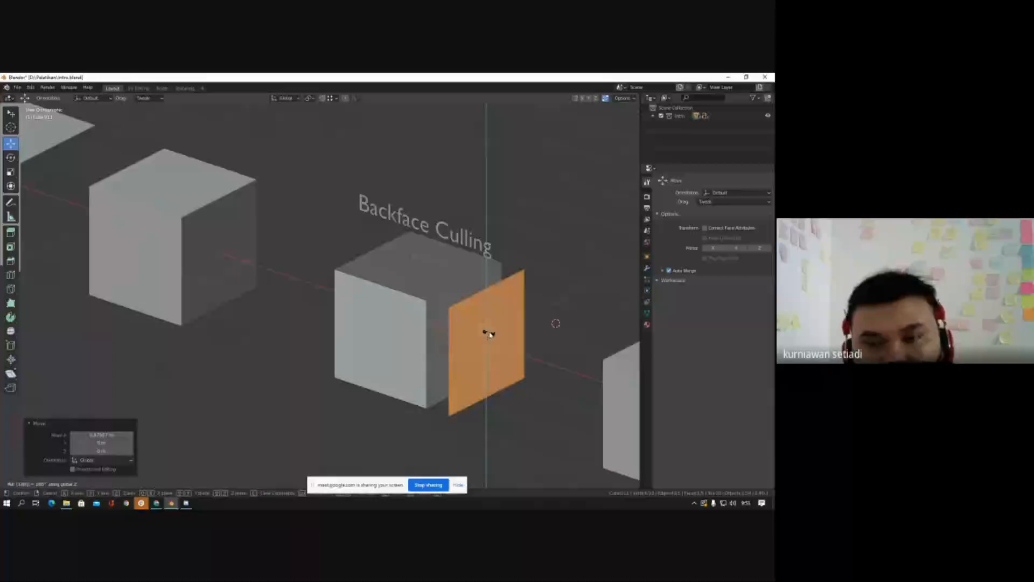
pyautogui.press('Return')
# Step: Slide the rotated face back onto the cube along X, leave Edit Mode and deselect everything
pyautogui.press('g')
pyautogui.press('x')
pyautogui.click(470, 328)
pyautogui.press('Tab')
pyautogui.moveTo(471, 328); pyautogui.dragTo(487, 306, button='middle')
pyautogui.hotkey('alt', 'a')
pyautogui.scroll(1, 453, 311)
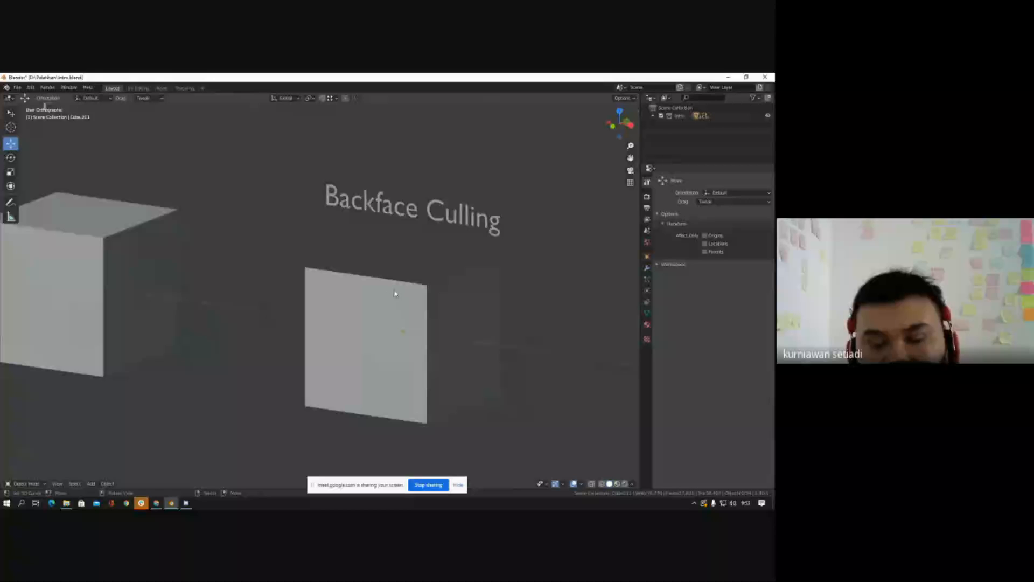
# Step: Examine the Backface Culling cube from different angles in Object Mode and check the viewport shading options
pyautogui.moveTo(366, 303)
pyautogui.mouseDown(button='middle')
pyautogui.moveTo(425, 302)
pyautogui.moveTo(331, 302)
pyautogui.moveTo(378, 308)
pyautogui.mouseUp(button='middle')
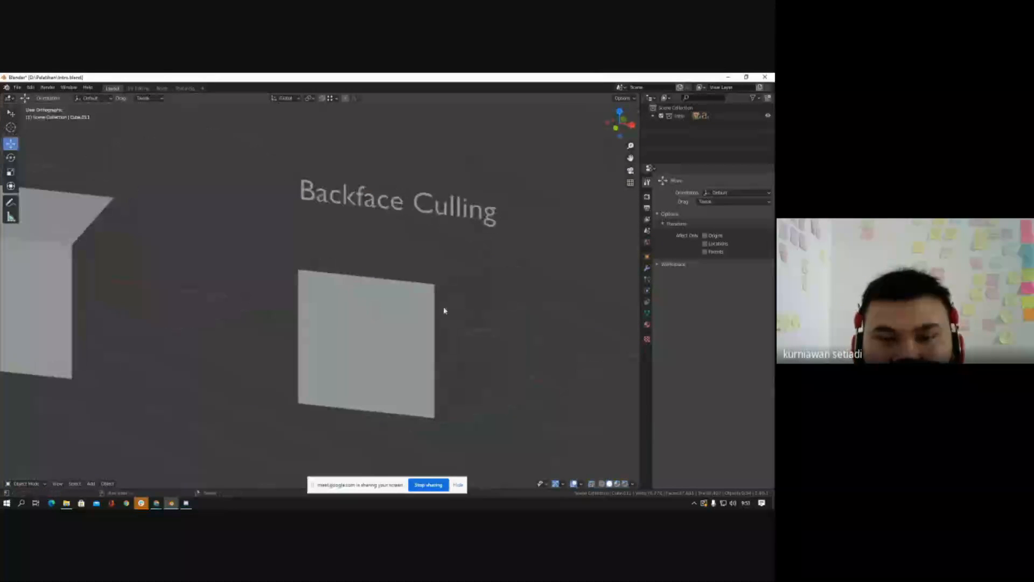
pyautogui.moveTo(444, 307); pyautogui.dragTo(289, 300, button='middle')
pyautogui.scroll(-2, 325, 302)
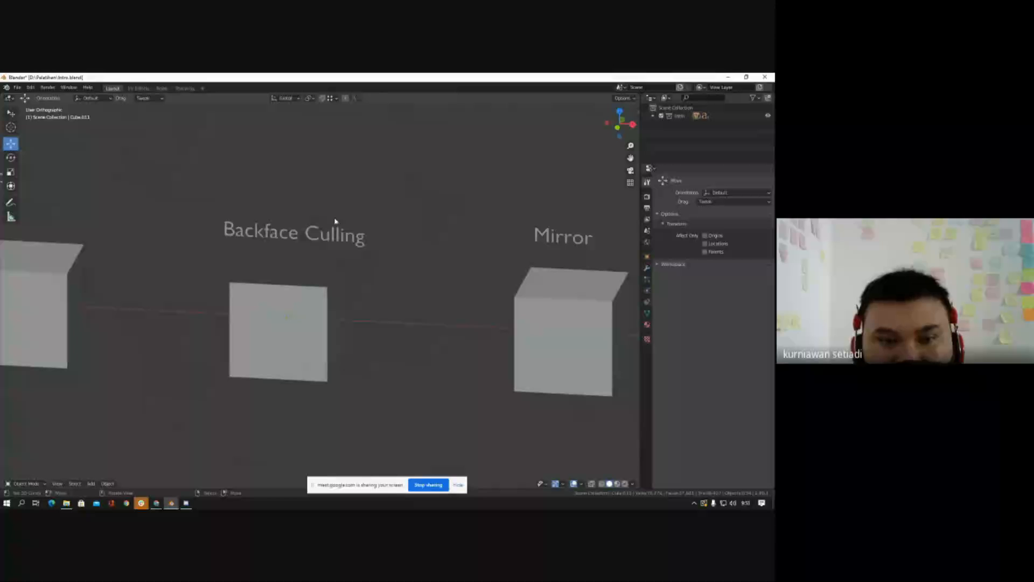
pyautogui.click(632, 484)
pyautogui.click(633, 484)
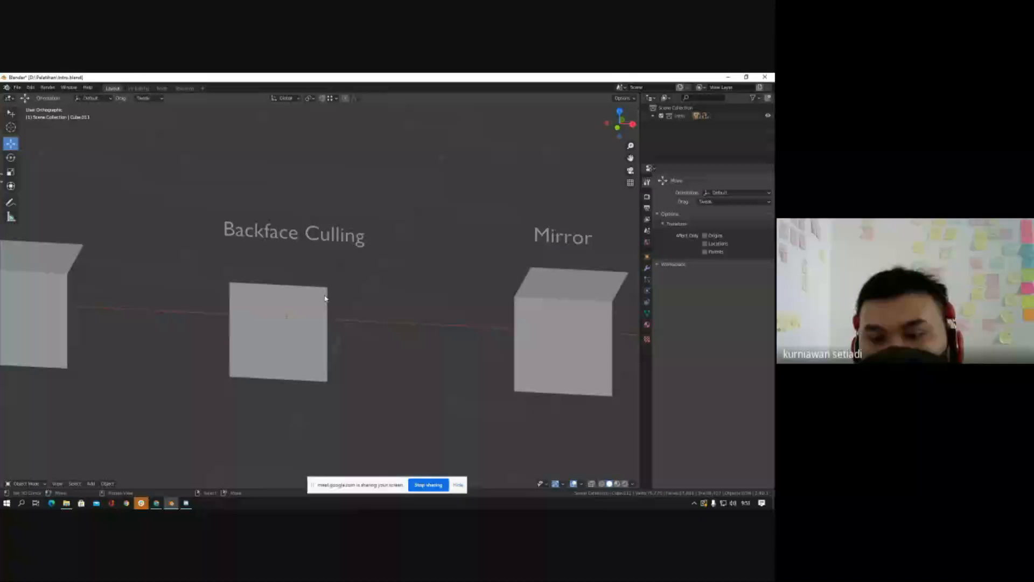
# Step: Switch to the front view and open the Mirror cube in Edit Mode
pyautogui.scroll(-1, 199, 254)
pyautogui.scroll(2, 548, 266)
pyautogui.keyDown('shift'); pyautogui.moveTo(547, 266); pyautogui.dragTo(335, 254, button='middle'); pyautogui.keyUp('shift')
pyautogui.scroll(-4, 366, 280)
pyautogui.press('`')
pyautogui.click(279, 202)
pyautogui.scroll(2, 336, 270)
pyautogui.scroll(-1, 358, 312)
pyautogui.scroll(1, 323, 310)
pyautogui.click(307, 307)
pyautogui.press('Tab')
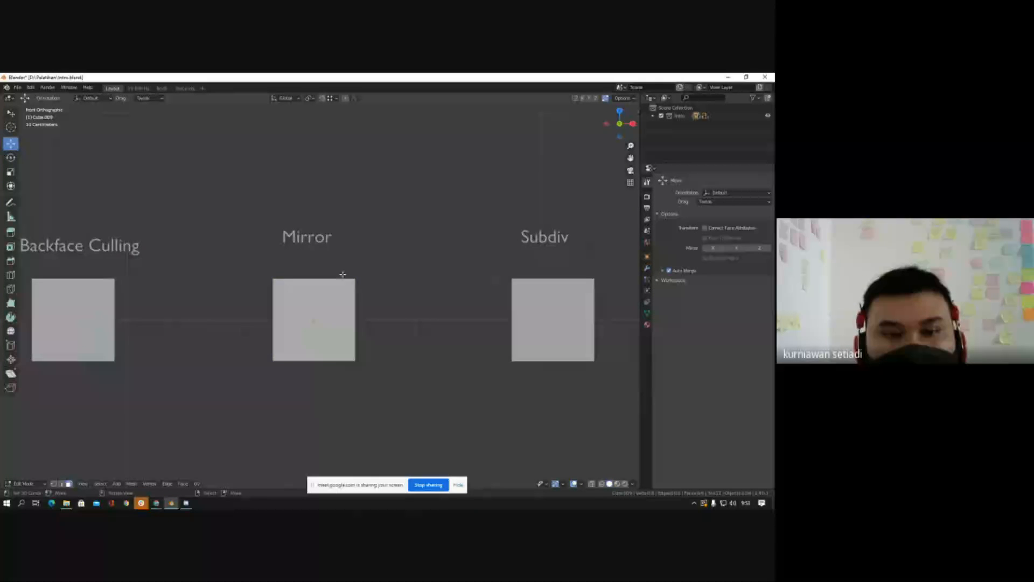
# Step: Add a vertical loop cut through the middle of the Mirror cube and return to the front view
pyautogui.scroll(3, 343, 274)
pyautogui.scroll(-5, 343, 274)
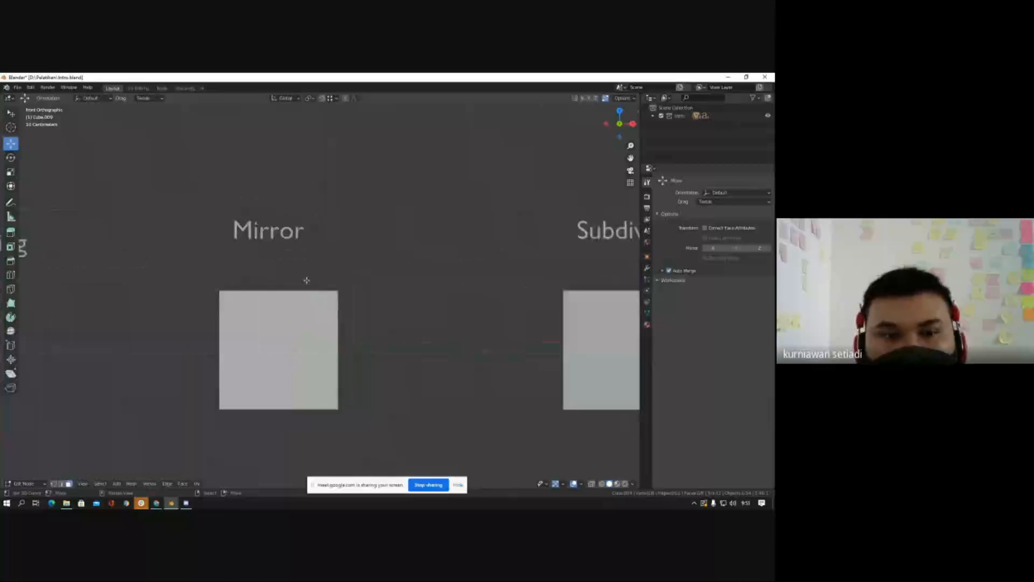
pyautogui.press('a')
pyautogui.scroll(1, 285, 290)
pyautogui.moveTo(285, 289); pyautogui.dragTo(284, 305, button='middle')
pyautogui.scroll(2, 281, 275)
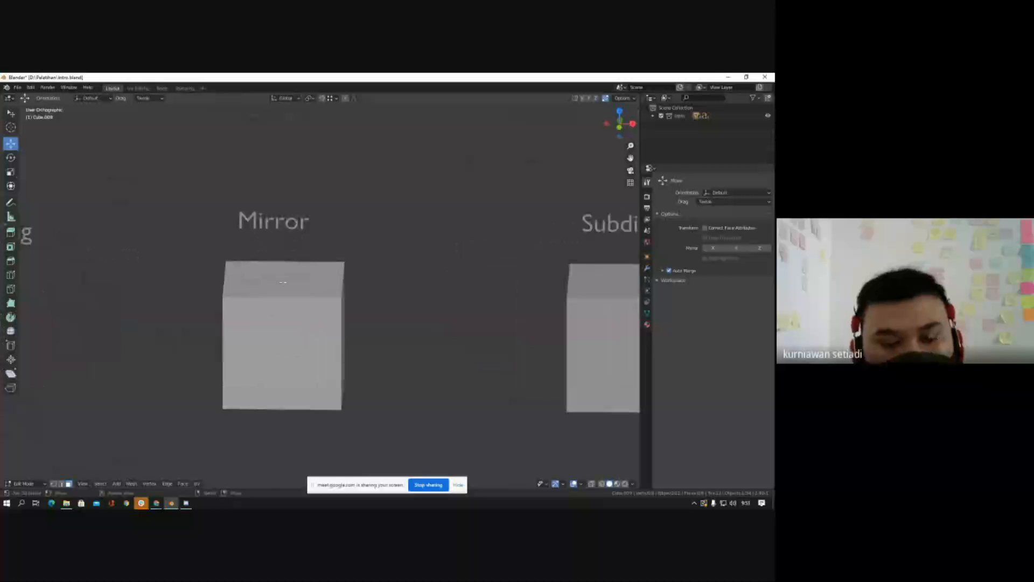
pyautogui.hotkey('ctrl', 'r')
pyautogui.click(275, 278)
pyautogui.press('KP_1')
pyautogui.scroll(-3, 225, 253)
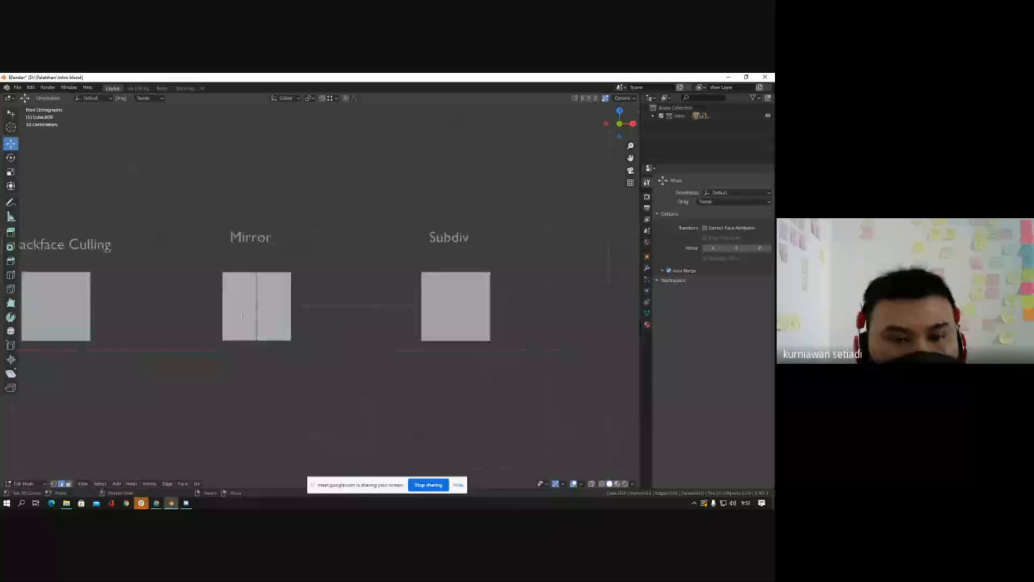
# Step: In see-through display, box-select the left half of the Mirror cube and delete it
pyautogui.hotkey('alt', 'z')
pyautogui.scroll(4, 231, 293)
pyautogui.press('b')
pyautogui.moveTo(176, 215); pyautogui.dragTo(240, 405)
pyautogui.scroll(-1, 224, 316)
pyautogui.press('x')
pyautogui.click(220, 282)
# Step: Leave Edit Mode, return to solid shading and add a Mirror modifier to the remaining half cube
pyautogui.scroll(-2, 231, 282)
pyautogui.press('Tab')
pyautogui.moveTo(278, 280); pyautogui.dragTo(294, 293, button='middle')
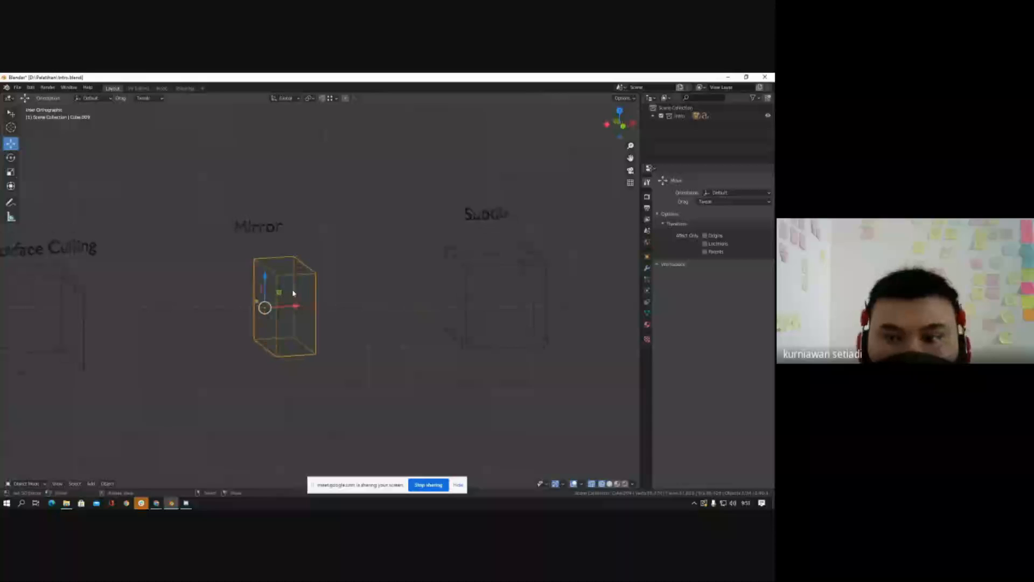
pyautogui.hotkey('shift', 'z')
pyautogui.click(647, 267)
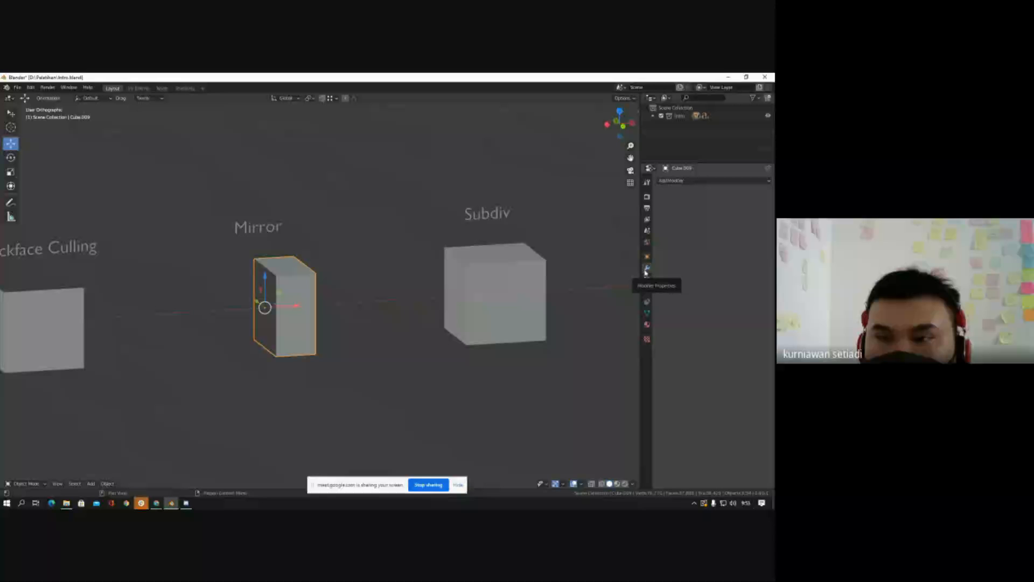
pyautogui.click(687, 183)
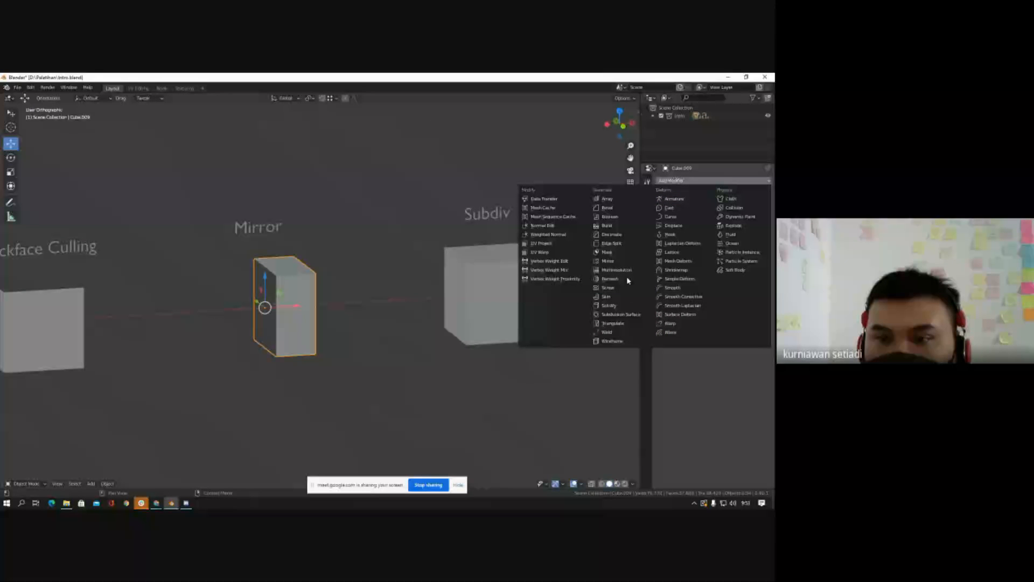
pyautogui.click(619, 264)
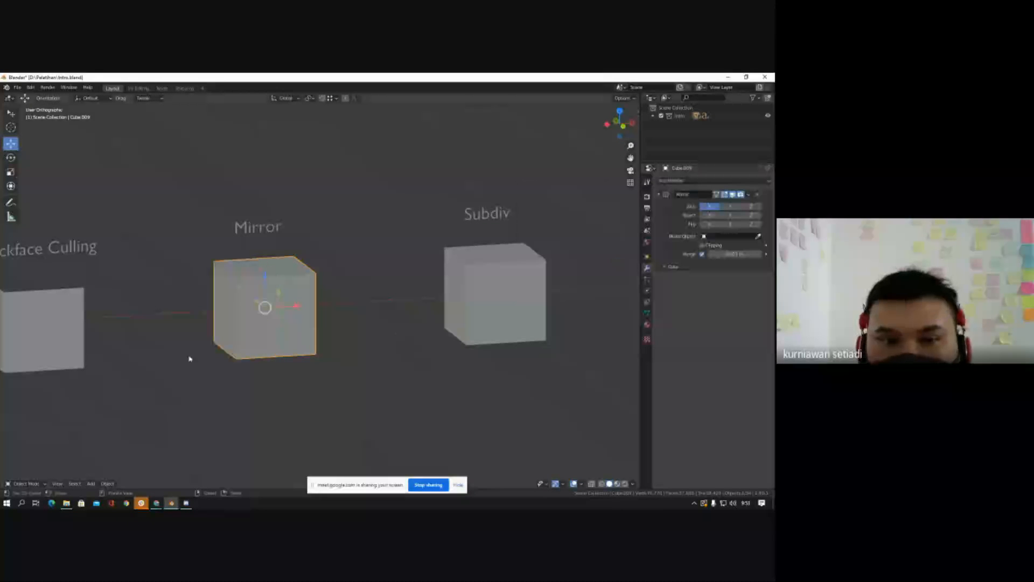
# Step: Enter Edit Mode on the mirrored cube and inset its right side face in face select mode
pyautogui.scroll(3, 250, 303)
pyautogui.press('Tab')
pyautogui.moveTo(273, 275); pyautogui.dragTo(321, 283, button='middle')
pyautogui.press('KP_5')
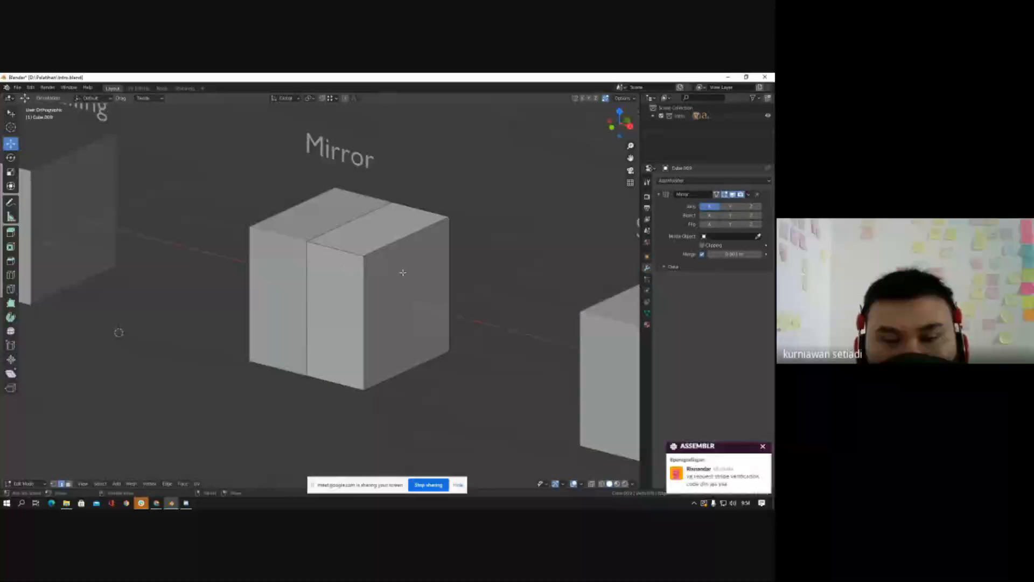
pyautogui.click(405, 235)
pyautogui.press('3')
pyautogui.click(383, 288)
pyautogui.moveTo(384, 289); pyautogui.dragTo(450, 281, button='middle')
pyautogui.press('i')
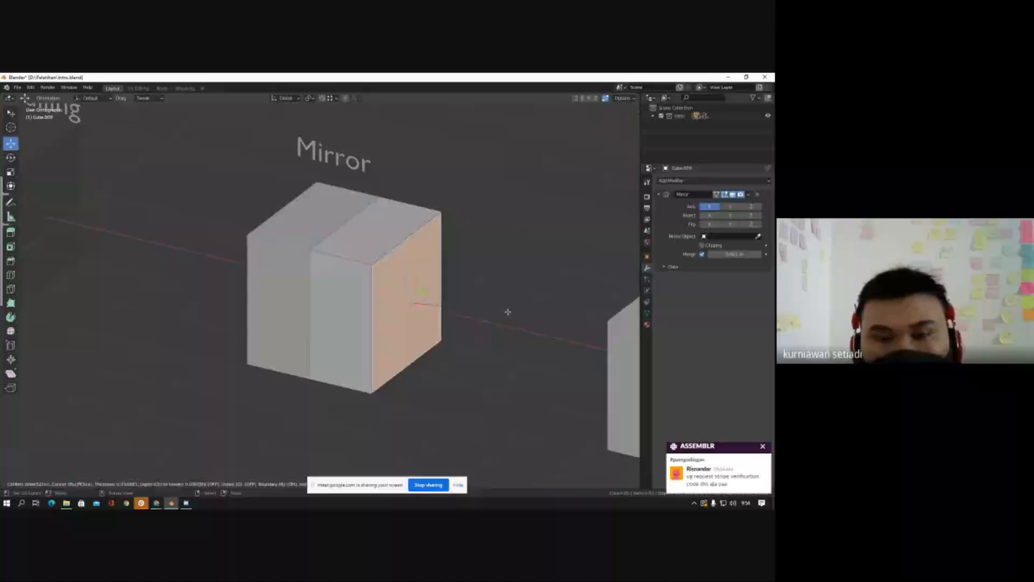
pyautogui.click(484, 310)
# Step: Extrude the inset face outward along X on the mirrored cube
pyautogui.moveTo(377, 304); pyautogui.dragTo(429, 286, button='middle')
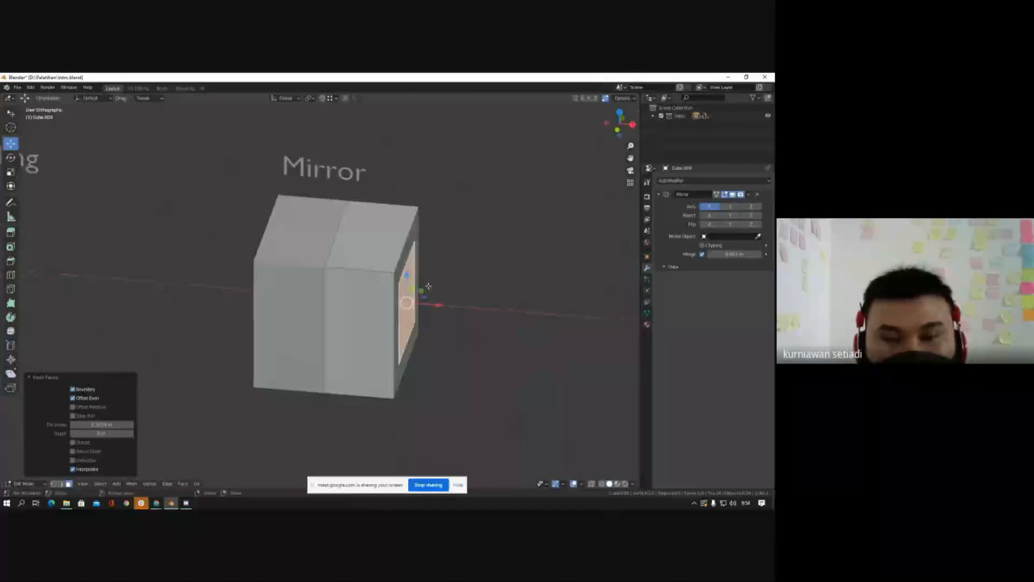
pyautogui.press('e')
pyautogui.click(466, 301)
pyautogui.scroll(-2, 346, 284)
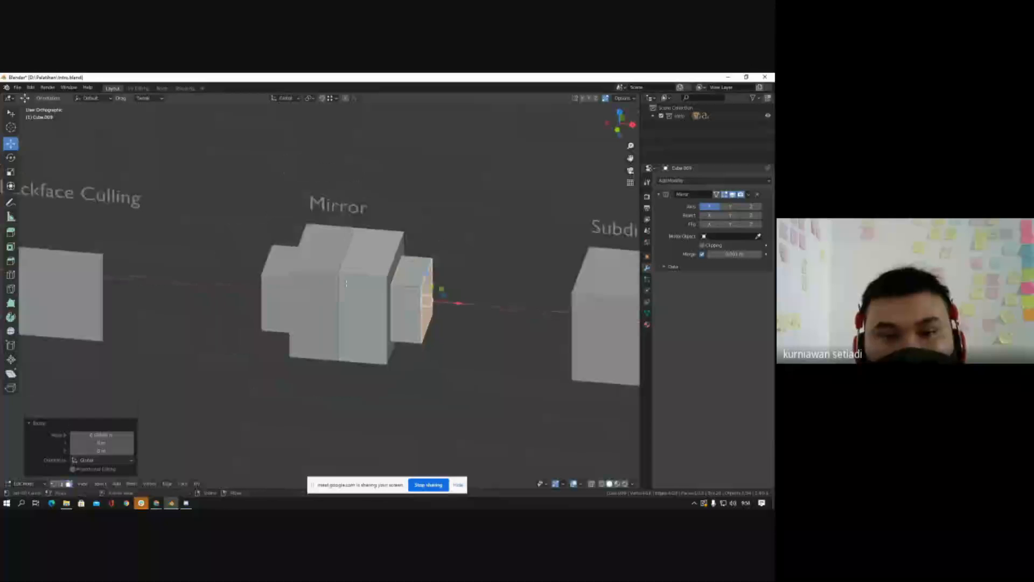
# Step: Adjust the extruded end face slightly along X on the mirrored cube and leave Edit Mode
pyautogui.moveTo(346, 284); pyautogui.dragTo(427, 300, button='middle')
pyautogui.moveTo(301, 311); pyautogui.dragTo(256, 301, button='middle')
pyautogui.scroll(2, 402, 278)
pyautogui.moveTo(403, 278); pyautogui.dragTo(363, 256, button='middle')
pyautogui.scroll(-4, 371, 266)
pyautogui.scroll(8, 376, 260)
pyautogui.scroll(-3, 372, 261)
pyautogui.moveTo(455, 319)
pyautogui.mouseDown()
pyautogui.moveTo(421, 319)
pyautogui.moveTo(442, 318)
pyautogui.mouseUp()
pyautogui.moveTo(441, 319); pyautogui.dragTo(317, 275, button='middle')
pyautogui.scroll(-3, 361, 241)
pyautogui.scroll(1, 306, 277)
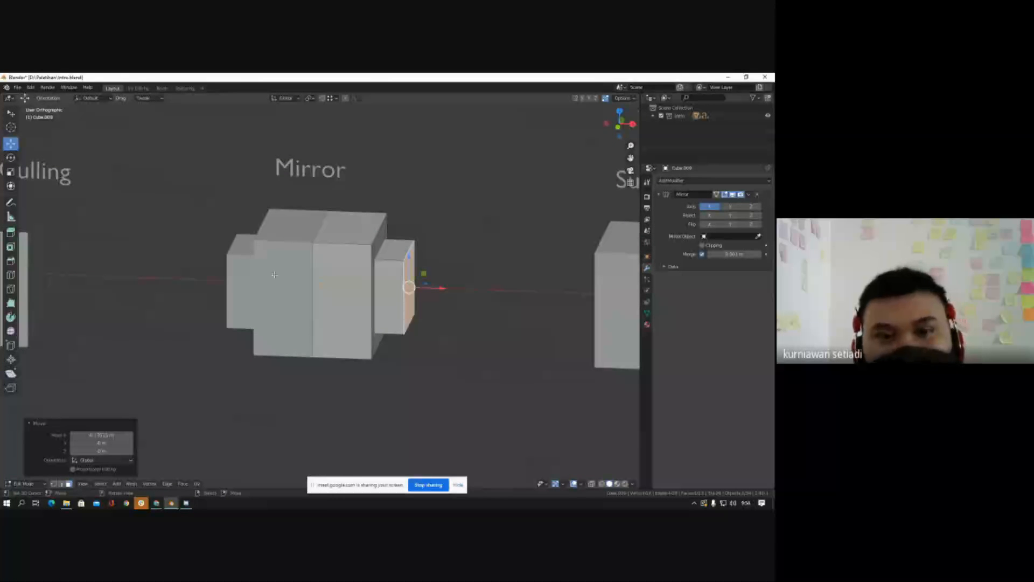
pyautogui.scroll(-3, 275, 274)
pyautogui.moveTo(274, 275); pyautogui.dragTo(295, 280, button='middle')
pyautogui.scroll(3, 366, 255)
pyautogui.press('Tab')
pyautogui.scroll(-3, 291, 281)
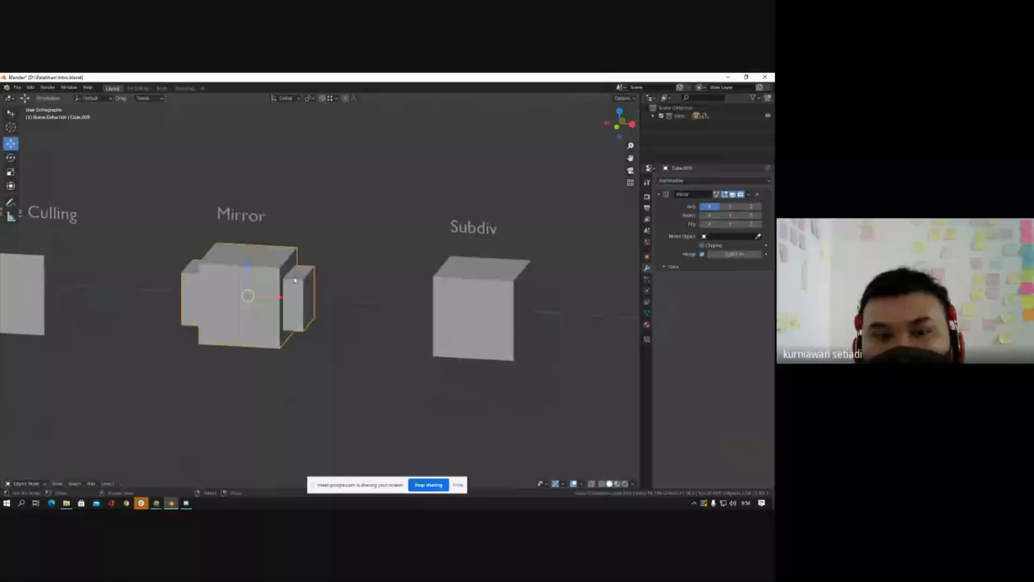
# Step: Select the cube under the Subdiv label
pyautogui.scroll(-2, 294, 280)
pyautogui.click(447, 289)
pyautogui.scroll(-3, 301, 294)
pyautogui.scroll(9, 372, 277)
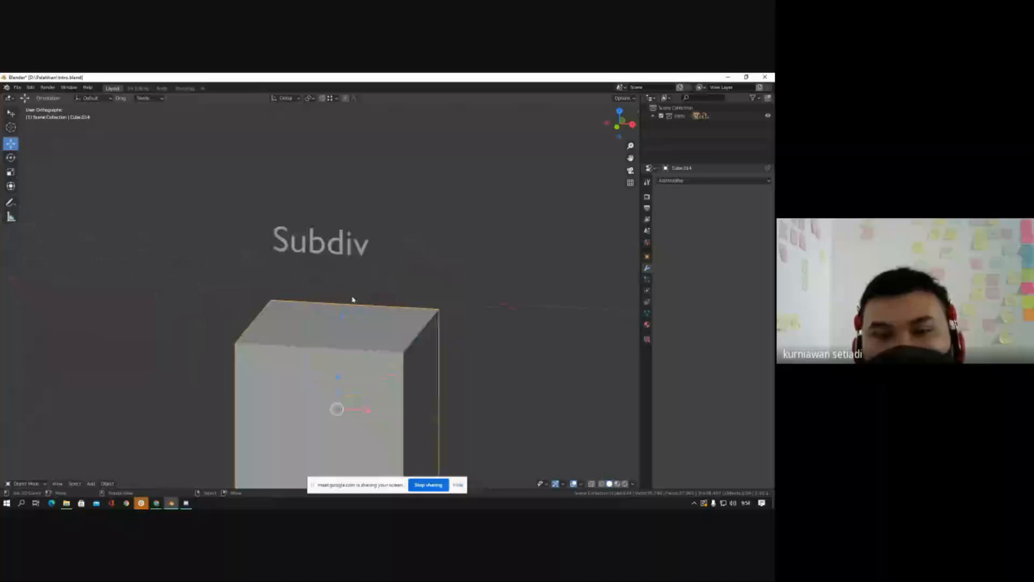
pyautogui.moveTo(353, 300); pyautogui.dragTo(369, 285, button='middle')
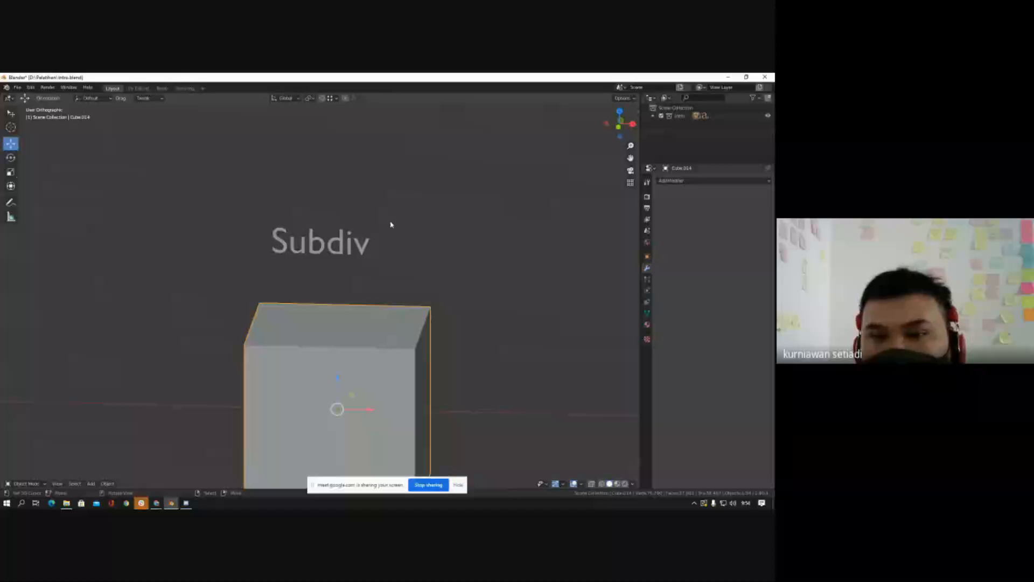
pyautogui.scroll(-4, 390, 224)
pyautogui.scroll(3, 387, 291)
pyautogui.moveTo(386, 297); pyautogui.dragTo(376, 298, button='middle')
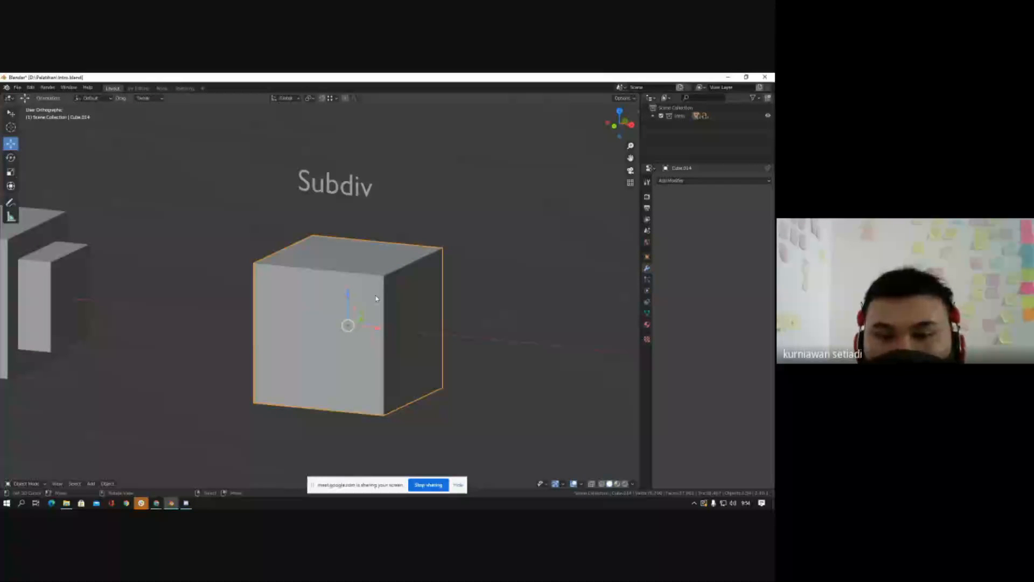
pyautogui.scroll(-1, 372, 296)
pyautogui.scroll(1, 356, 293)
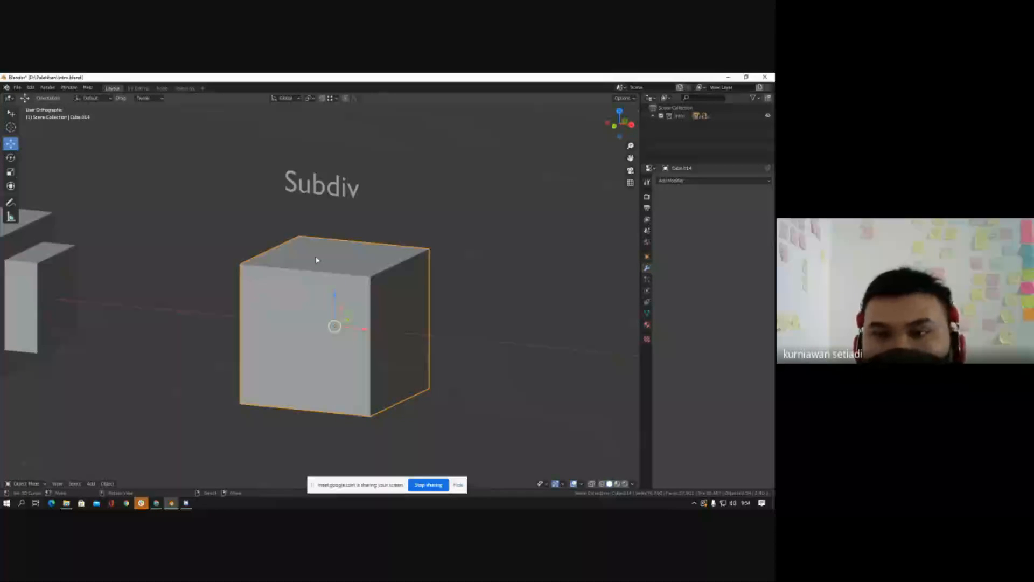
pyautogui.scroll(-3, 384, 275)
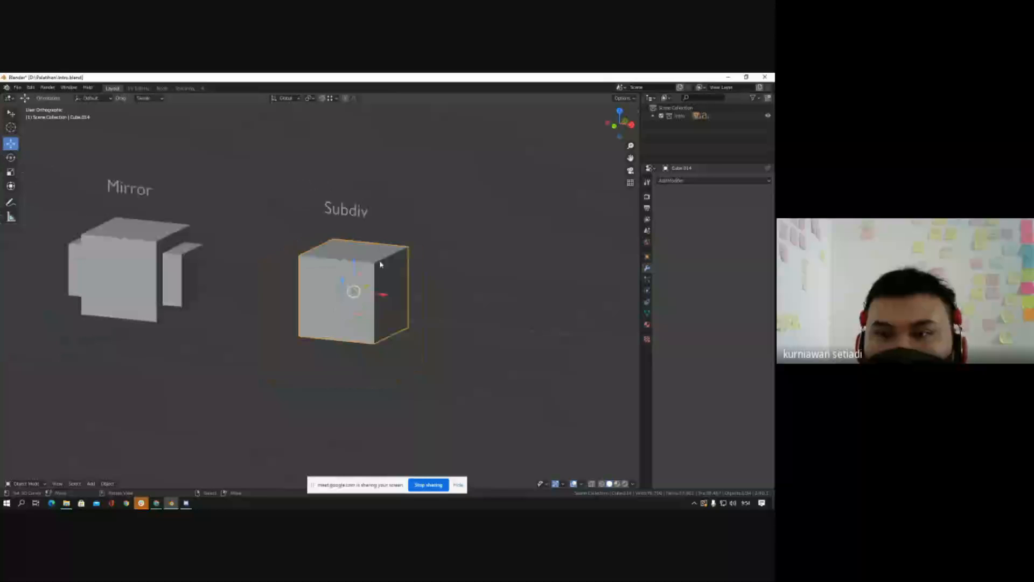
# Step: Add a Subdivision Surface modifier to the Subdiv cube and keep the cube selected
pyautogui.click(673, 180)
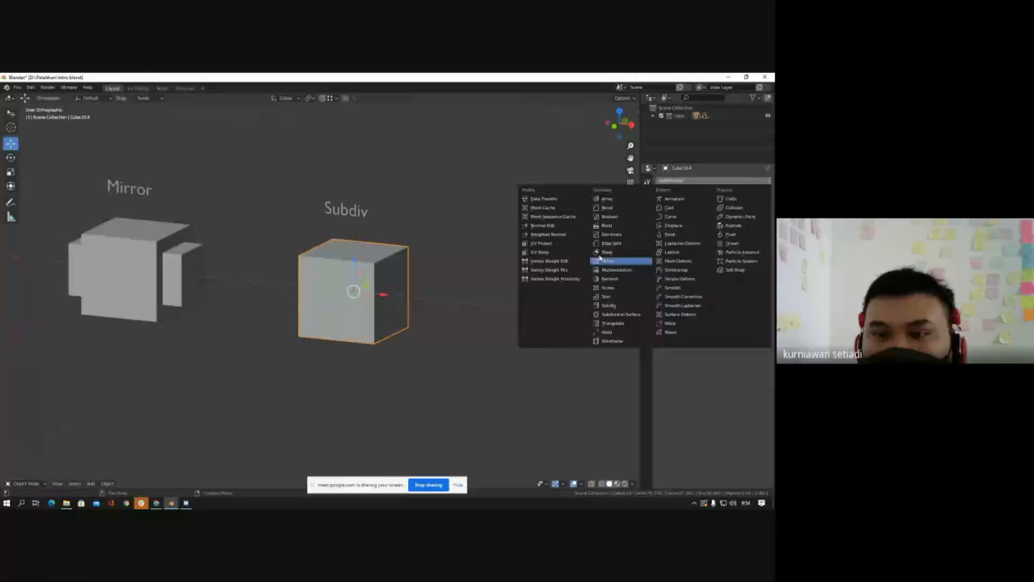
pyautogui.click(613, 317)
pyautogui.scroll(3, 358, 290)
pyautogui.hotkey('alt', 'a')
pyautogui.scroll(3, 325, 286)
pyautogui.moveTo(277, 285); pyautogui.dragTo(319, 281, button='middle')
pyautogui.scroll(-4, 310, 259)
pyautogui.click(328, 280)
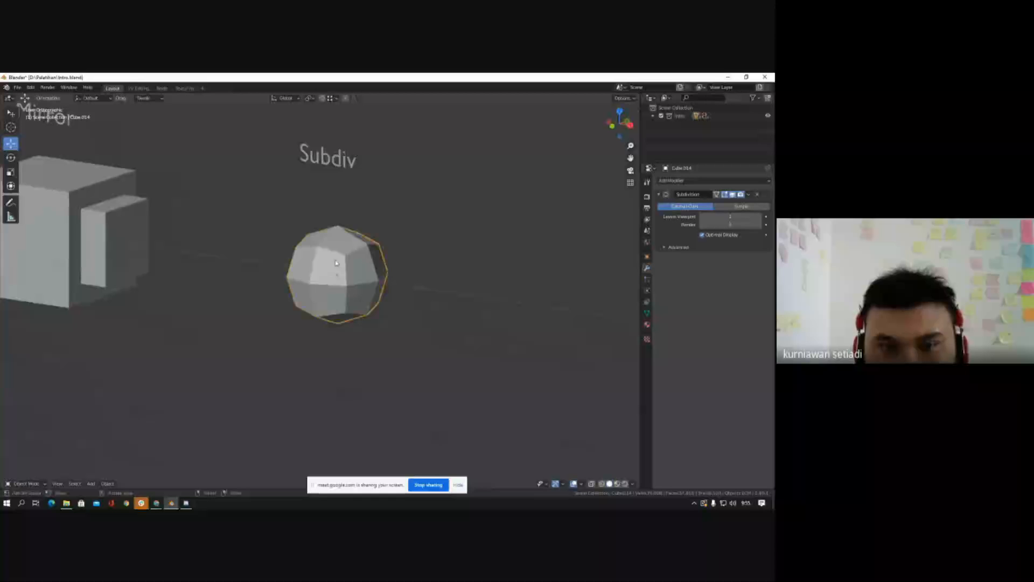
# Step: Inspect the subdivided shape up close and remove the Subdivision modifier from the cube
pyautogui.press('KP_Decimal')
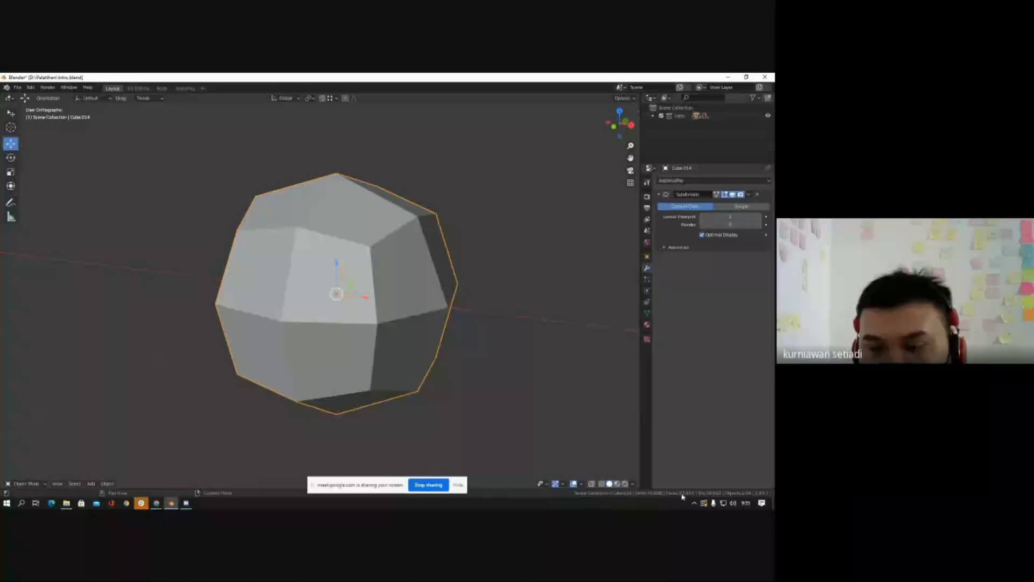
pyautogui.scroll(-3, 396, 269)
pyautogui.moveTo(396, 269); pyautogui.dragTo(370, 260, button='middle')
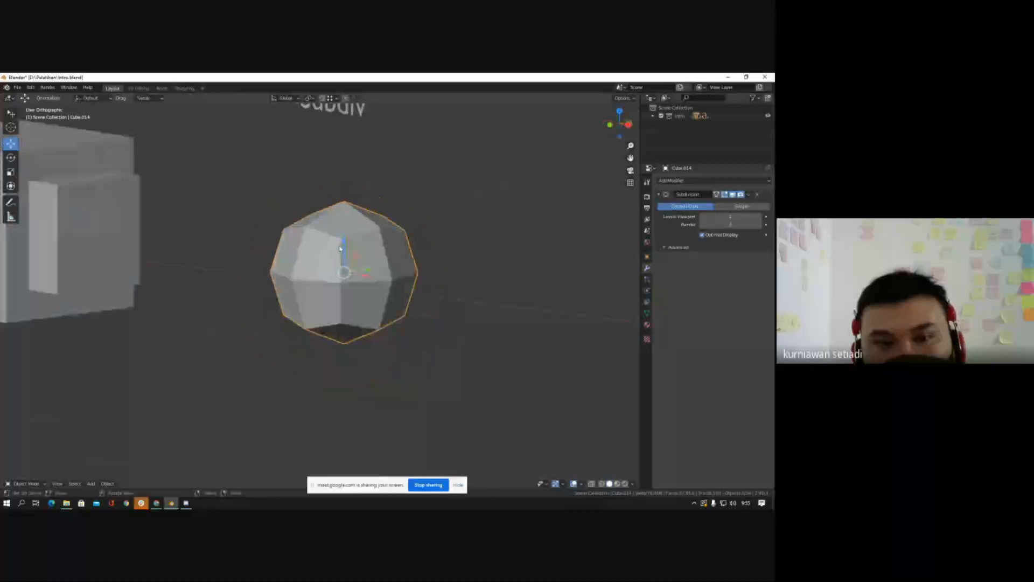
pyautogui.scroll(2, 369, 261)
pyautogui.press('Tab')
pyautogui.press('Tab')
pyautogui.scroll(-3, 338, 250)
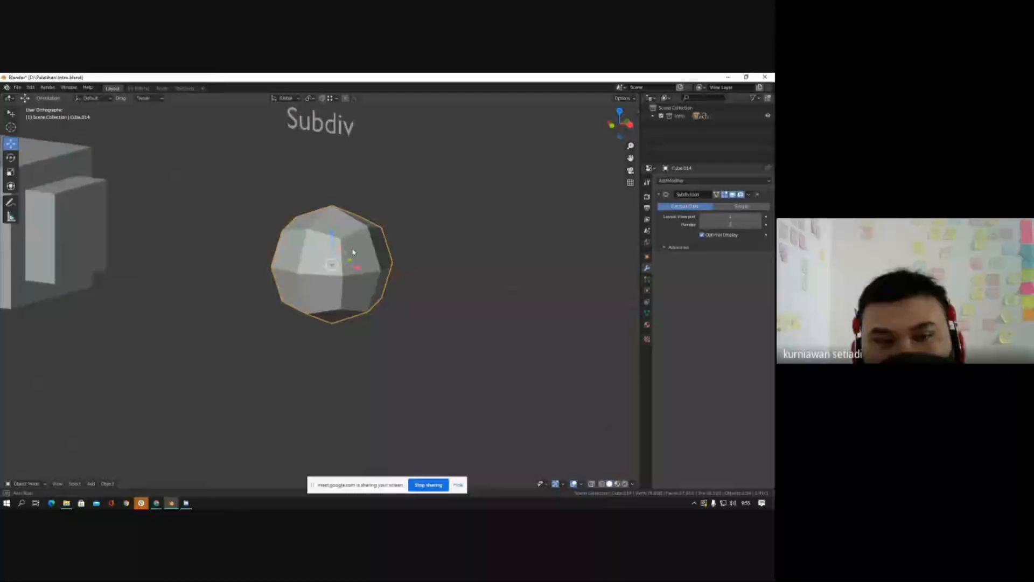
pyautogui.scroll(1, 340, 250)
pyautogui.scroll(1, 341, 249)
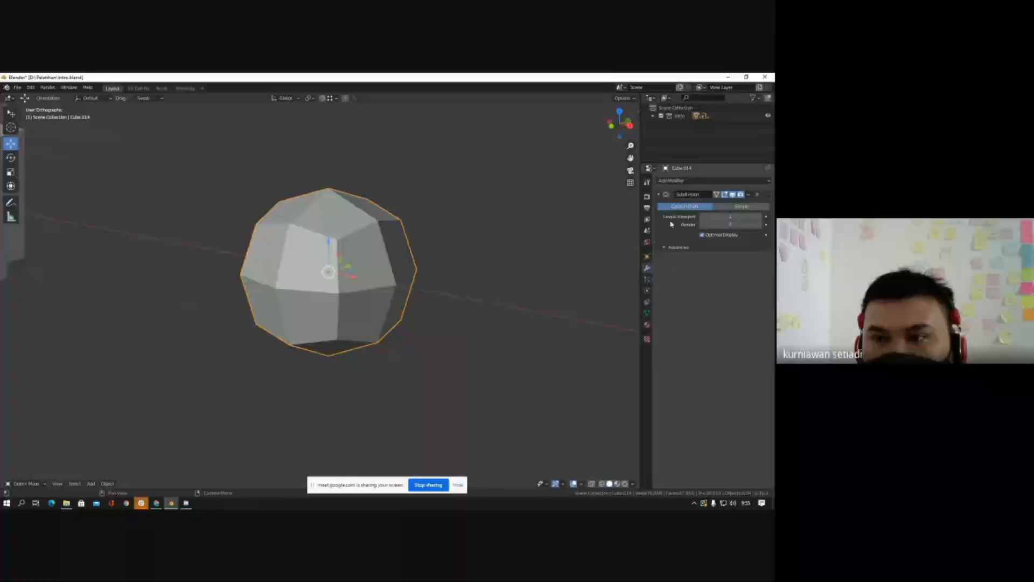
pyautogui.click(756, 193)
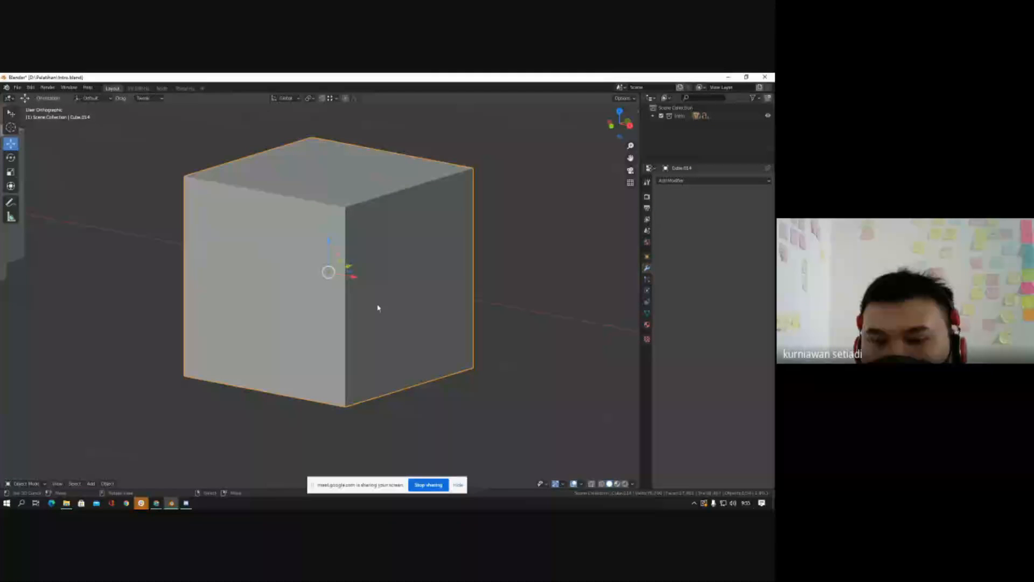
# Step: Check the plain Subdiv cube in Edit Mode, then give it a Subdivision Surface modifier in Object Mode
pyautogui.scroll(-3, 378, 308)
pyautogui.press('Tab')
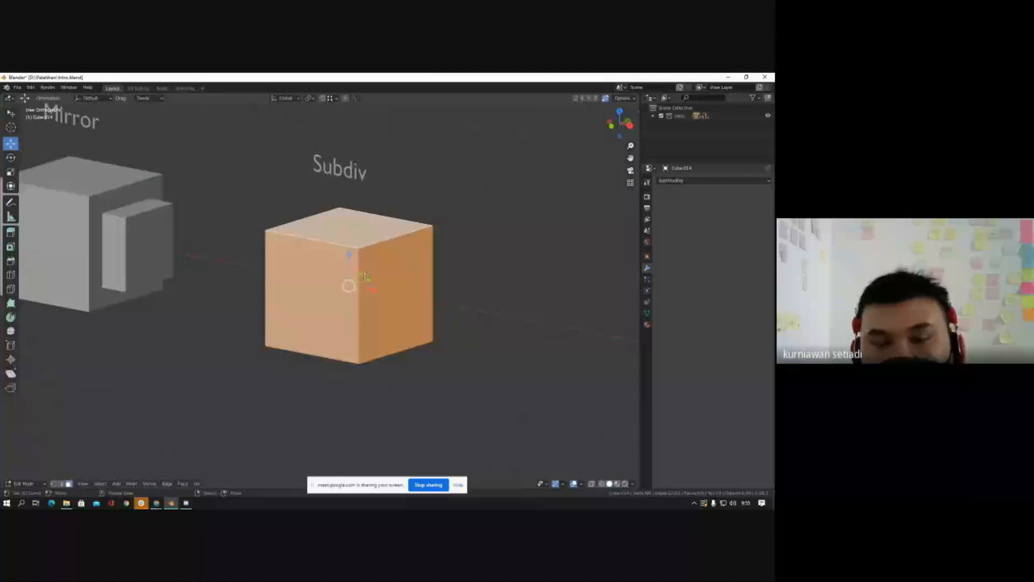
pyautogui.scroll(2, 365, 276)
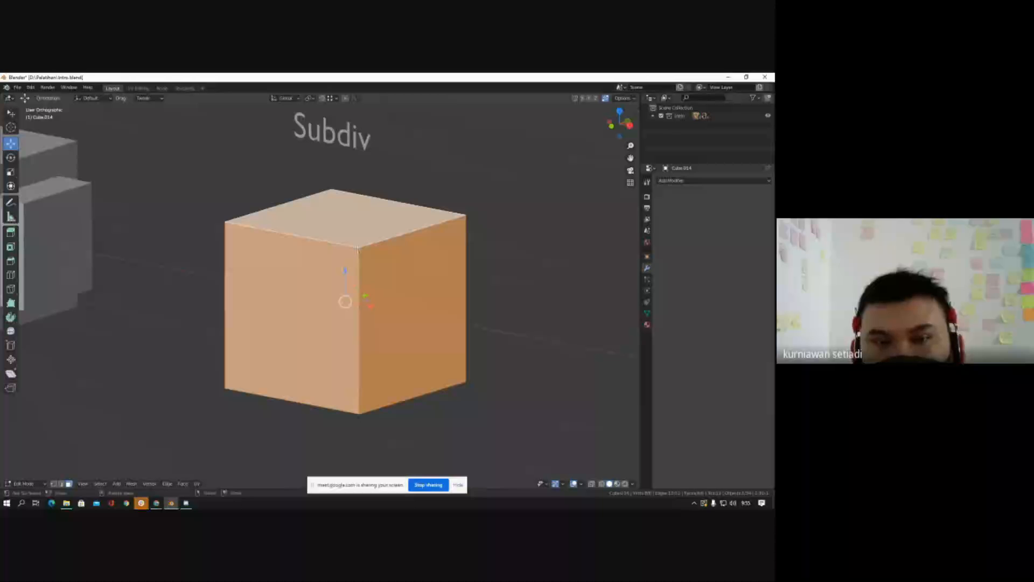
pyautogui.moveTo(358, 250); pyautogui.dragTo(351, 253, button='middle')
pyautogui.press('Tab')
pyautogui.click(723, 181)
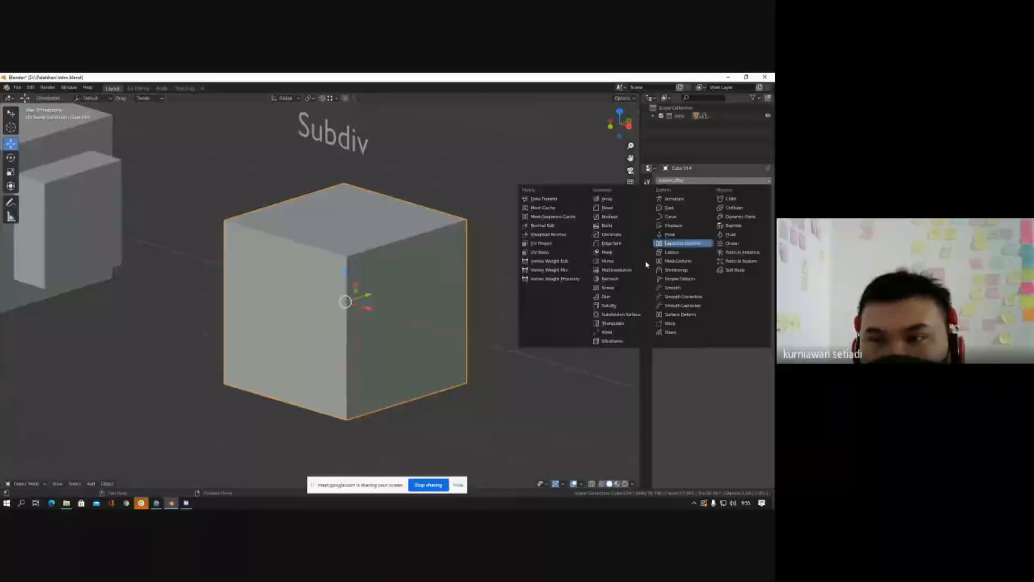
pyautogui.click(624, 314)
# Step: Compare the Subdiv cube's mesh in Edit Mode with its subdivided shape in Object Mode
pyautogui.press('Tab')
pyautogui.hotkey('alt', 'a')
pyautogui.press('a')
pyautogui.press('Tab')
pyautogui.moveTo(428, 271); pyautogui.dragTo(397, 274, button='middle')
pyautogui.hotkey('alt', 'a')
pyautogui.click(398, 273)
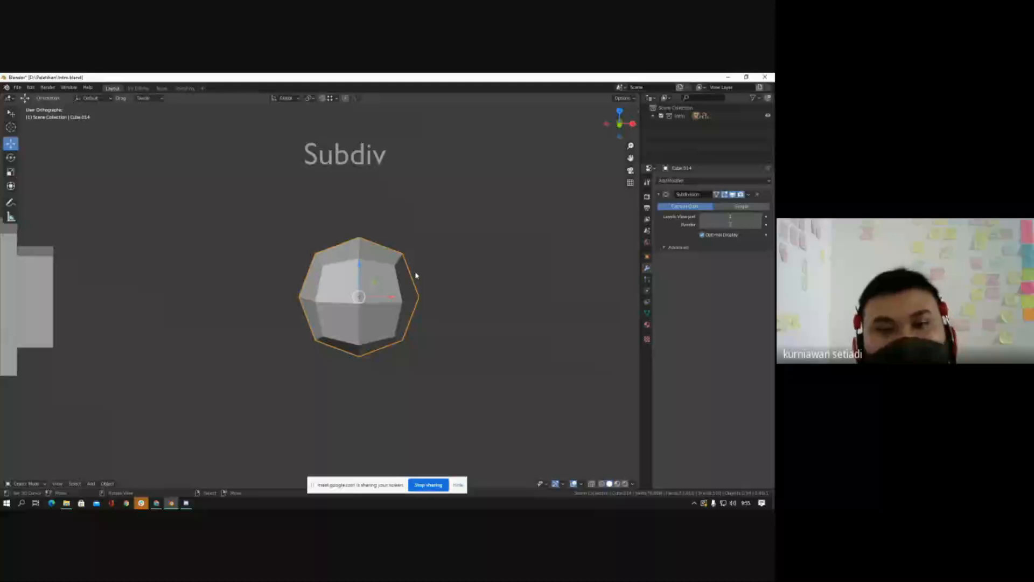
# Step: Raise the Subdivision modifier's viewport level until the Subdiv cube looks like a smooth sphere
pyautogui.scroll(-5, 415, 274)
pyautogui.scroll(4, 405, 272)
pyautogui.moveTo(401, 265)
pyautogui.mouseDown(button='middle')
pyautogui.moveTo(377, 261)
pyautogui.moveTo(384, 271)
pyautogui.mouseUp(button='middle')
pyautogui.scroll(4, 383, 272)
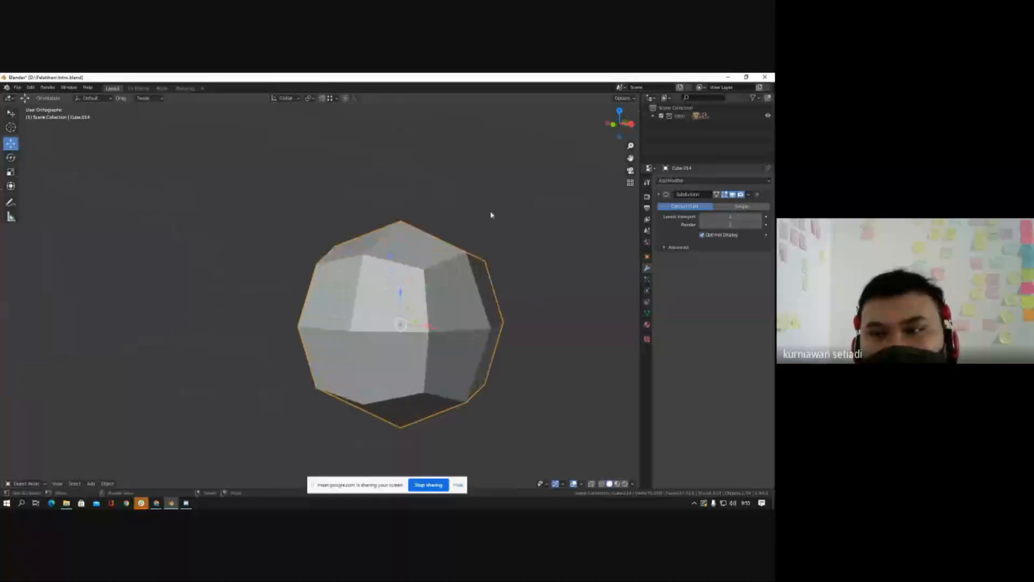
pyautogui.click(760, 217)
pyautogui.click(761, 216)
pyautogui.moveTo(411, 317); pyautogui.dragTo(375, 296, button='middle')
pyautogui.click(367, 269)
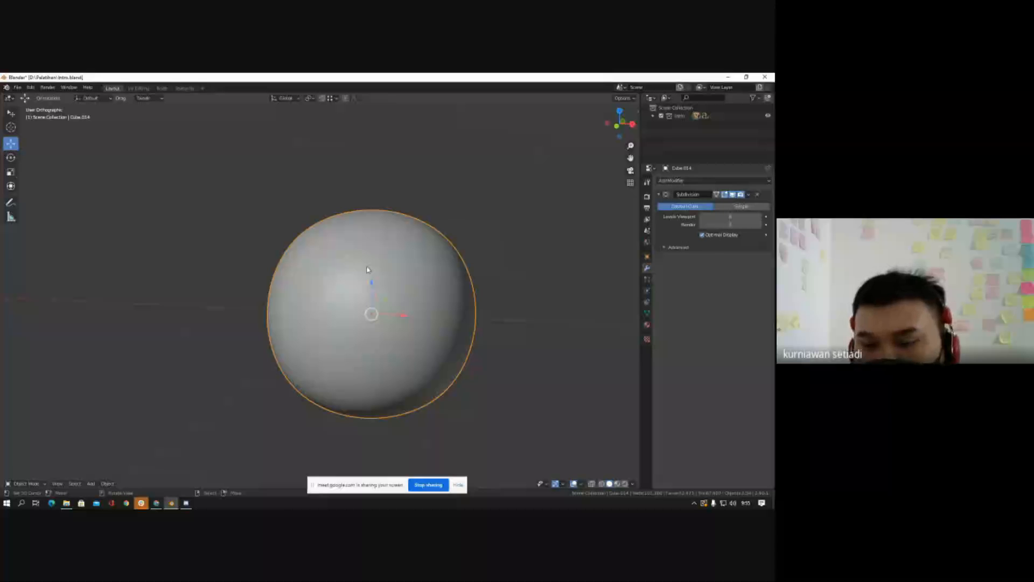
# Step: Deselect the smoothed Subdiv object and examine its rounded shape beside the Mirror cube
pyautogui.moveTo(440, 279); pyautogui.dragTo(399, 280, button='middle')
pyautogui.scroll(-4, 397, 277)
pyautogui.click(365, 236)
pyautogui.scroll(3, 365, 236)
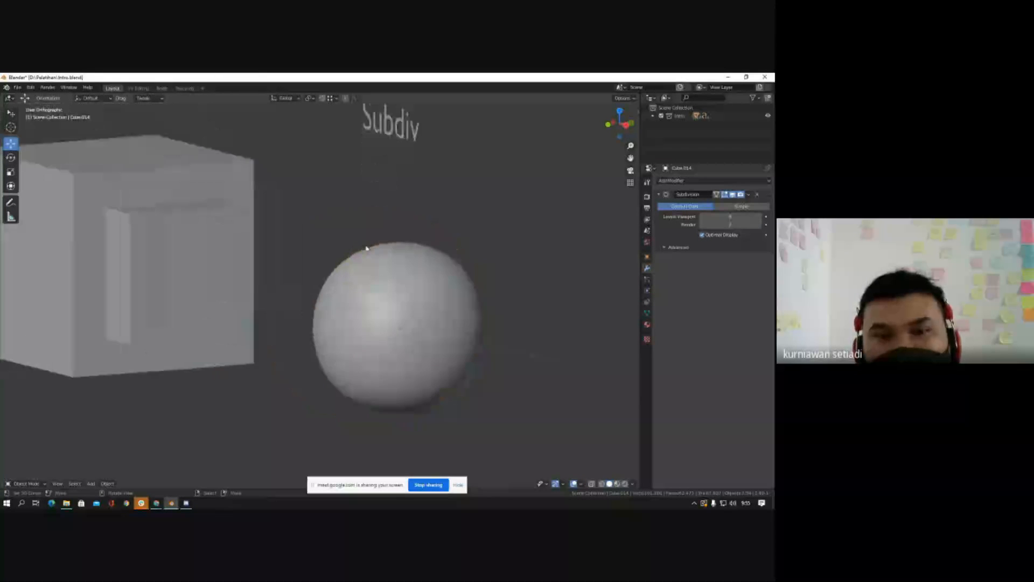
pyautogui.moveTo(366, 247); pyautogui.dragTo(399, 256, button='middle')
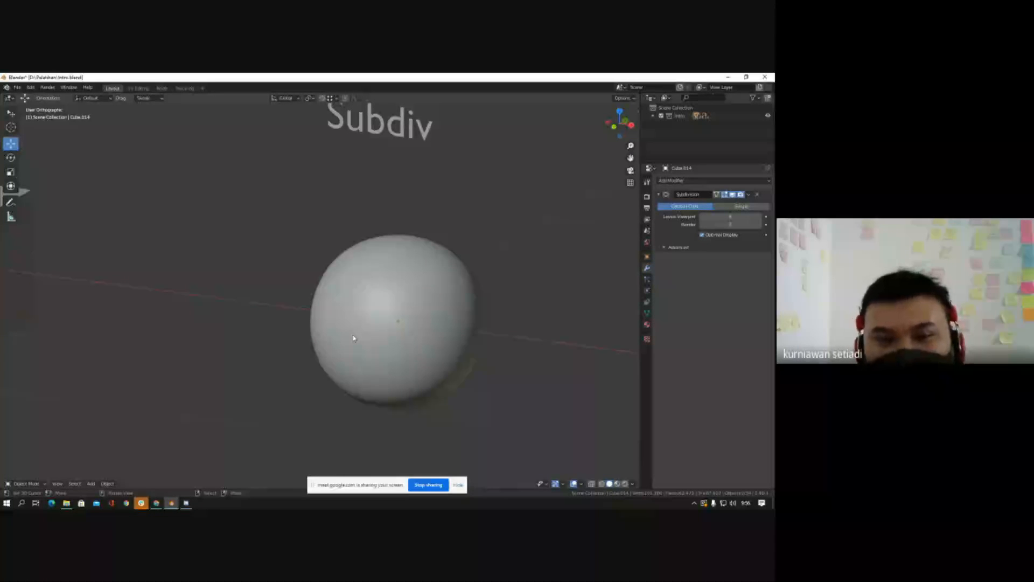
pyautogui.scroll(-3, 432, 313)
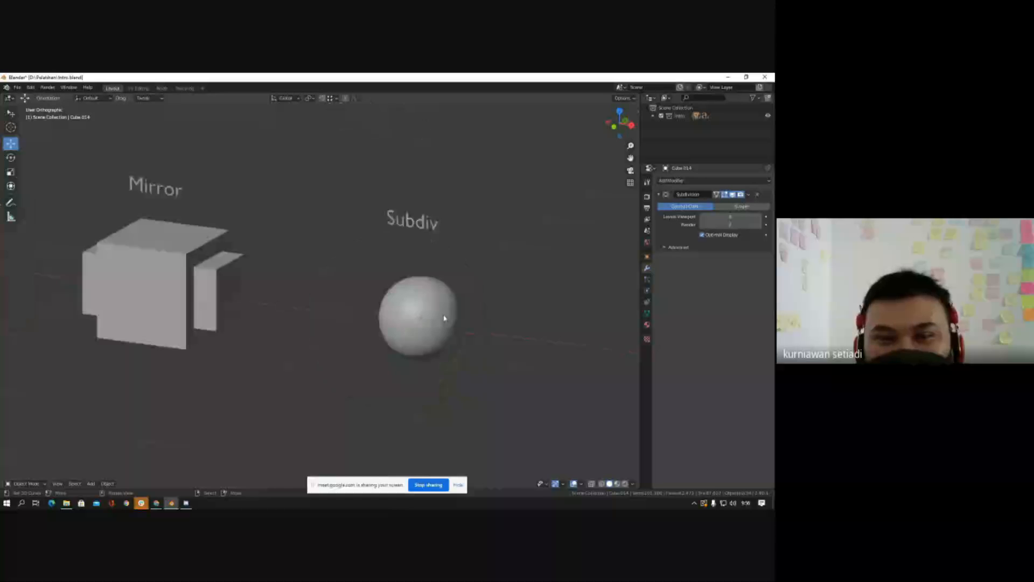
pyautogui.scroll(2, 423, 310)
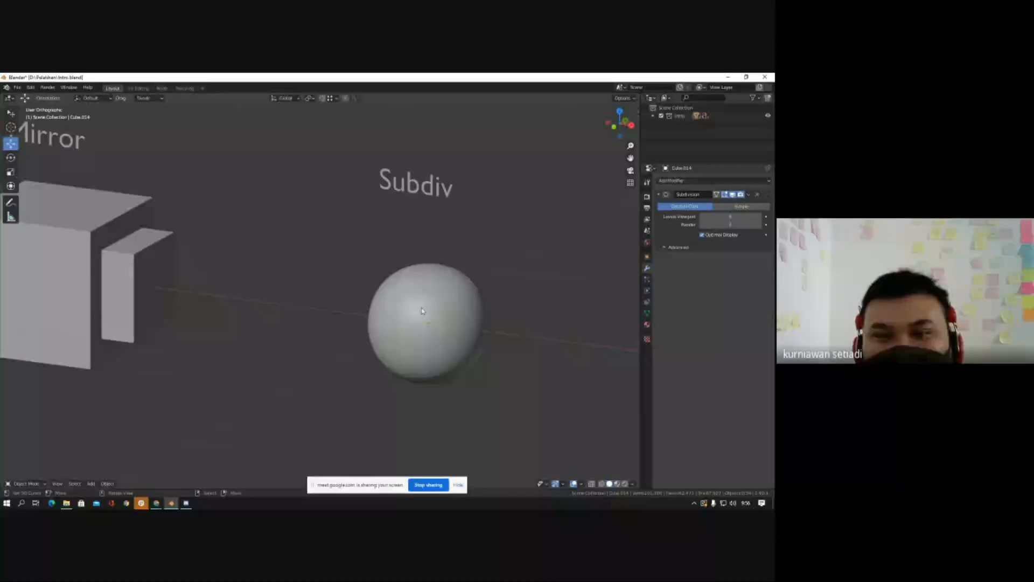
pyautogui.scroll(-1, 483, 307)
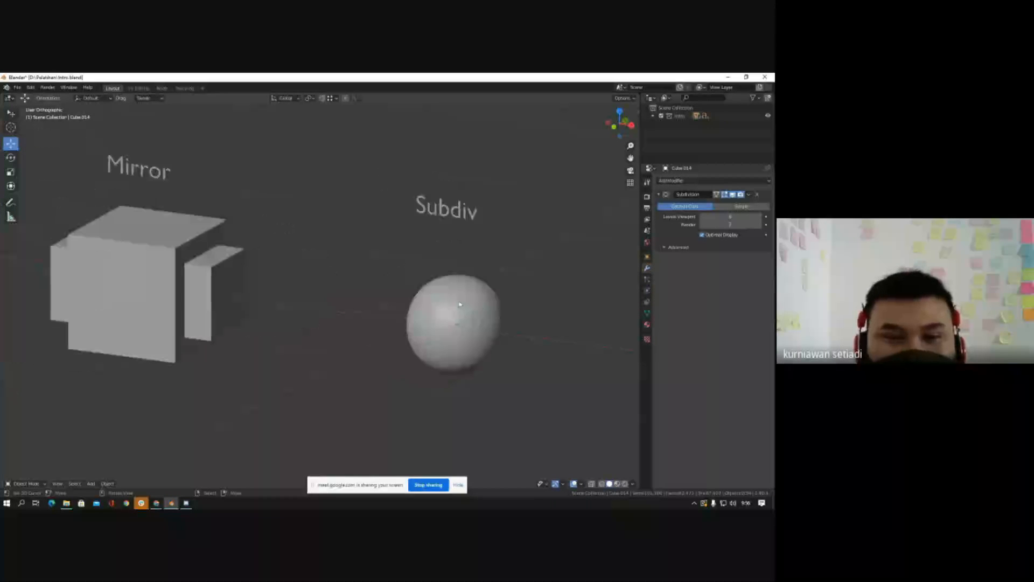
# Step: Review the whole row of labelled demonstration cubes in front view
pyautogui.scroll(-8, 377, 302)
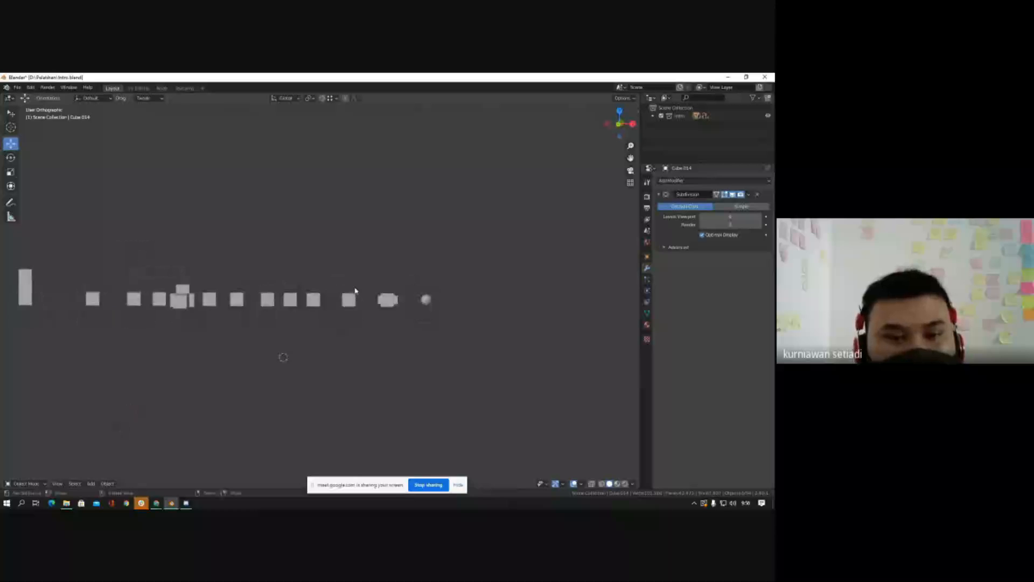
pyautogui.scroll(1, 344, 292)
pyautogui.scroll(-8, 328, 293)
pyautogui.press('KP_1')
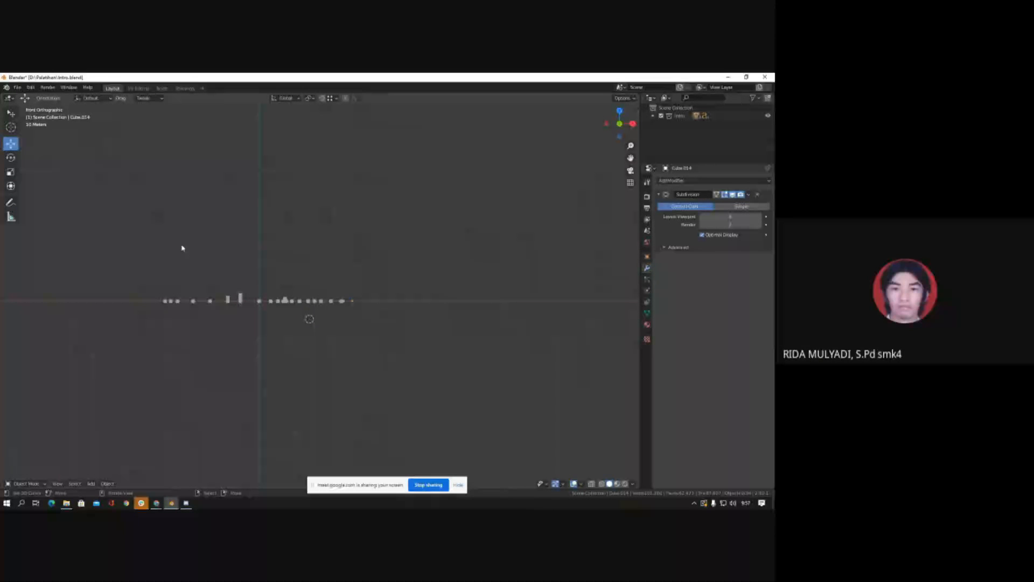
pyautogui.scroll(10, 157, 302)
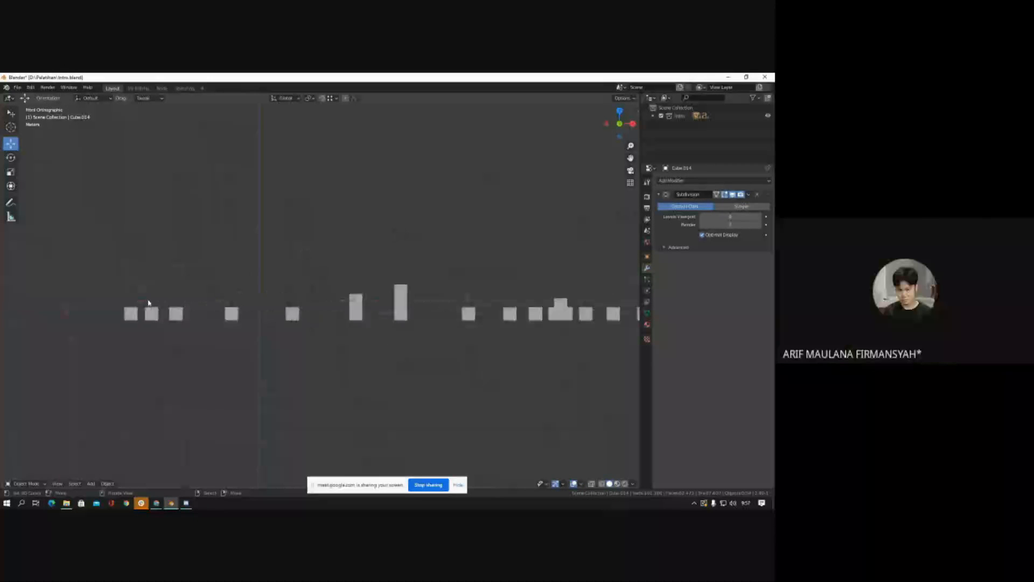
pyautogui.scroll(1, 119, 307)
pyautogui.keyDown('shift'); pyautogui.moveTo(293, 331); pyautogui.dragTo(97, 337, button='middle'); pyautogui.keyUp('shift')
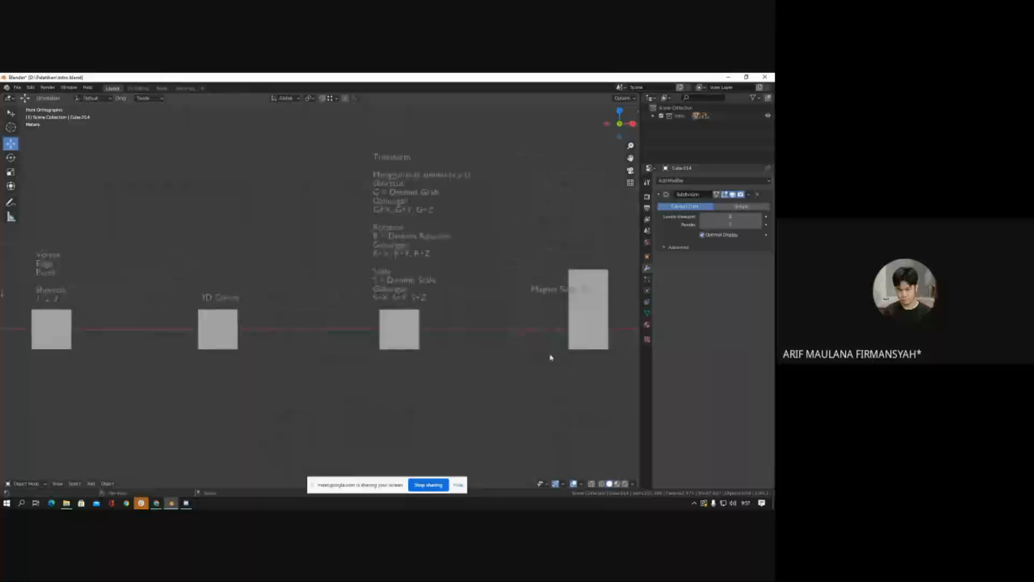
pyautogui.keyDown('shift'); pyautogui.moveTo(590, 351); pyautogui.dragTo(313, 363, button='middle'); pyautogui.keyUp('shift')
pyautogui.scroll(4, 313, 363)
pyautogui.scroll(3, 313, 363)
pyautogui.scroll(-10, 311, 364)
pyautogui.keyDown('shift'); pyautogui.moveTo(529, 346); pyautogui.dragTo(288, 346, button='middle'); pyautogui.keyUp('shift')
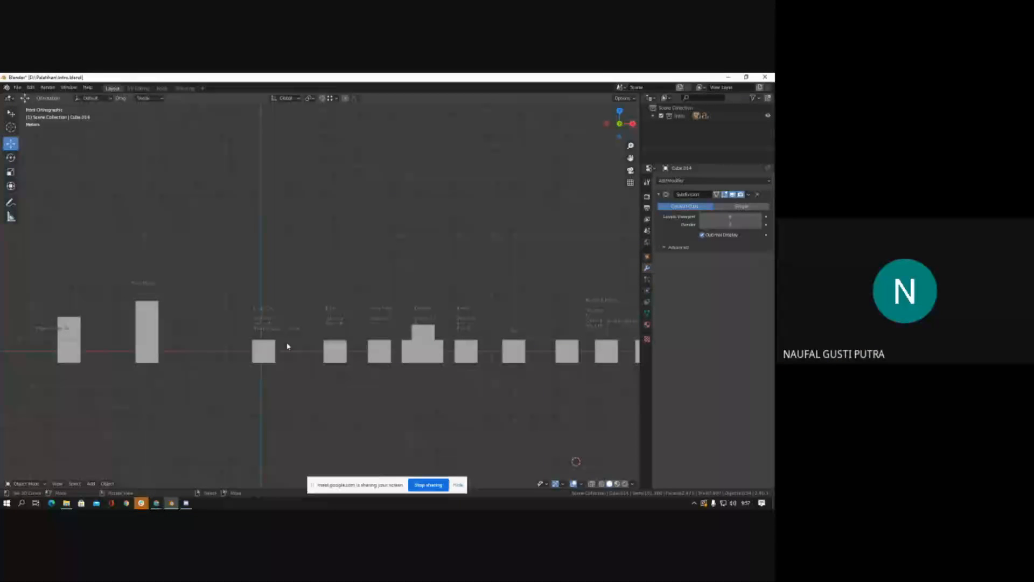
# Step: Switch to the Google Meet call to read the chat messages, and return to Blender
pyautogui.click(157, 504)
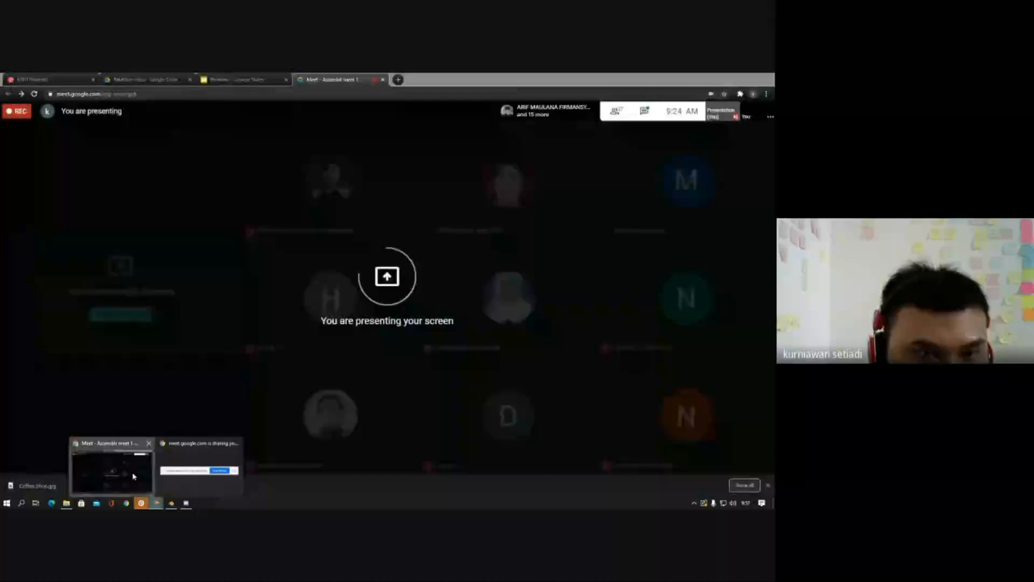
pyautogui.click(112, 470)
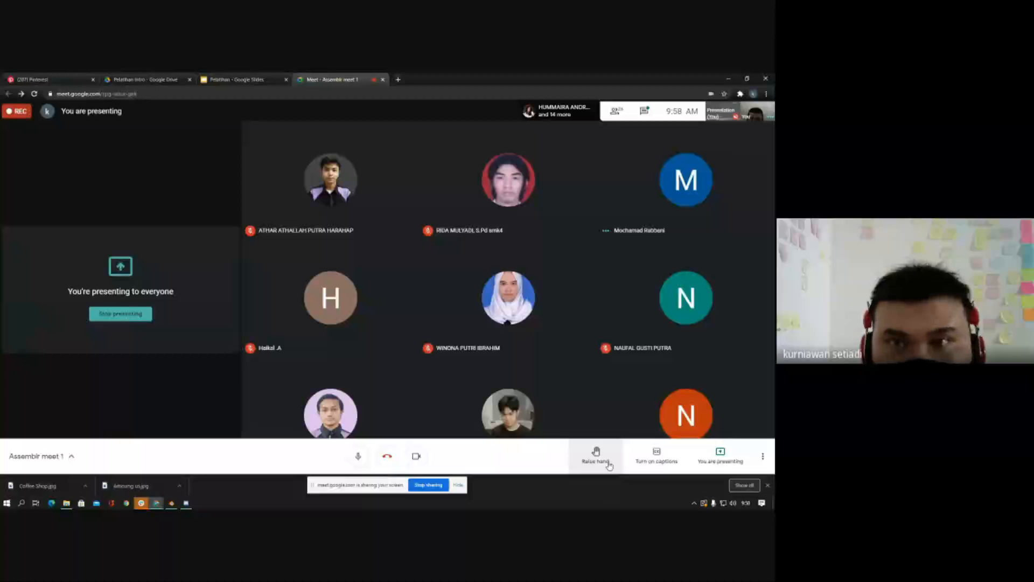
pyautogui.click(641, 113)
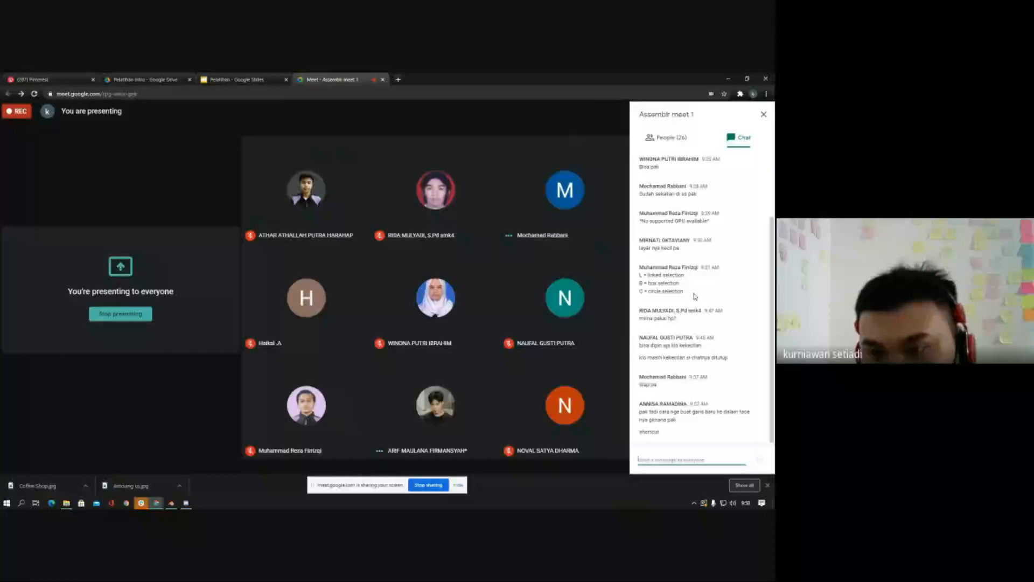
pyautogui.moveTo(203, 159)
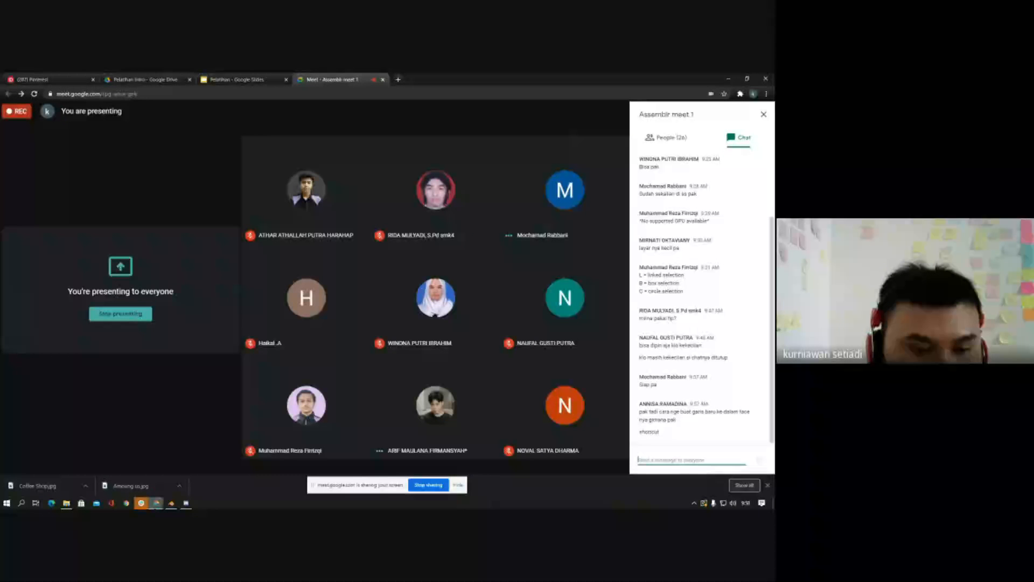
pyautogui.click(171, 502)
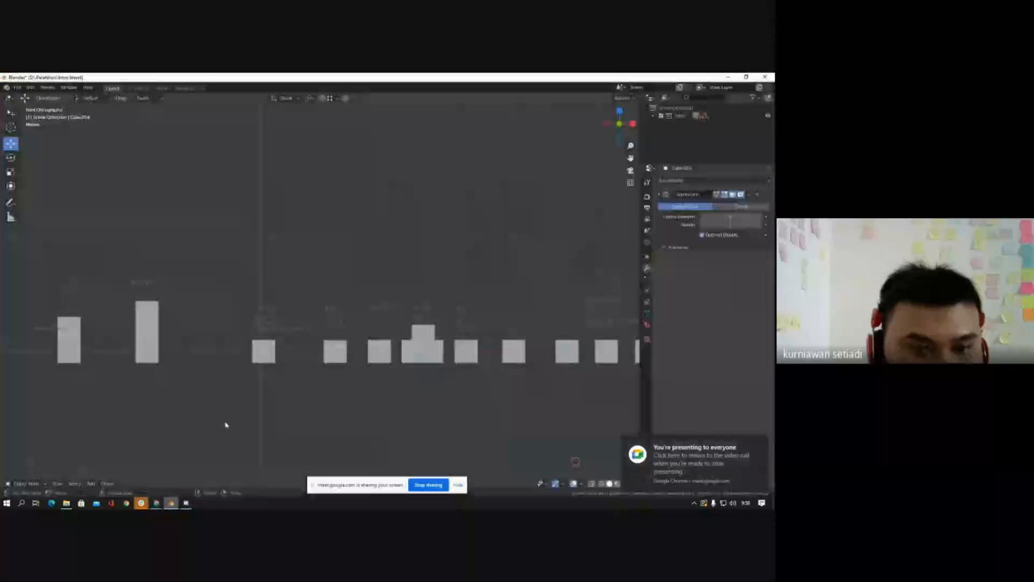
# Step: Select the Loop Cut cube in the row and enter edit mode on it
pyautogui.scroll(-3, 186, 310)
pyautogui.scroll(3, 218, 336)
pyautogui.scroll(-2, 226, 335)
pyautogui.scroll(2, 291, 325)
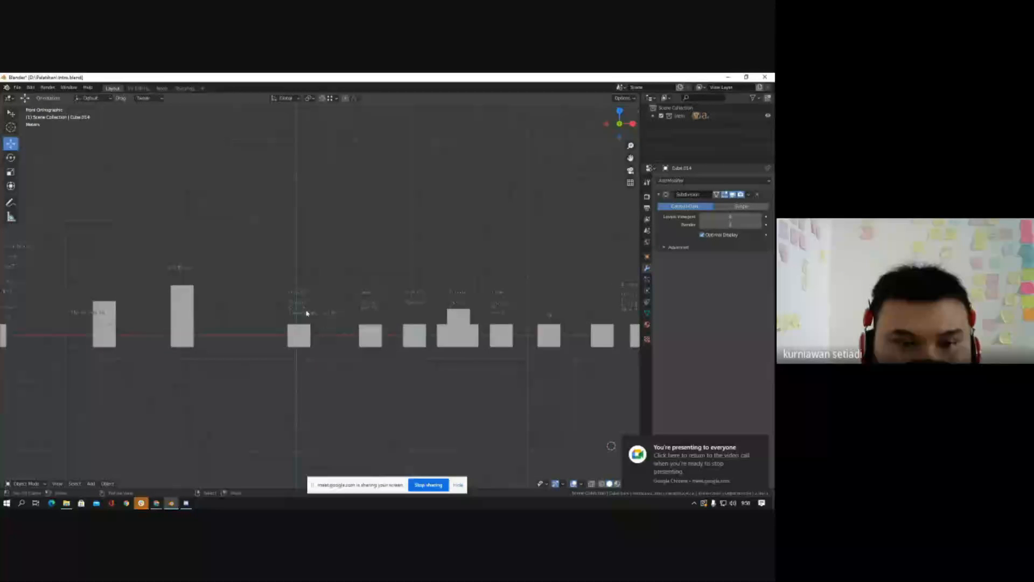
pyautogui.scroll(8, 307, 314)
pyautogui.rightClick(289, 365)
pyautogui.press('Tab')
pyautogui.scroll(-4, 294, 358)
pyautogui.moveTo(293, 356); pyautogui.dragTo(311, 367, button='middle')
pyautogui.moveTo(297, 315)
pyautogui.mouseDown(button='middle')
pyautogui.moveTo(302, 329)
pyautogui.moveTo(299, 317)
pyautogui.mouseUp(button='middle')
pyautogui.scroll(5, 300, 329)
# Step: Select the whole Loop Cut cube mesh and dissolve its existing cut lines, leaving a plain cube with nothing selected
pyautogui.hotkey('alt', 'a')
pyautogui.scroll(-4, 303, 318)
pyautogui.scroll(1, 299, 317)
pyautogui.press('a')
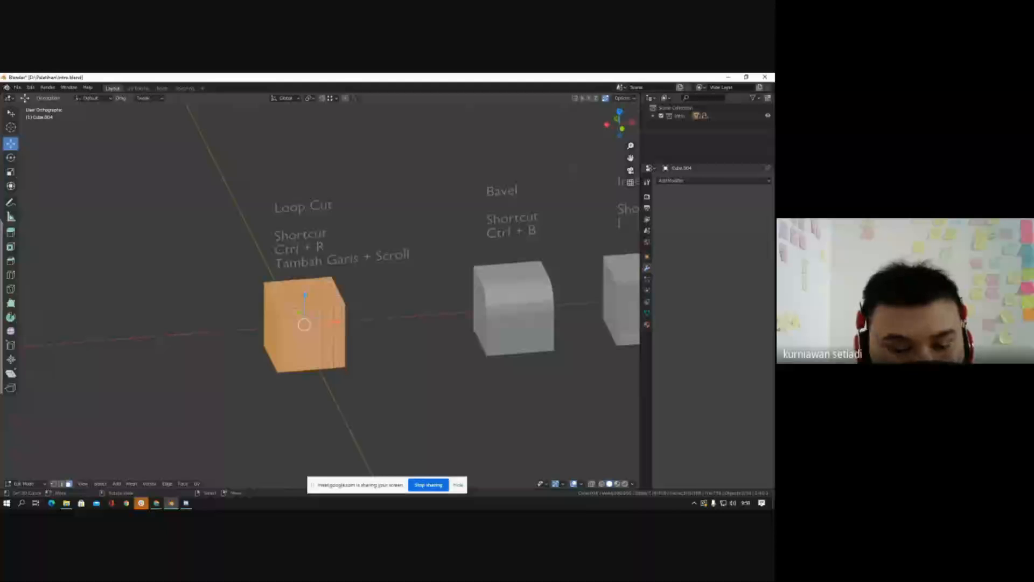
pyautogui.scroll(1, 306, 317)
pyautogui.press('x')
pyautogui.click(294, 390)
pyautogui.scroll(3, 296, 300)
pyautogui.hotkey('alt', 'a')
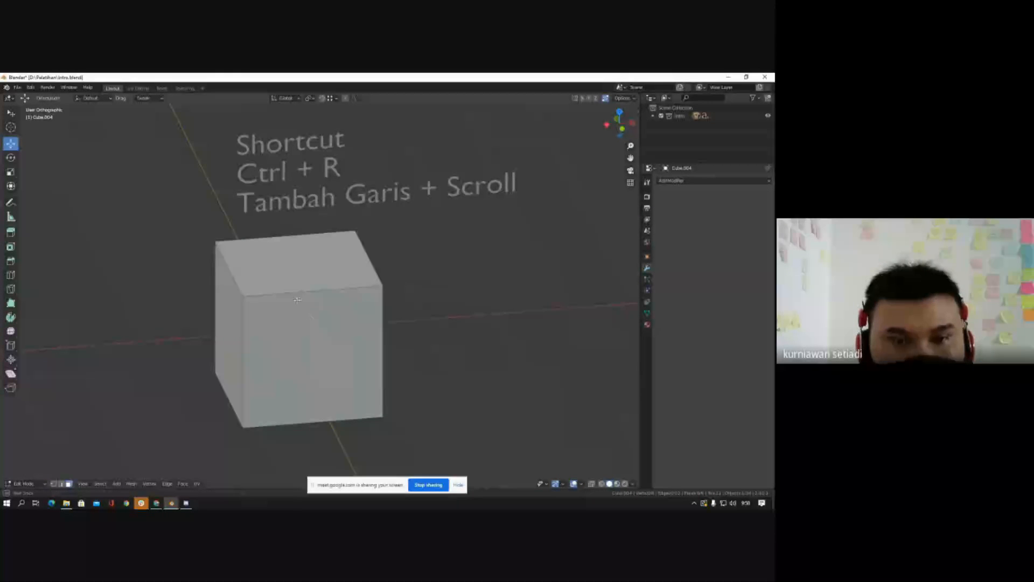
# Step: Examine the plain Loop Cut cube together with its shortcut label
pyautogui.moveTo(297, 299); pyautogui.dragTo(318, 222, button='middle')
pyautogui.scroll(-1, 404, 273)
pyautogui.scroll(-4, 325, 240)
pyautogui.scroll(2, 325, 186)
pyautogui.scroll(1, 325, 184)
pyautogui.moveTo(325, 184); pyautogui.dragTo(332, 204, button='middle')
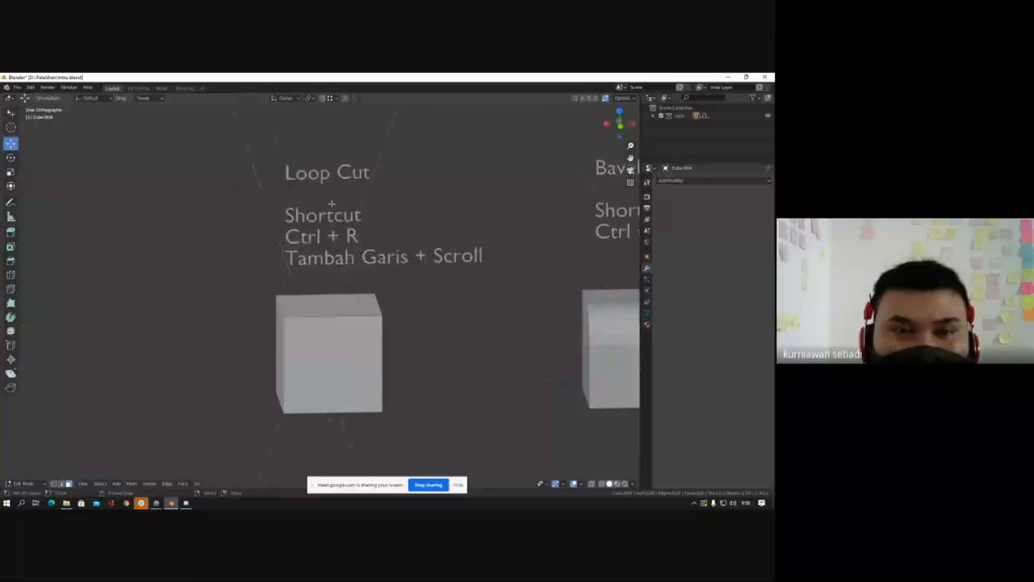
pyautogui.scroll(-3, 341, 241)
pyautogui.scroll(4, 341, 248)
pyautogui.moveTo(341, 254); pyautogui.dragTo(345, 289, button='middle')
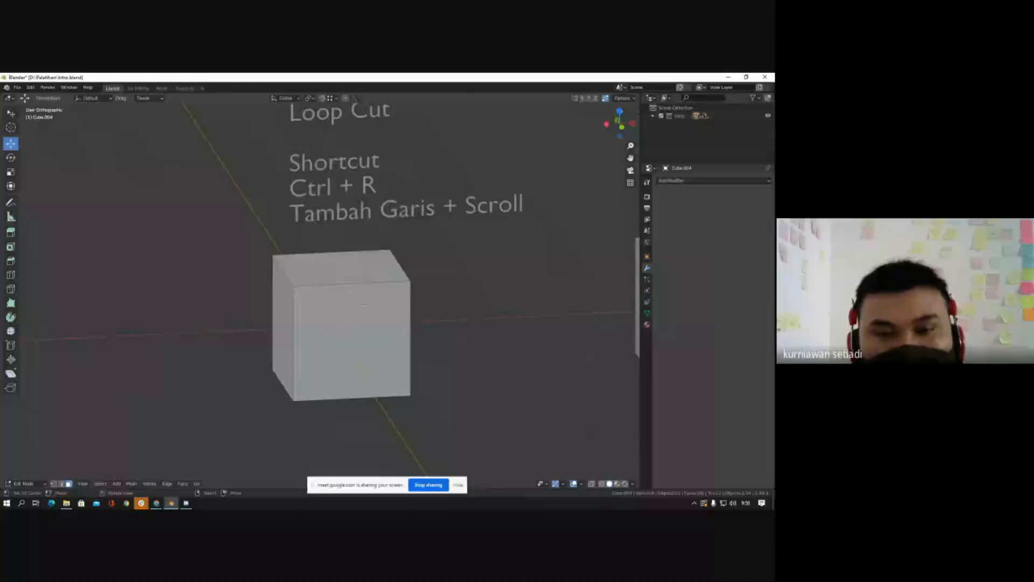
# Step: Add three evenly spaced horizontal loop cuts around the Loop Cut cube without sliding them
pyautogui.keyDown('shift'); pyautogui.moveTo(362, 305); pyautogui.dragTo(376, 323, button='middle'); pyautogui.keyUp('shift')
pyautogui.hotkey('ctrl', 'r')
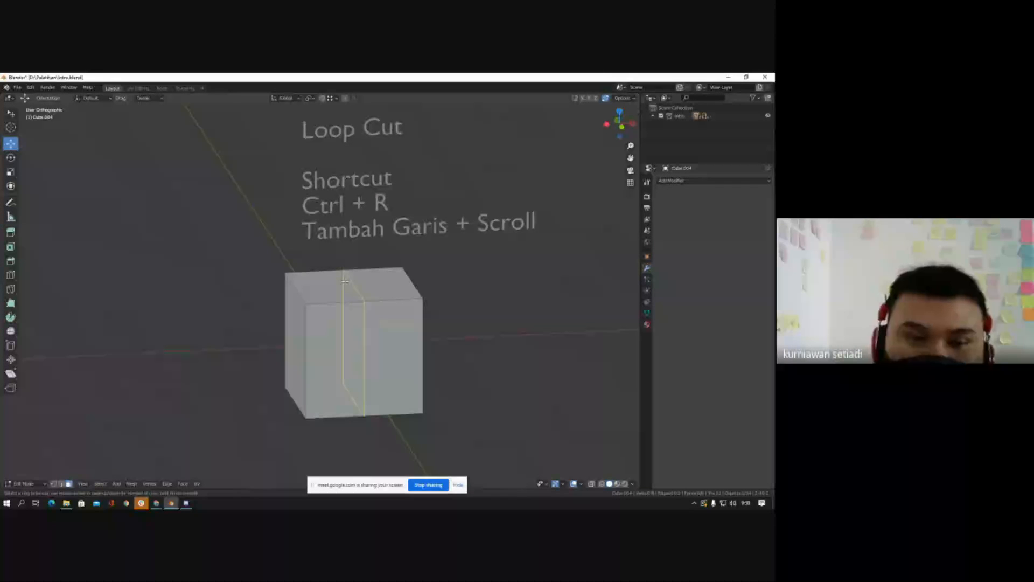
pyautogui.click(307, 356)
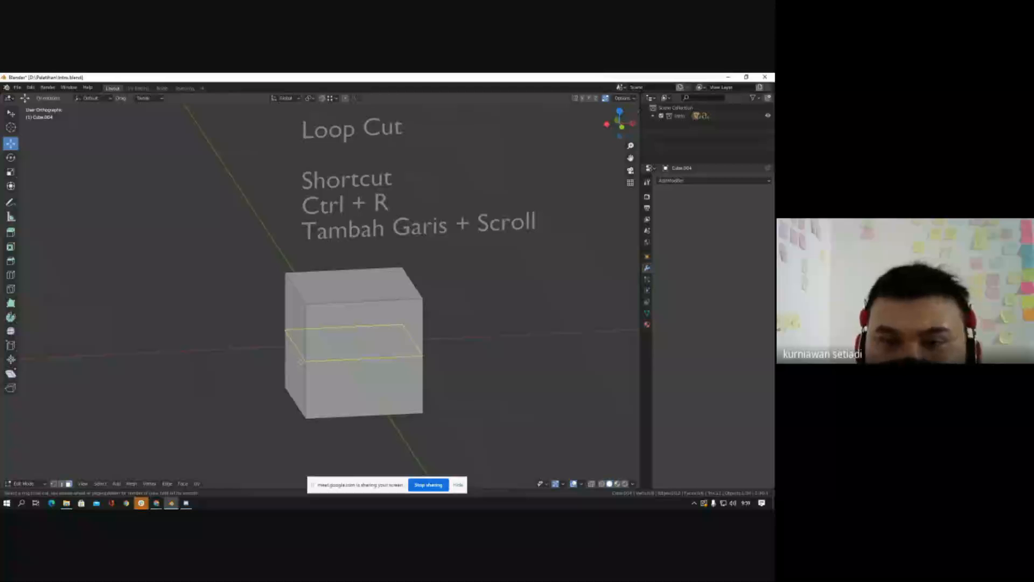
pyautogui.scroll(2, 300, 361)
pyautogui.click(299, 361)
pyautogui.scroll(2, 300, 359)
pyautogui.scroll(3, 300, 360)
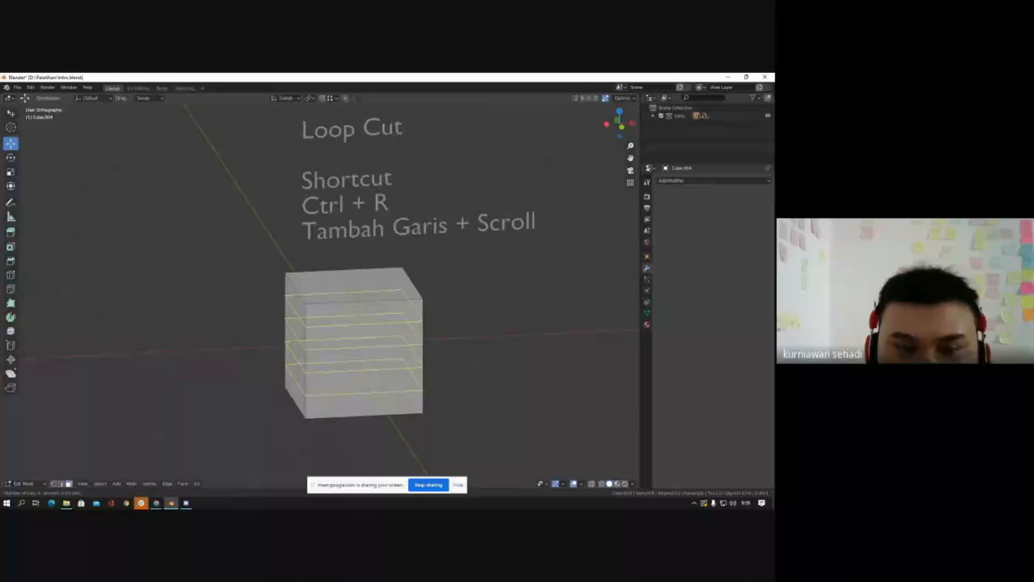
pyautogui.scroll(-3, 300, 359)
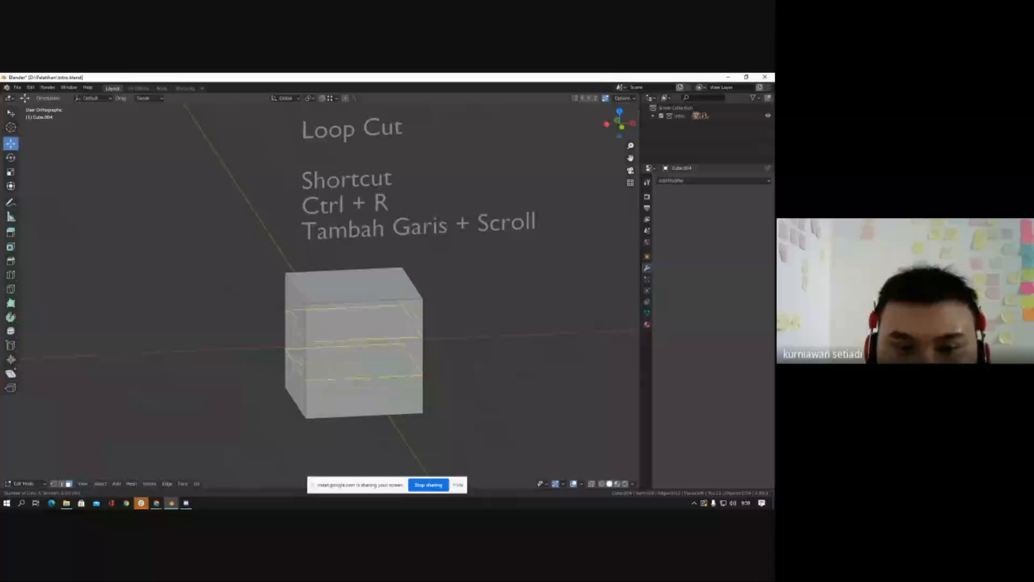
pyautogui.scroll(1, 300, 359)
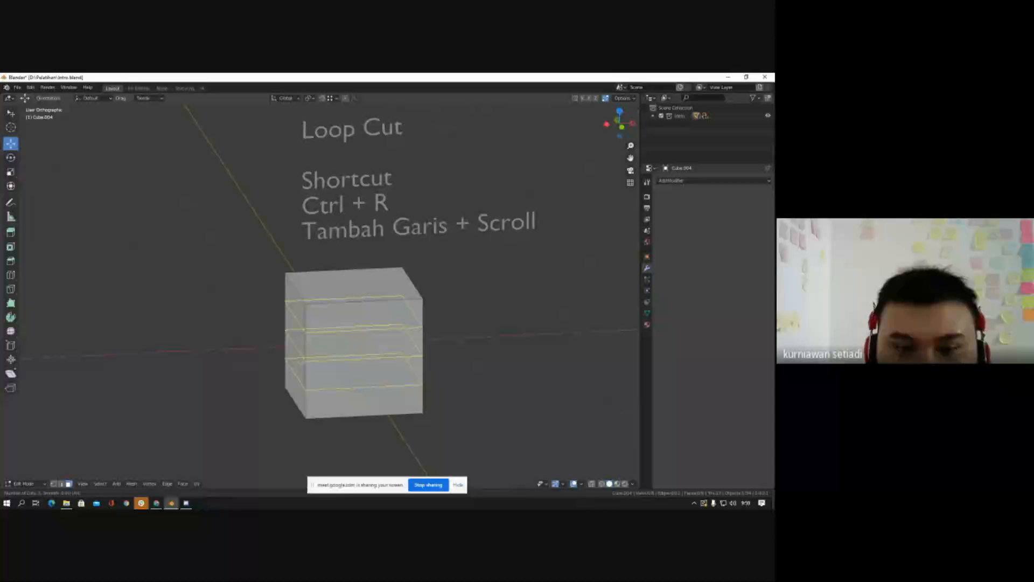
pyautogui.click(402, 383)
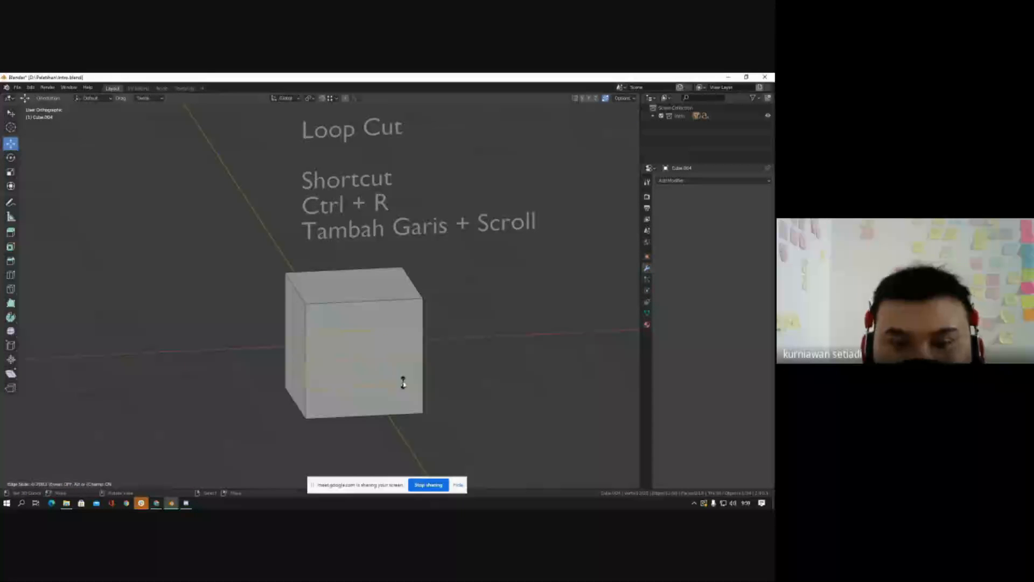
pyautogui.rightClick(375, 368)
# Step: Add three evenly spaced vertical loop cuts running across the cube's top face, then clear the selection
pyautogui.scroll(-2, 354, 344)
pyautogui.scroll(2, 359, 329)
pyautogui.hotkey('alt', 'a')
pyautogui.hotkey('ctrl', 'r')
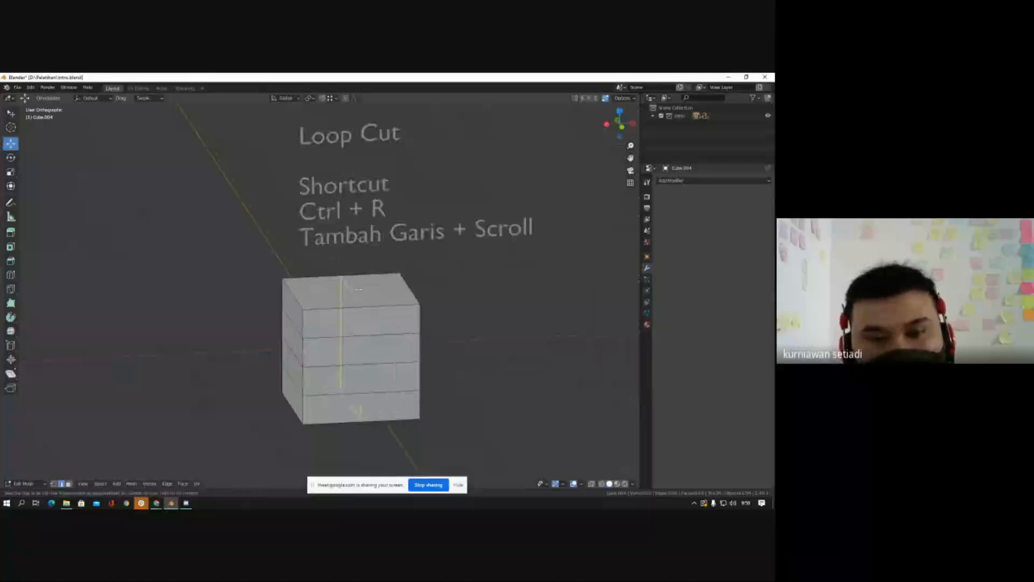
pyautogui.scroll(2, 358, 290)
pyautogui.click(357, 289)
pyautogui.rightClick(358, 290)
pyautogui.hotkey('alt', 'a')
# Step: Add three loop cuts in the remaining direction so every side has a 4 × 4 grid, and inspect the cube
pyautogui.moveTo(319, 302); pyautogui.dragTo(355, 319, button='middle')
pyautogui.hotkey('ctrl', 'r')
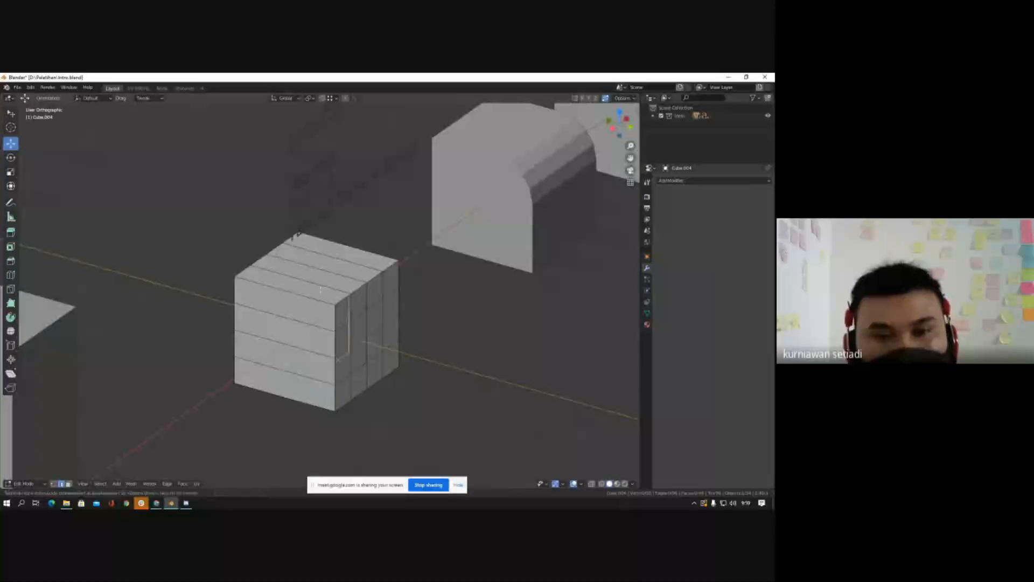
pyautogui.hotkey('alt', 'a')
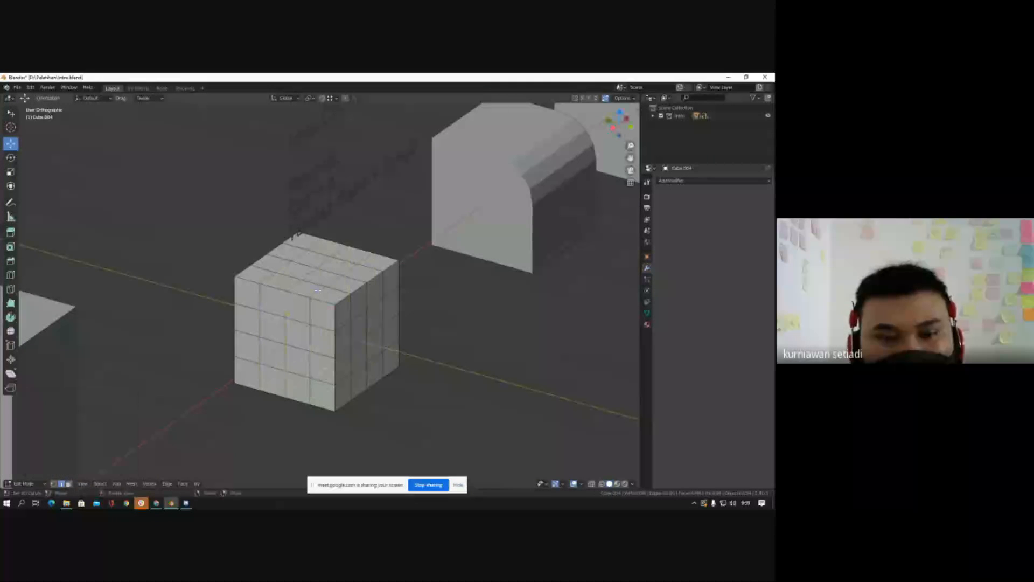
pyautogui.moveTo(321, 318); pyautogui.dragTo(251, 305, button='middle')
pyautogui.scroll(-4, 252, 304)
pyautogui.scroll(4, 298, 317)
pyautogui.moveTo(329, 318); pyautogui.dragTo(254, 315, button='middle')
pyautogui.scroll(-5, 255, 315)
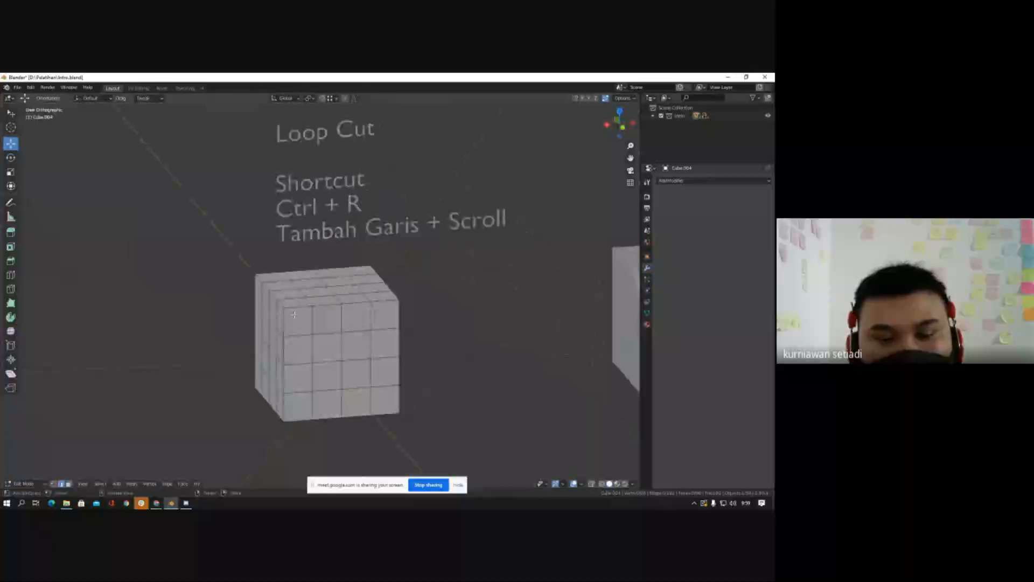
pyautogui.scroll(5, 254, 328)
# Step: Switch mesh editing to the Inset Faces cube and select its top face
pyautogui.scroll(-6, 254, 333)
pyautogui.keyDown('shift'); pyautogui.moveTo(458, 334); pyautogui.dragTo(345, 330, button='middle'); pyautogui.keyUp('shift')
pyautogui.scroll(3, 345, 329)
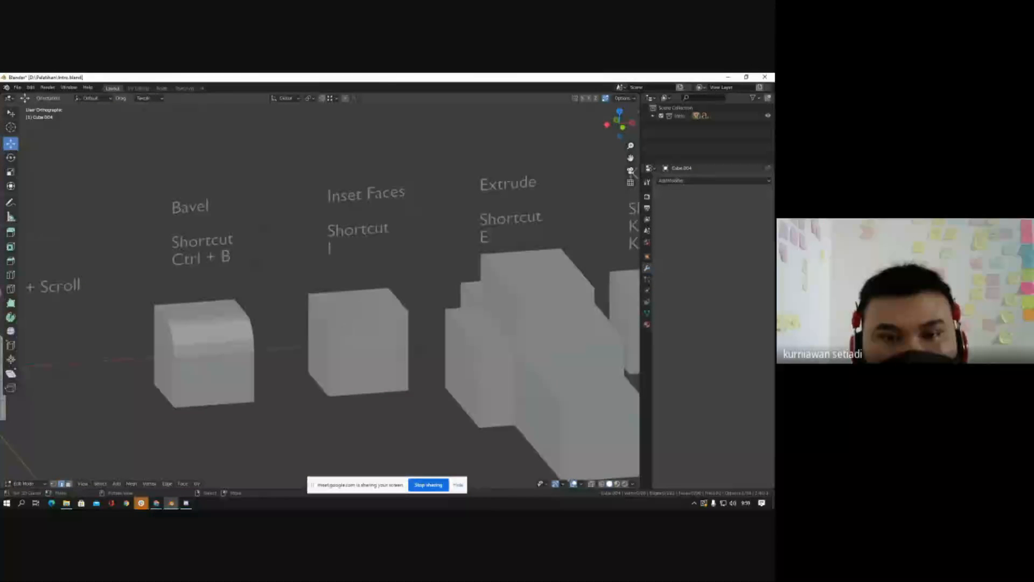
pyautogui.scroll(3, 350, 330)
pyautogui.moveTo(318, 261); pyautogui.dragTo(337, 272, button='middle')
pyautogui.press('Tab')
pyautogui.rightClick(332, 286)
pyautogui.press('Tab')
pyautogui.scroll(3, 323, 256)
pyautogui.hotkey('alt', 'a')
pyautogui.scroll(-3, 236, 286)
pyautogui.rightClick(279, 272)
pyautogui.moveTo(279, 272); pyautogui.dragTo(306, 268, button='middle')
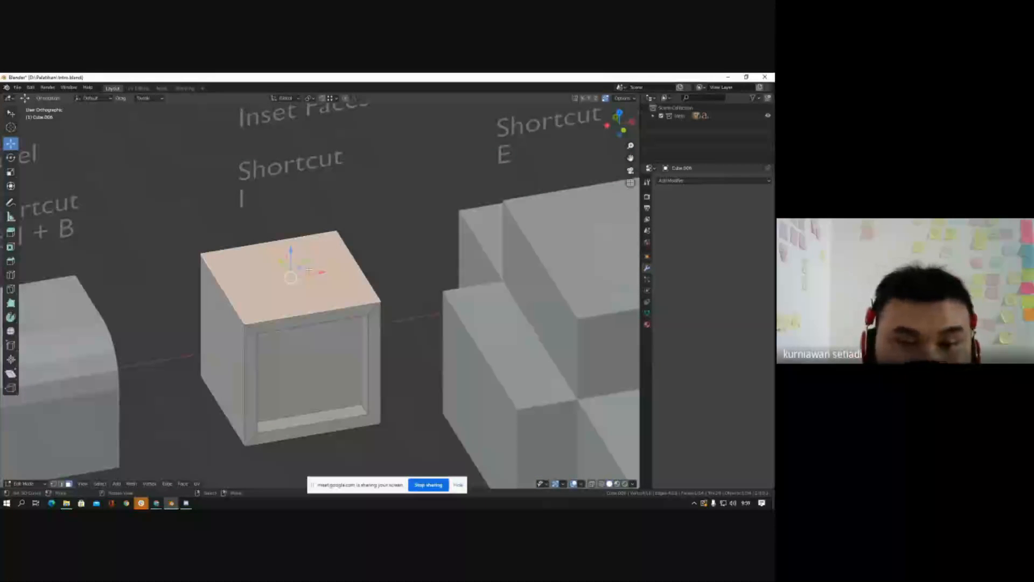
# Step: Try insetting the top face of the Inset Faces cube
pyautogui.moveTo(327, 275); pyautogui.dragTo(291, 247, button='middle')
pyautogui.scroll(-2, 302, 258)
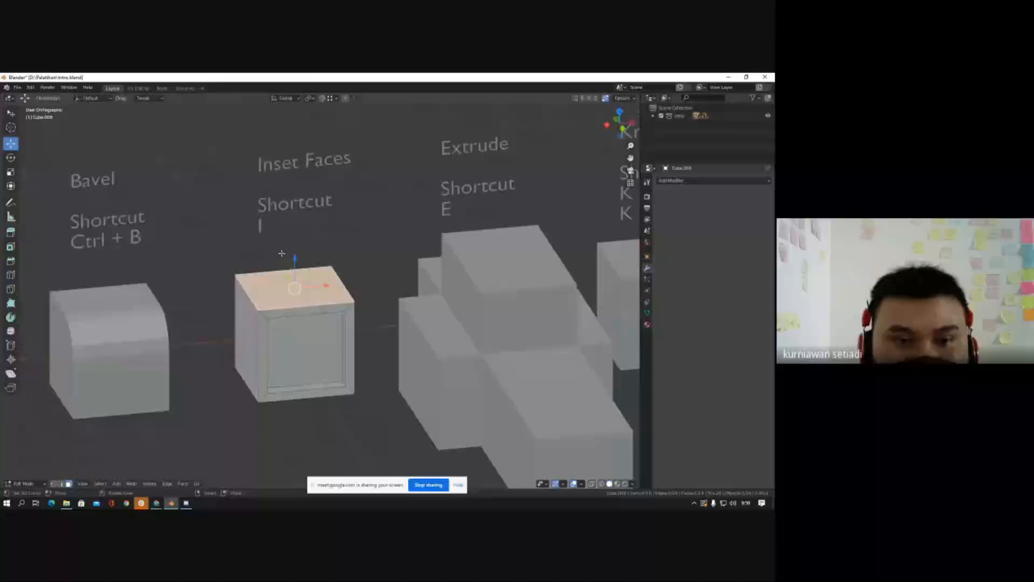
pyautogui.scroll(1, 295, 264)
pyautogui.moveTo(295, 265); pyautogui.dragTo(385, 291, button='middle')
pyautogui.press('i')
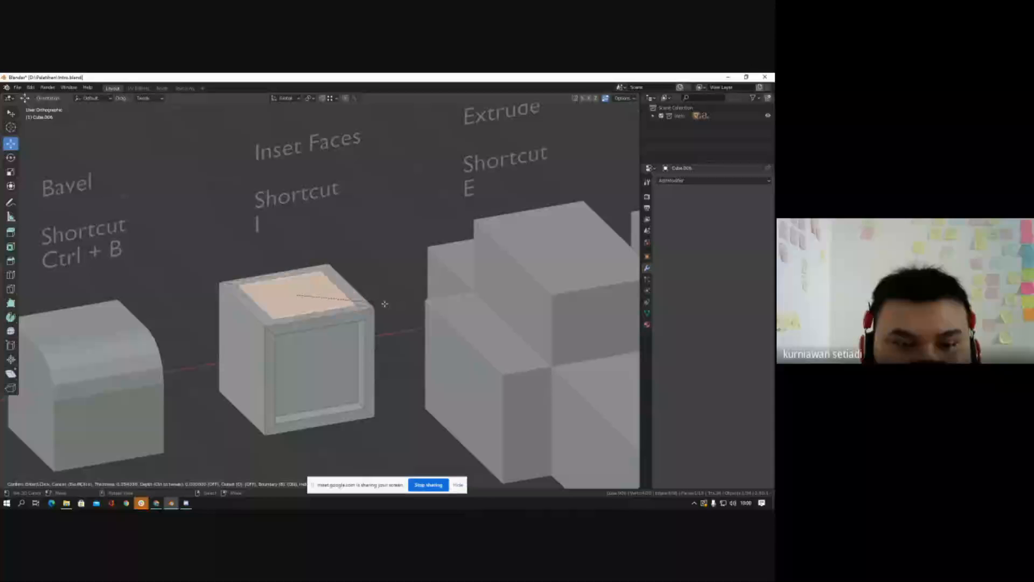
pyautogui.rightClick(379, 304)
# Step: Add a loop cut across the top of the Inset Faces cube and move it along Y towards the back edge
pyautogui.moveTo(213, 302); pyautogui.dragTo(236, 311, button='middle')
pyautogui.click(319, 221)
pyautogui.scroll(3, 319, 221)
pyautogui.moveTo(319, 220); pyautogui.dragTo(334, 228, button='middle')
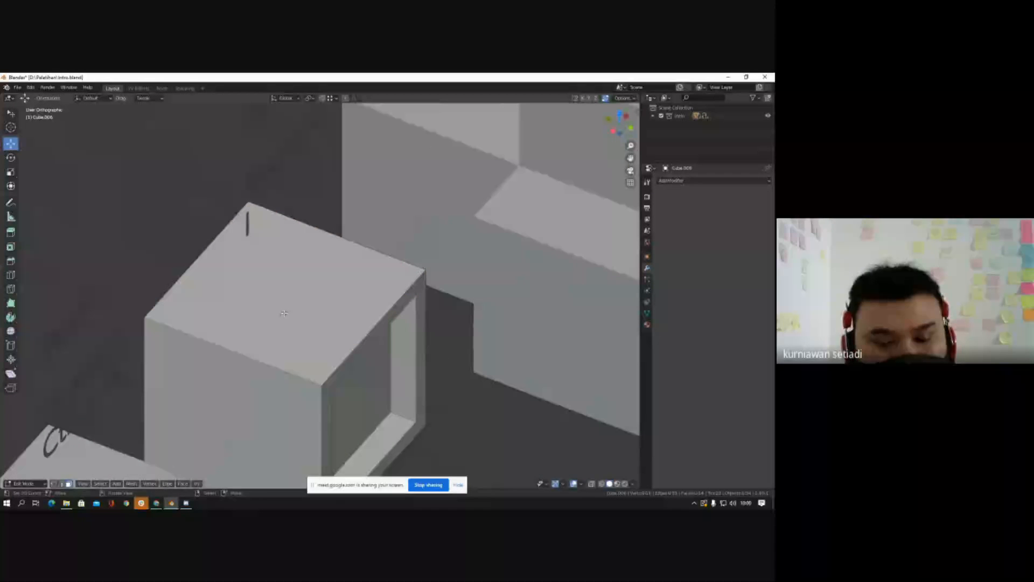
pyautogui.click(334, 228)
pyautogui.rightClick(334, 228)
pyautogui.scroll(-1, 299, 264)
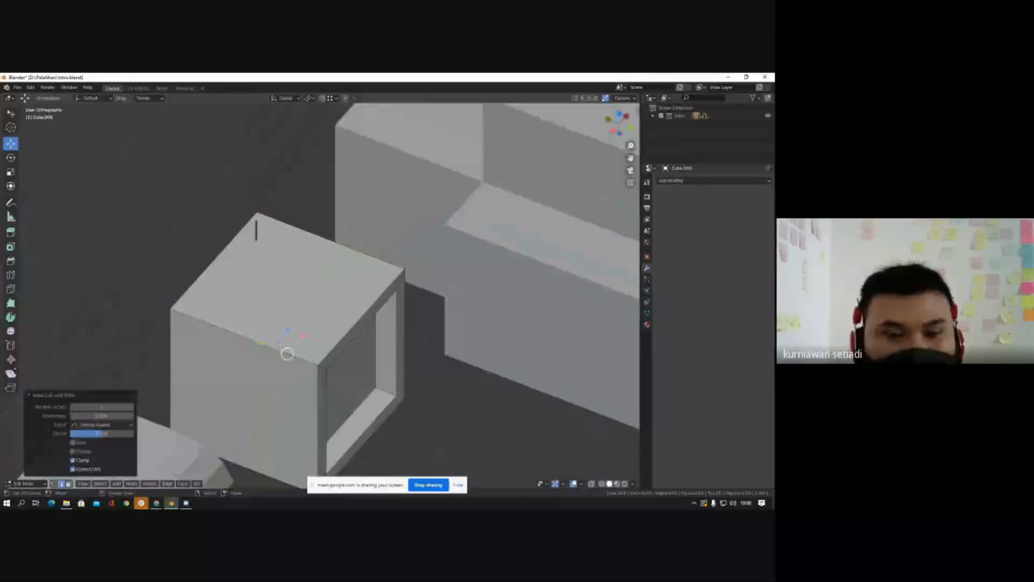
pyautogui.press('g')
pyautogui.press('y')
pyautogui.click(213, 319)
# Step: Add a second loop cut in the same direction and move it along Y close to the front edge
pyautogui.hotkey('ctrl', 'r')
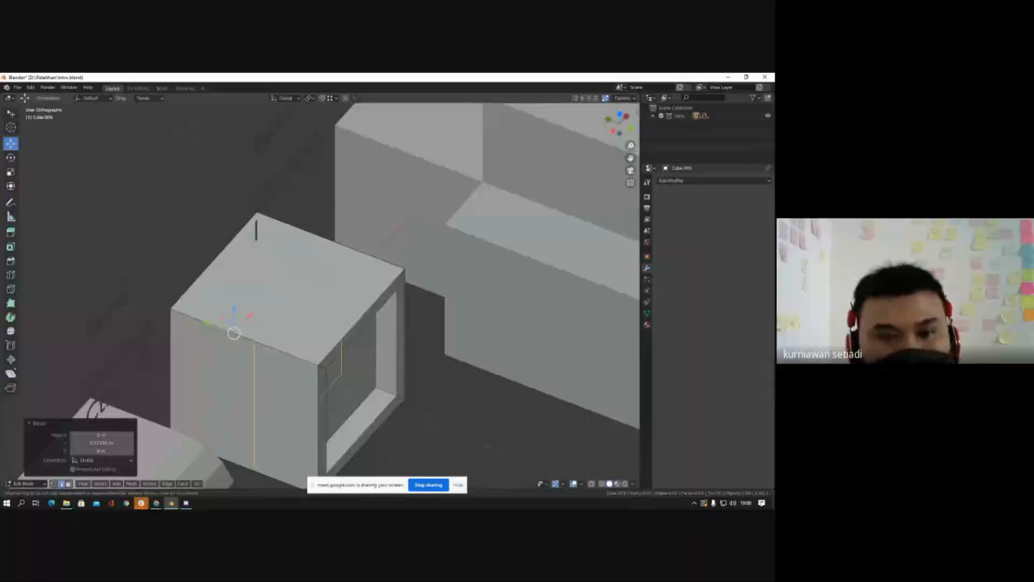
pyautogui.click(213, 319)
pyautogui.rightClick(213, 319)
pyautogui.press('g')
pyautogui.press('y')
pyautogui.click(312, 364)
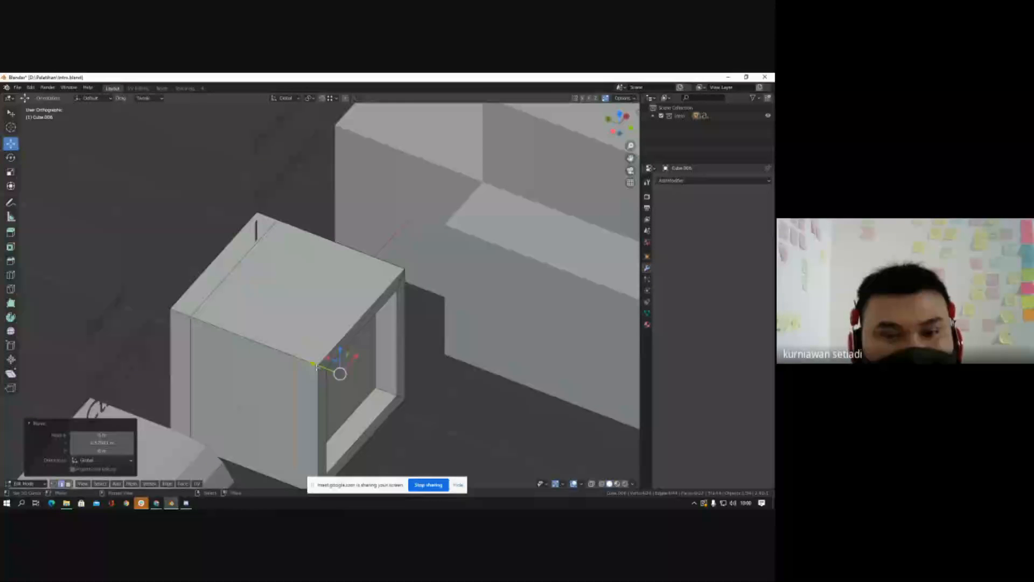
# Step: Add a perpendicular loop cut to the Inset Faces cube and move it along X close to the side facing the Bavel cube
pyautogui.moveTo(312, 364); pyautogui.dragTo(298, 367, button='middle')
pyautogui.hotkey('ctrl', 'r')
pyautogui.click(313, 355)
pyautogui.rightClick(314, 355)
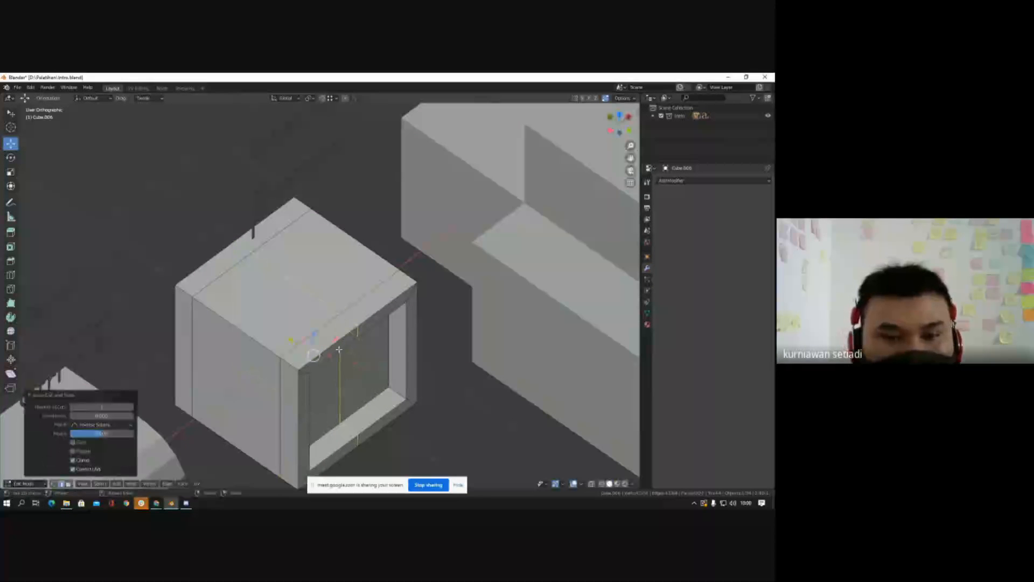
pyautogui.press('g')
pyautogui.press('x')
pyautogui.click(291, 370)
# Step: Add another perpendicular loop cut and move it along X close to the opposite side, completing a border around the top
pyautogui.hotkey('alt', 'a')
pyautogui.moveTo(371, 329); pyautogui.dragTo(353, 333, button='middle')
pyautogui.hotkey('ctrl', 'r')
pyautogui.click(353, 333)
pyautogui.rightClick(353, 333)
pyautogui.moveTo(368, 327); pyautogui.dragTo(415, 310)
pyautogui.moveTo(415, 309); pyautogui.dragTo(395, 304, button='middle')
# Step: Switch to face selection, select the central top face inside the border and move it vertically
pyautogui.press('3')
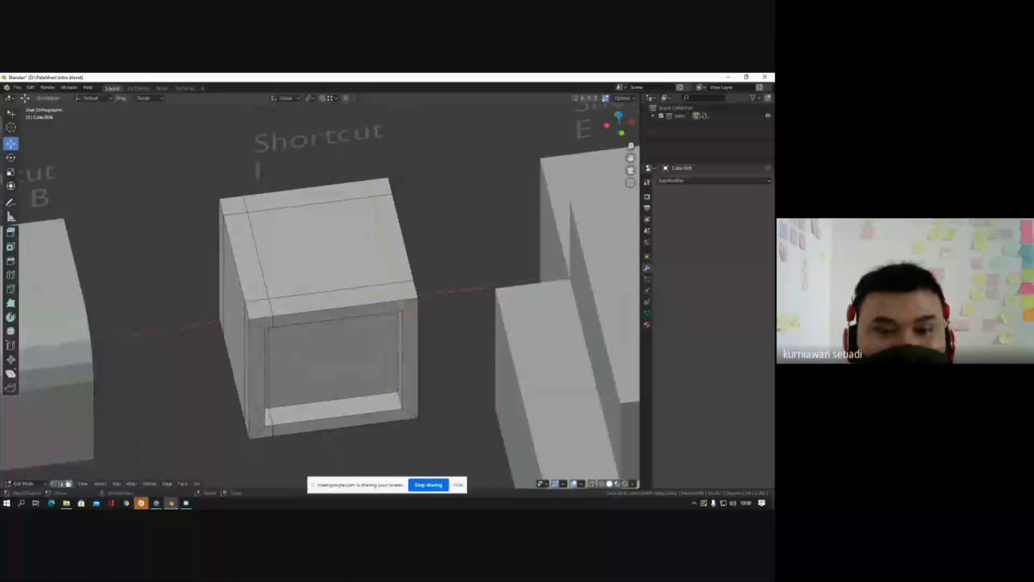
pyautogui.click(334, 255)
pyautogui.scroll(-2, 334, 254)
pyautogui.moveTo(333, 254); pyautogui.dragTo(343, 227, button='middle')
pyautogui.scroll(3, 339, 232)
pyautogui.moveTo(330, 236); pyautogui.dragTo(332, 217)
# Step: Undo the face move and all the loop cuts on the Inset Faces cube, and clear the selection
pyautogui.hotkey('ctrl', 'z')
pyautogui.moveTo(305, 297); pyautogui.dragTo(285, 318, button='middle')
pyautogui.moveTo(371, 264); pyautogui.dragTo(350, 277, button='middle')
pyautogui.scroll(-3, 370, 270)
pyautogui.hotkey('ctrl', 'z')
pyautogui.hotkey('ctrl', 'z')
pyautogui.hotkey('ctrl', 'z')
pyautogui.hotkey('ctrl', 'z')
pyautogui.hotkey('ctrl', 'z')
pyautogui.hotkey('ctrl', 'z')
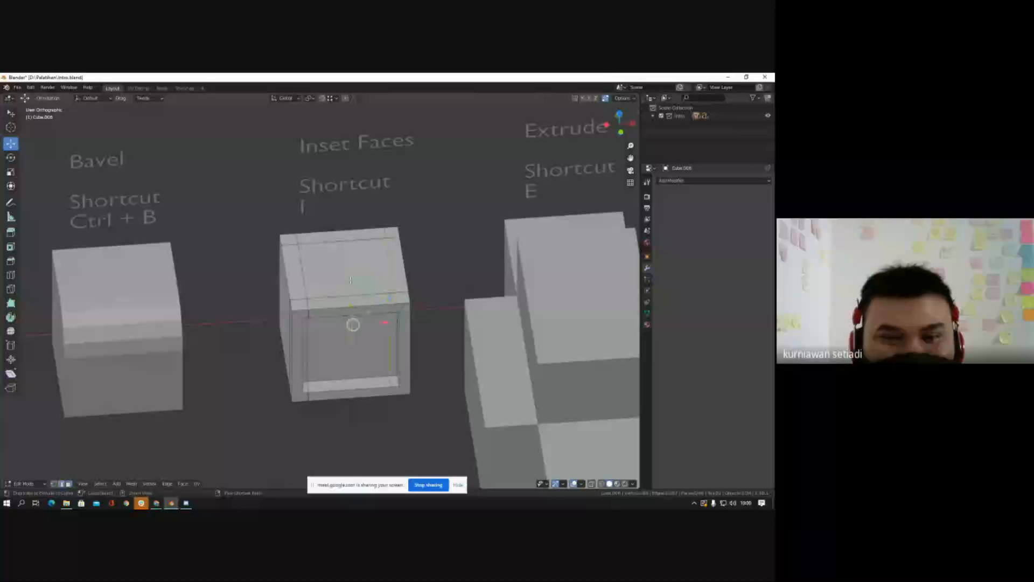
pyautogui.hotkey('ctrl', 'z')
pyautogui.hotkey('ctrl', 'z')
pyautogui.hotkey('ctrl', 'z')
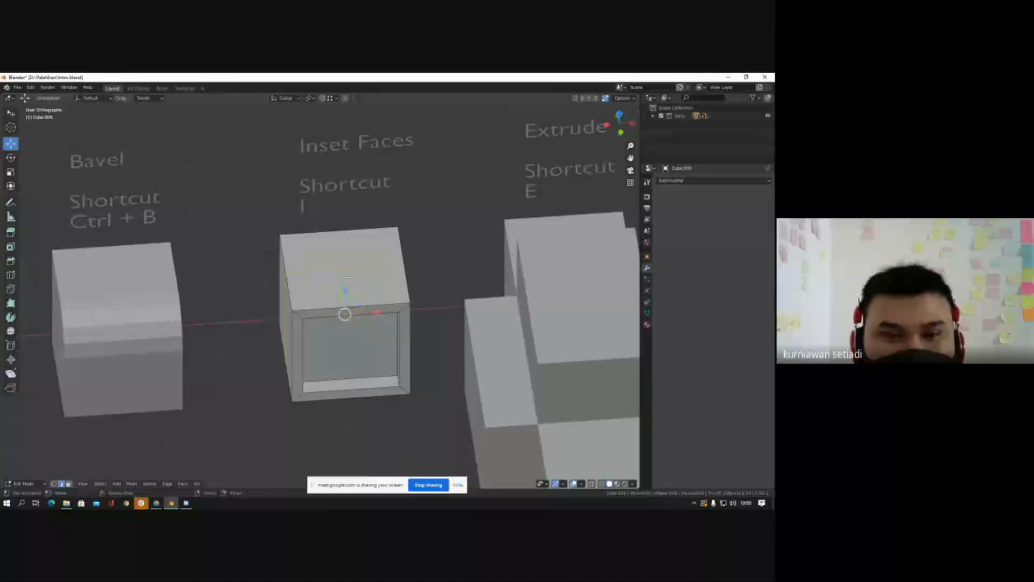
pyautogui.press('a')
pyautogui.scroll(-6, 318, 281)
pyautogui.moveTo(318, 280); pyautogui.dragTo(337, 240, button='middle')
pyautogui.hotkey('alt', 'a')
# Step: Switch to the Google Meet call to check the participants and chat, and return to Blender
pyautogui.moveTo(157, 503)
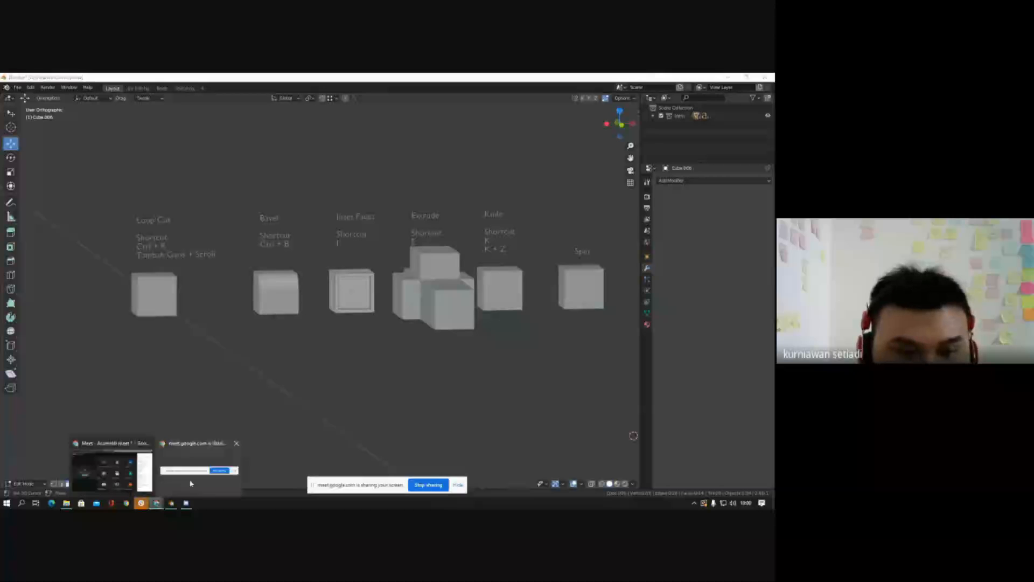
pyautogui.click(108, 474)
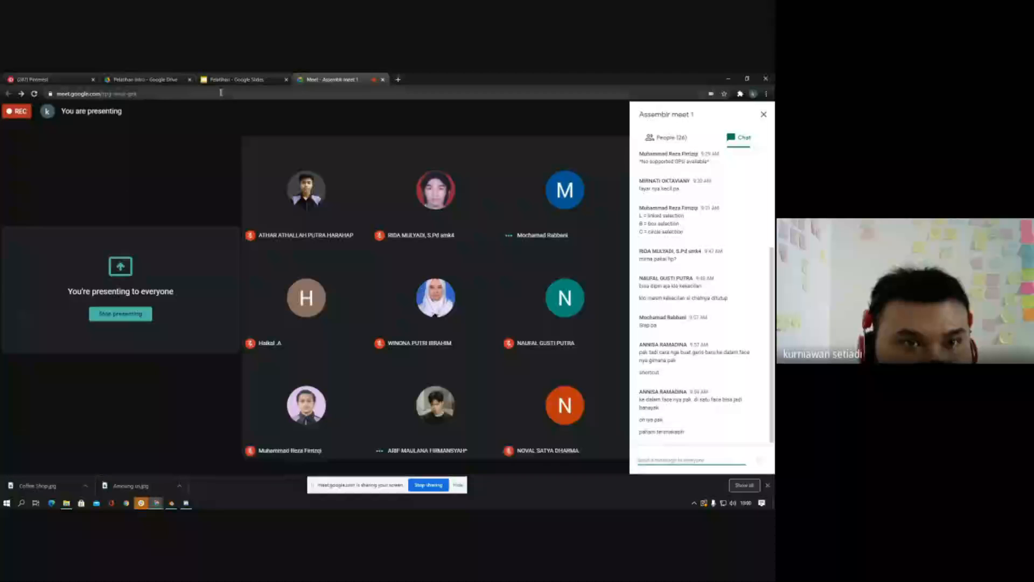
pyautogui.moveTo(156, 505)
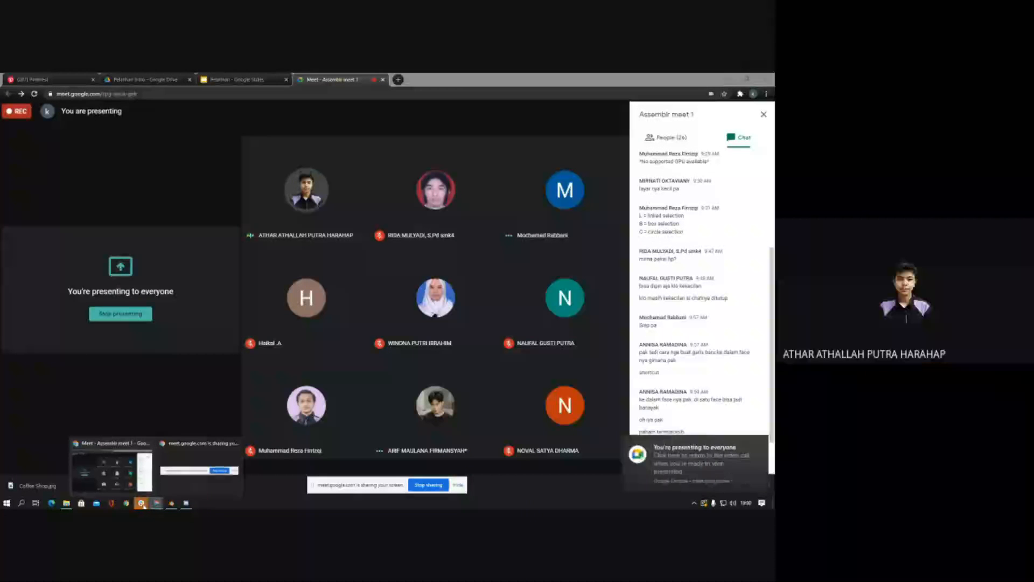
pyautogui.click(171, 502)
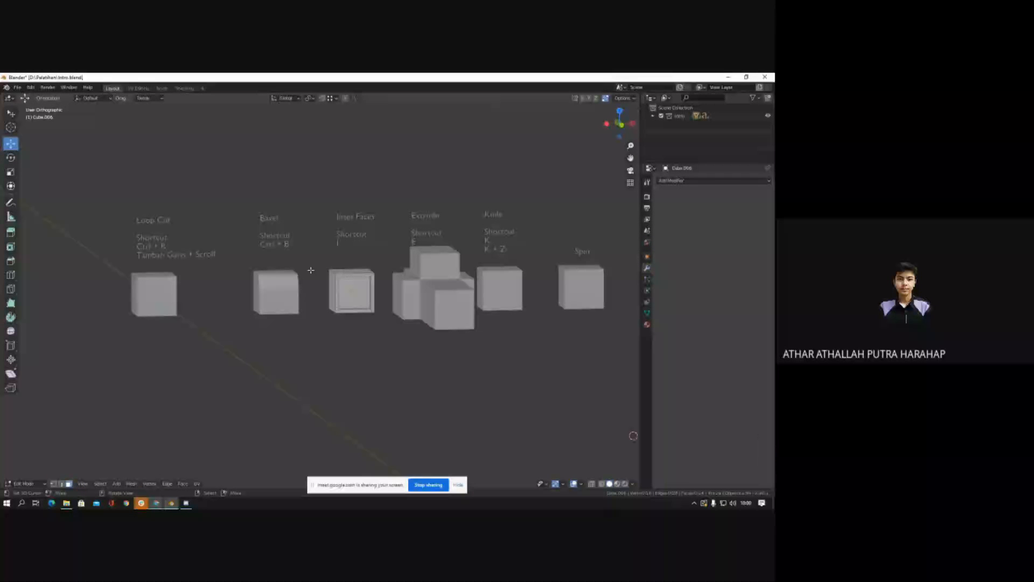
# Step: Leave edit mode on the Inset Faces cube and select the Spin cube in front view
pyautogui.keyDown('shift'); pyautogui.moveTo(537, 286); pyautogui.dragTo(379, 303, button='middle'); pyautogui.keyUp('shift')
pyautogui.scroll(-4, 395, 305)
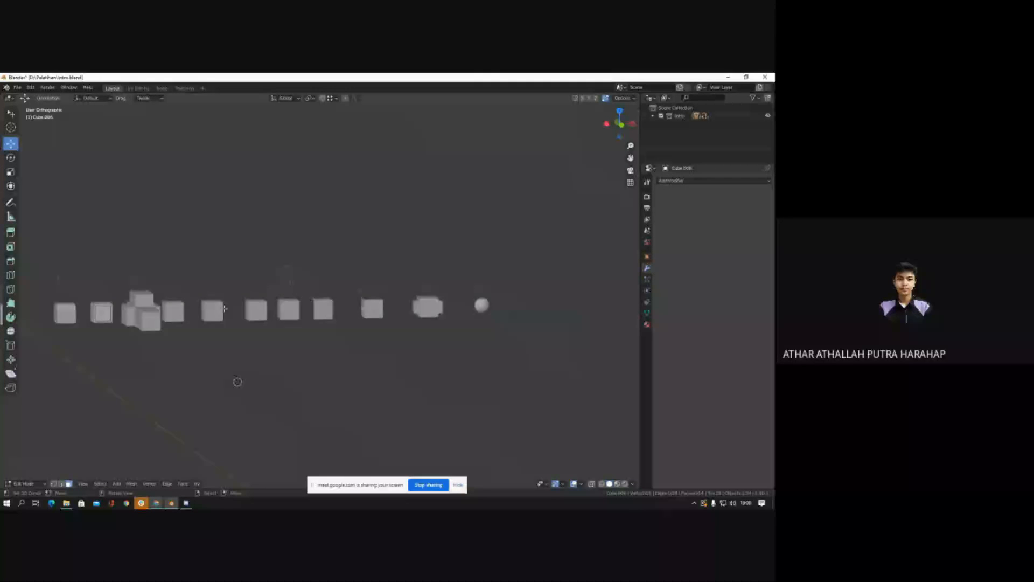
pyautogui.scroll(5, 226, 307)
pyautogui.moveTo(236, 289); pyautogui.dragTo(210, 294, button='middle')
pyautogui.scroll(3, 200, 300)
pyautogui.press('Tab')
pyautogui.rightClick(201, 302)
pyautogui.press('KP_1')
# Step: Enter edit mode on the Spin cube
pyautogui.scroll(-4, 300, 303)
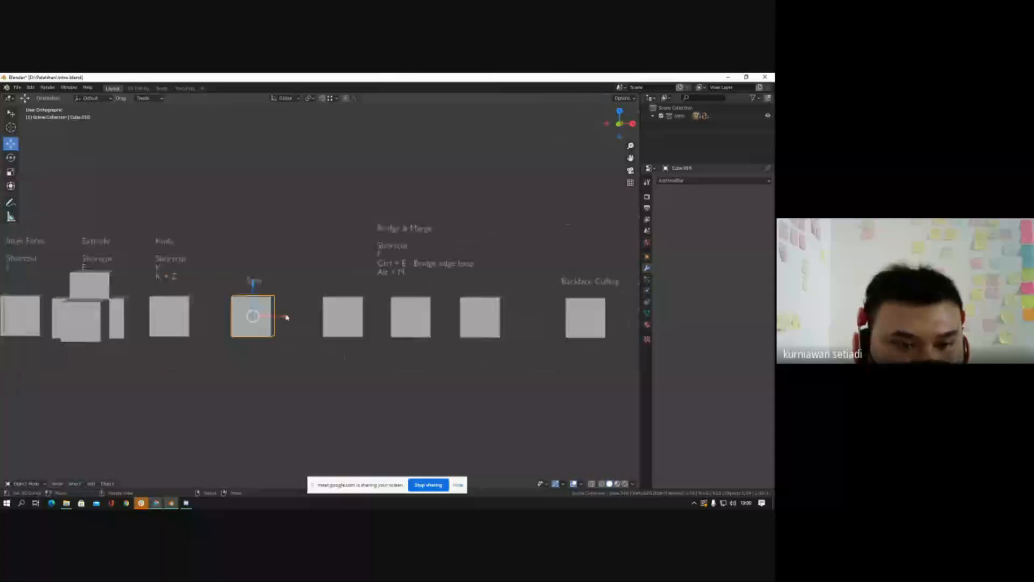
pyautogui.scroll(3, 241, 289)
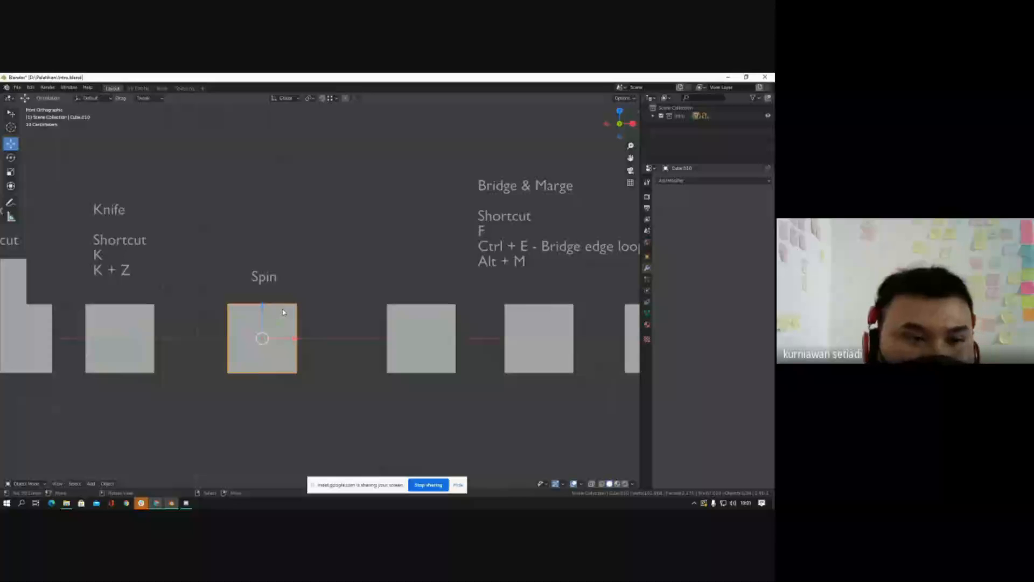
pyautogui.scroll(-2, 286, 316)
pyautogui.scroll(2, 272, 323)
pyautogui.press('Tab')
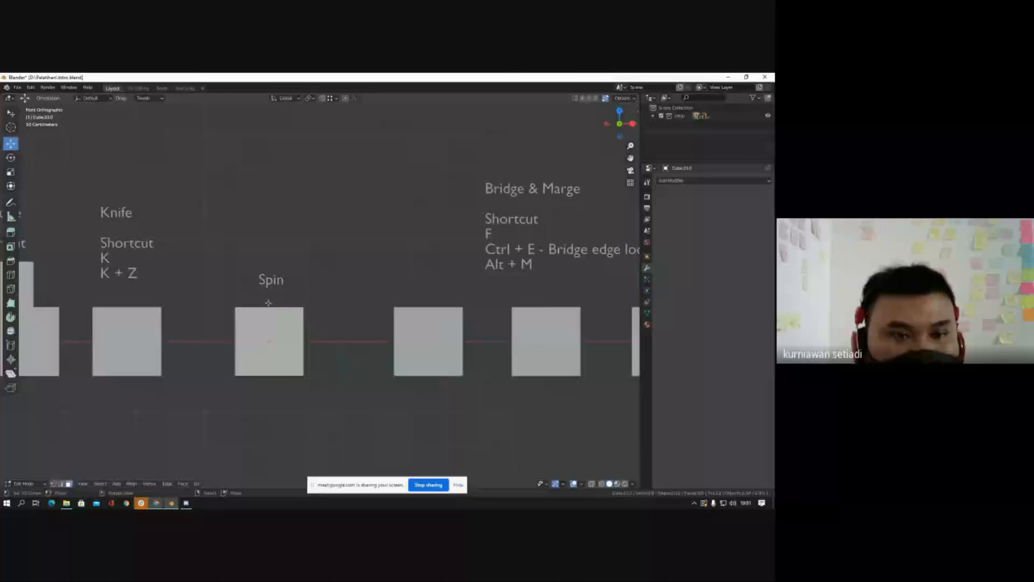
# Step: Activate the Spin tool and select the Spin cube's side face facing the next cube, ending in front view
pyautogui.scroll(1, 300, 326)
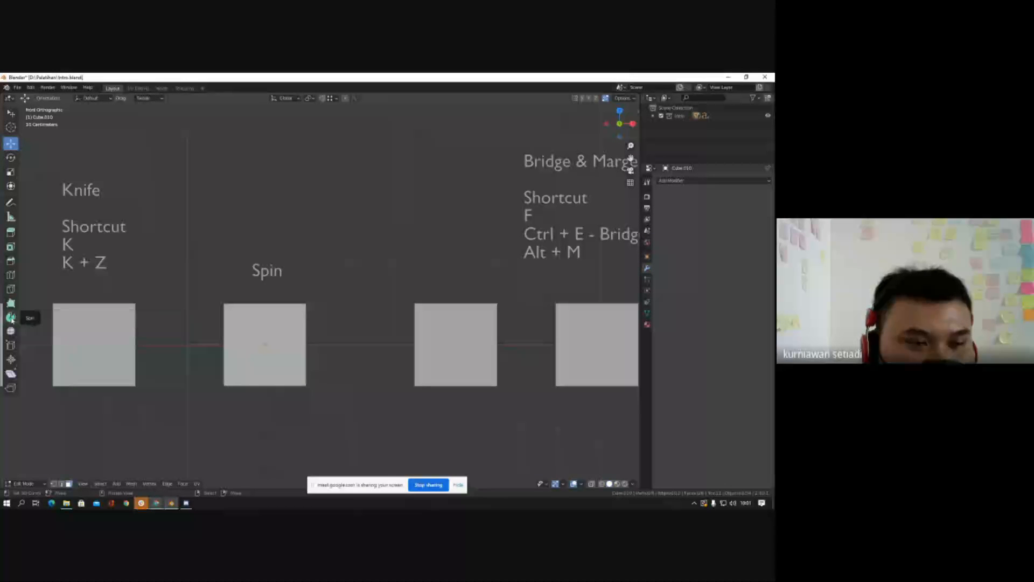
pyautogui.click(11, 319)
pyautogui.moveTo(323, 329); pyautogui.dragTo(289, 334, button='middle')
pyautogui.scroll(3, 289, 335)
pyautogui.click(332, 328)
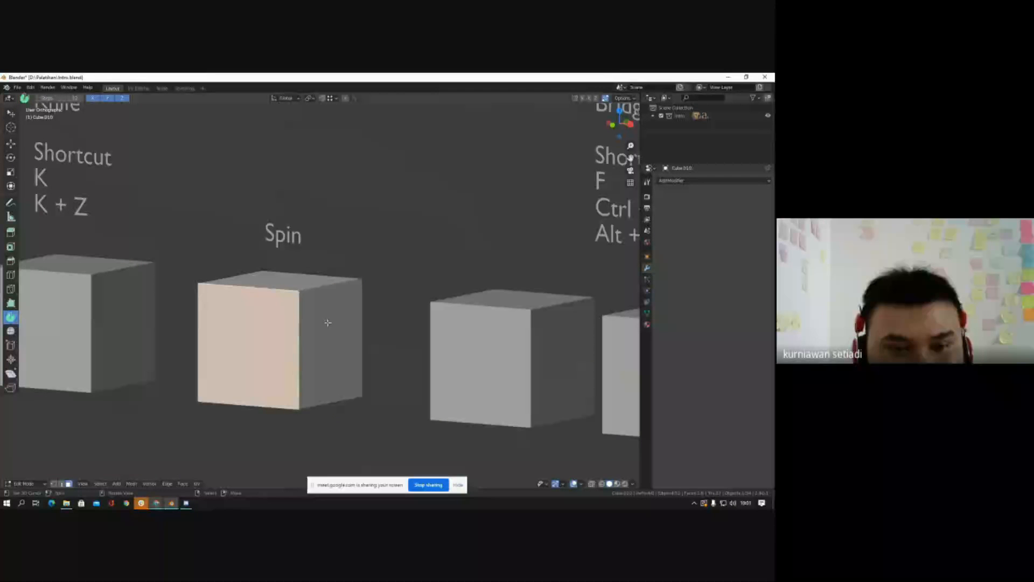
pyautogui.moveTo(282, 335); pyautogui.dragTo(358, 307, button='middle')
pyautogui.scroll(-2, 347, 304)
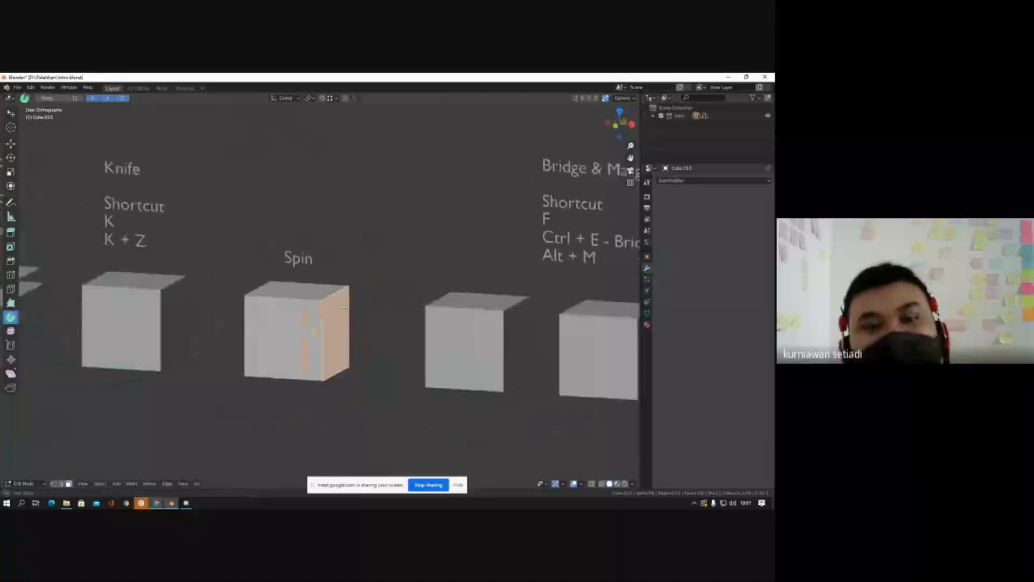
pyautogui.scroll(2, 328, 286)
pyautogui.press('KP_1')
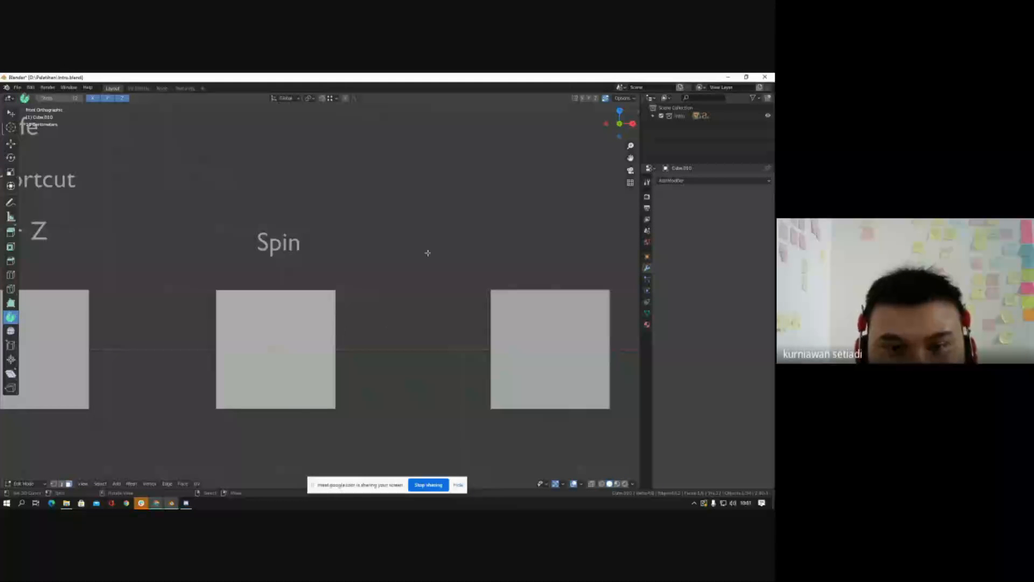
# Step: Place the 3D cursor just above the cube's upper corner and restrict the Spin tool to the Y axis
pyautogui.click(334, 246)
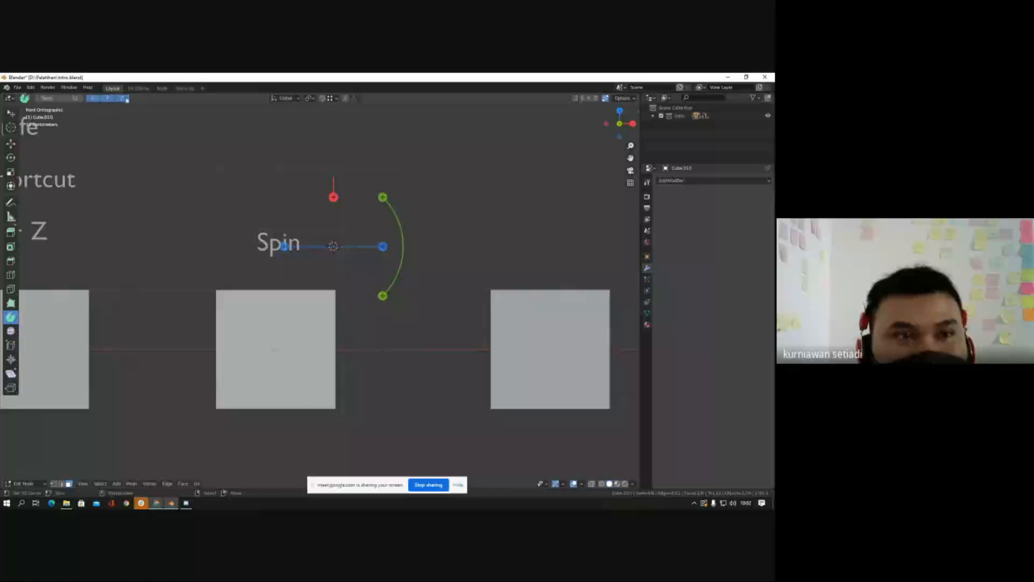
pyautogui.click(92, 99)
pyautogui.click(107, 99)
pyautogui.click(122, 100)
pyautogui.click(107, 99)
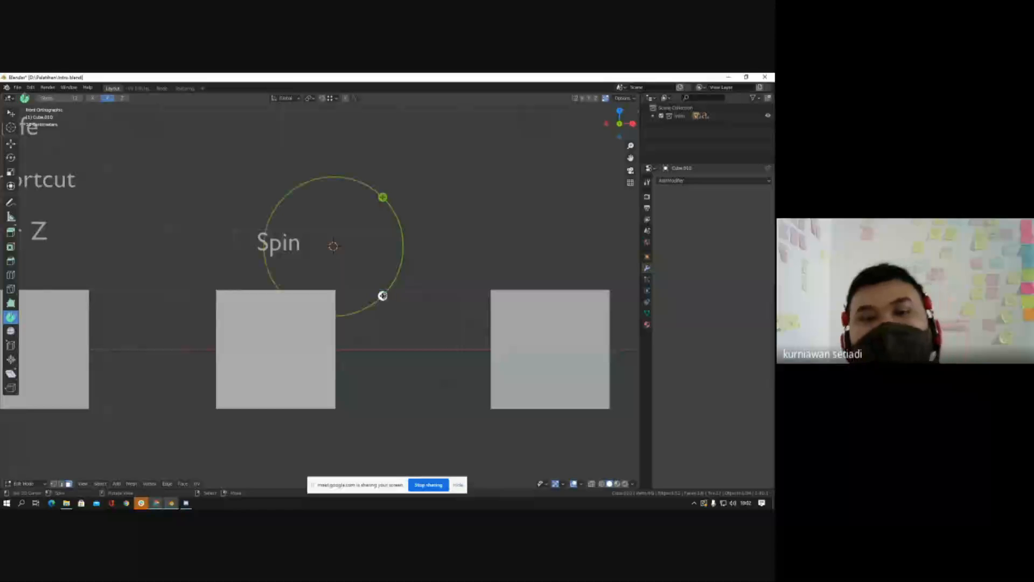
# Step: Spin the selected face a quarter turn, and spin its end another quarter turn the opposite way around a repositioned 3D cursor
pyautogui.moveTo(383, 295); pyautogui.dragTo(383, 196)
pyautogui.click(547, 243)
pyautogui.scroll(-4, 501, 241)
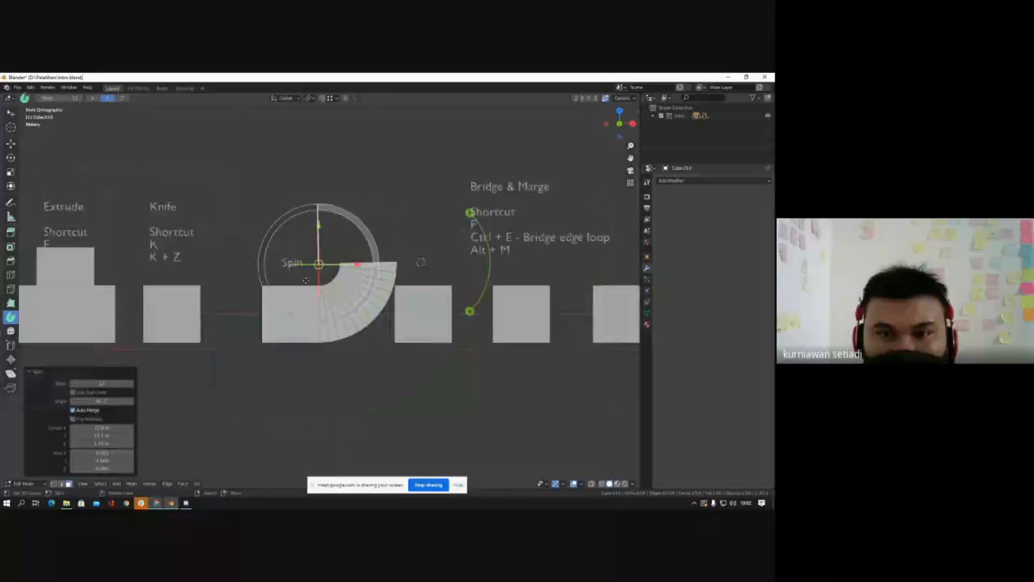
pyautogui.scroll(1, 469, 239)
pyautogui.moveTo(470, 238); pyautogui.dragTo(405, 147)
pyautogui.scroll(4, 386, 289)
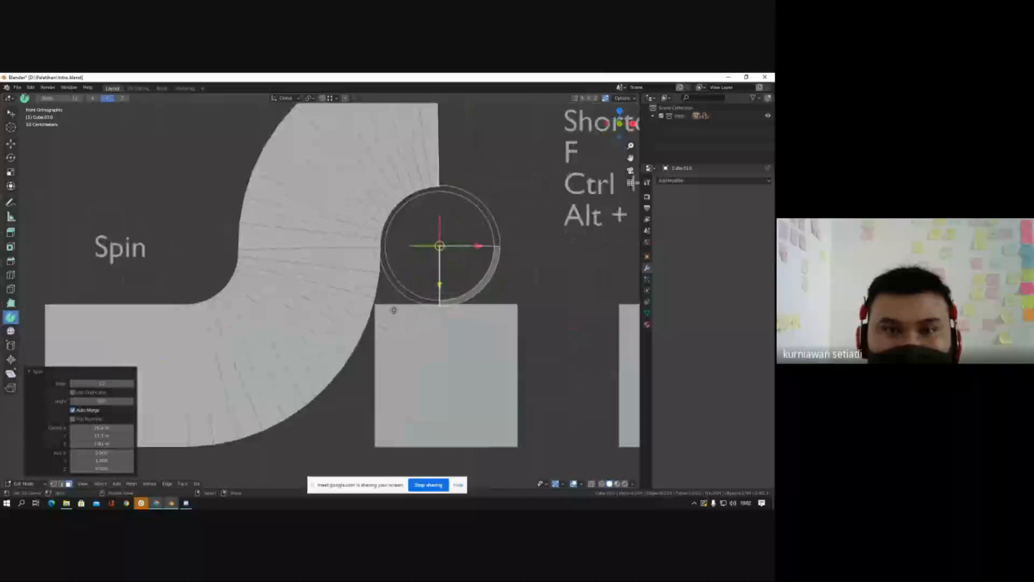
# Step: Spin the end face once more around the Y axis so the curved extrusion bends upward
pyautogui.scroll(-10, 397, 305)
pyautogui.scroll(2, 438, 244)
pyautogui.moveTo(429, 283); pyautogui.dragTo(307, 284)
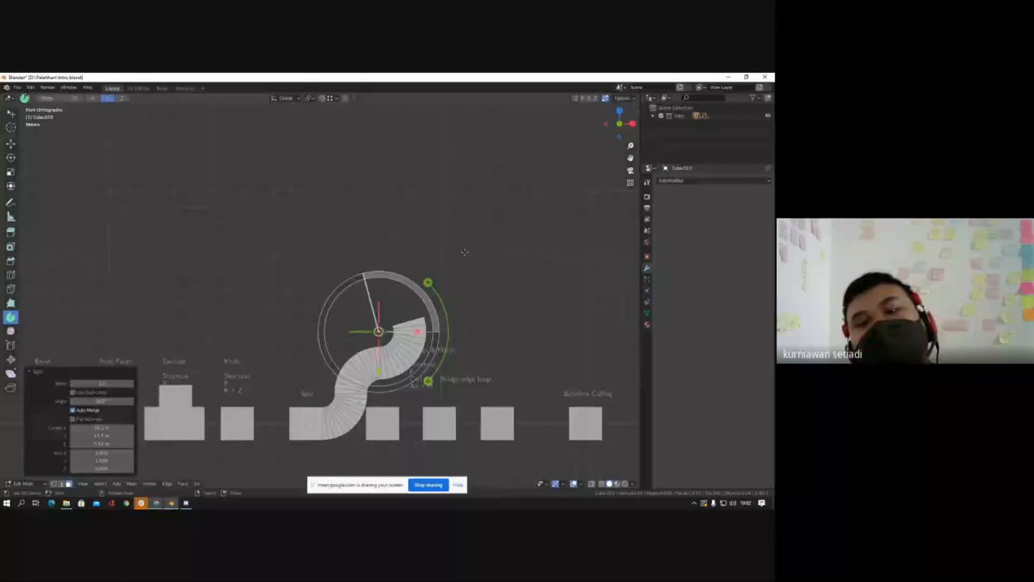
pyautogui.scroll(-2, 480, 226)
pyautogui.scroll(4, 386, 374)
pyautogui.scroll(-1, 384, 314)
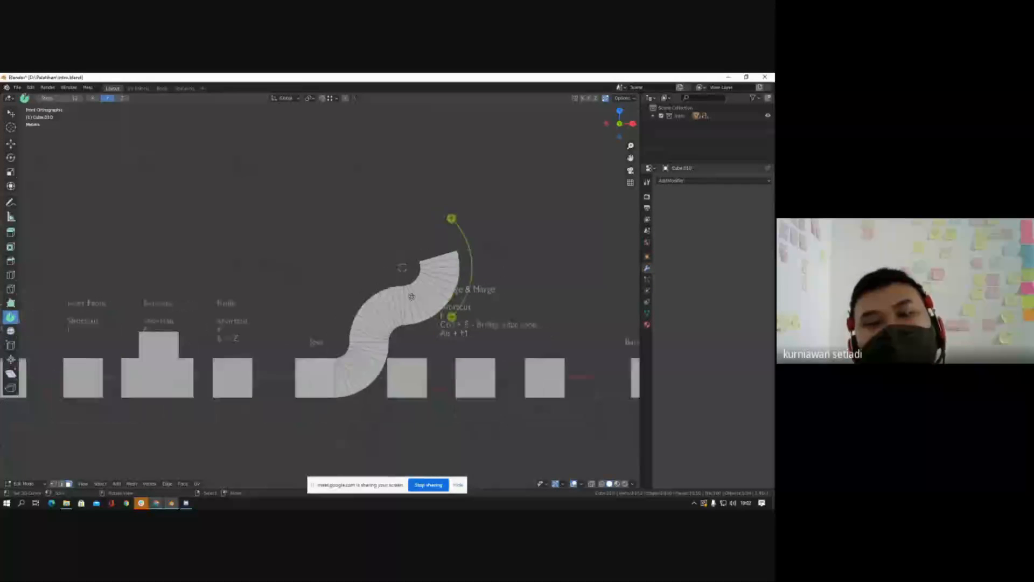
# Step: Examine the curved extrusion of the Spin cube from several angles
pyautogui.scroll(3, 384, 314)
pyautogui.moveTo(384, 314)
pyautogui.mouseDown(button='middle')
pyautogui.moveTo(295, 388)
pyautogui.moveTo(351, 318)
pyautogui.moveTo(419, 325)
pyautogui.moveTo(401, 302)
pyautogui.moveTo(377, 345)
pyautogui.moveTo(379, 309)
pyautogui.mouseUp(button='middle')
pyautogui.scroll(-1, 373, 269)
pyautogui.scroll(-4, 374, 270)
pyautogui.moveTo(374, 270); pyautogui.dragTo(383, 272, button='middle')
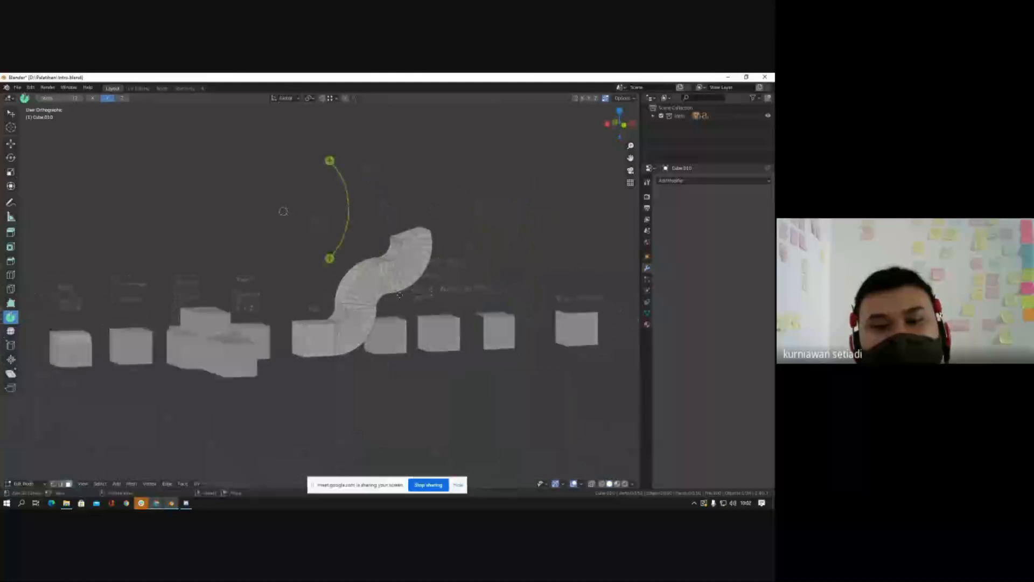
pyautogui.scroll(4, 384, 276)
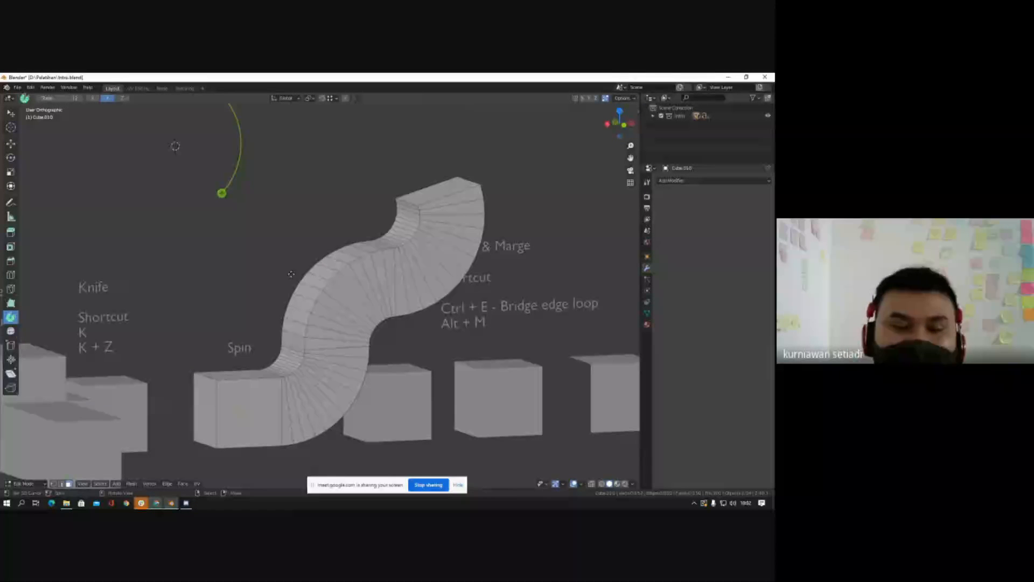
pyautogui.scroll(-3, 291, 275)
pyautogui.moveTo(291, 274); pyautogui.dragTo(363, 279, button='middle')
pyautogui.scroll(4, 379, 305)
# Step: Leave edit mode on the Spin cube and return to front view
pyautogui.press('a')
pyautogui.press('Tab')
pyautogui.scroll(-3, 379, 305)
pyautogui.scroll(-2, 377, 305)
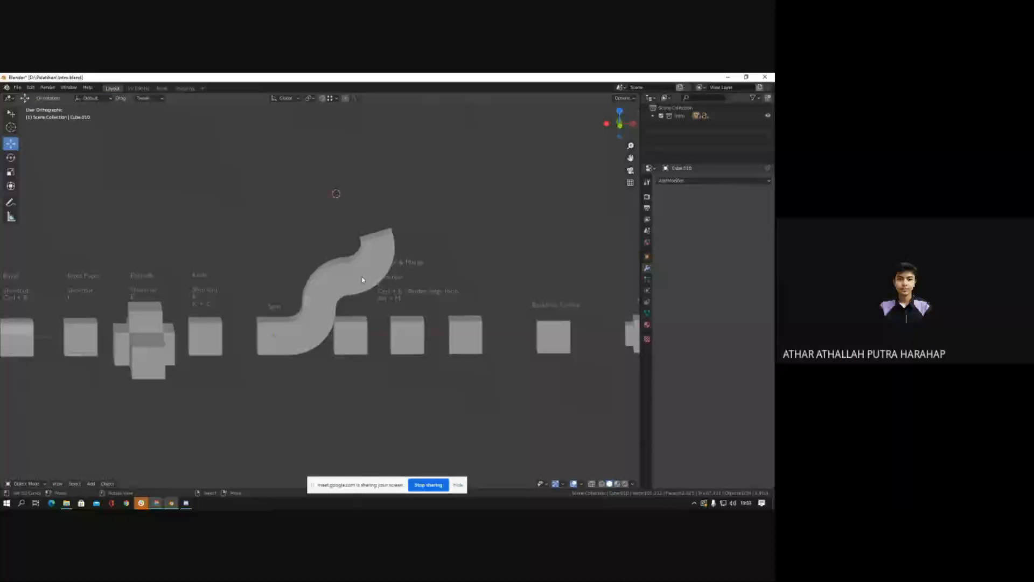
pyautogui.scroll(2, 371, 279)
pyautogui.press('KP_1')
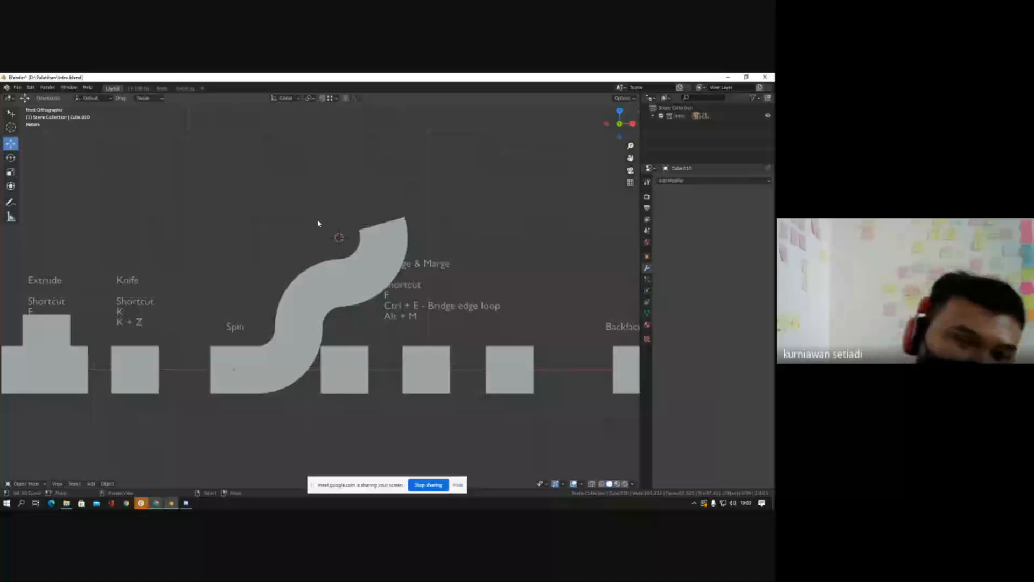
pyautogui.scroll(-6, 414, 271)
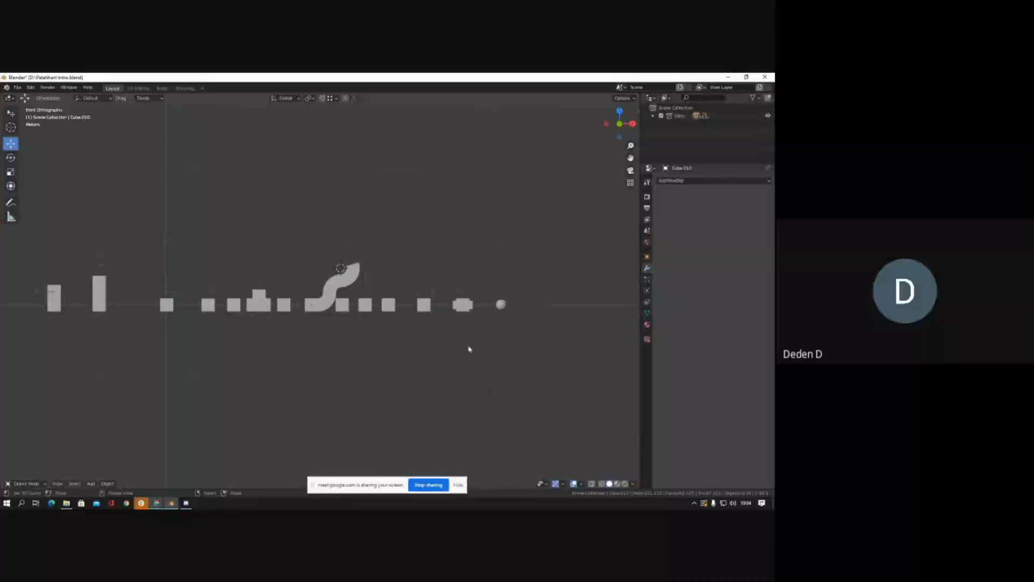
pyautogui.scroll(-1, 469, 348)
pyautogui.keyDown('shift'); pyautogui.moveTo(469, 348); pyautogui.dragTo(668, 374, button='middle'); pyautogui.keyUp('shift')
pyautogui.scroll(4, 247, 336)
pyautogui.scroll(2, 226, 330)
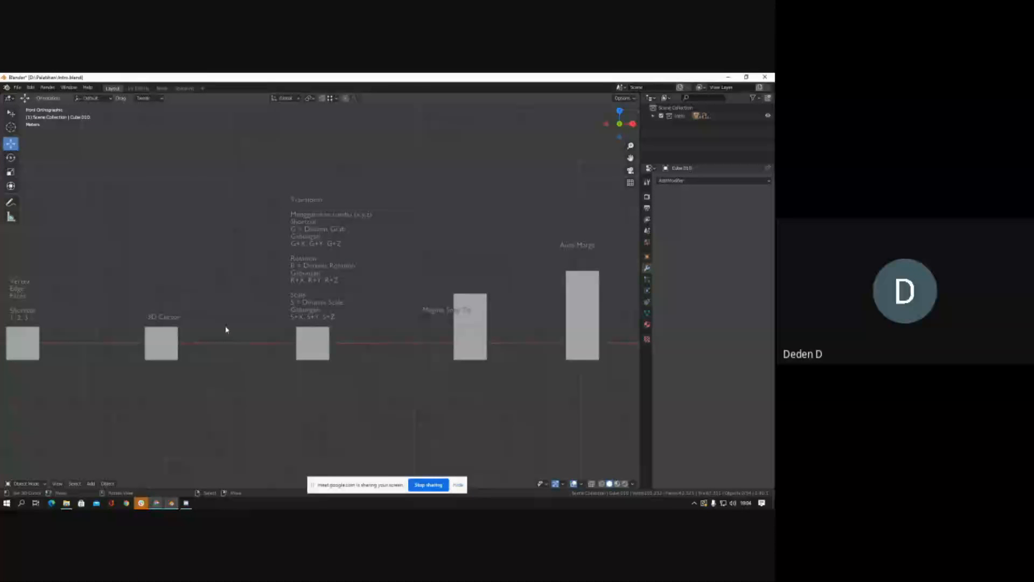
# Step: Switch to the Google Meet call to read the latest chat question about loop cuts, and return to Blender
pyautogui.click(157, 505)
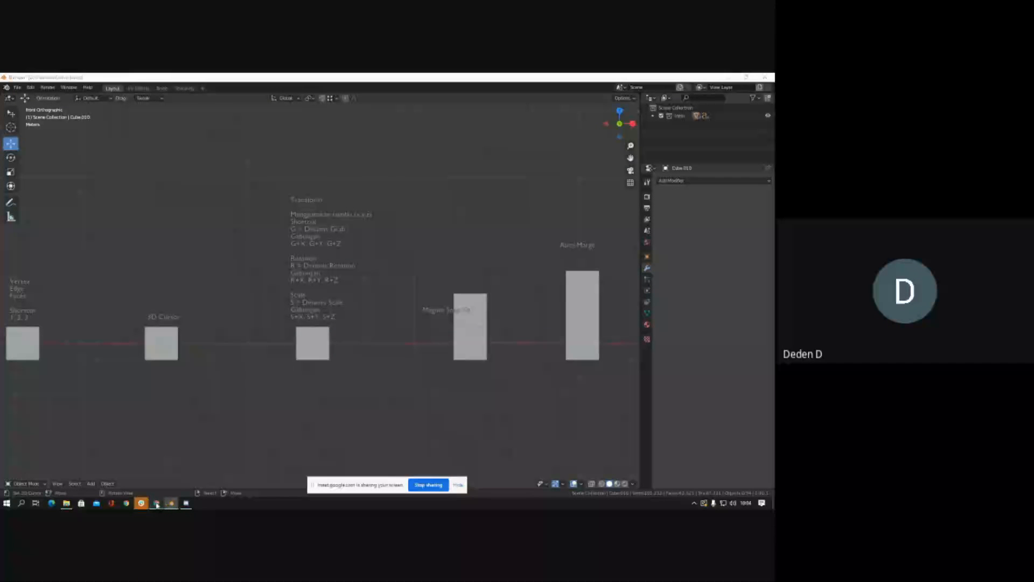
pyautogui.click(111, 464)
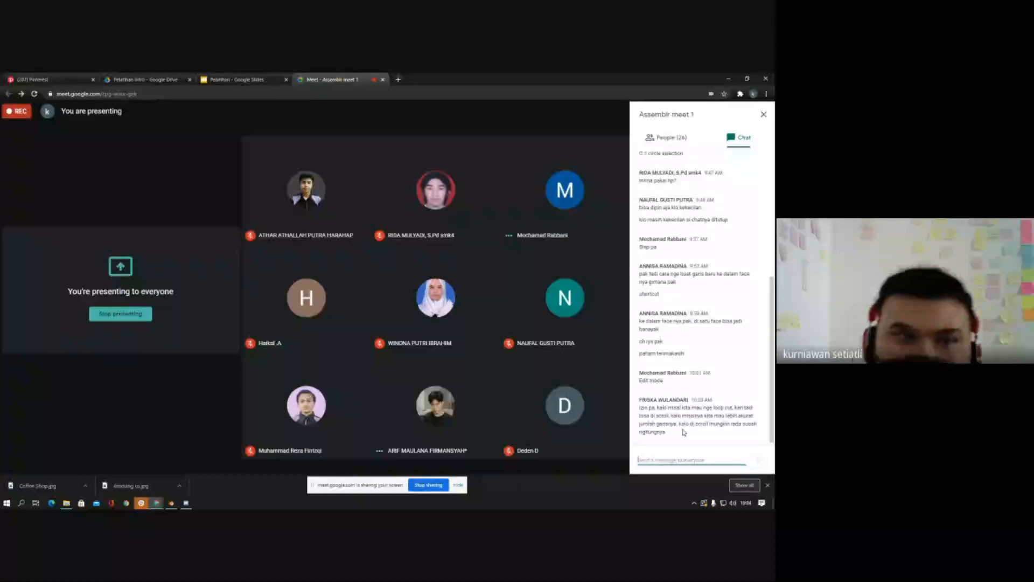
pyautogui.moveTo(604, 414)
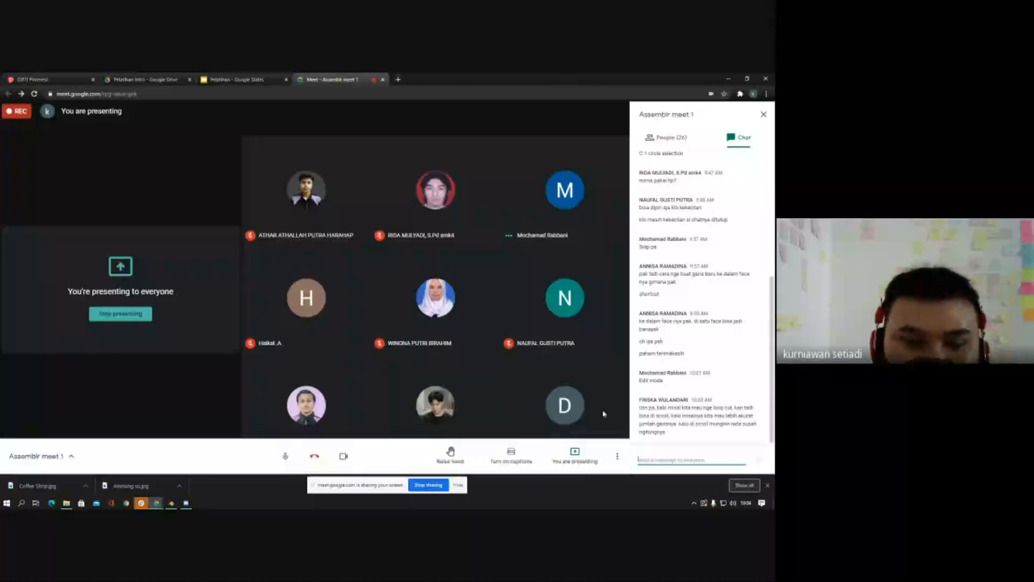
pyautogui.click(171, 503)
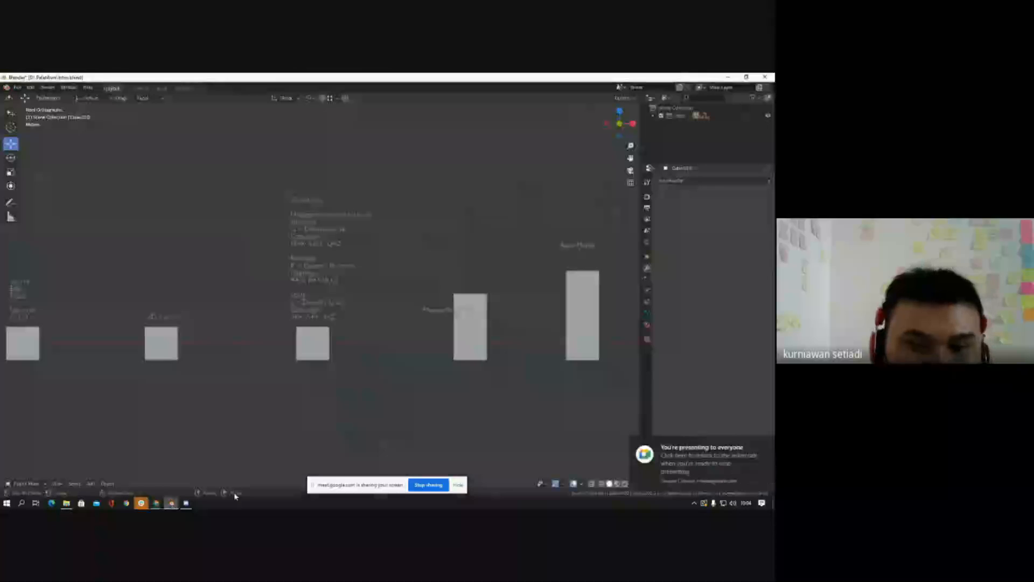
# Step: Enter edit mode on the Loop Cut cube in an angled view
pyautogui.scroll(-2, 422, 357)
pyautogui.scroll(-2, 237, 355)
pyautogui.scroll(2, 253, 356)
pyautogui.scroll(2, 253, 355)
pyautogui.scroll(-3, 422, 347)
pyautogui.scroll(5, 529, 351)
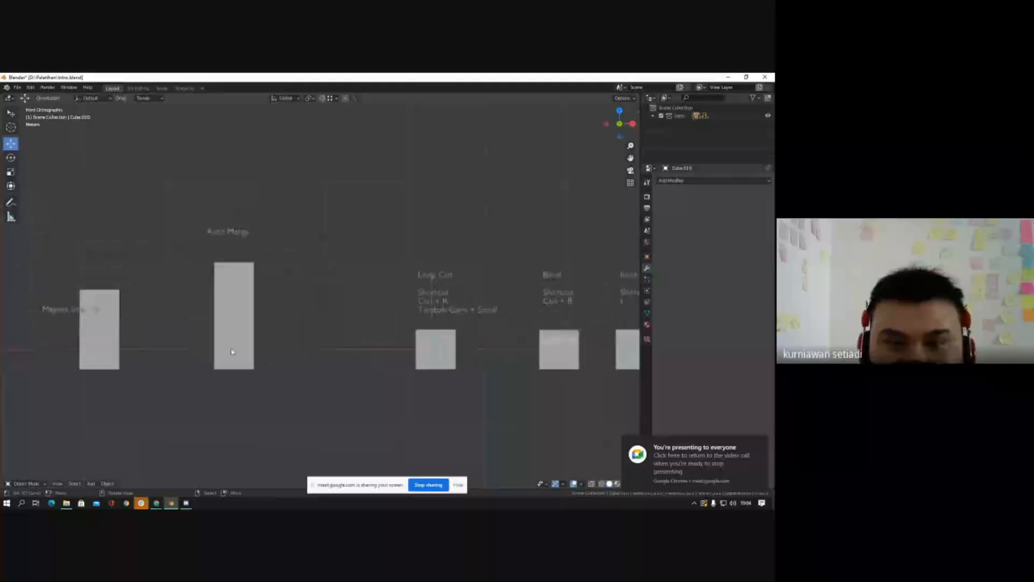
pyautogui.scroll(-2, 393, 346)
pyautogui.scroll(3, 362, 360)
pyautogui.moveTo(357, 331); pyautogui.dragTo(360, 356, button='middle')
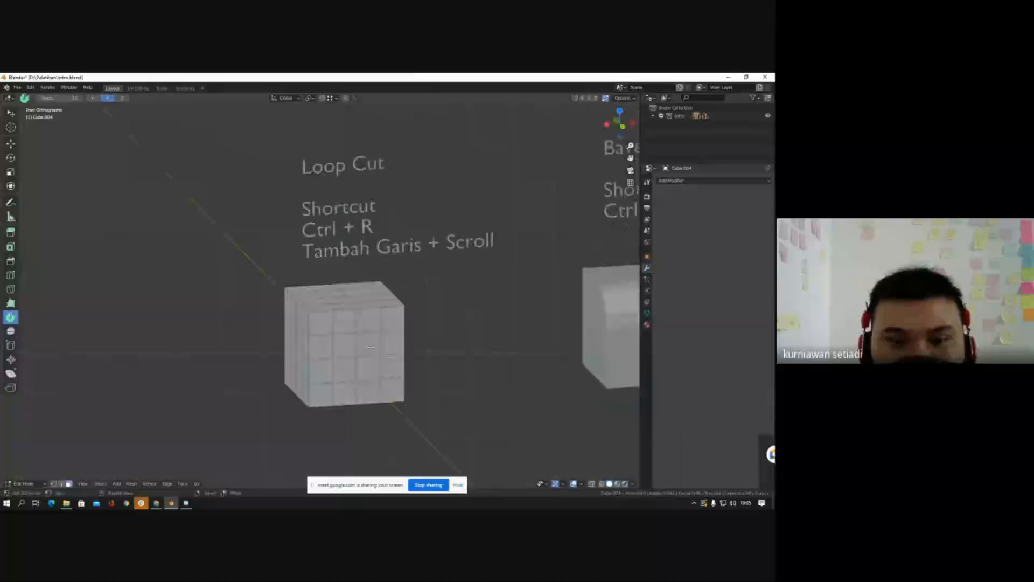
# Step: Clear the old cuts from the Loop Cut cube by applying Limited Dissolve to the whole mesh
pyautogui.press('a')
pyautogui.press('x')
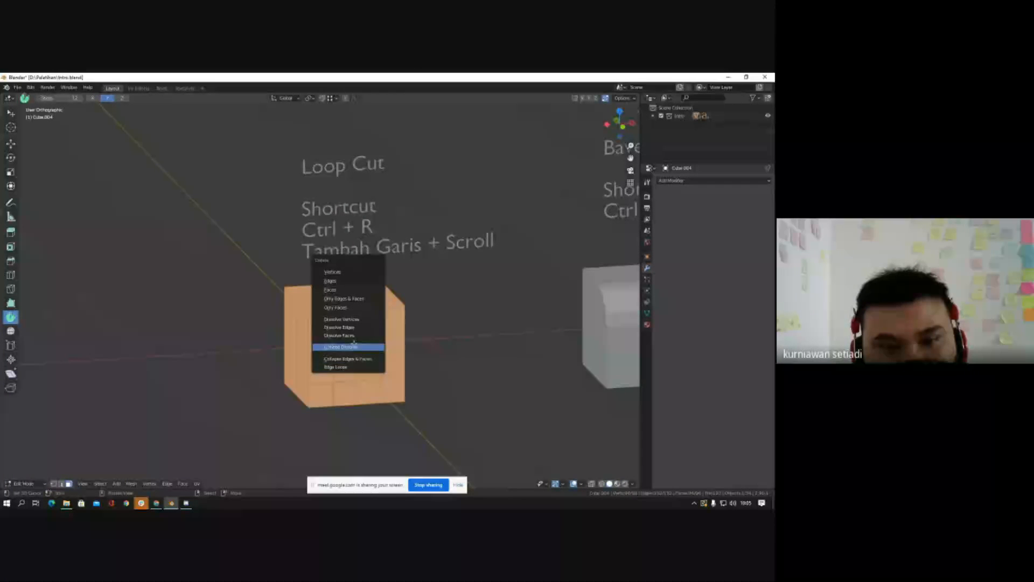
pyautogui.click(354, 347)
pyautogui.scroll(3, 354, 344)
pyautogui.scroll(-3, 354, 334)
pyautogui.moveTo(371, 297); pyautogui.dragTo(354, 303, button='middle')
# Step: Add one centred vertical loop cut across the cube's front and top faces
pyautogui.hotkey('ctrl', 'r')
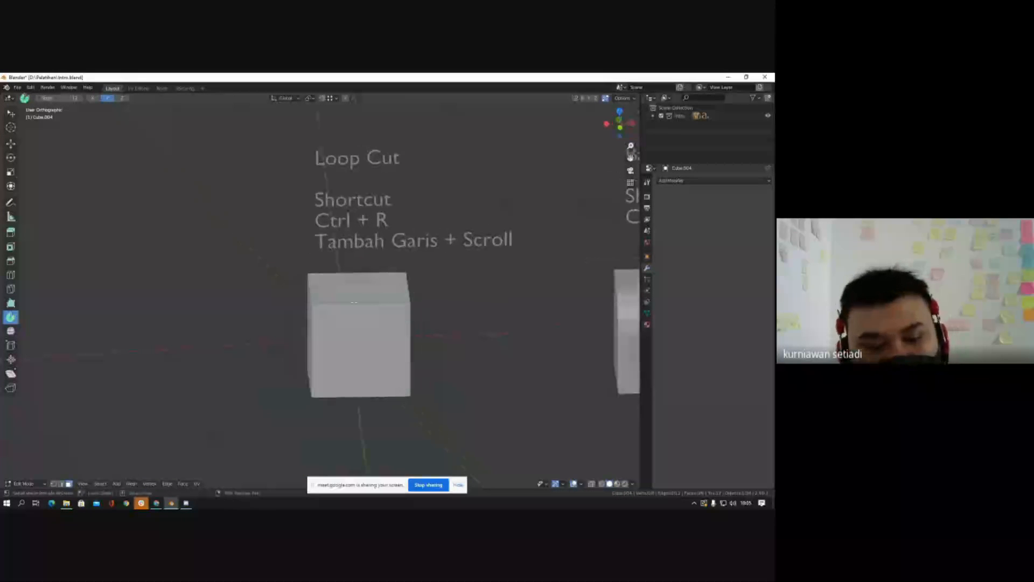
pyautogui.scroll(3, 360, 289)
pyautogui.scroll(-3, 360, 291)
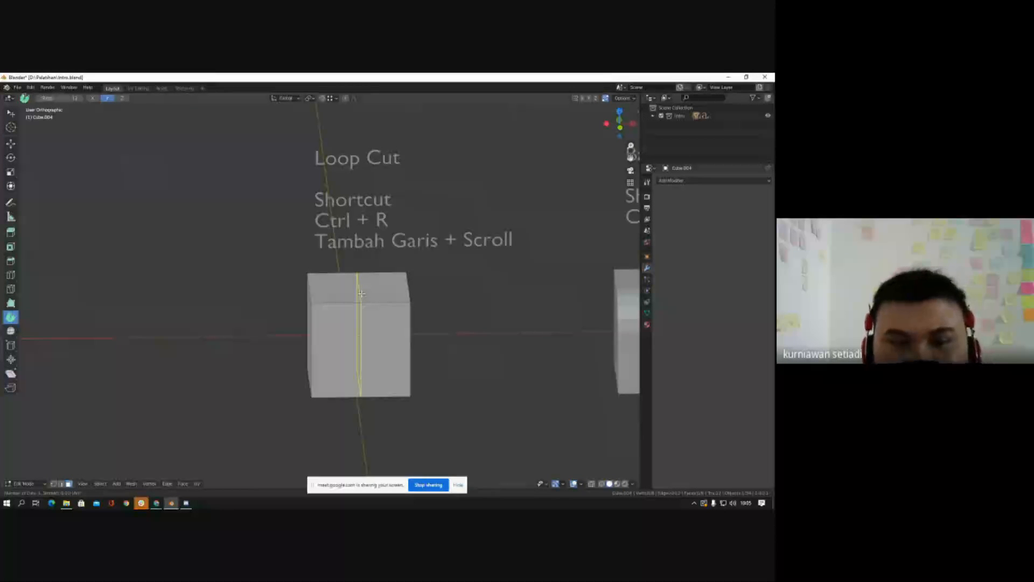
pyautogui.click(360, 293)
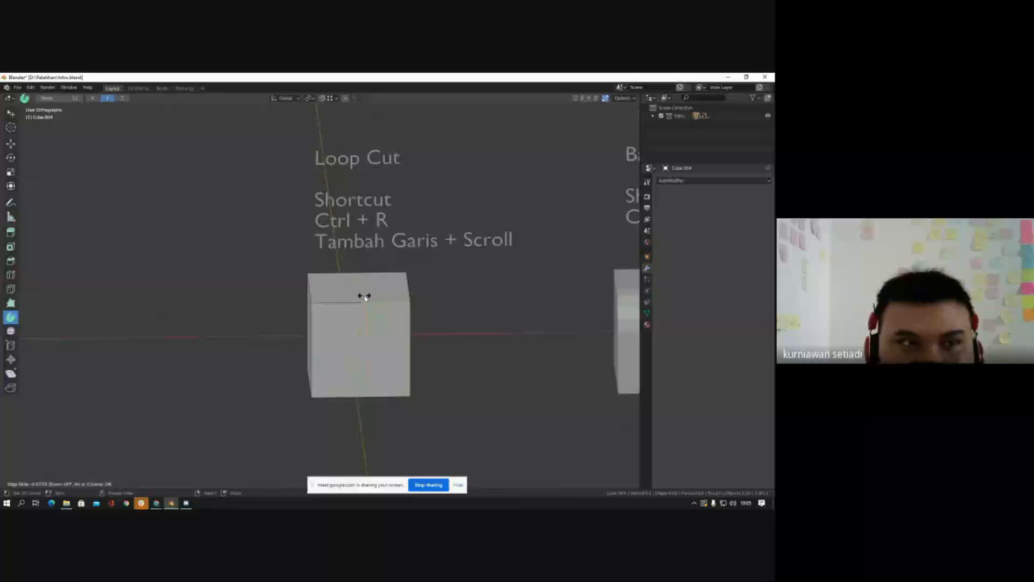
pyautogui.rightClick(362, 296)
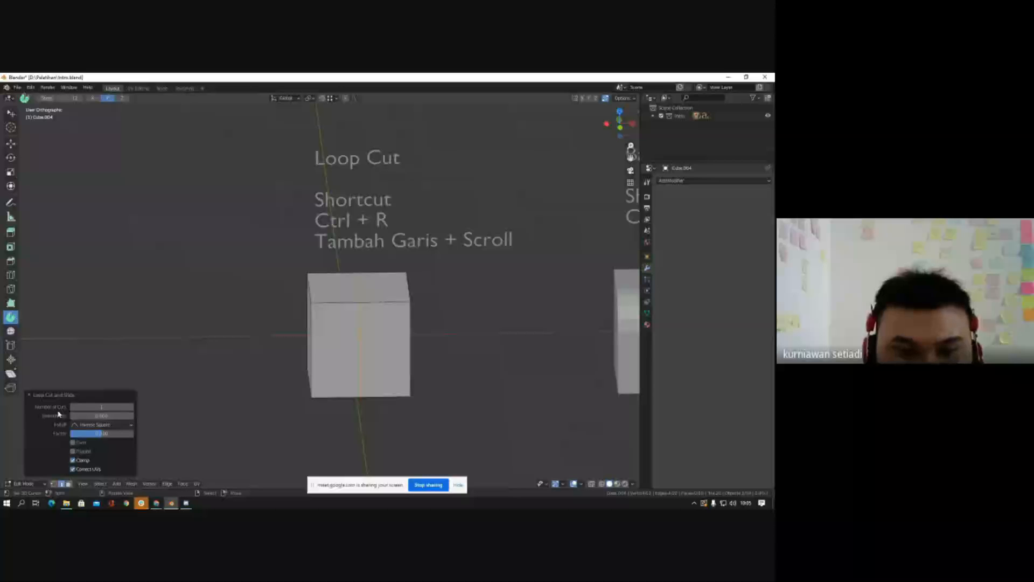
# Step: Set the loop cut's number of cuts to 10, and reset it to 1
pyautogui.click(111, 408)
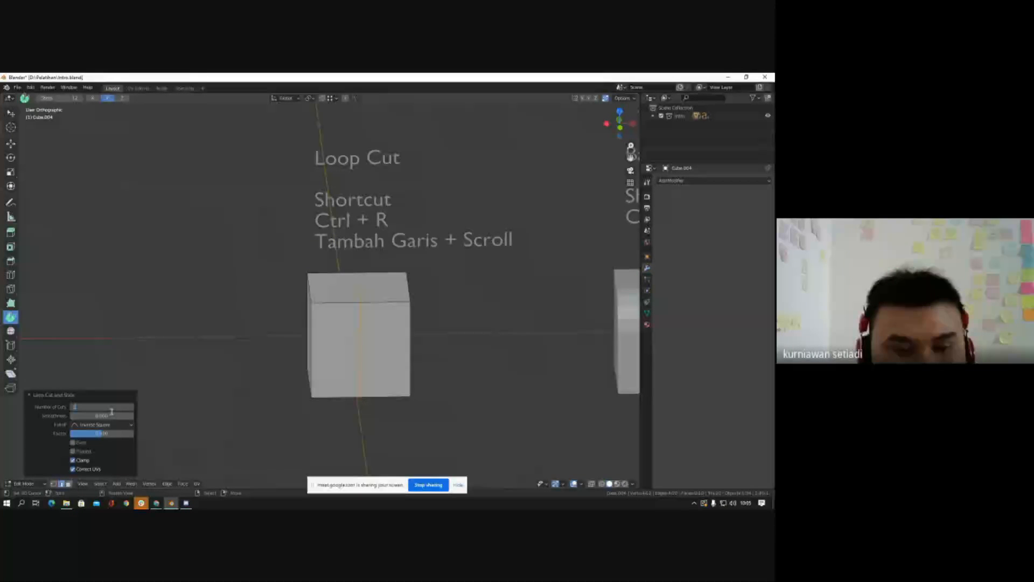
pyautogui.write('10')
pyautogui.press('Return')
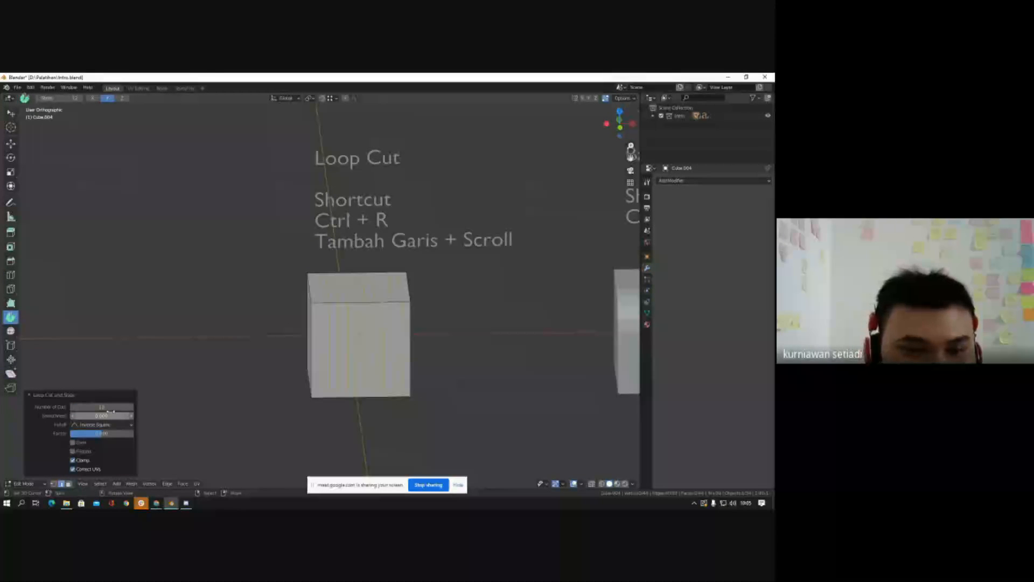
pyautogui.click(108, 409)
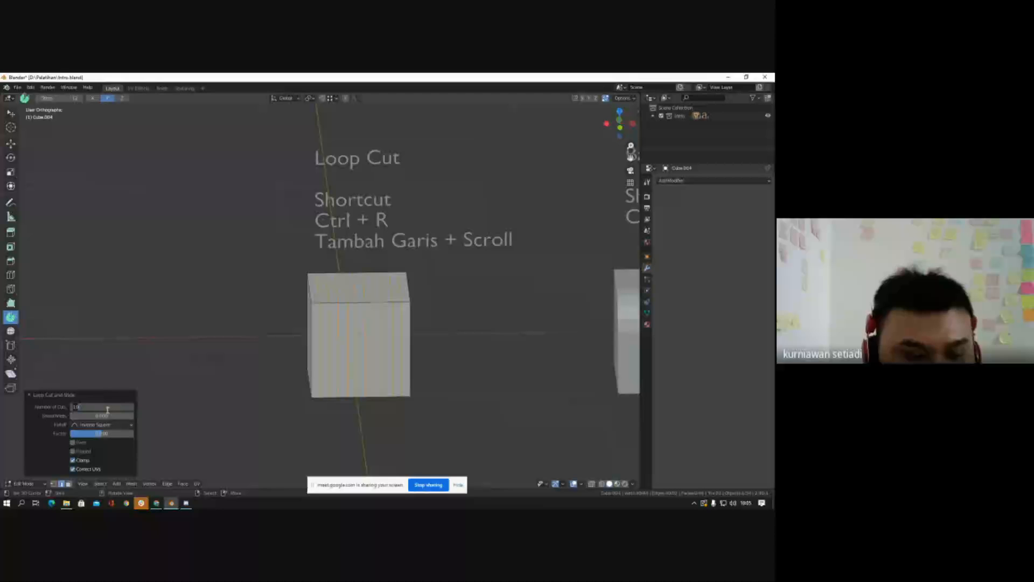
pyautogui.write('1')
pyautogui.press('Return')
# Step: Set the loop cut's number of cuts to 2
pyautogui.click(106, 407)
pyautogui.write('2')
pyautogui.press('Return')
pyautogui.write('2')
pyautogui.press('Return')
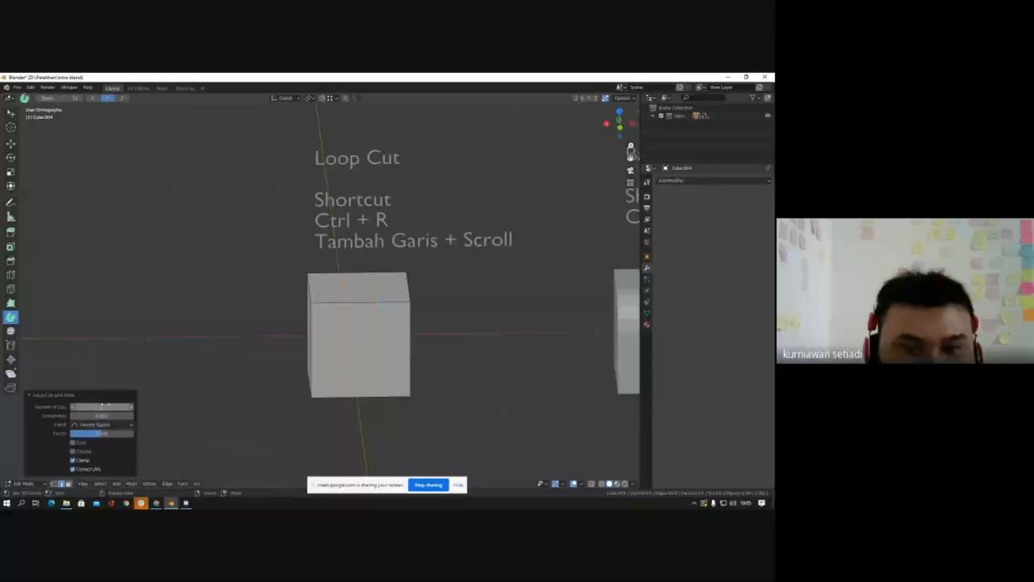
# Step: Add five evenly spaced vertical loop cuts across the cube, perpendicular to the two existing cuts
pyautogui.moveTo(298, 294); pyautogui.dragTo(340, 309, button='middle')
pyautogui.scroll(2, 340, 308)
pyautogui.hotkey('ctrl', 'r')
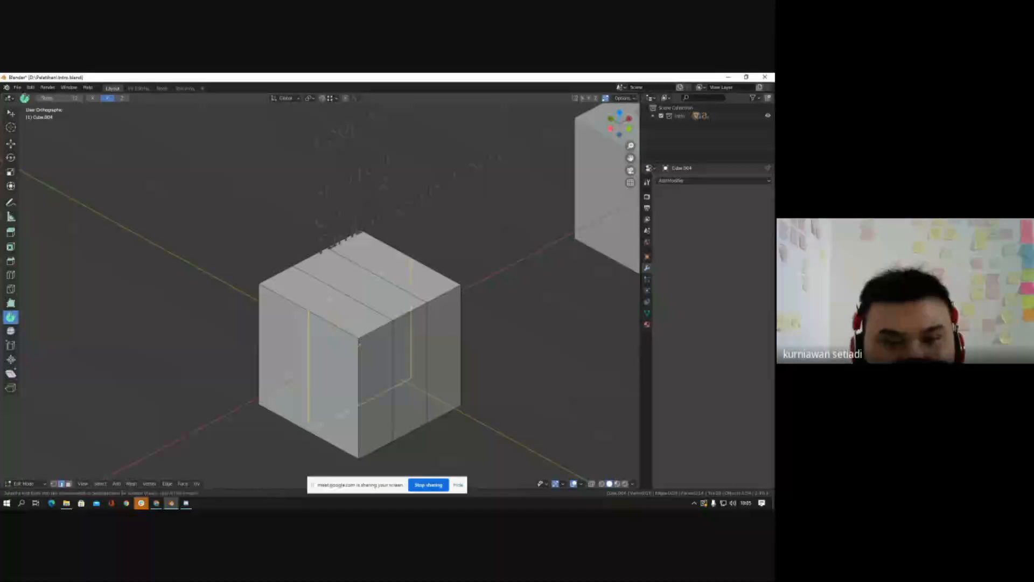
pyautogui.scroll(3, 345, 318)
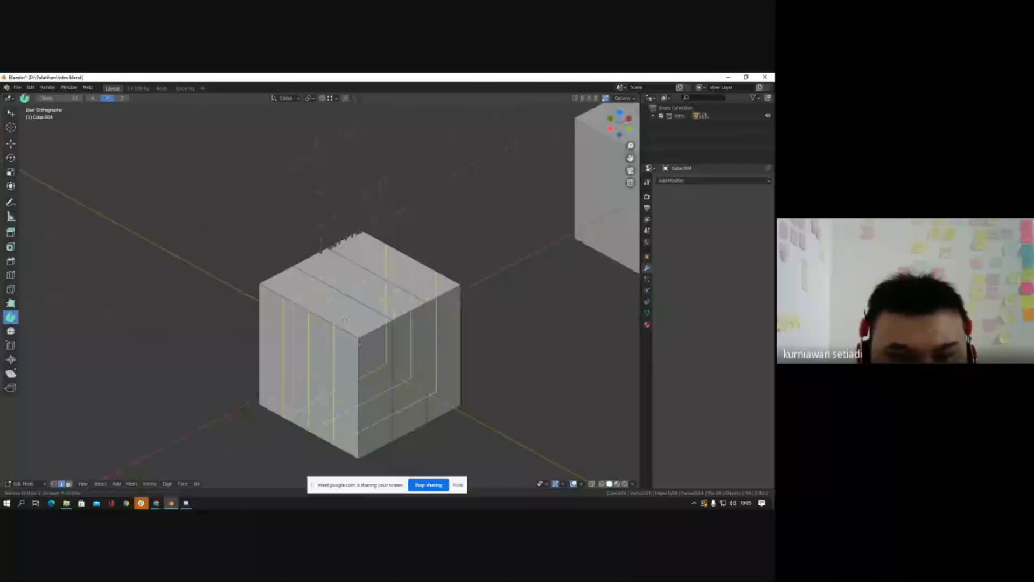
pyautogui.scroll(1, 345, 318)
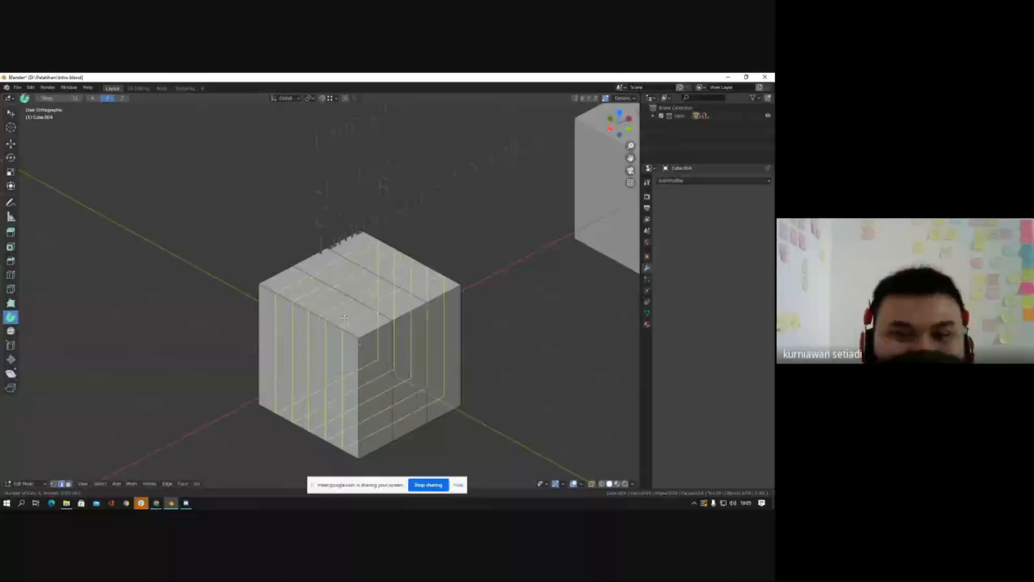
pyautogui.click(345, 318)
pyautogui.click(344, 318)
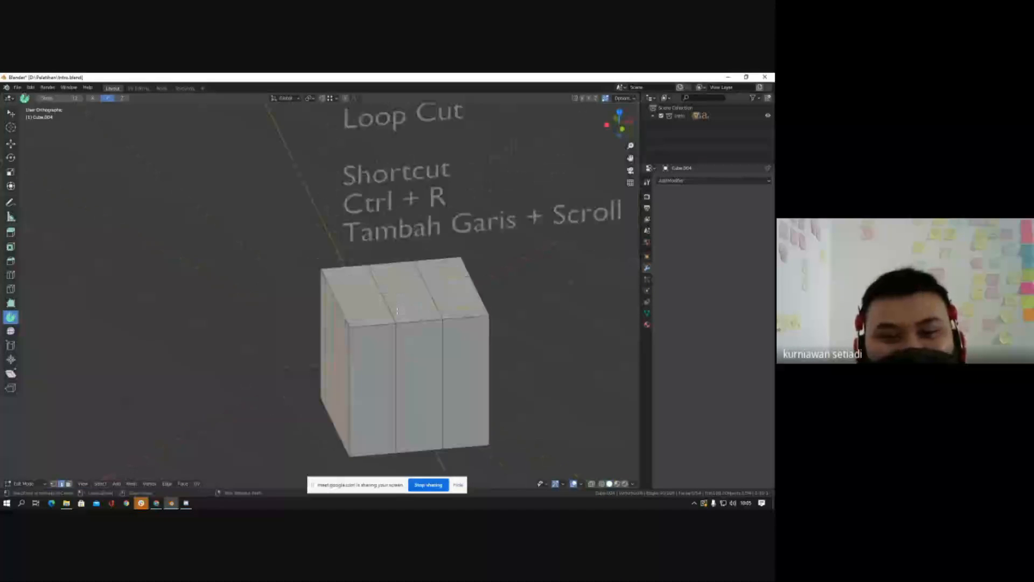
# Step: Undo the cube's existing loop cuts and add one vertical loop cut across its side and top faces, parallel to the front face
pyautogui.hotkey('ctrl', 'z')
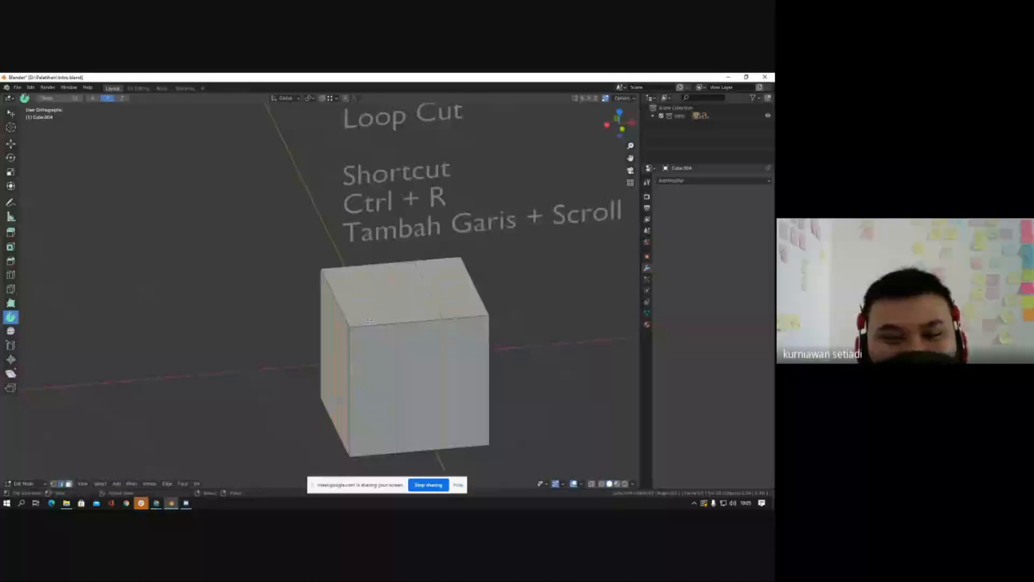
pyautogui.moveTo(397, 310); pyautogui.dragTo(406, 316, button='middle')
pyautogui.hotkey('ctrl', 'r')
pyautogui.click(349, 314)
pyautogui.click(348, 314)
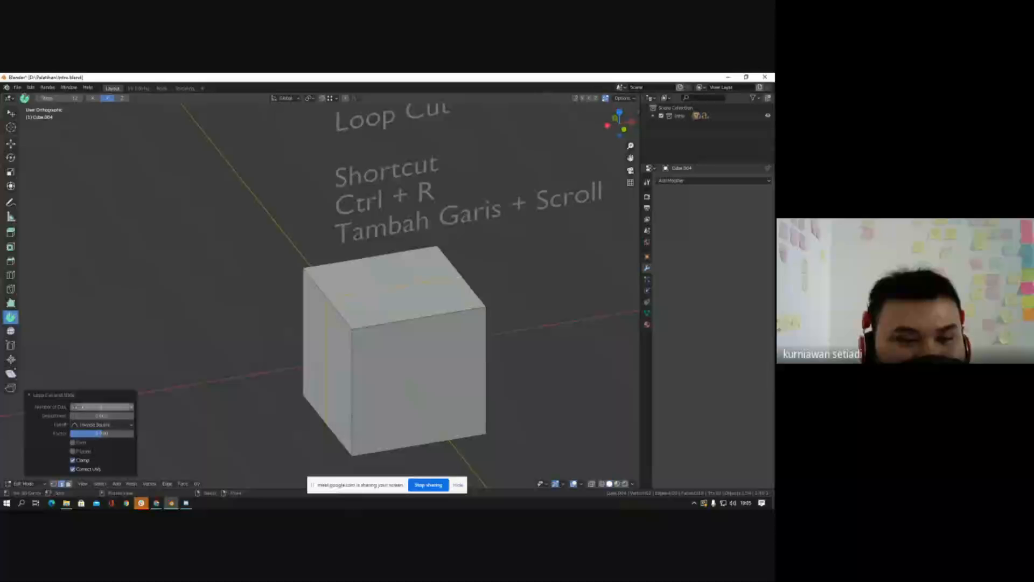
# Step: Increase the new loop cut's number of cuts one at a time to divide the cube into several thin, even slices
pyautogui.click(131, 407)
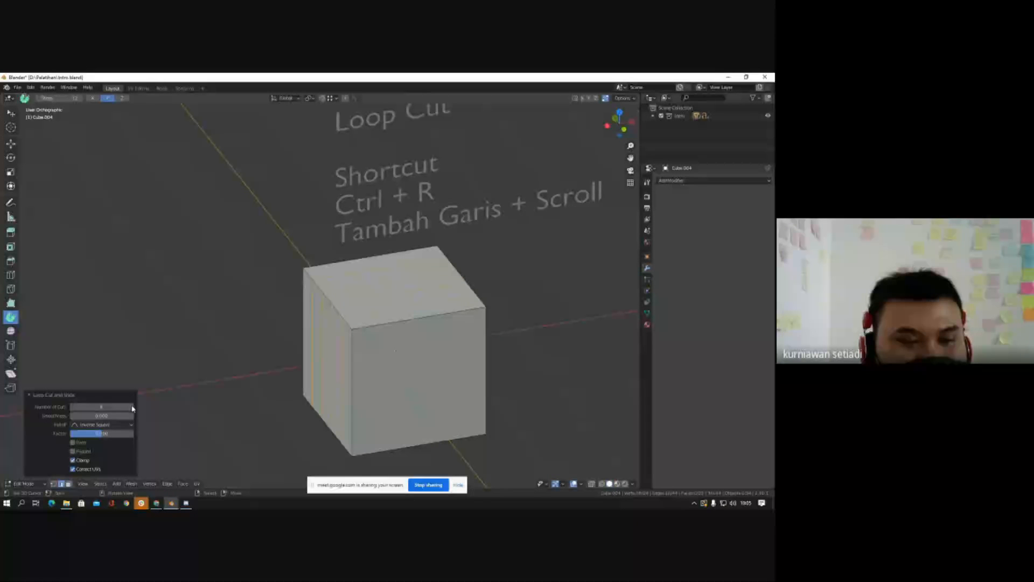
pyautogui.click(132, 408)
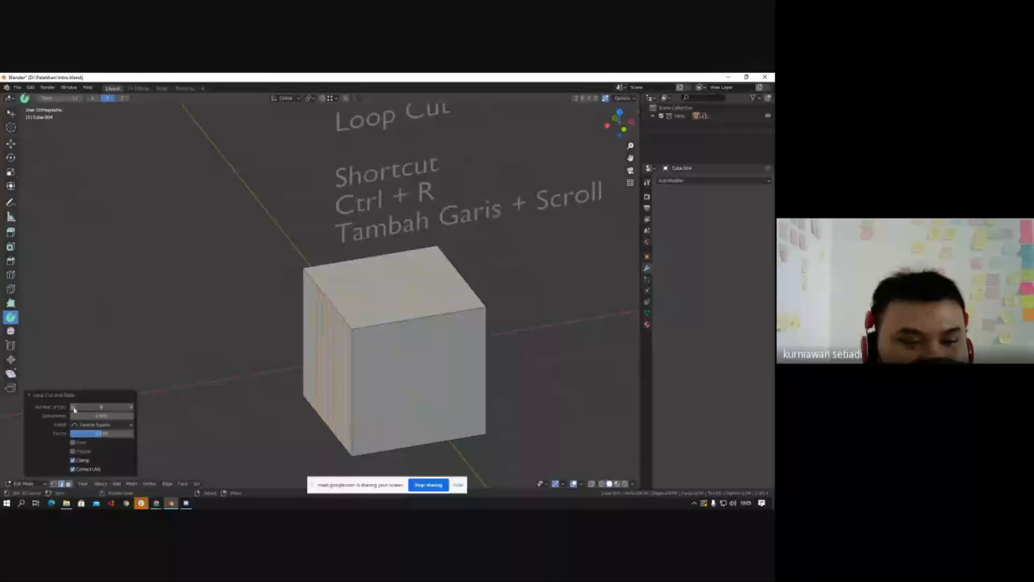
pyautogui.click(132, 408)
pyautogui.click(132, 407)
pyautogui.scroll(-1, 376, 311)
pyautogui.moveTo(376, 311)
pyautogui.mouseDown(button='middle')
pyautogui.moveTo(354, 297)
pyautogui.moveTo(373, 303)
pyautogui.mouseUp(button='middle')
pyautogui.rightClick(354, 297)
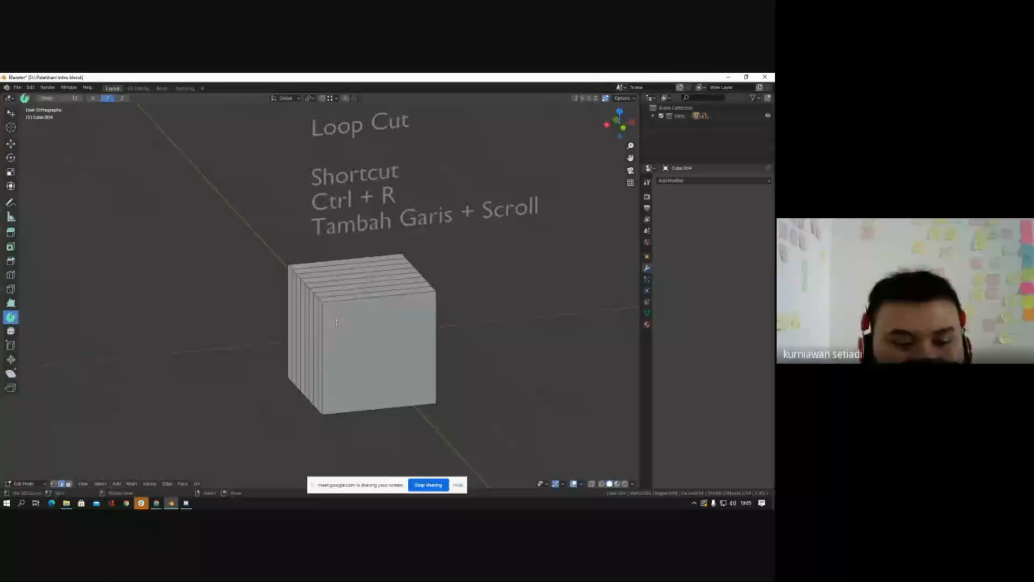
# Step: Switch to the Google Meet call to check the participants' chat, and return to Blender
pyautogui.moveTo(156, 503)
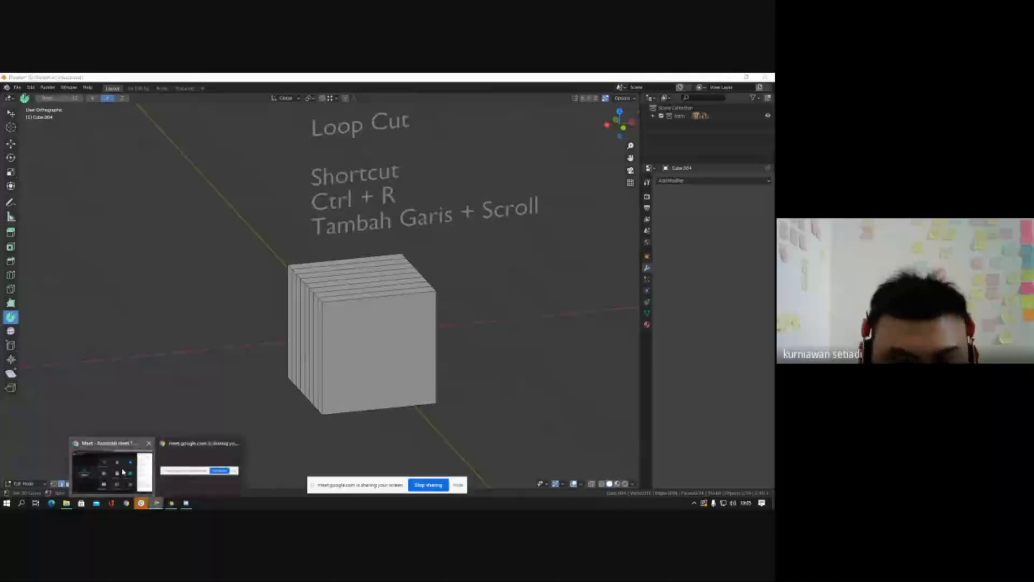
pyautogui.click(110, 465)
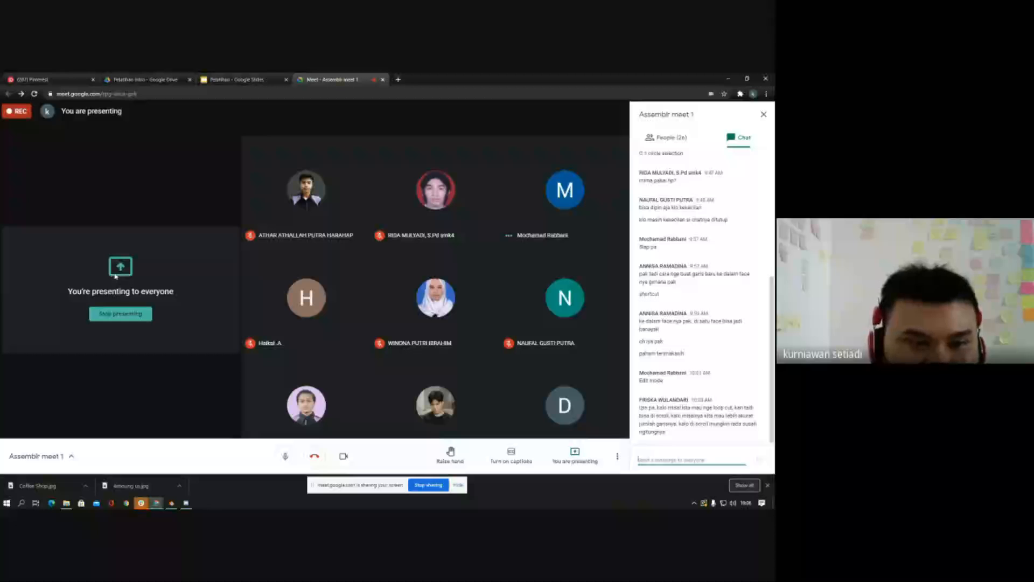
pyautogui.click(172, 503)
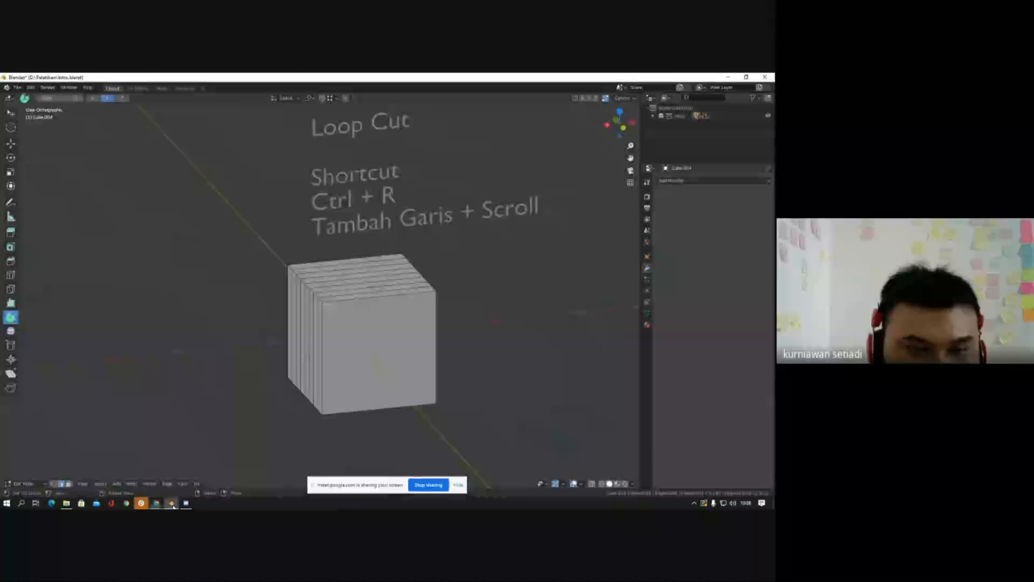
# Step: Return the Loop Cut cube to Object Mode with nothing selected, and save the file
pyautogui.scroll(-4, 327, 326)
pyautogui.moveTo(350, 312); pyautogui.dragTo(337, 294, button='middle')
pyautogui.scroll(-7, 396, 339)
pyautogui.press('Tab')
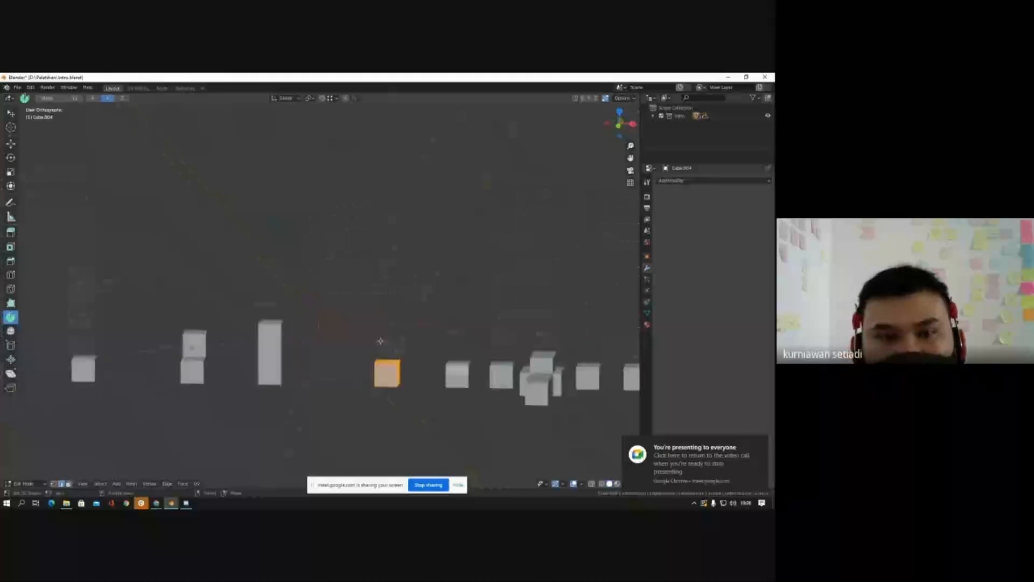
pyautogui.scroll(-4, 392, 332)
pyautogui.click(455, 328)
pyautogui.scroll(3, 455, 328)
pyautogui.hotkey('ctrl', 's')
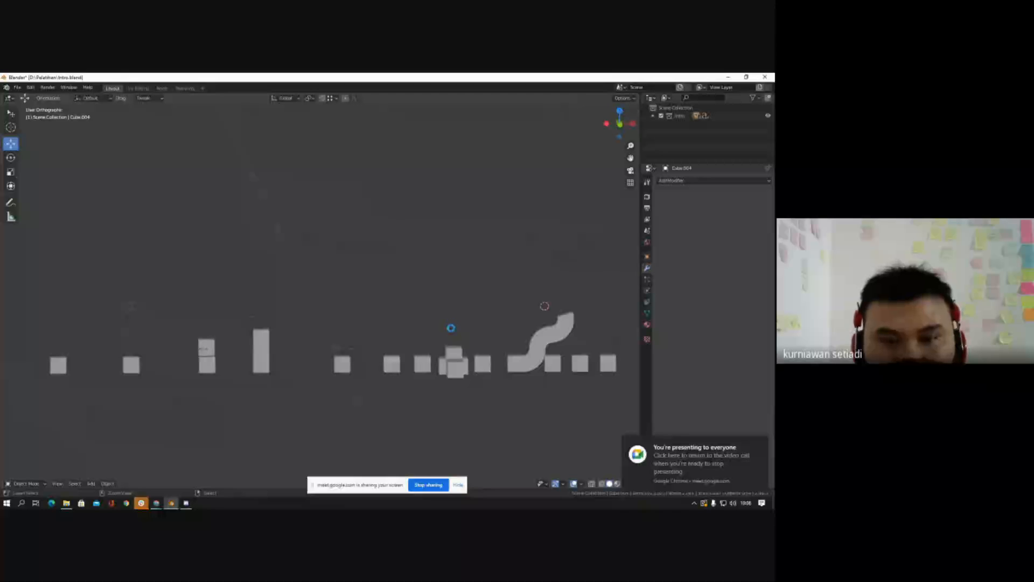